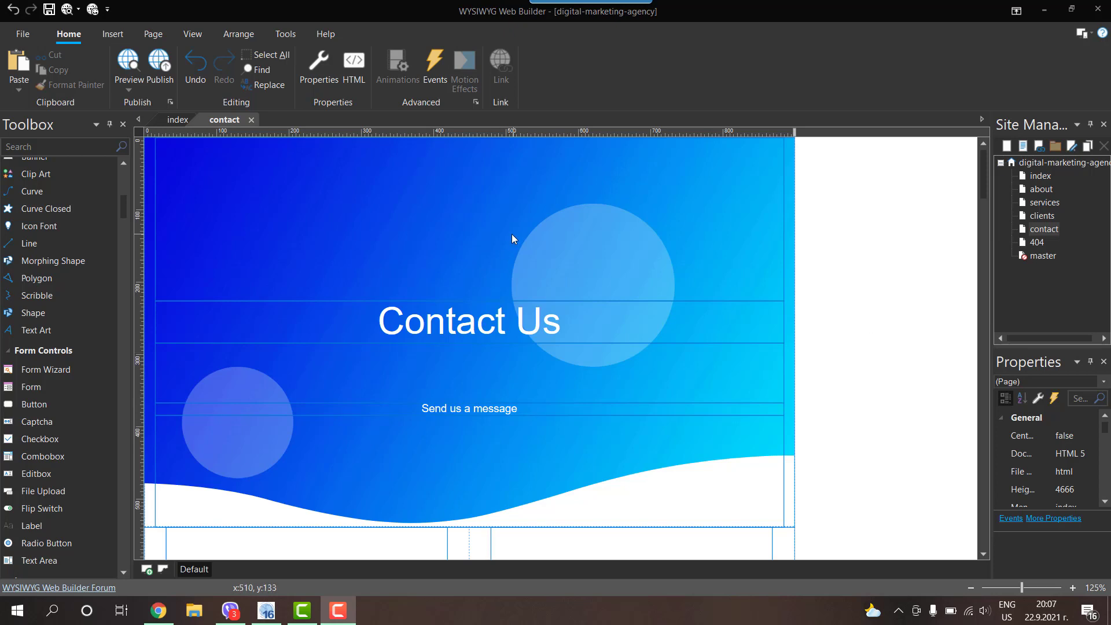
# Step: Scroll over the contact page, then preview it in the browser from the quick-access toolbar
pyautogui.scroll(-8, 492, 285)
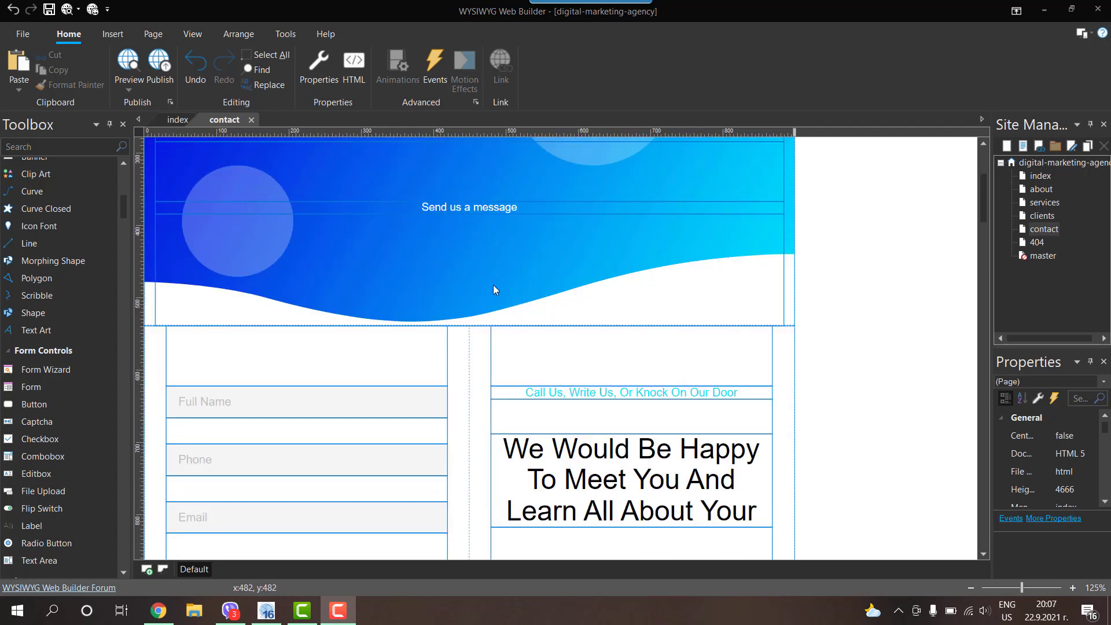
pyautogui.scroll(8, 494, 285)
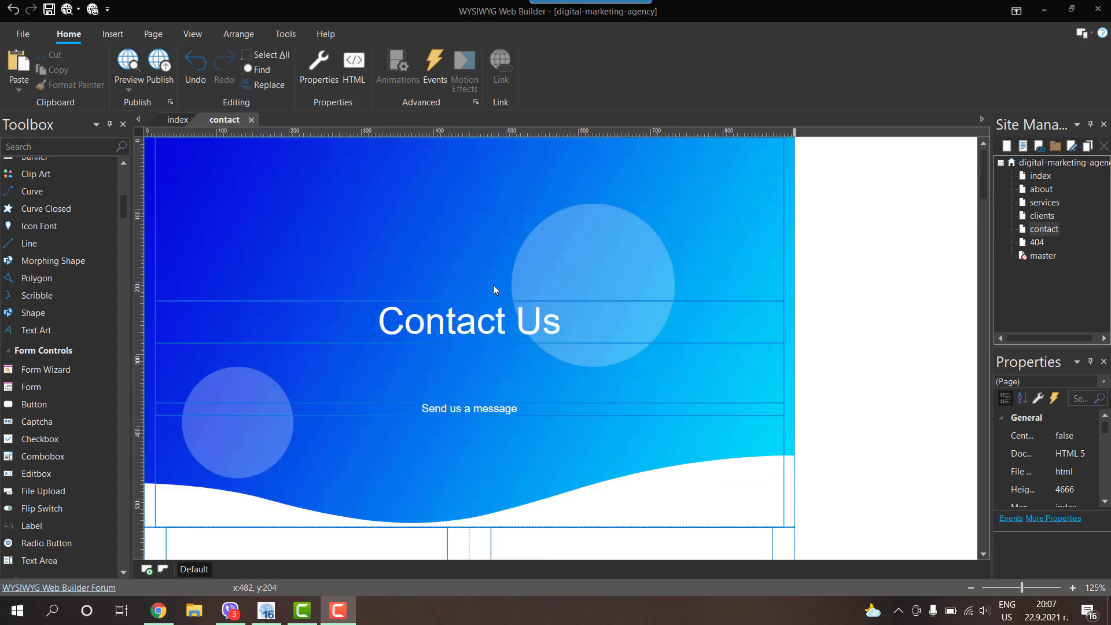
pyautogui.click(81, 11)
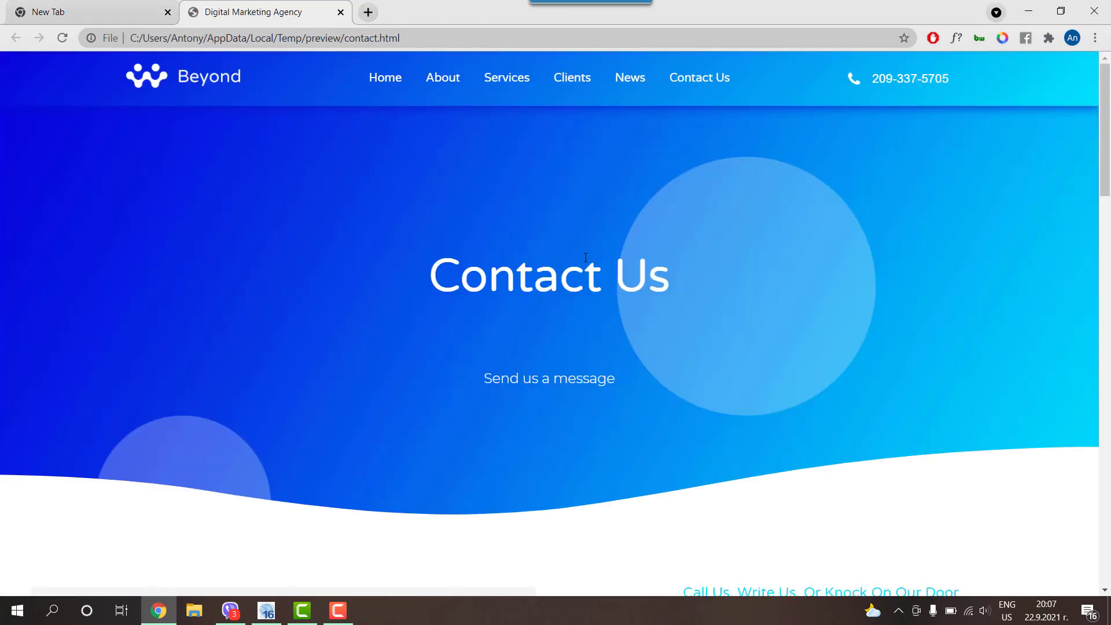
# Step: Scroll through the contact.html preview in Chrome, then minimize Chrome to get back to the editor
pyautogui.scroll(-7, 584, 256)
pyautogui.scroll(5, 585, 257)
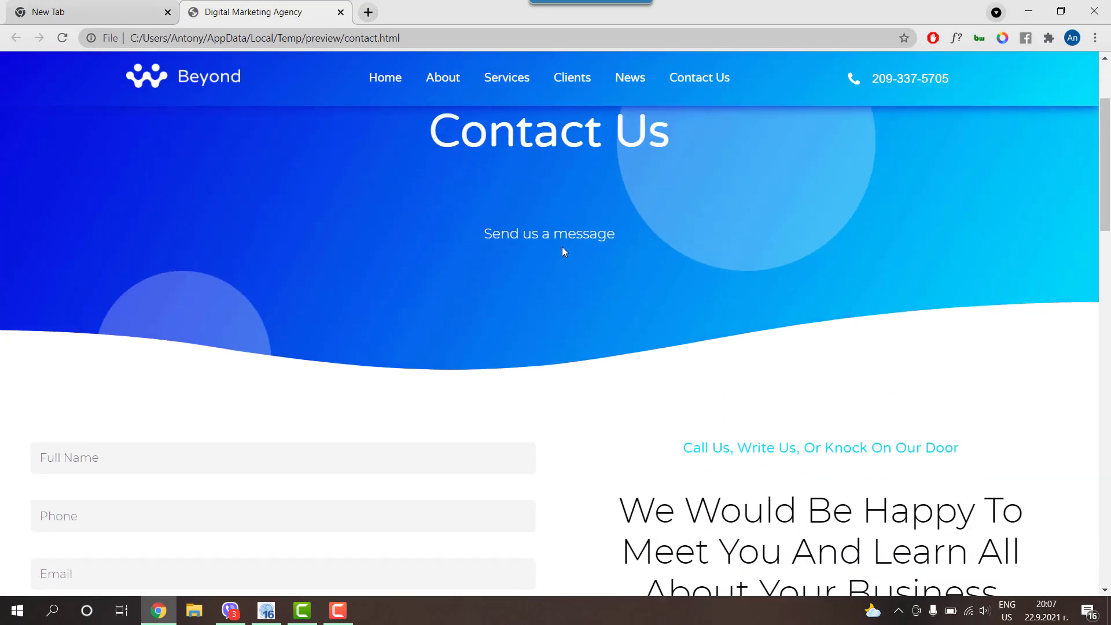
pyautogui.scroll(3, 561, 250)
pyautogui.scroll(-8, 531, 284)
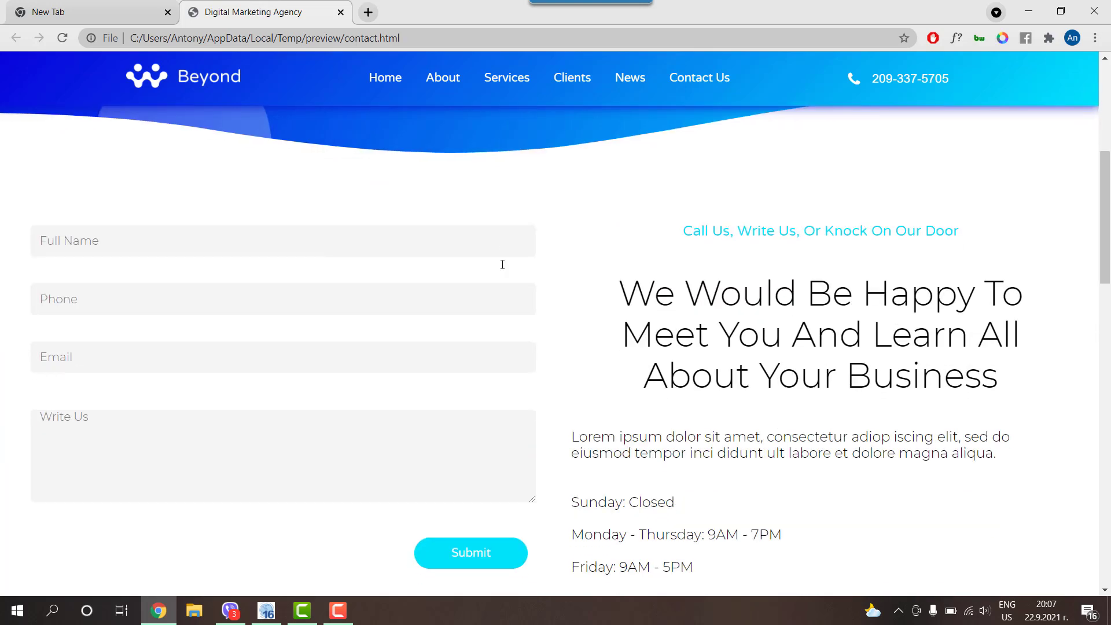
pyautogui.scroll(2, 501, 269)
pyautogui.scroll(-4, 737, 307)
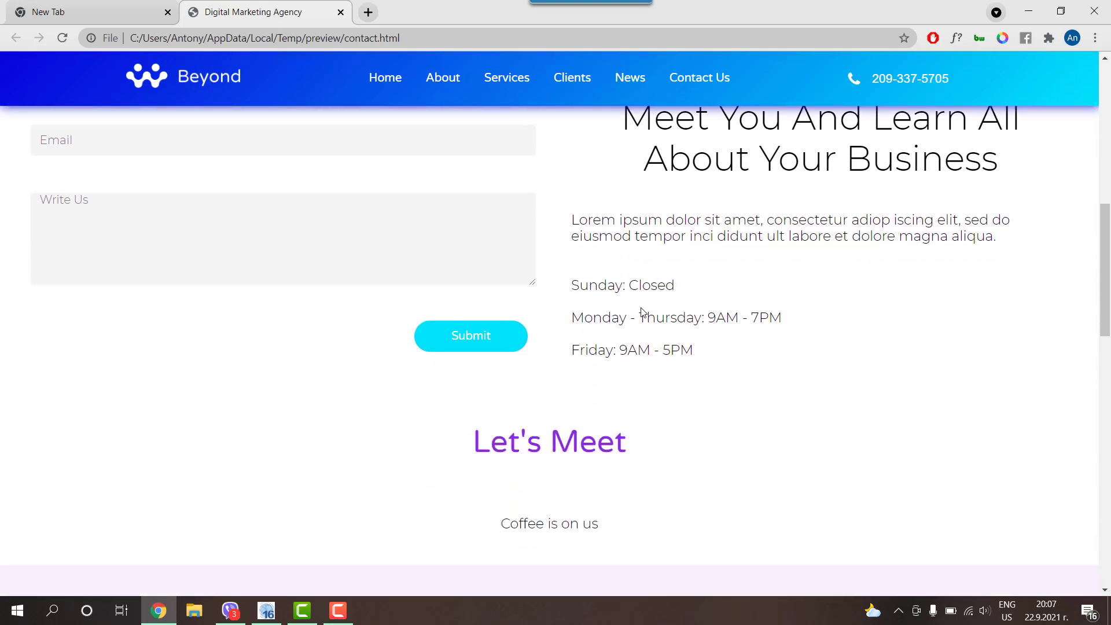
pyautogui.scroll(-1, 403, 226)
pyautogui.scroll(-17, 404, 229)
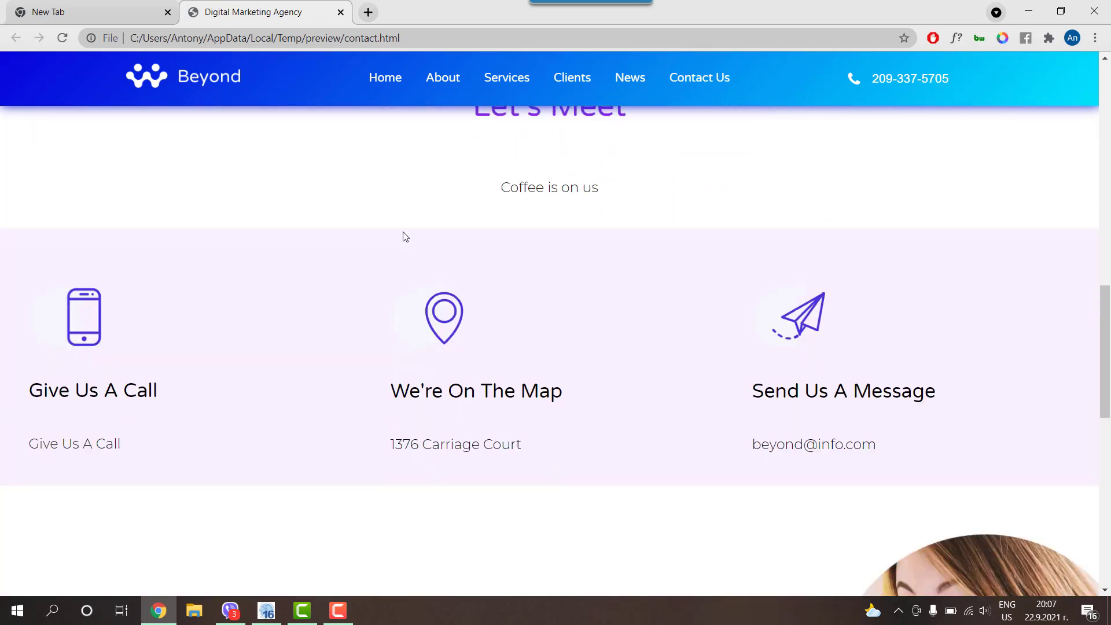
pyautogui.scroll(5, 403, 233)
pyautogui.scroll(15, 402, 234)
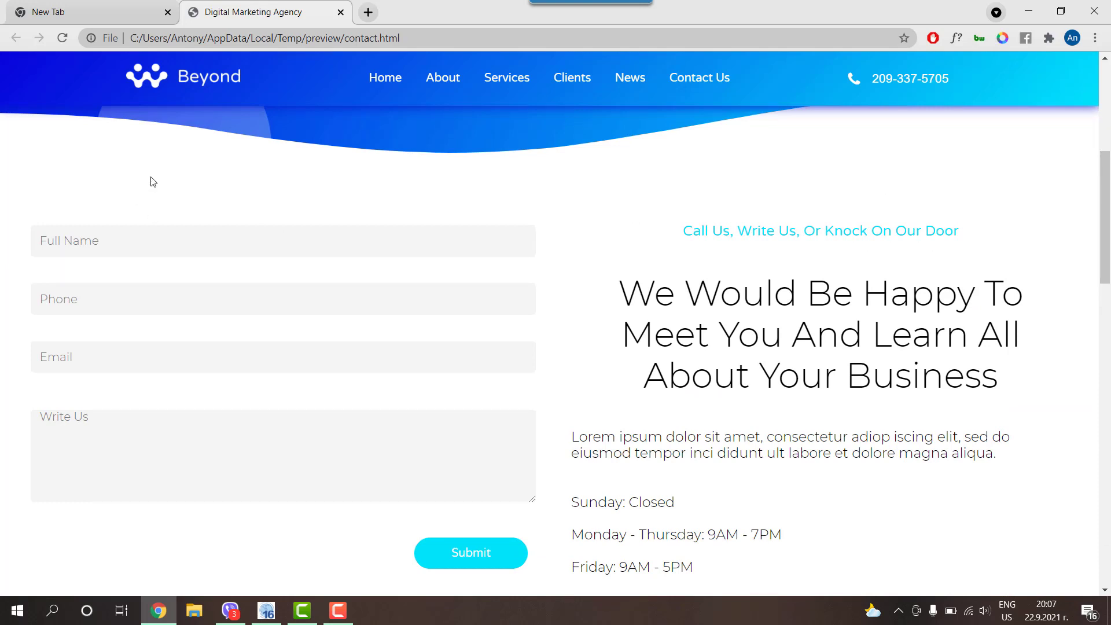
pyautogui.click(1026, 16)
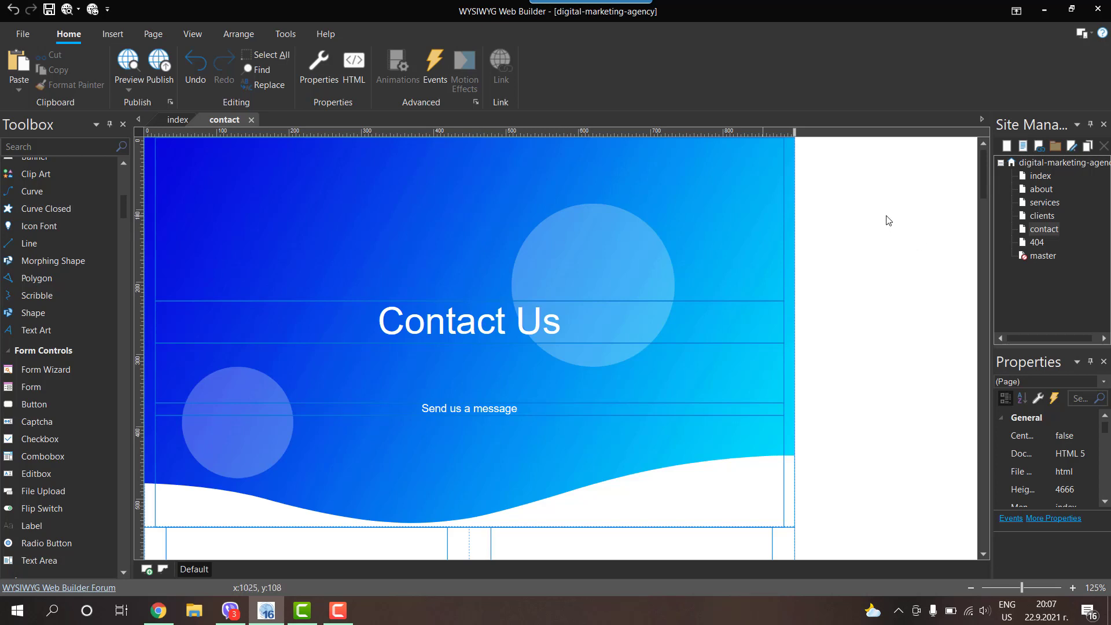
# Step: Add a new folder to the site and name it contact
pyautogui.click(1045, 162)
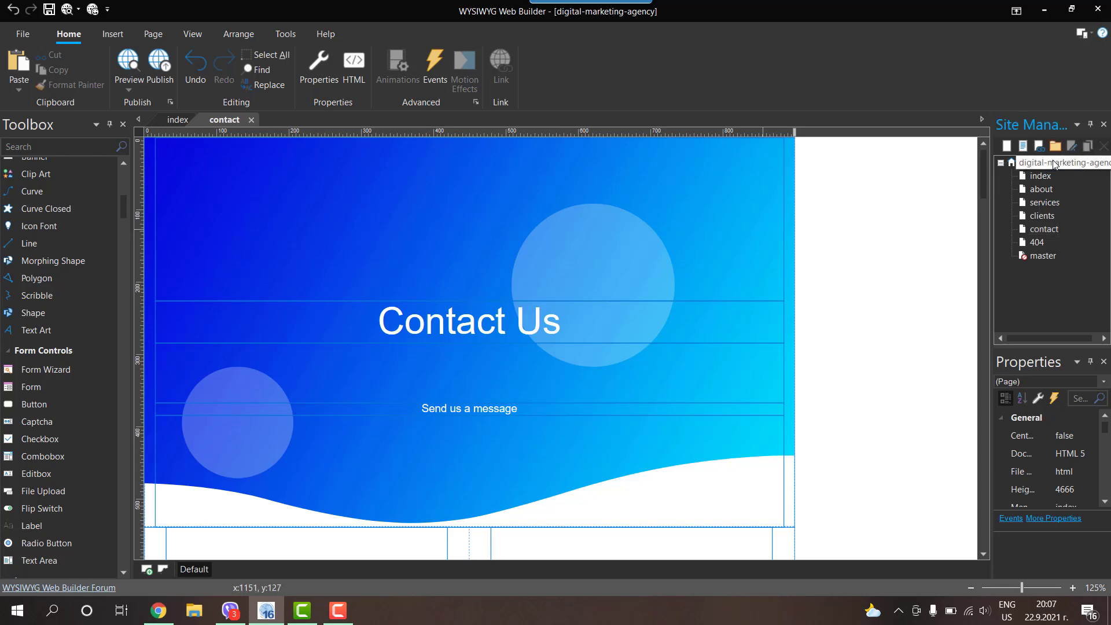
pyautogui.click(1057, 146)
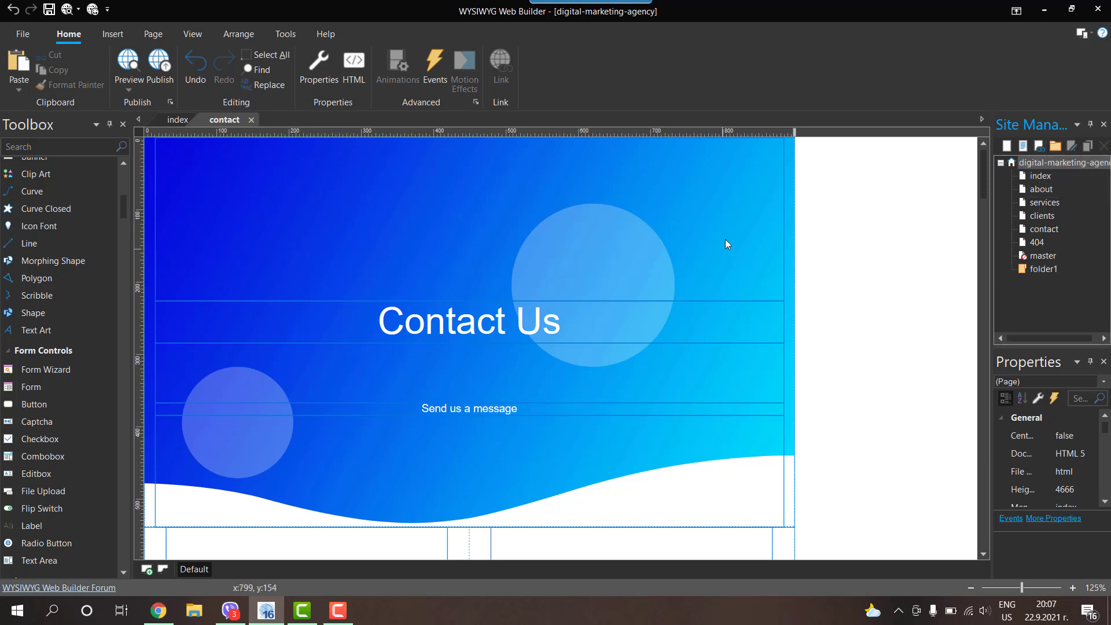
pyautogui.rightClick(1044, 269)
pyautogui.click(963, 147)
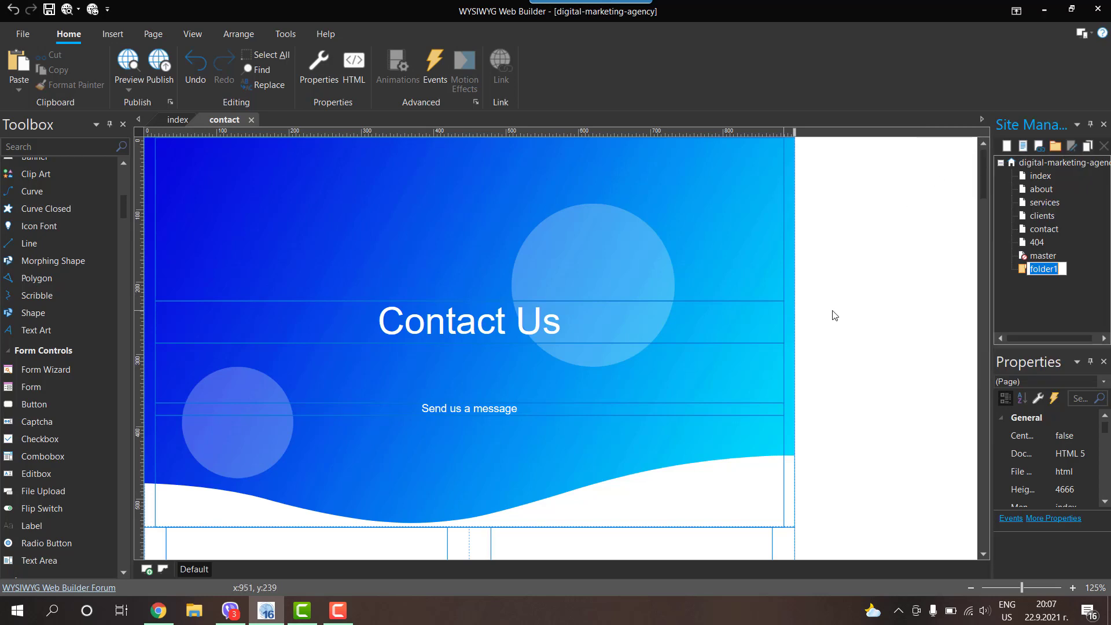
pyautogui.write('contact')
pyautogui.press('Return')
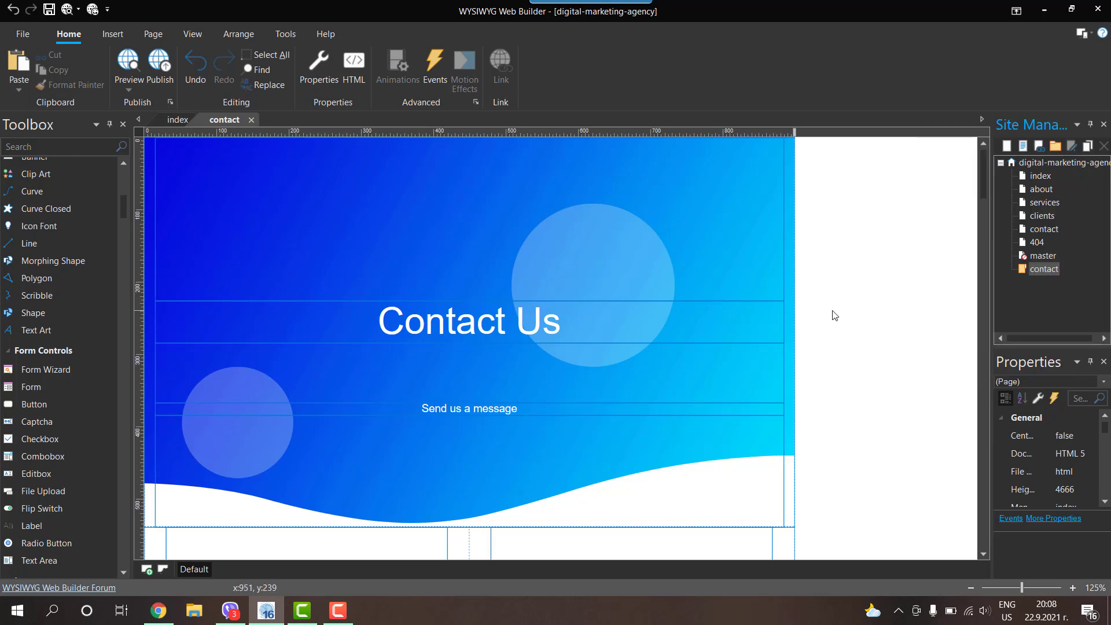
# Step: Clone the contact page, move the copy into the contact folder, and rename it index
pyautogui.click(1042, 229)
pyautogui.rightClick(1039, 227)
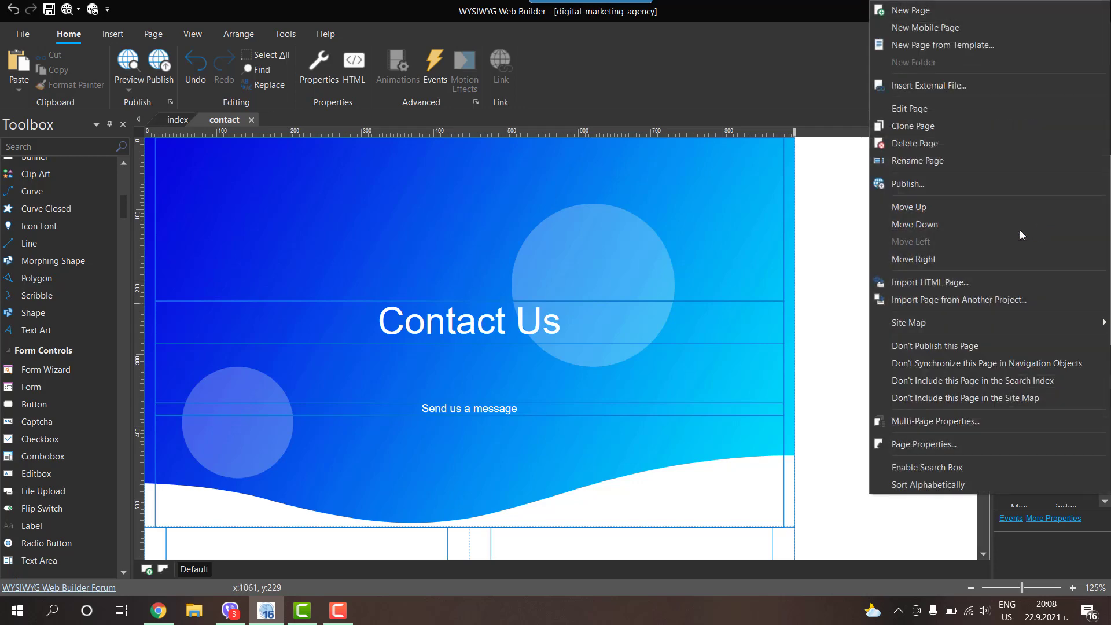
pyautogui.click(916, 127)
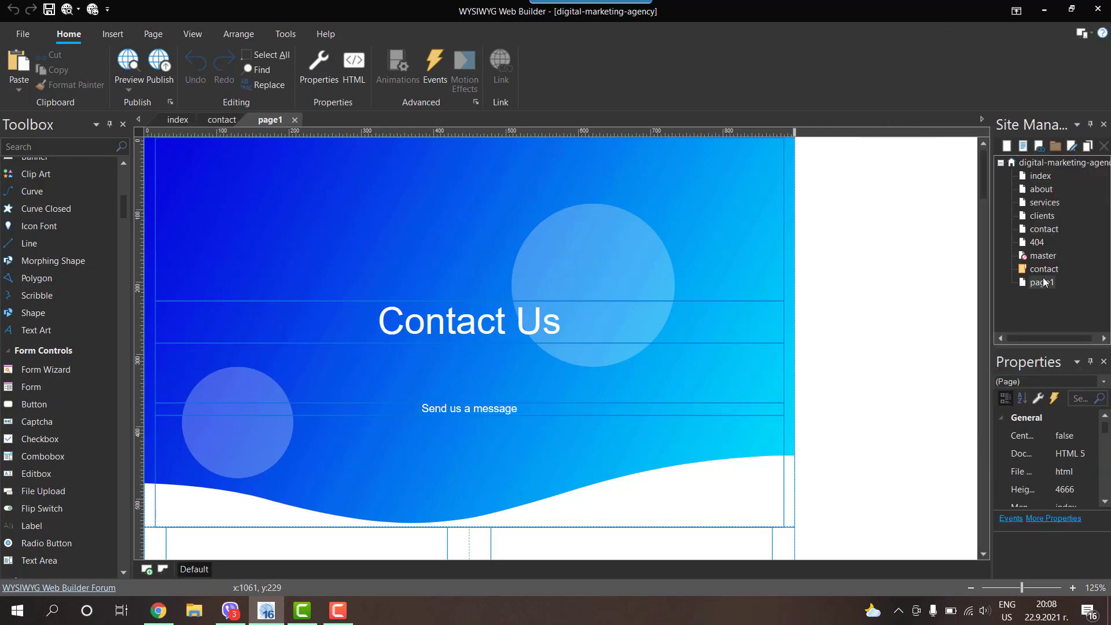
pyautogui.rightClick(1044, 283)
pyautogui.press('Escape')
pyautogui.rightClick(1038, 284)
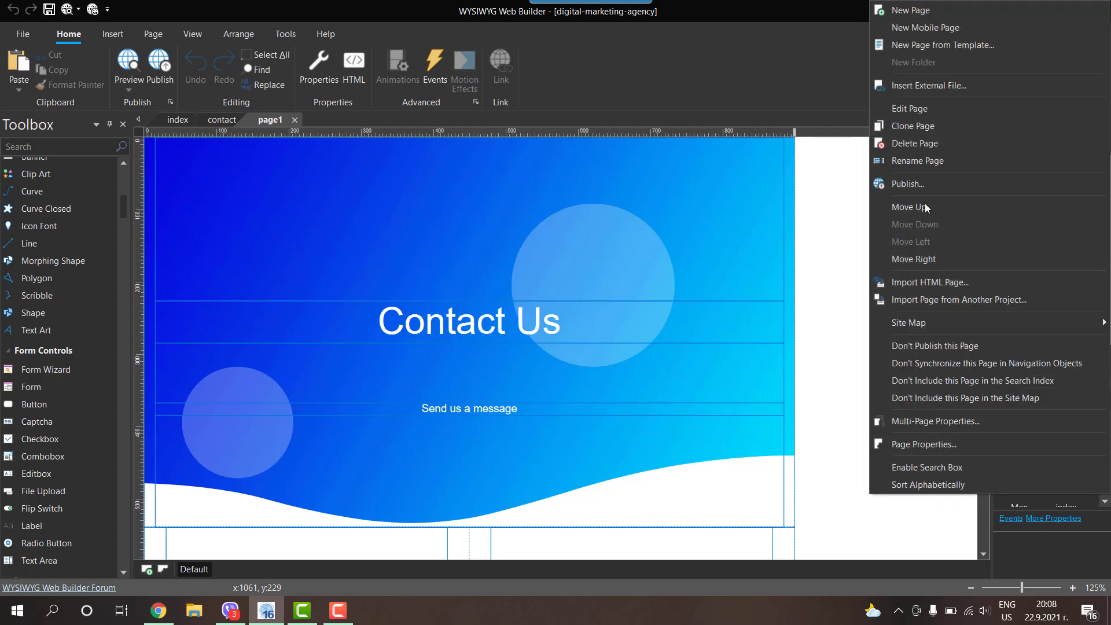
pyautogui.click(926, 258)
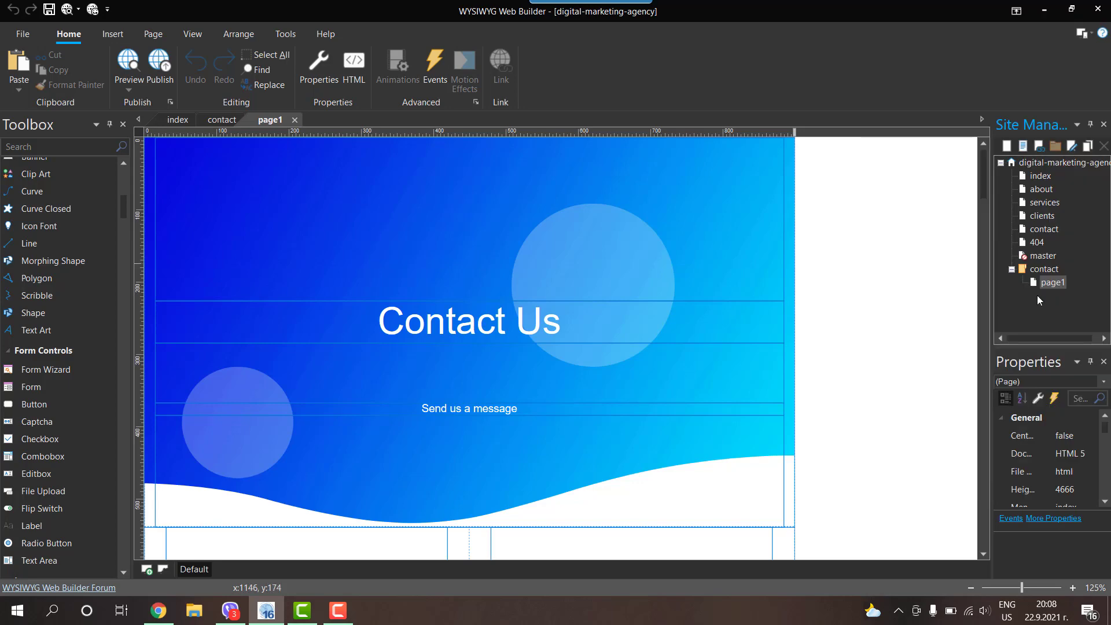
pyautogui.rightClick(1050, 281)
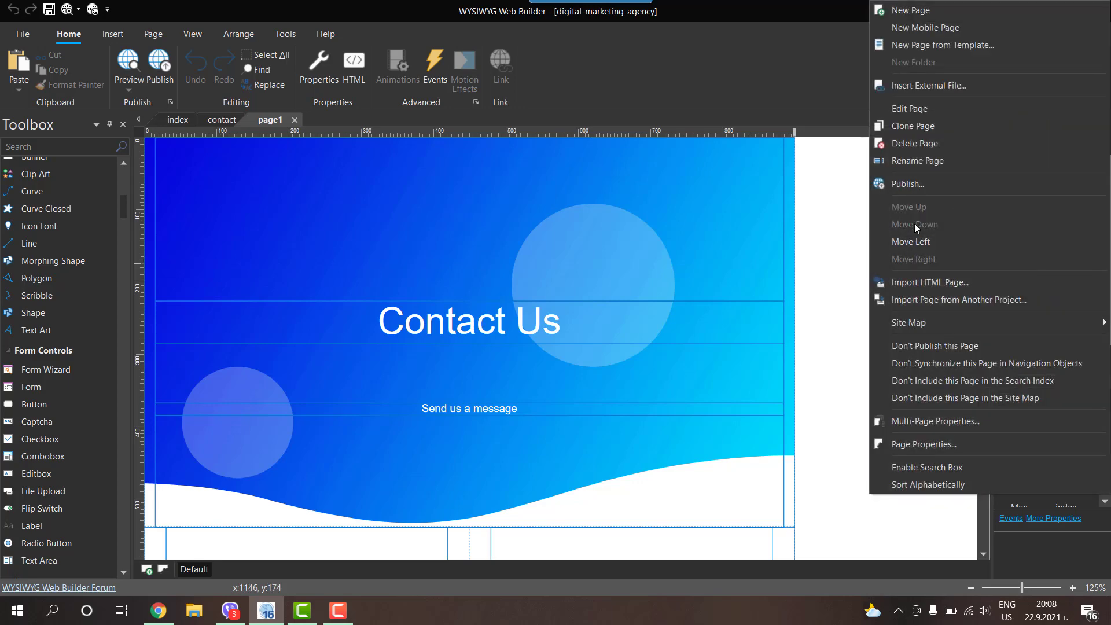
pyautogui.click(917, 161)
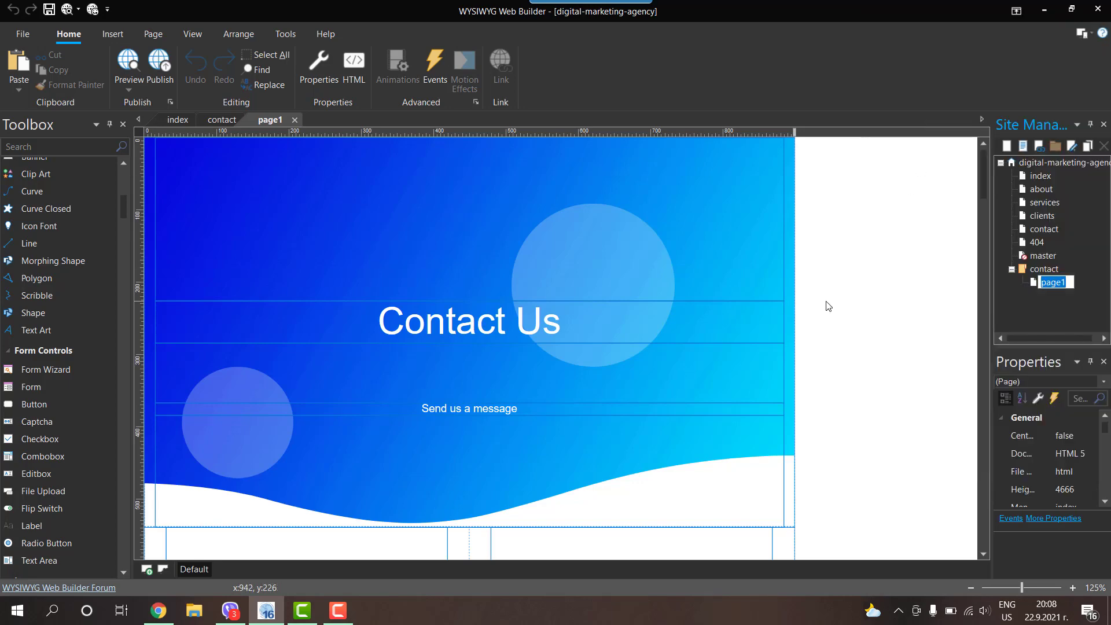
pyautogui.write('index')
pyautogui.press('Return')
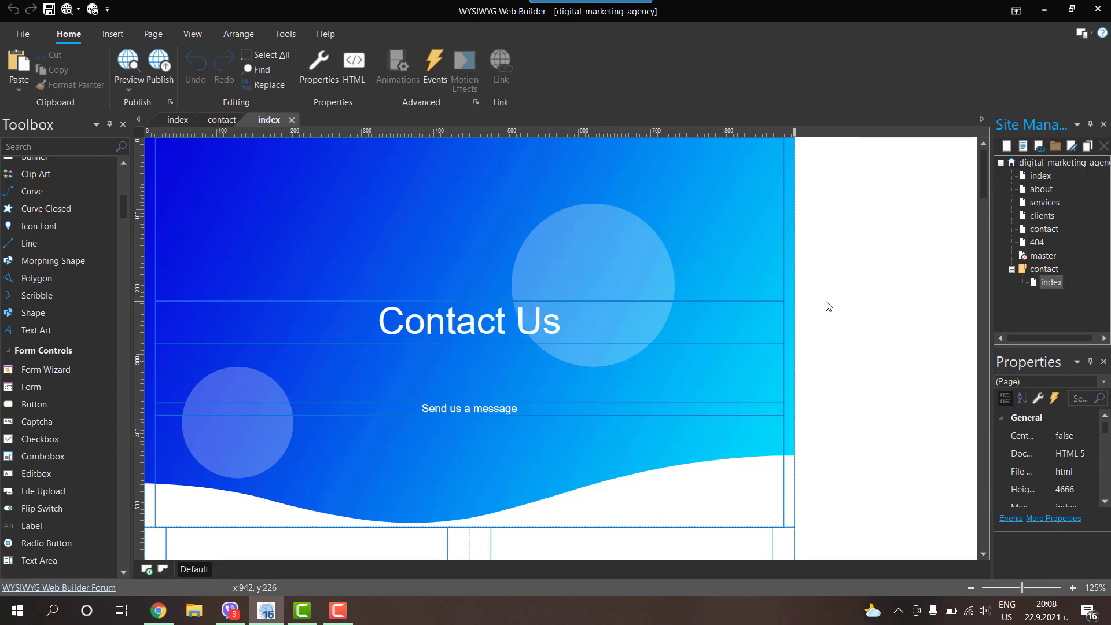
# Step: Select the Submit button and check the left column of the form's layout grid
pyautogui.scroll(-7, 827, 306)
pyautogui.click(394, 512)
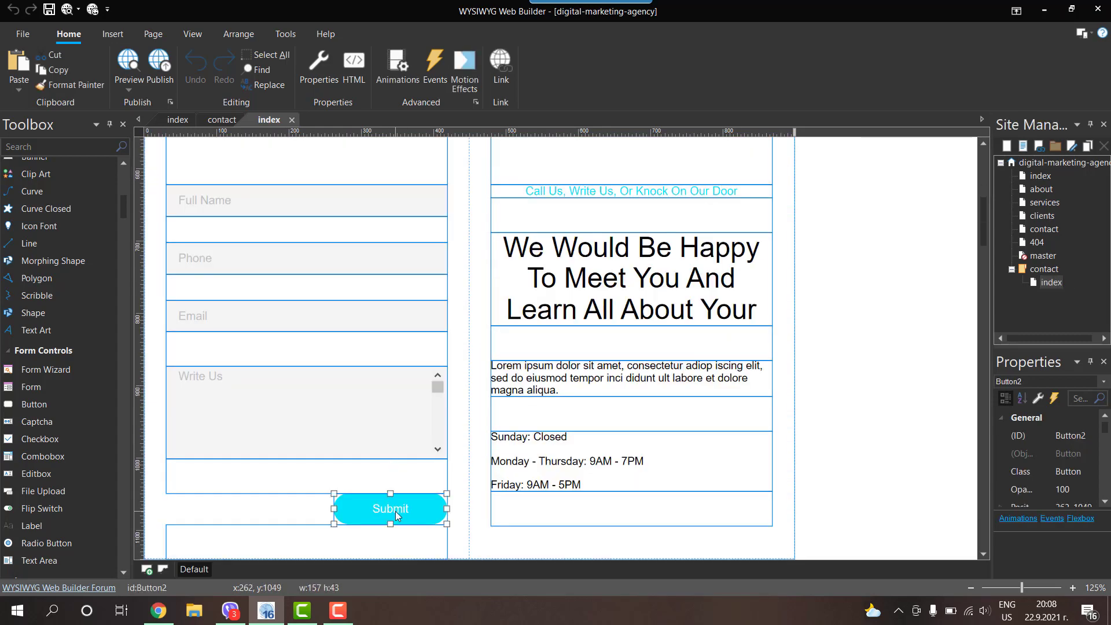
pyautogui.doubleClick(470, 260)
pyautogui.click(463, 184)
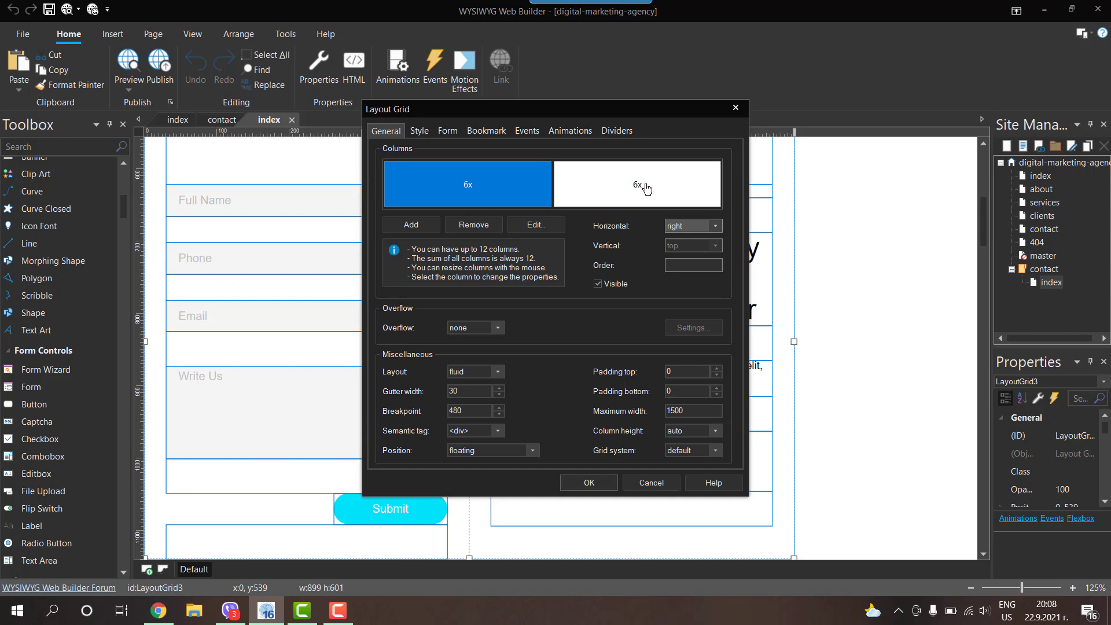
pyautogui.click(588, 482)
# Step: Delete the Submit button and the form fields just above it
pyautogui.click(400, 509)
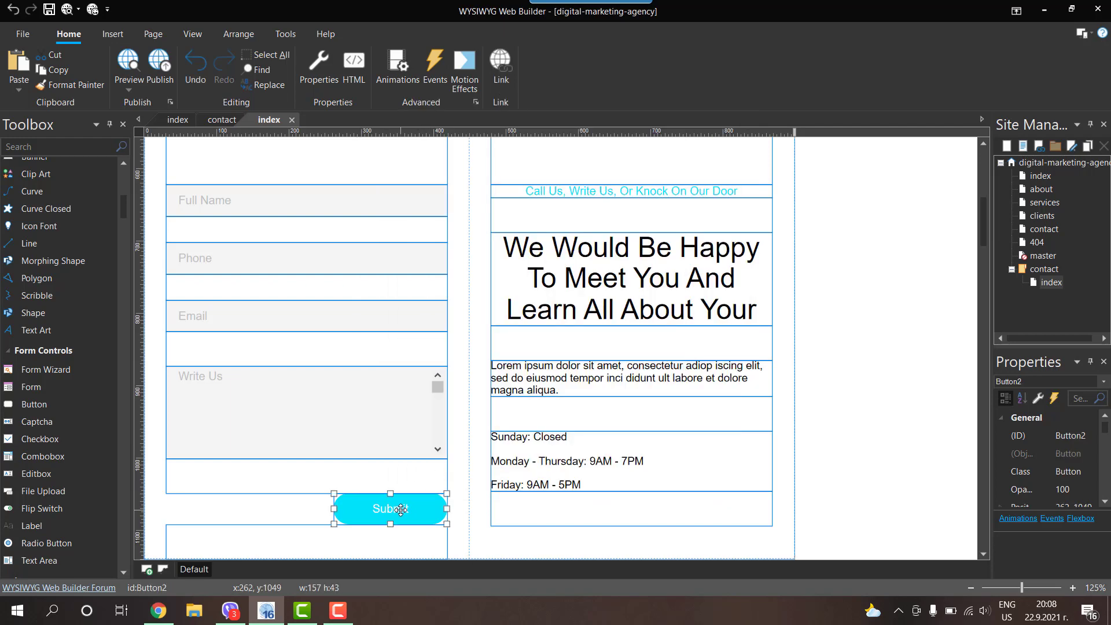
pyautogui.press('Delete')
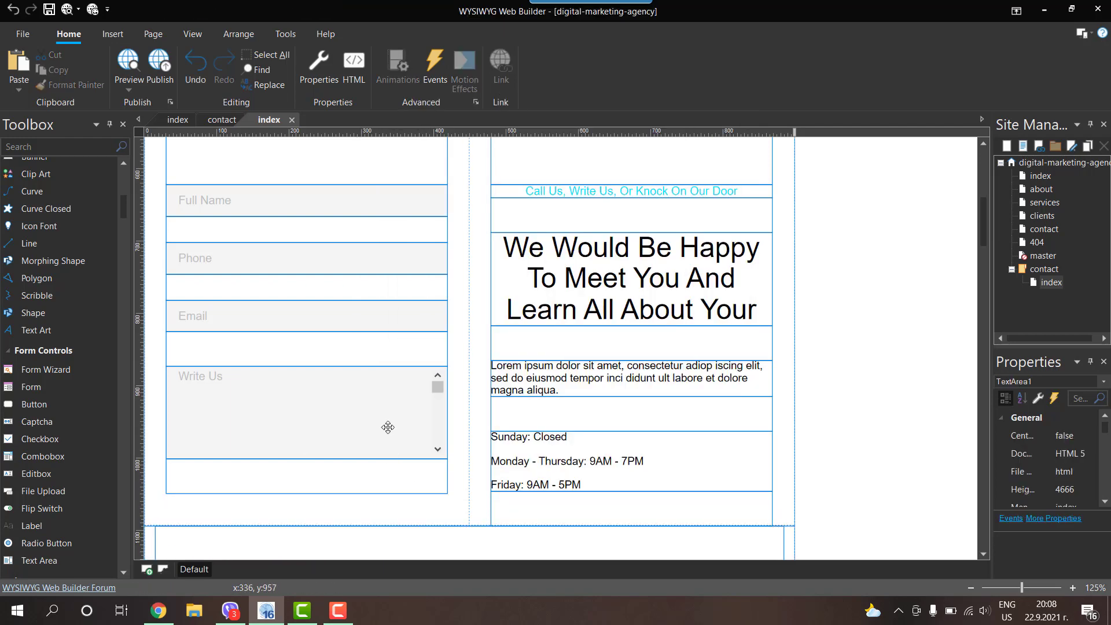
pyautogui.press('Delete')
pyautogui.click(396, 350)
pyautogui.press('Delete')
pyautogui.click(390, 311)
pyautogui.press('Delete')
# Step: Remove the remaining field, the spacer rows, and the Full Name field from the column
pyautogui.click(389, 286)
pyautogui.press('Delete')
pyautogui.click(389, 263)
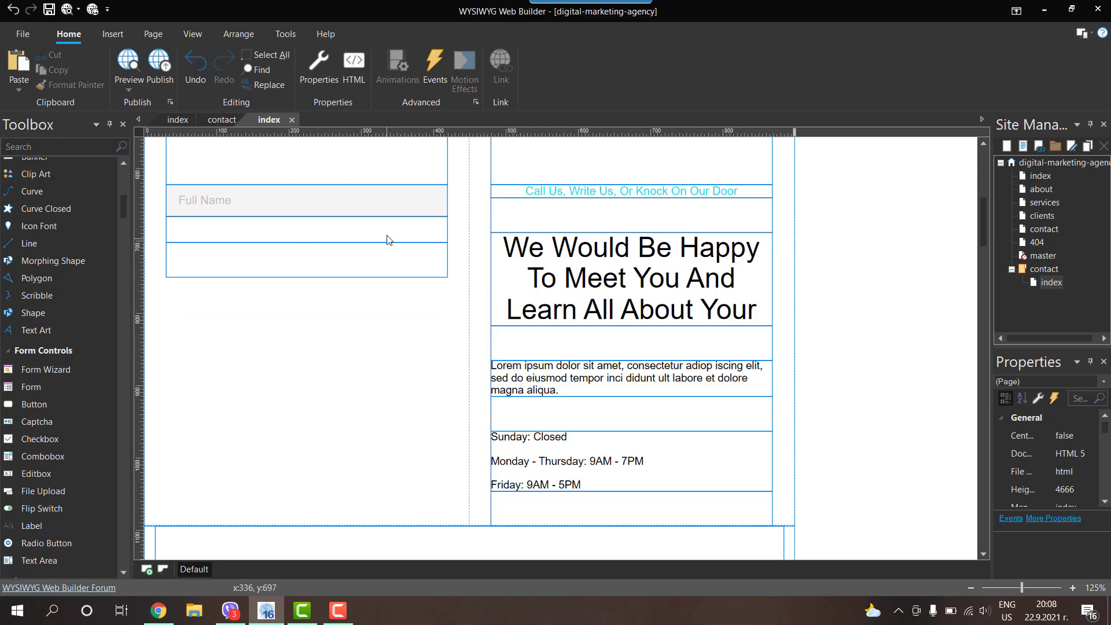
pyautogui.press('Delete')
pyautogui.click(387, 232)
pyautogui.press('Delete')
pyautogui.click(385, 203)
pyautogui.press('Delete')
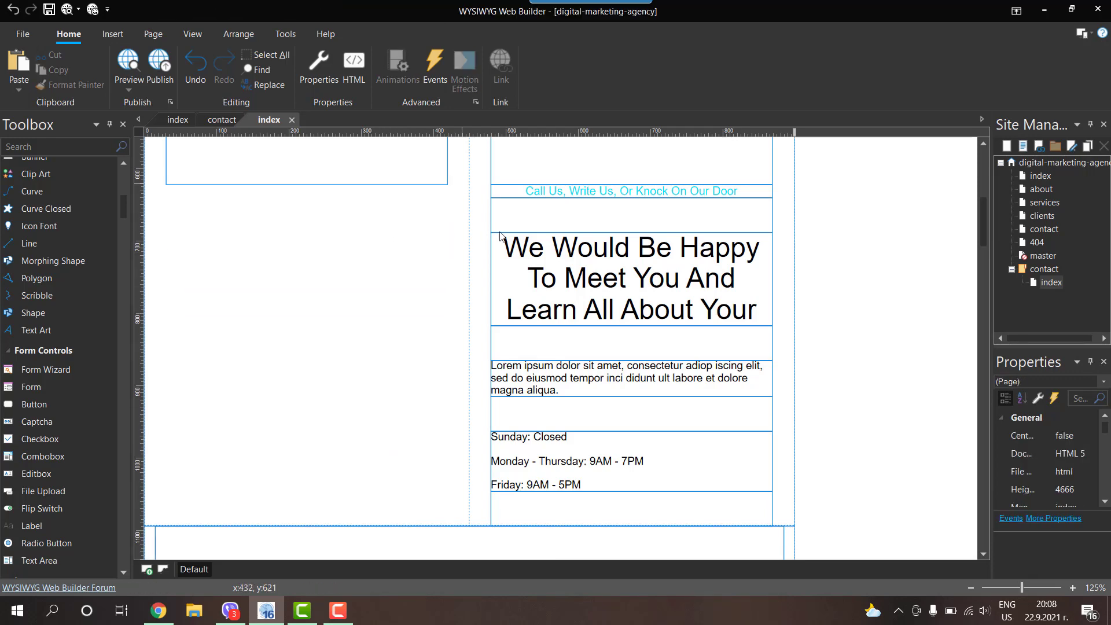
pyautogui.scroll(3, 499, 234)
pyautogui.click(337, 349)
pyautogui.press('Delete')
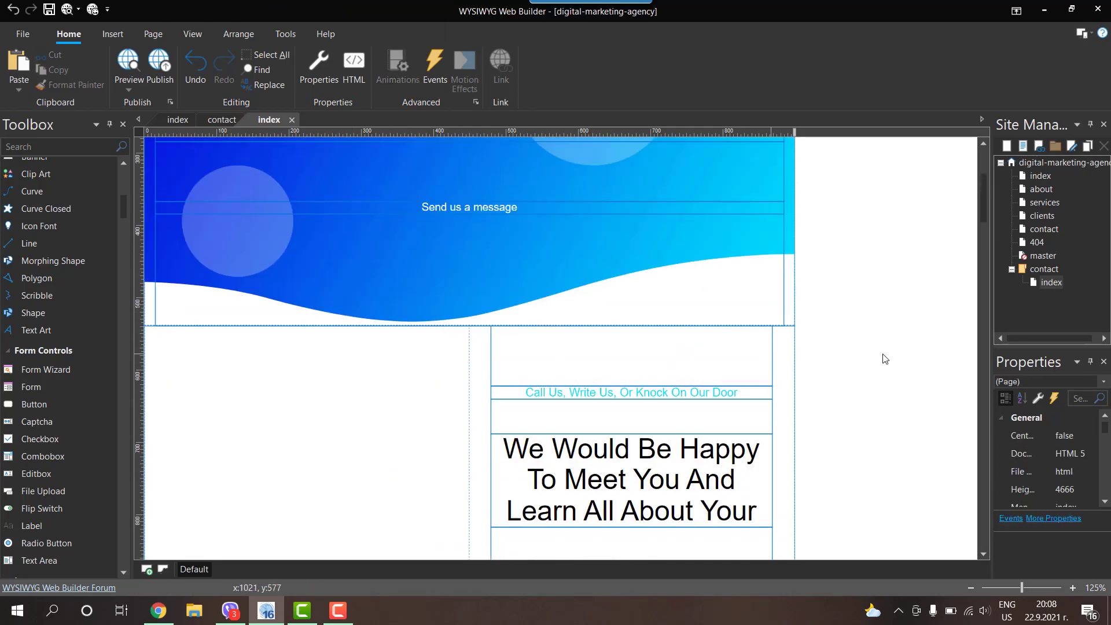
pyautogui.scroll(-1, 900, 414)
pyautogui.scroll(3, 787, 397)
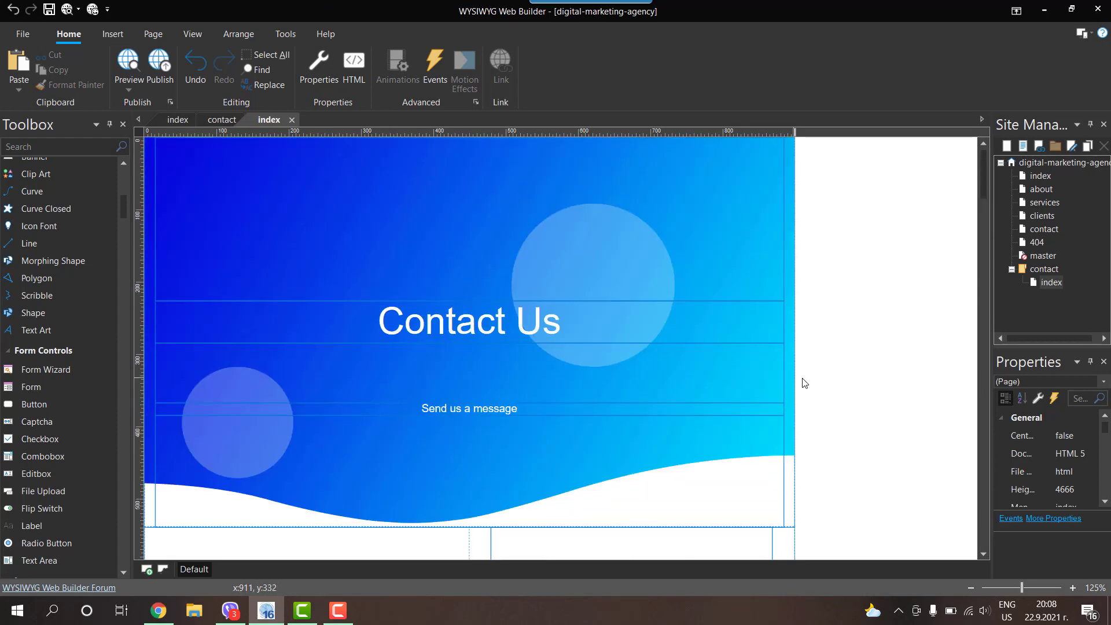
pyautogui.scroll(-2, 795, 382)
pyautogui.scroll(2, 800, 360)
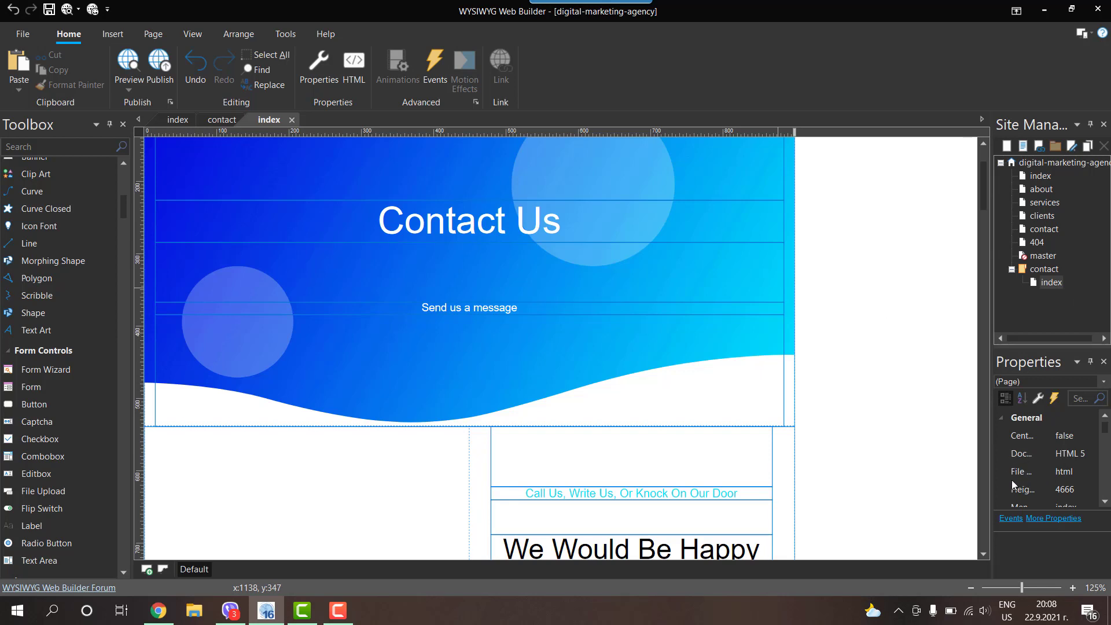
pyautogui.click(1075, 472)
pyautogui.click(1091, 473)
pyautogui.click(1062, 544)
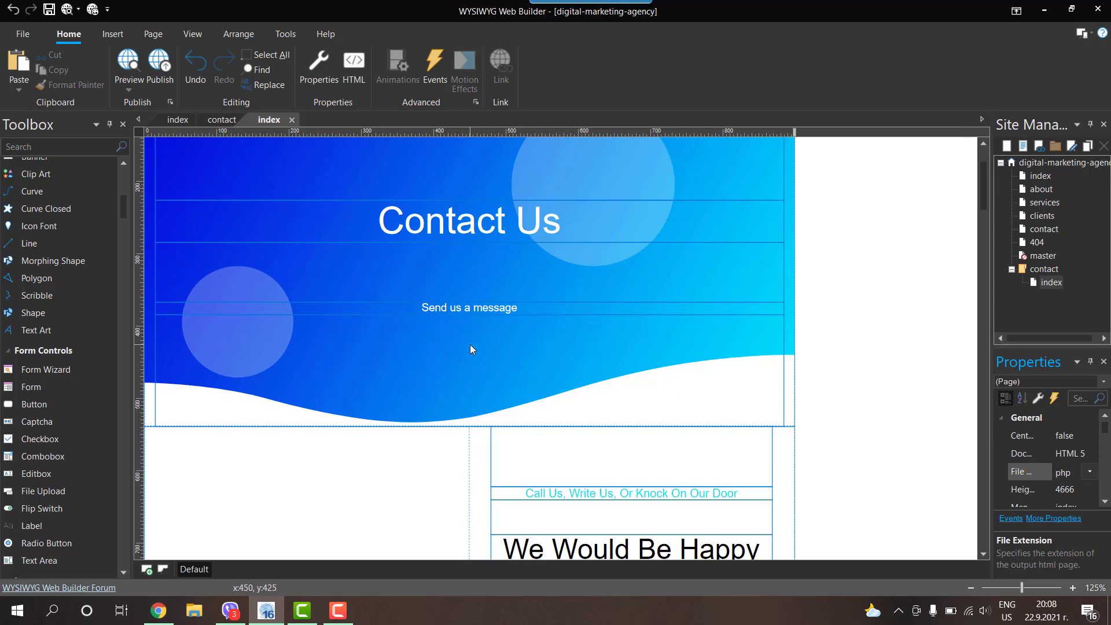
pyautogui.scroll(-3, 469, 345)
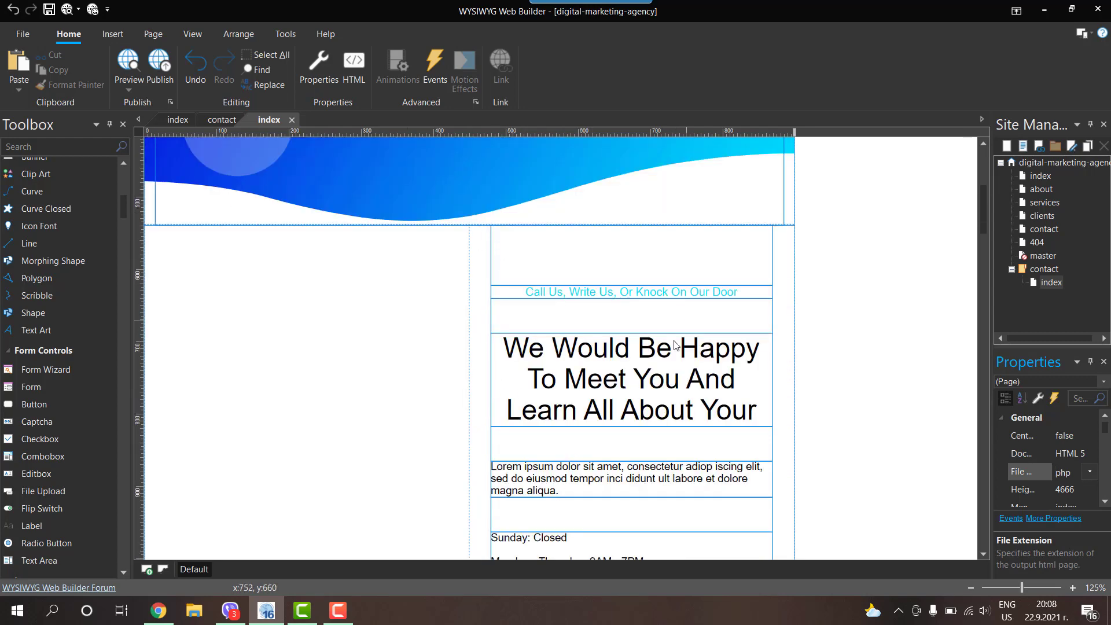
pyautogui.scroll(-2, 573, 315)
pyautogui.scroll(2, 321, 221)
pyautogui.scroll(-2, 123, 204)
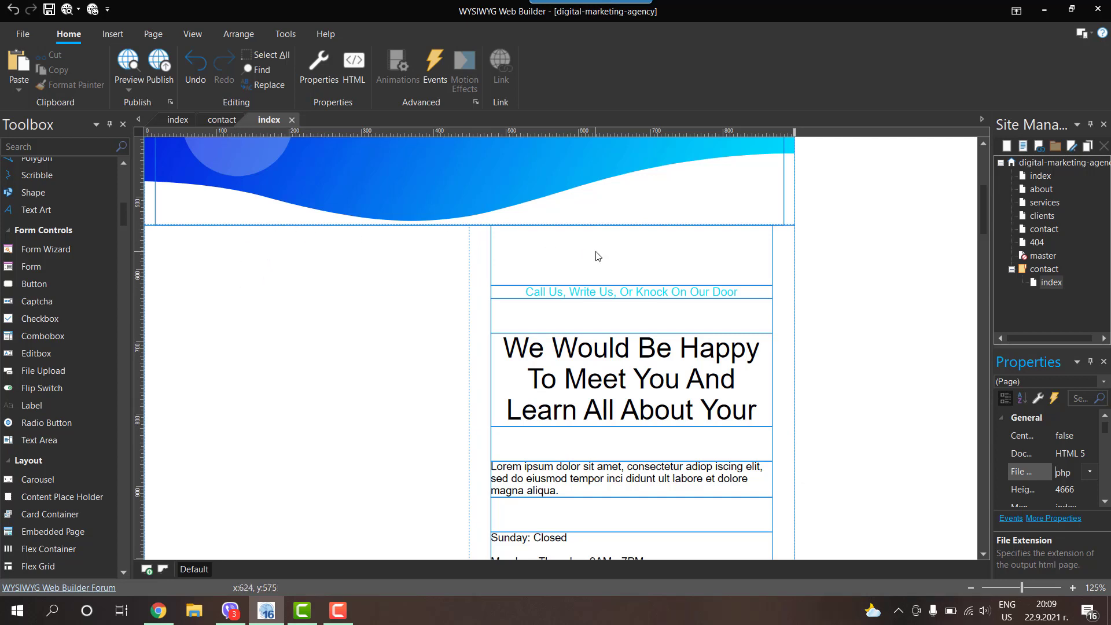
# Step: Move the empty Text7 block into the left column and add a 389×40 edit box beneath it
pyautogui.doubleClick(541, 253)
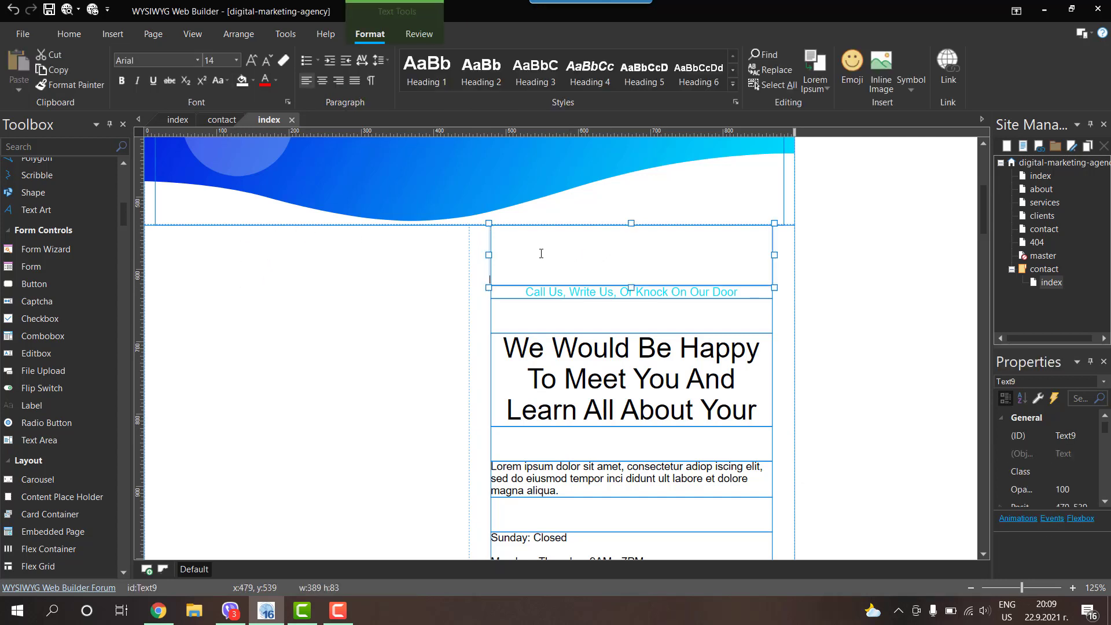
pyautogui.click(896, 266)
pyautogui.click(691, 260)
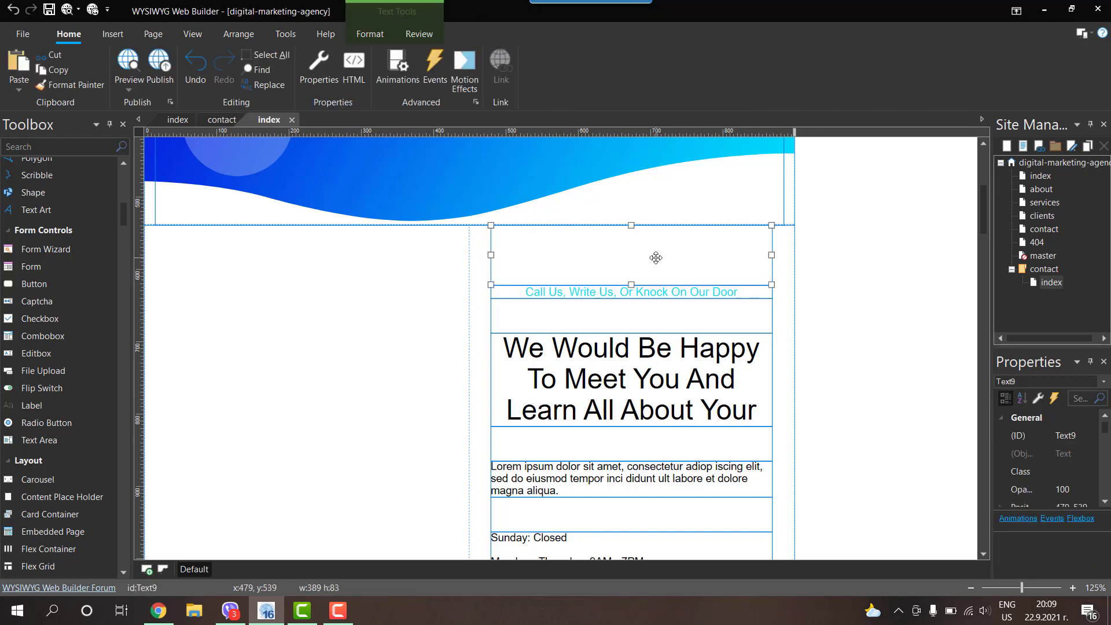
pyautogui.click(848, 267)
pyautogui.moveTo(865, 276); pyautogui.dragTo(286, 263)
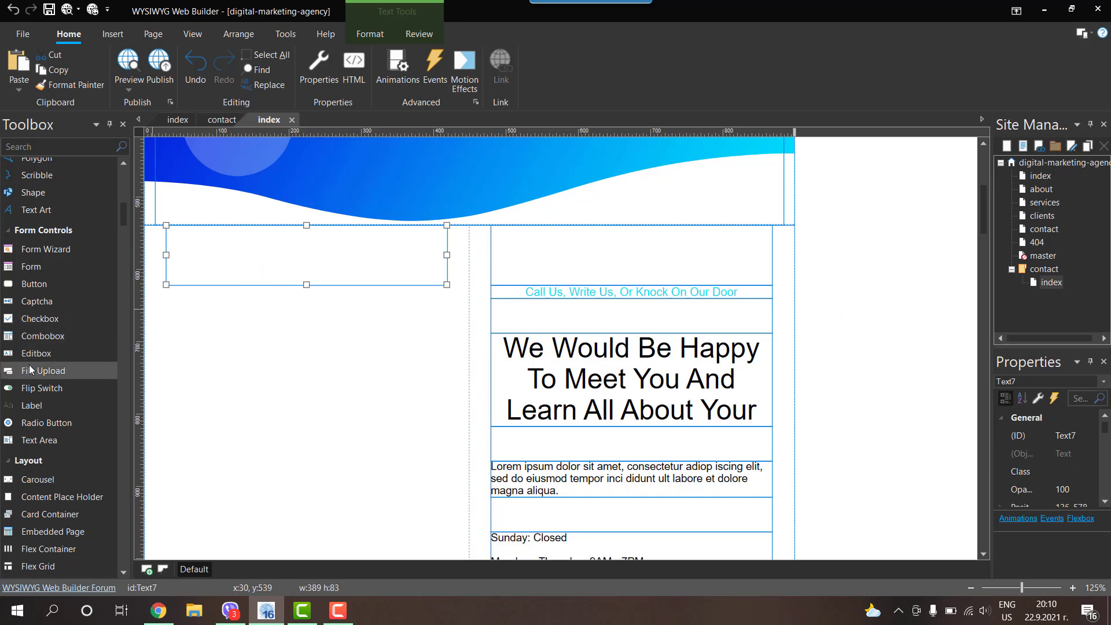
pyautogui.moveTo(30, 352); pyautogui.dragTo(225, 310)
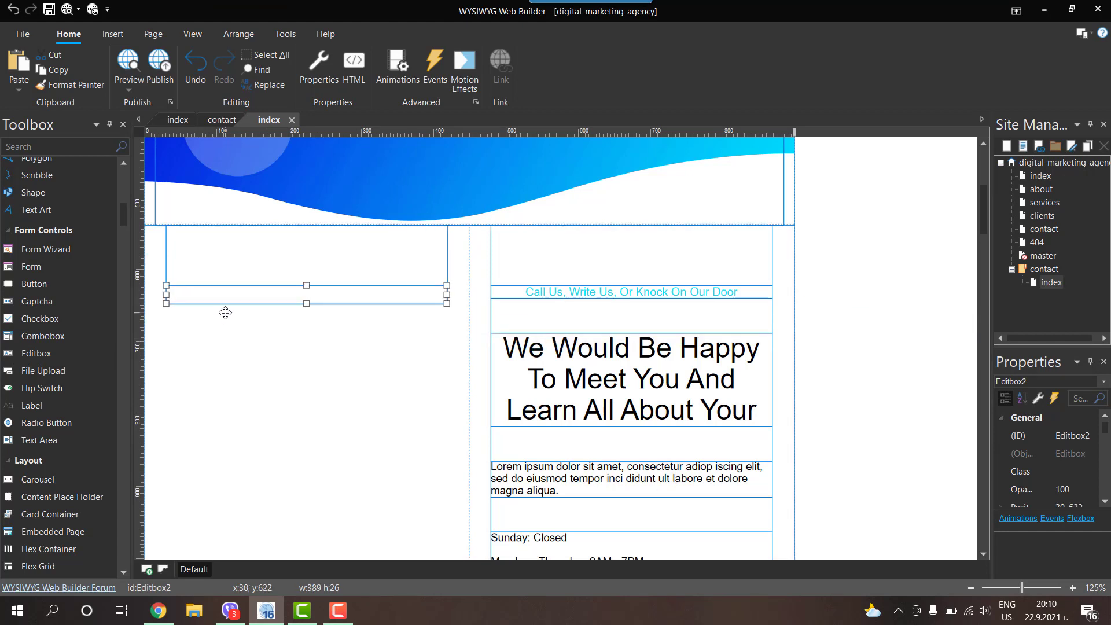
pyautogui.moveTo(306, 303); pyautogui.dragTo(306, 313)
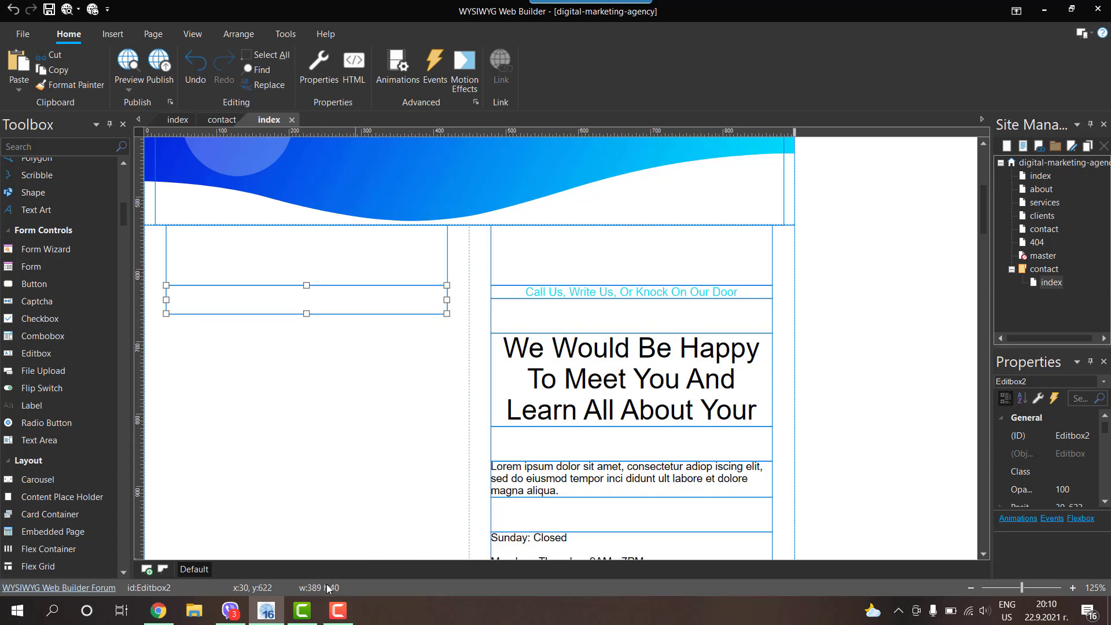
# Step: Set the edit box's name and placeholder to Name, then bring up its style settings
pyautogui.doubleClick(259, 302)
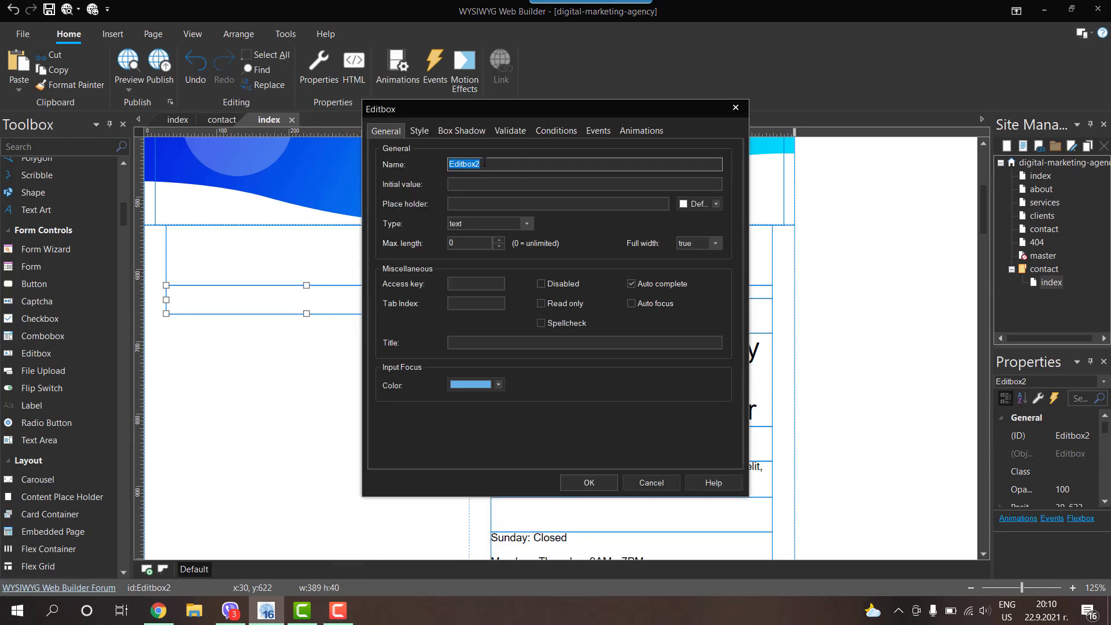
pyautogui.write('Name')
pyautogui.press('Tab')
pyautogui.press('Tab')
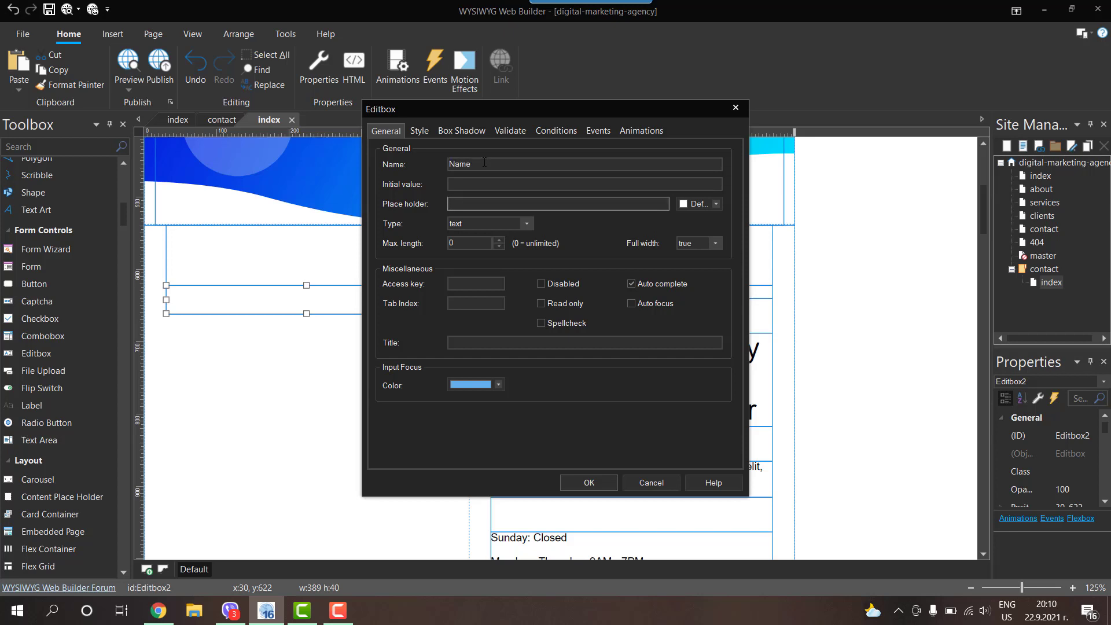
pyautogui.write('Name')
pyautogui.click(416, 132)
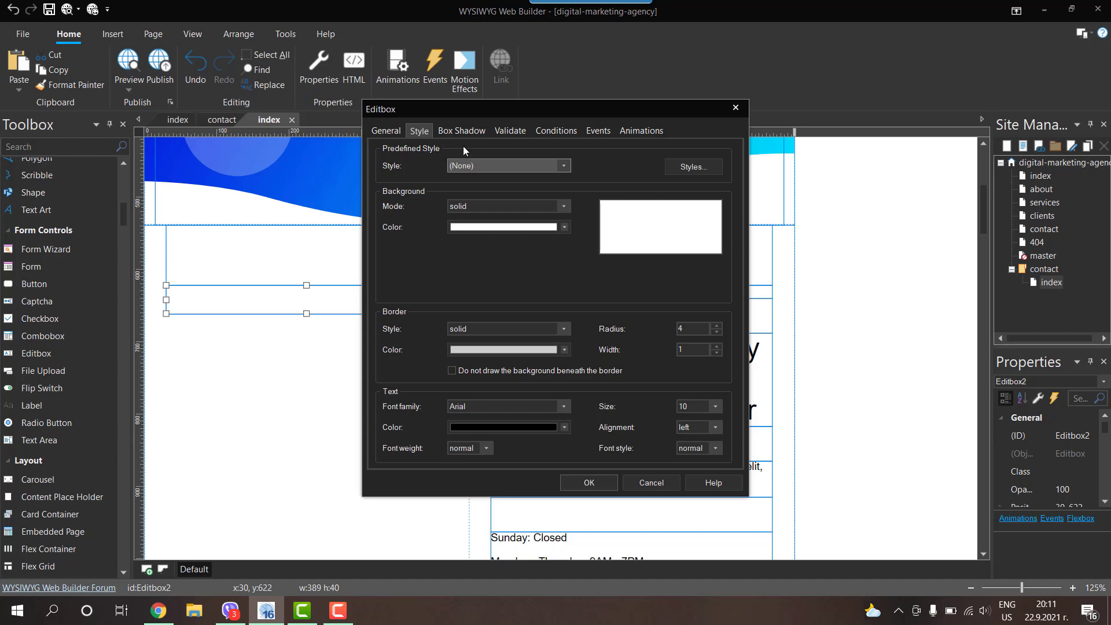
# Step: Make the Name field required with the error message 'Please enter your name'
pyautogui.click(511, 132)
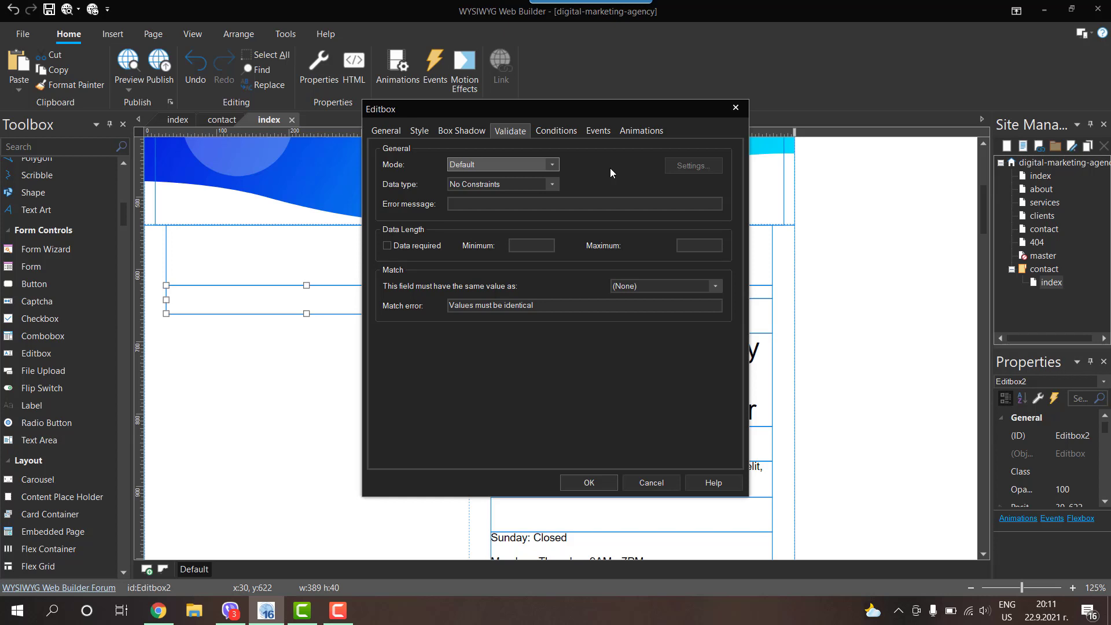
pyautogui.click(469, 164)
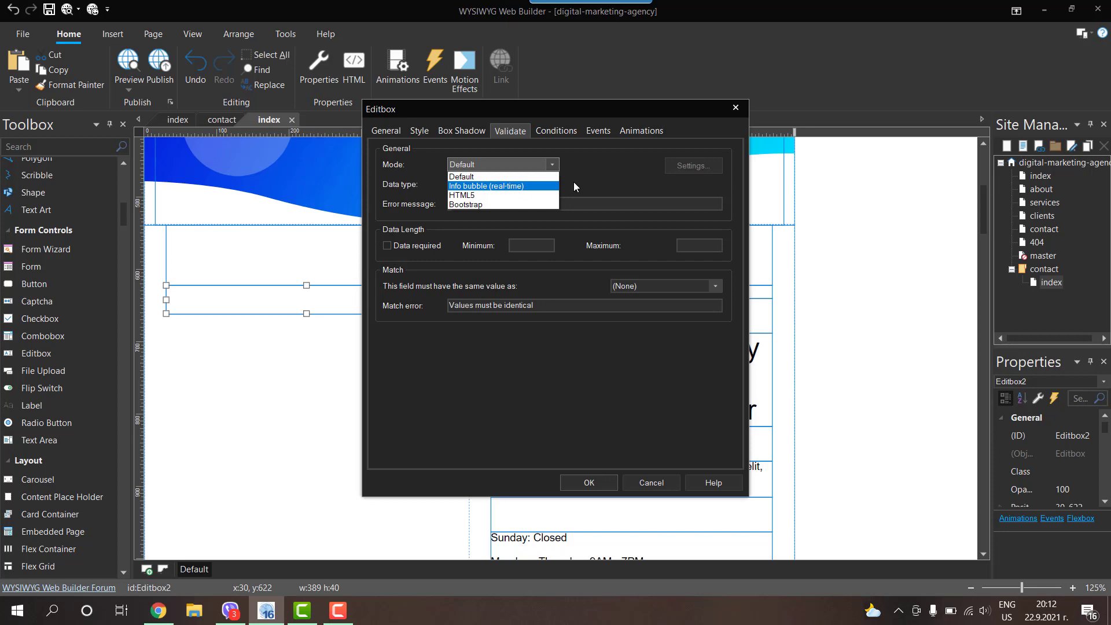
pyautogui.click(468, 179)
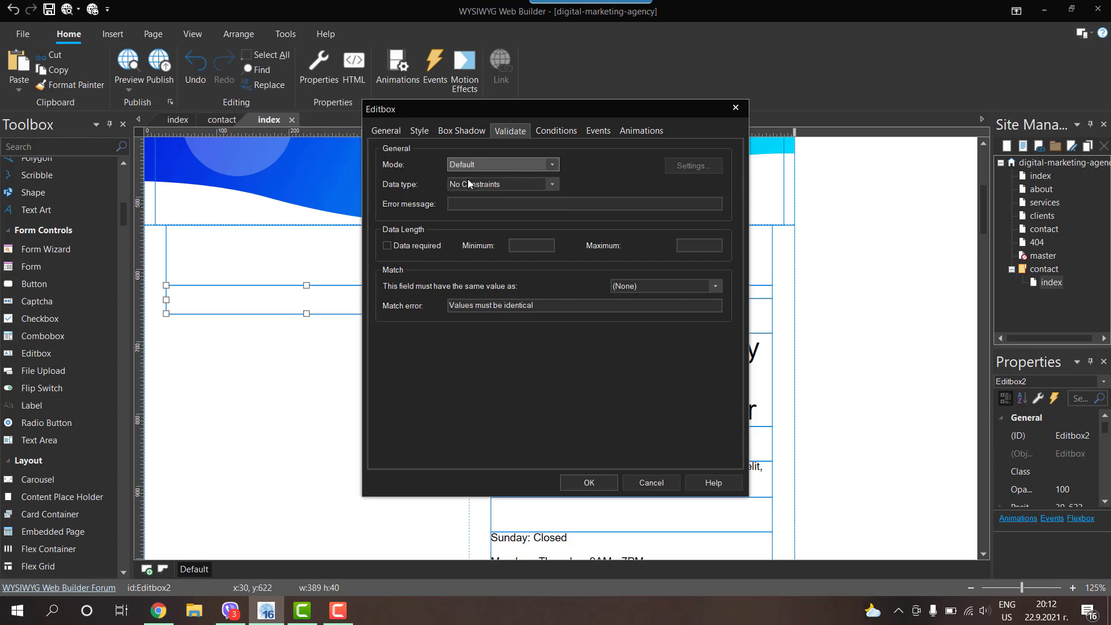
pyautogui.click(387, 248)
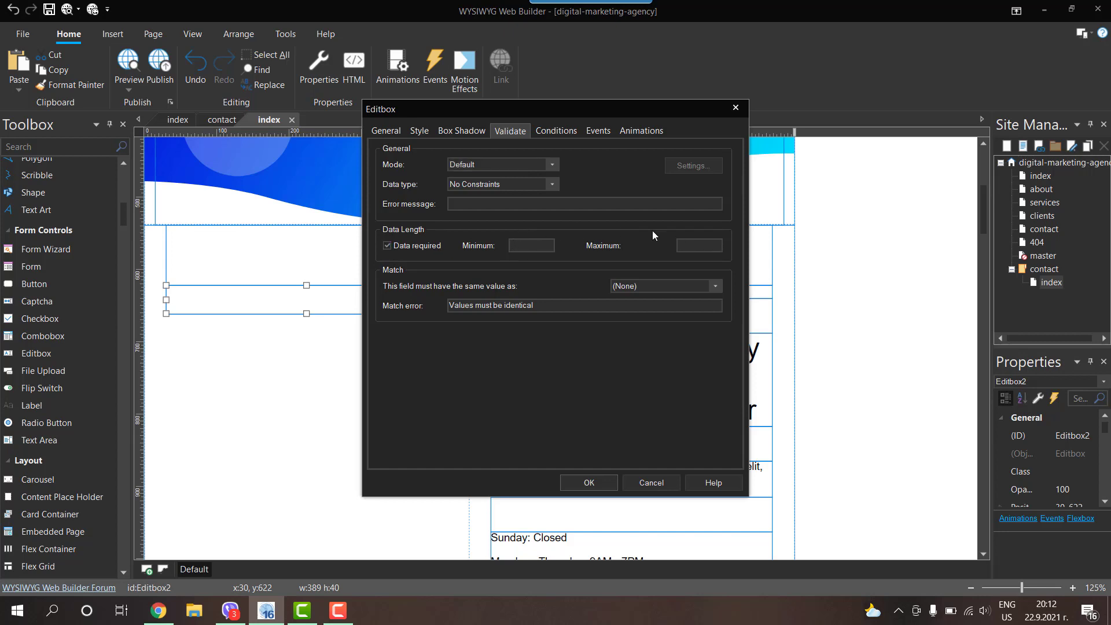
pyautogui.click(460, 206)
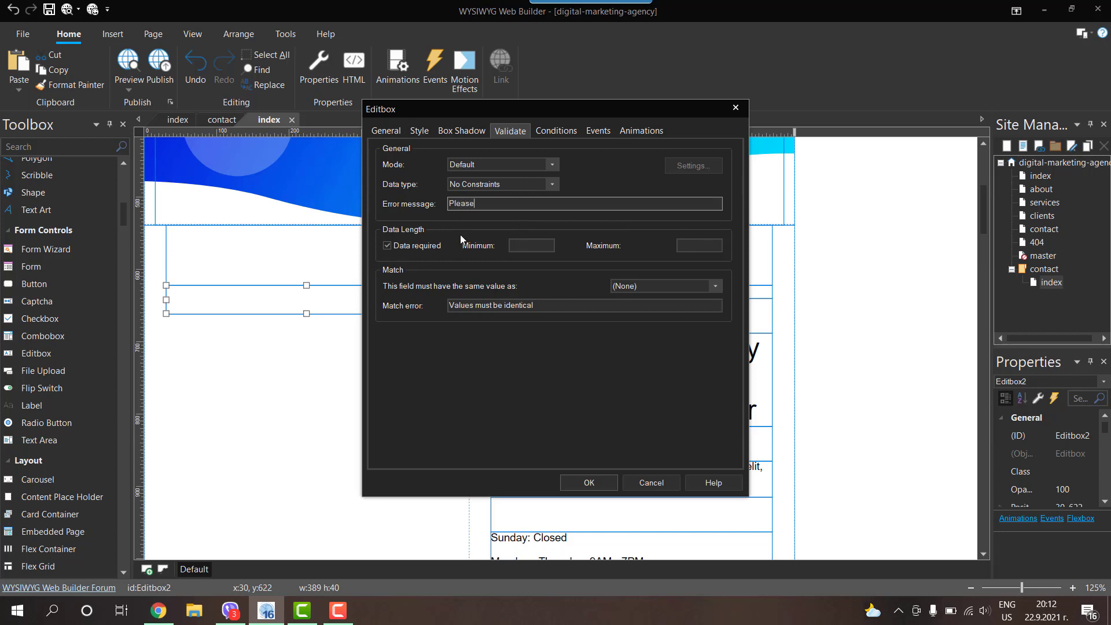
pyautogui.write('Please enter your name!')
pyautogui.click(386, 131)
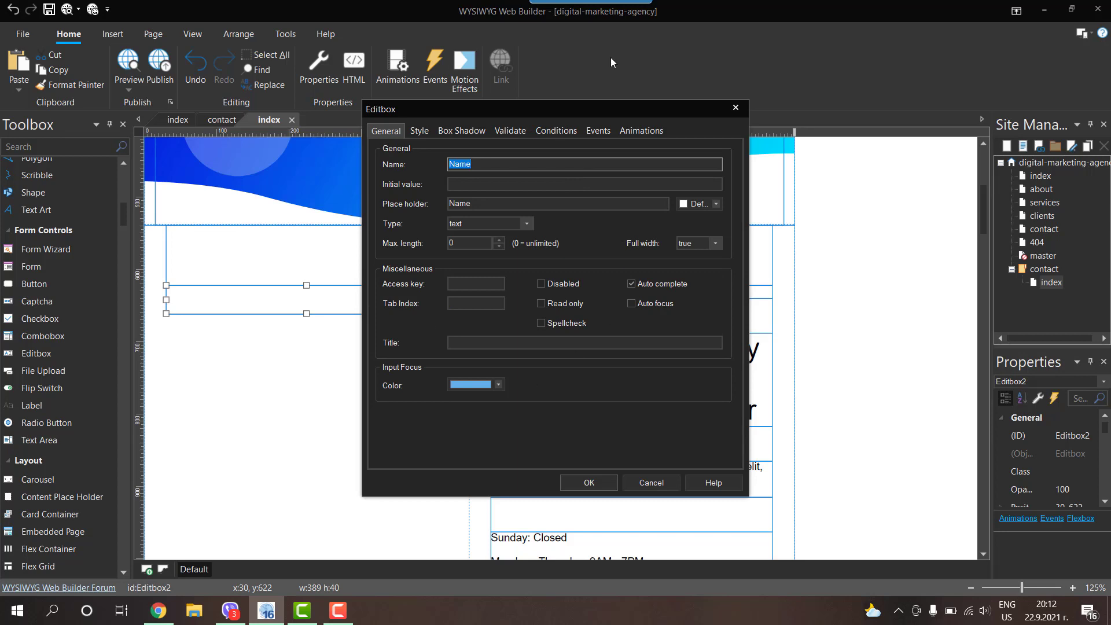
pyautogui.click(590, 482)
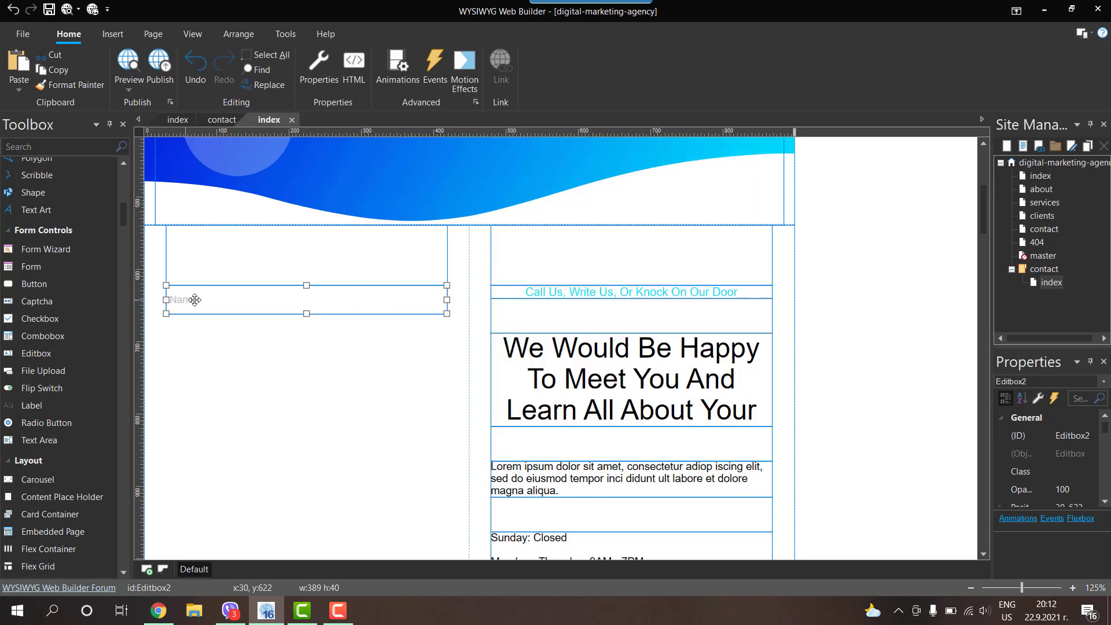
# Step: Confirm that the Name field's input type stays text
pyautogui.doubleClick(194, 300)
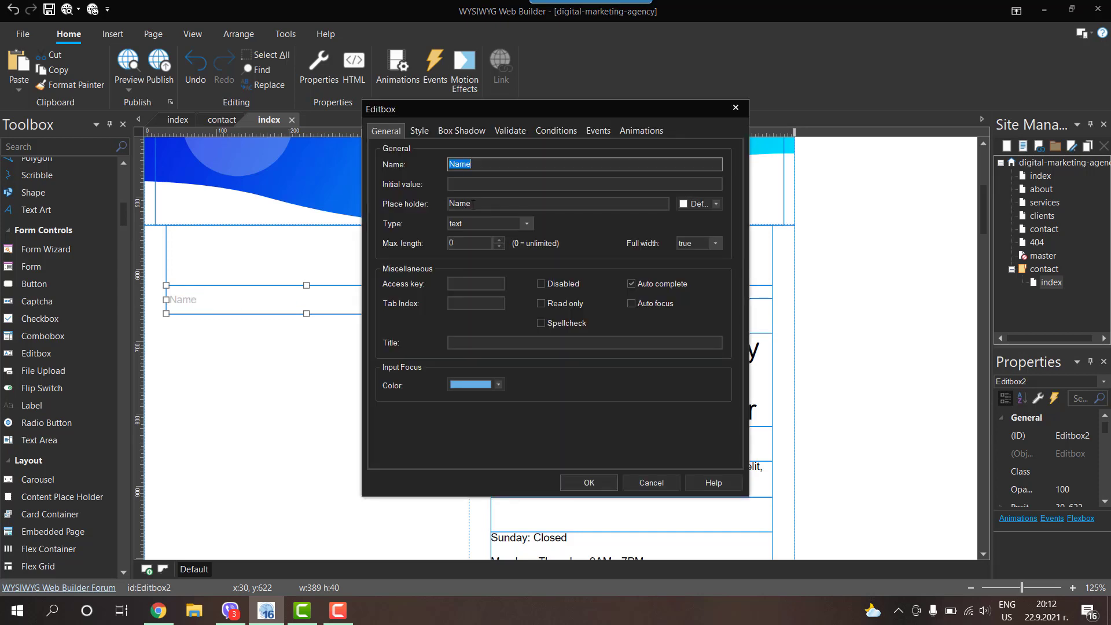
pyautogui.click(457, 225)
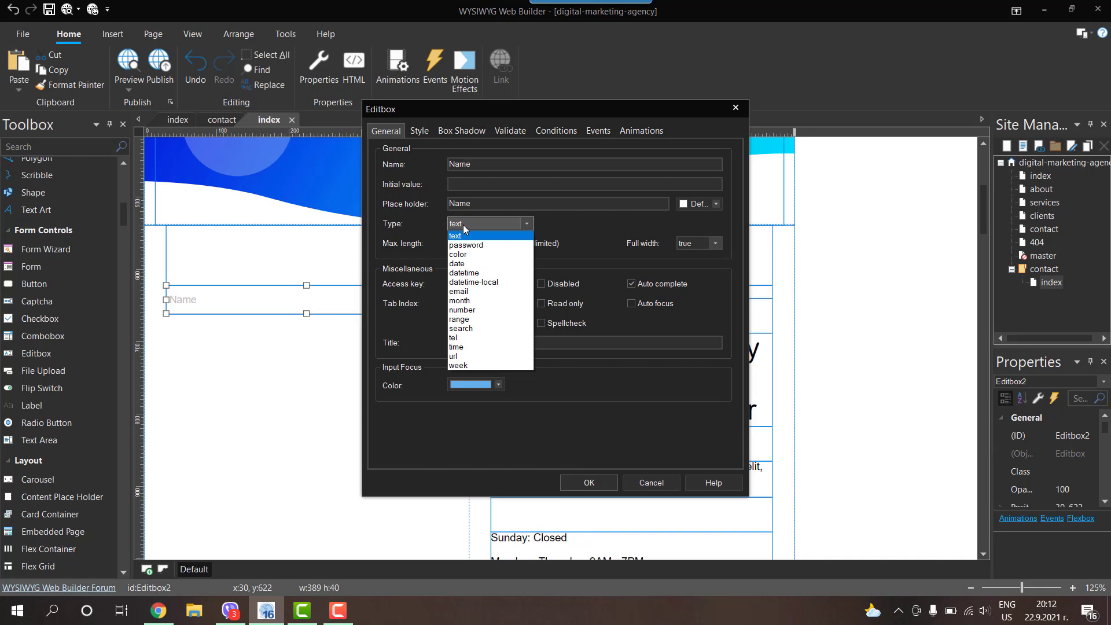
pyautogui.click(467, 226)
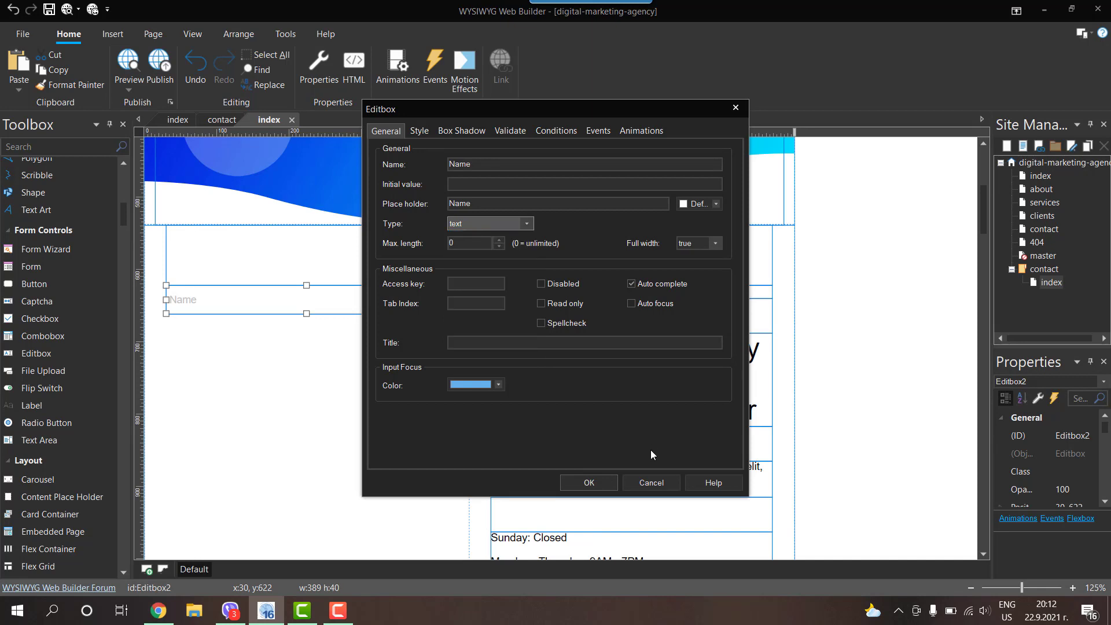
pyautogui.click(588, 482)
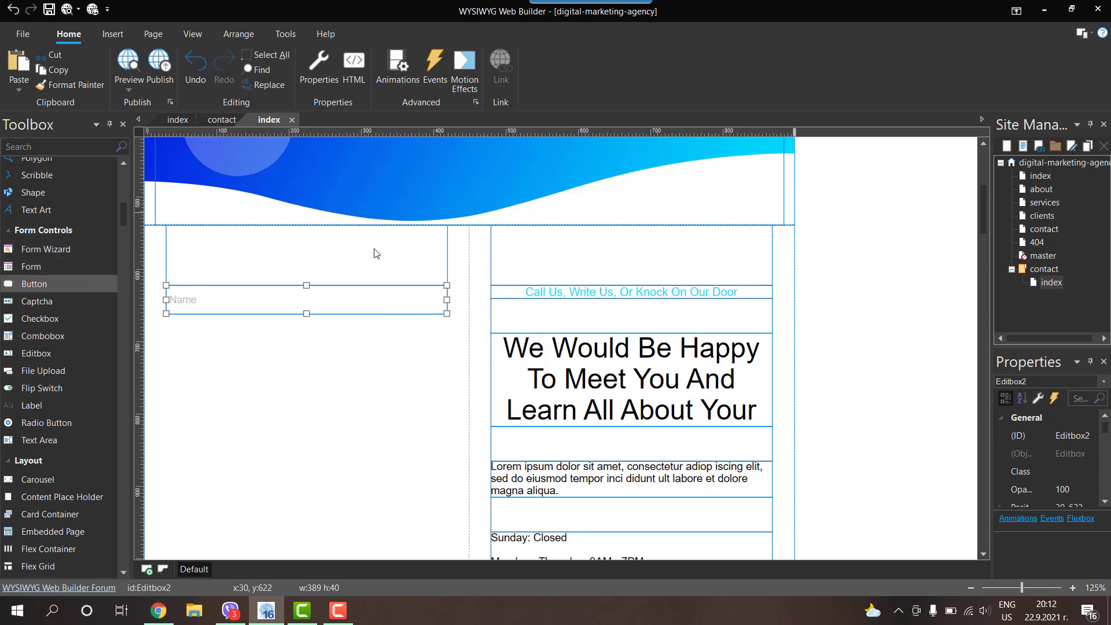
# Step: Paste a spacer text below the Name field and add a taller edit box under it
pyautogui.click(570, 317)
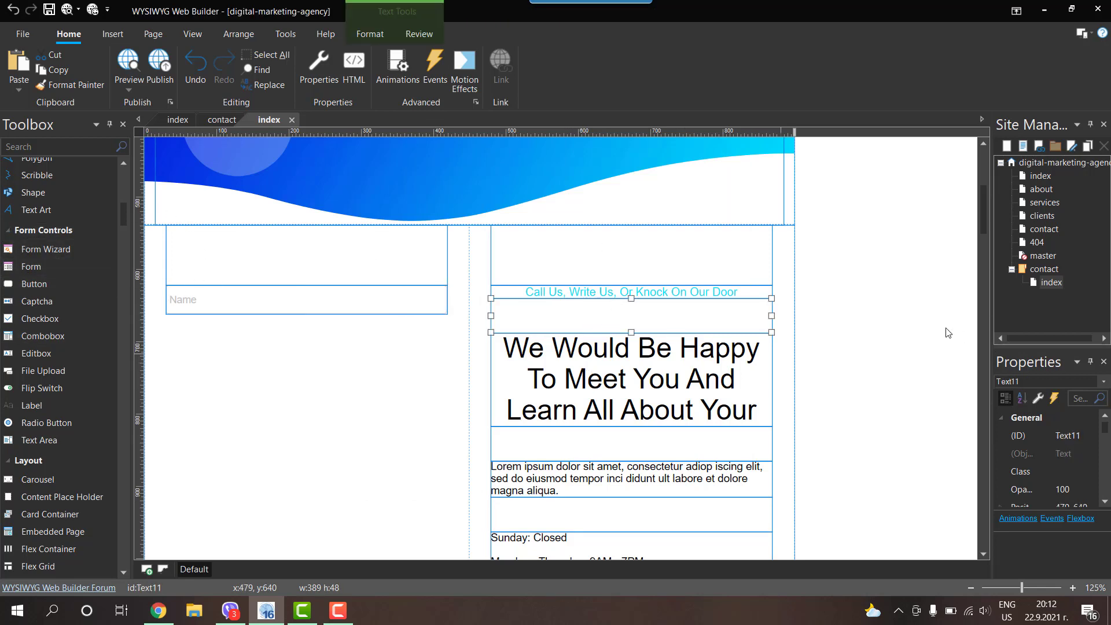
pyautogui.hotkey('ctrl', 'v')
pyautogui.moveTo(855, 312); pyautogui.dragTo(317, 328)
pyautogui.doubleClick(316, 328)
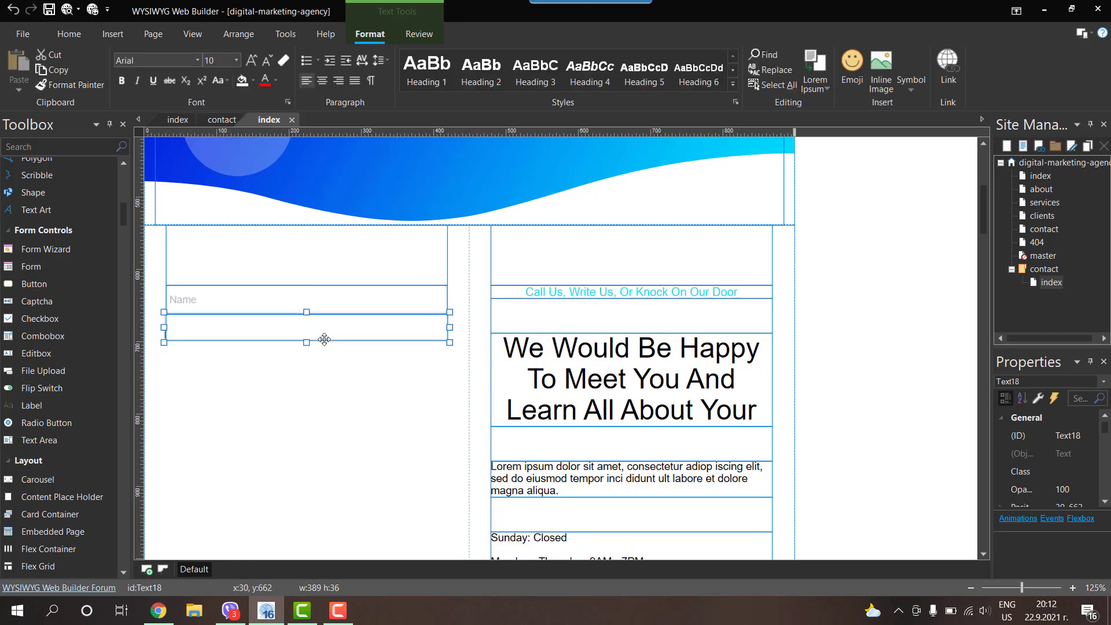
pyautogui.click(799, 323)
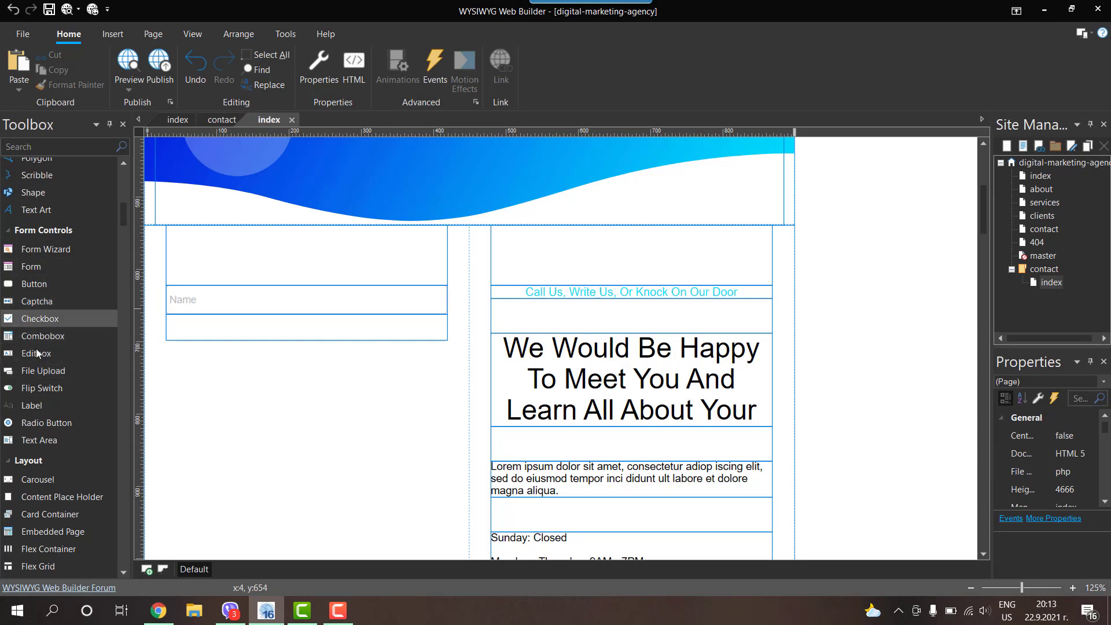
pyautogui.moveTo(34, 352); pyautogui.dragTo(812, 312)
pyautogui.moveTo(702, 346); pyautogui.dragTo(203, 384)
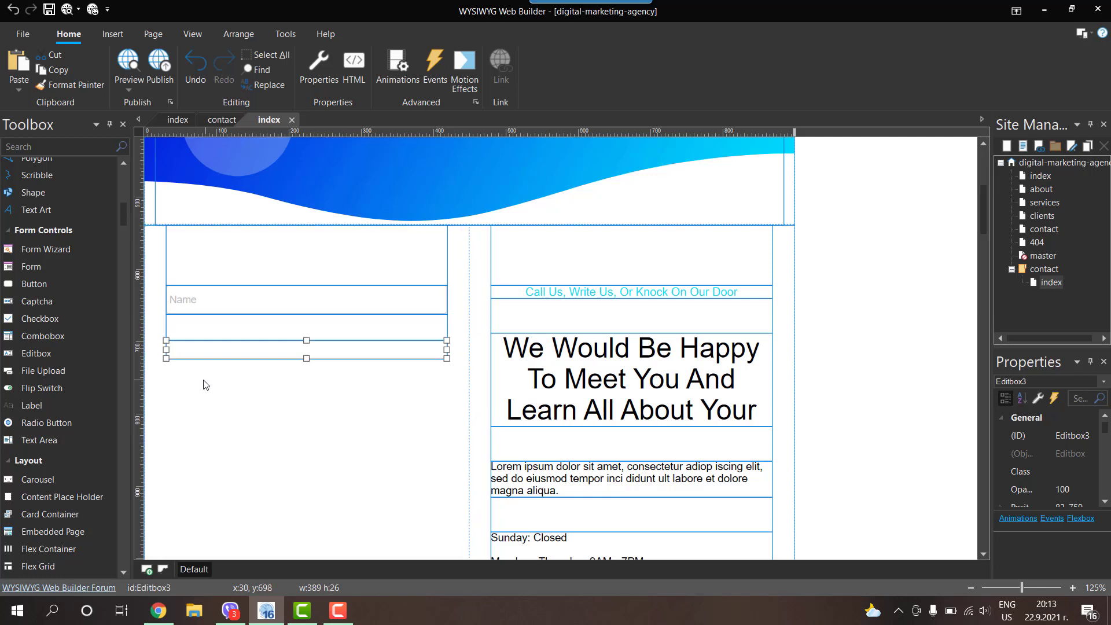
pyautogui.moveTo(308, 362); pyautogui.dragTo(306, 368)
# Step: Name the new field E-mail, with an E-mail placeholder and the email input type
pyautogui.doubleClick(302, 360)
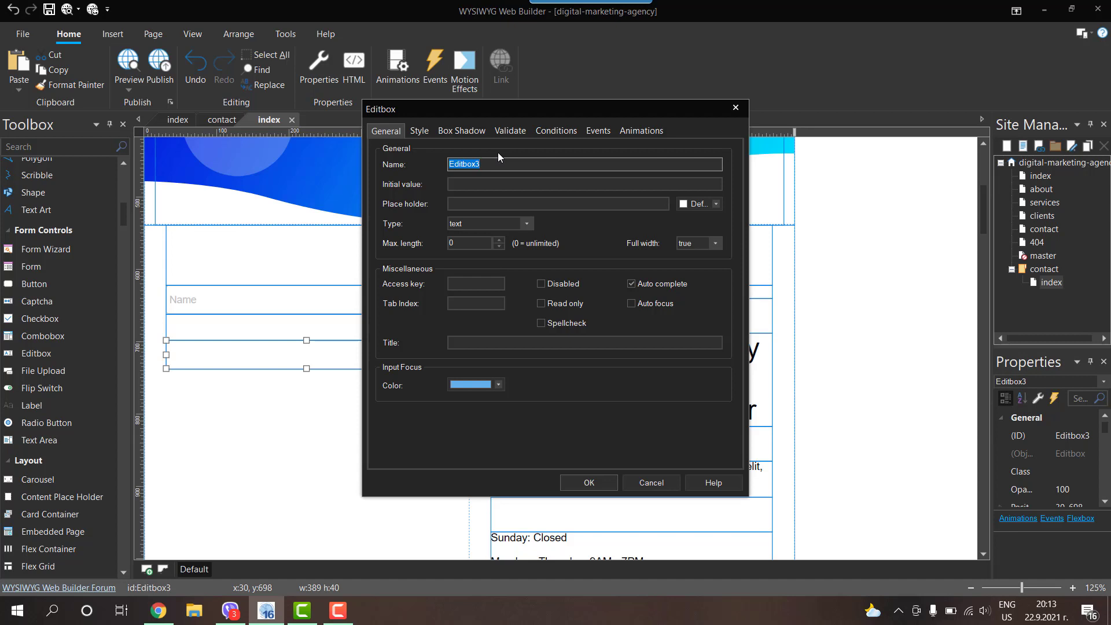
pyautogui.write('E-m')
pyautogui.press('Tab')
pyautogui.press('Tab')
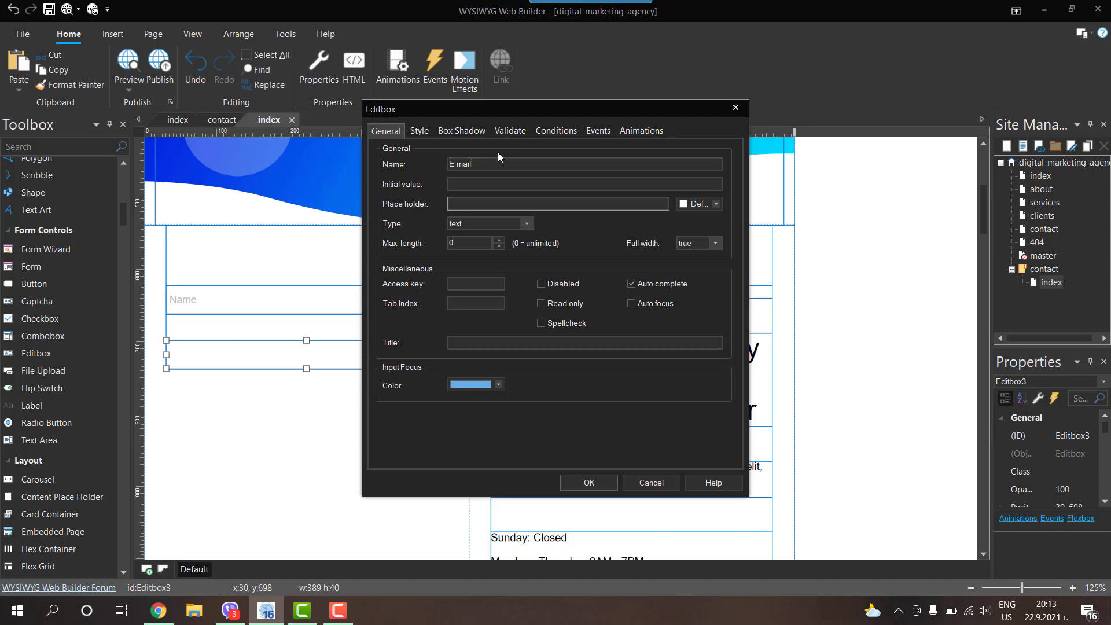
pyautogui.write('E-mail')
pyautogui.click(487, 226)
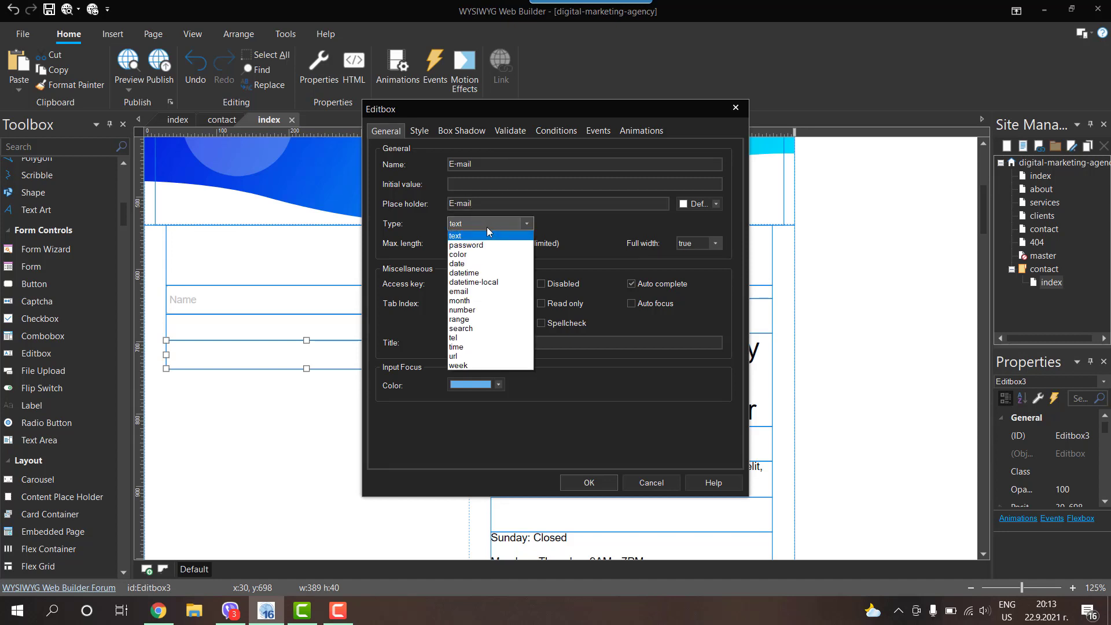
pyautogui.click(458, 292)
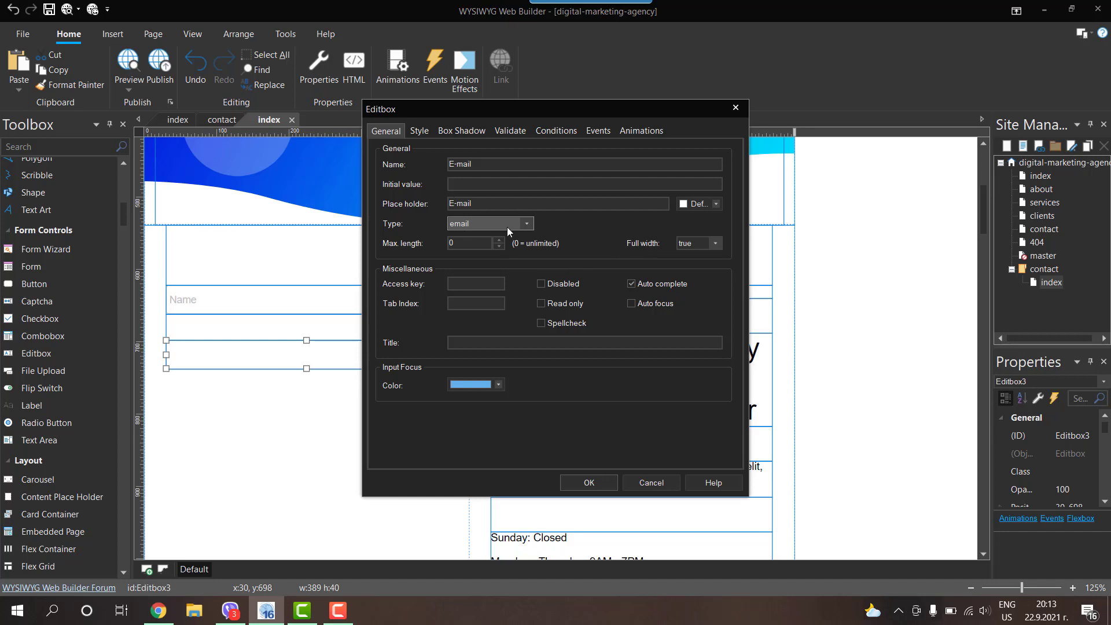
# Step: Make the E-mail field required with the error message 'Please enter Email'
pyautogui.click(510, 130)
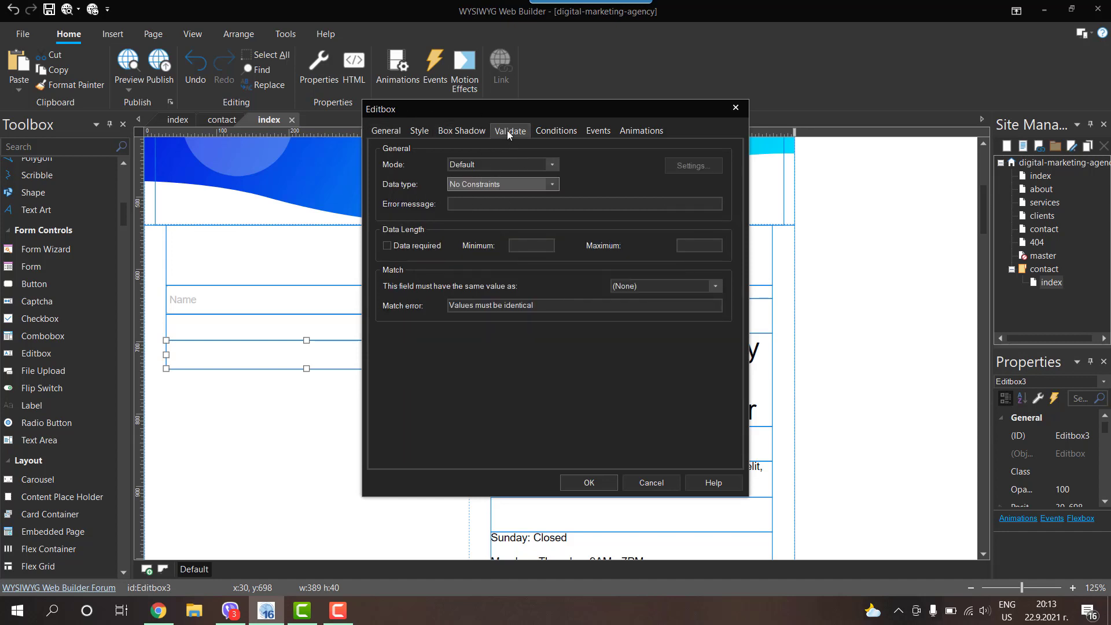
pyautogui.click(387, 245)
pyautogui.click(469, 204)
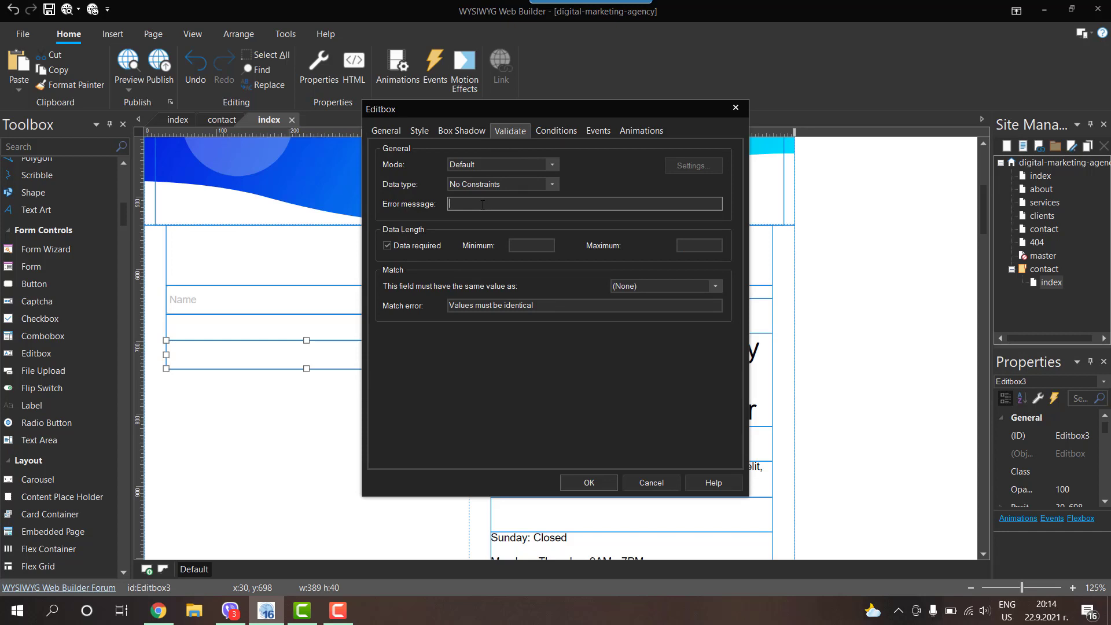
pyautogui.write('Please enter Email!')
# Step: Paste a spacer copy below the E-mail box and add a new edit box under it
pyautogui.click(597, 485)
pyautogui.click(300, 332)
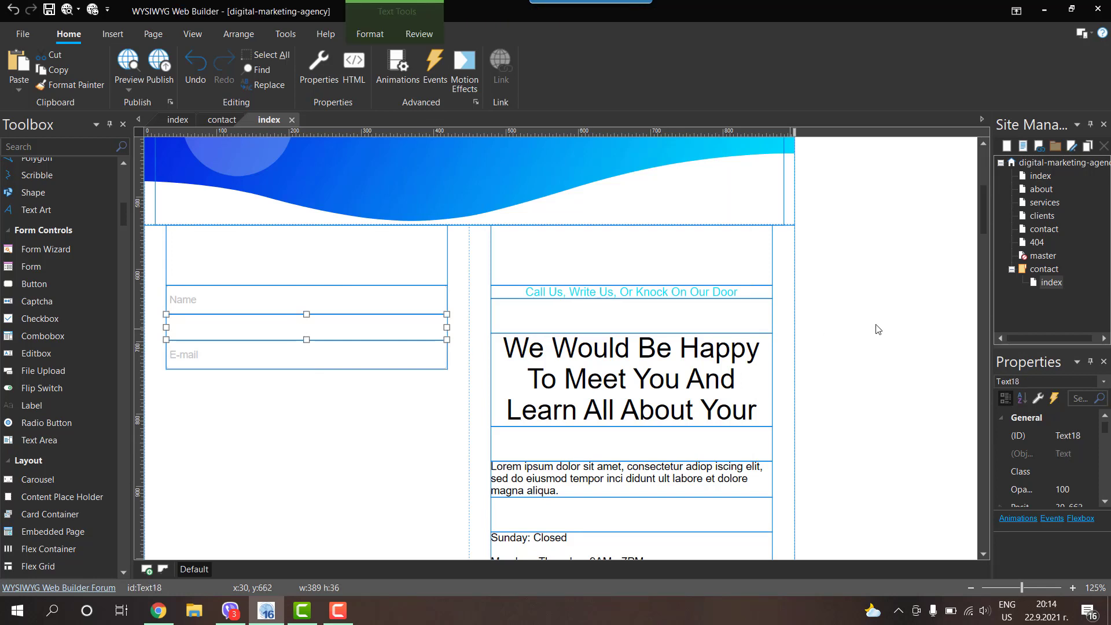
pyautogui.click(847, 314)
pyautogui.hotkey('ctrl', 'v')
pyautogui.moveTo(857, 319); pyautogui.dragTo(278, 380)
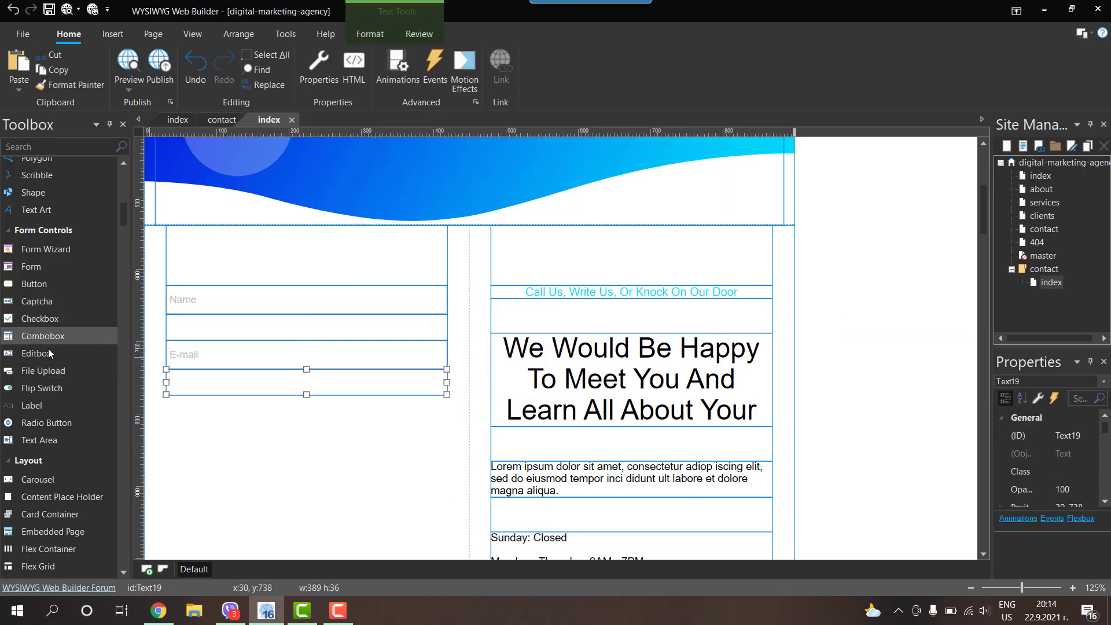
pyautogui.moveTo(36, 354); pyautogui.dragTo(307, 423)
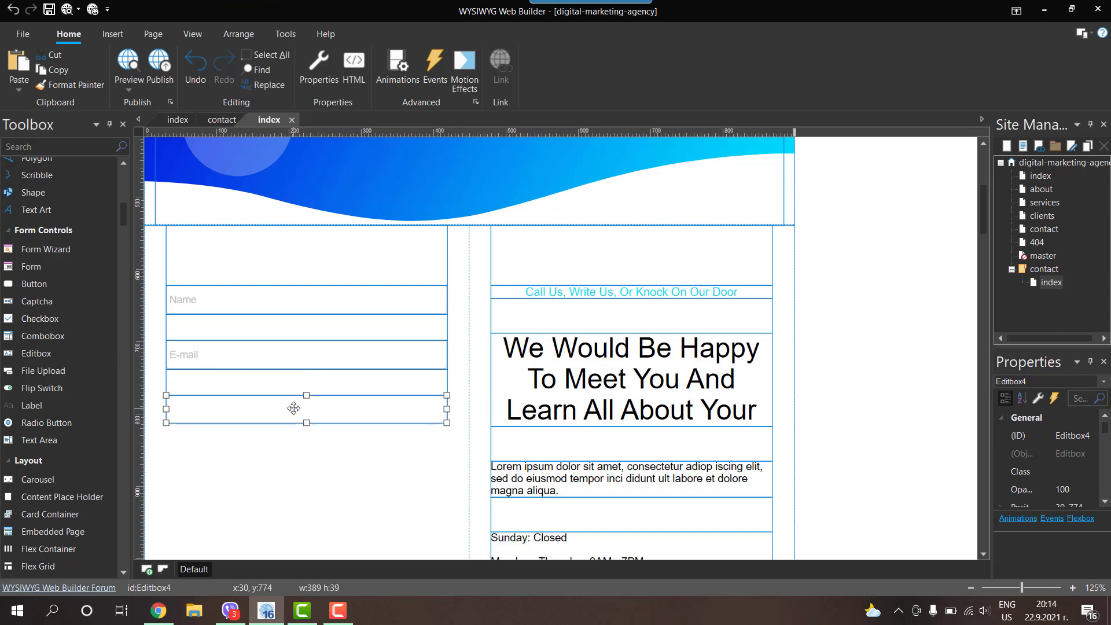
# Step: Name the new field Phone, with a Phone placeholder and the tel input type
pyautogui.doubleClick(294, 408)
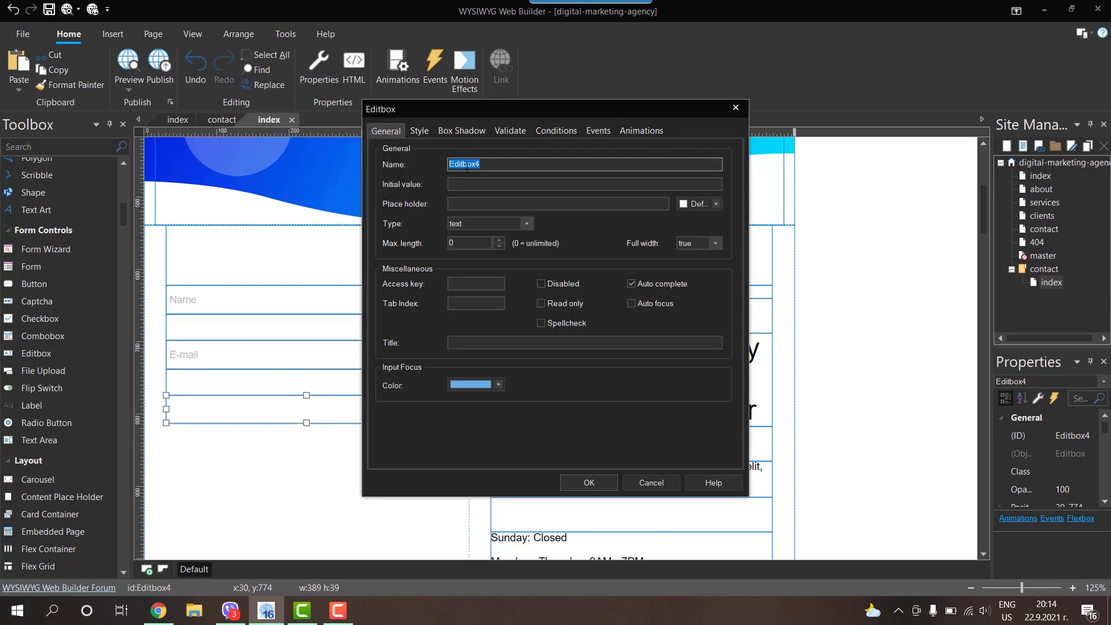
pyautogui.write('Phone')
pyautogui.press('Tab')
pyautogui.press('Tab')
pyautogui.write('Phone')
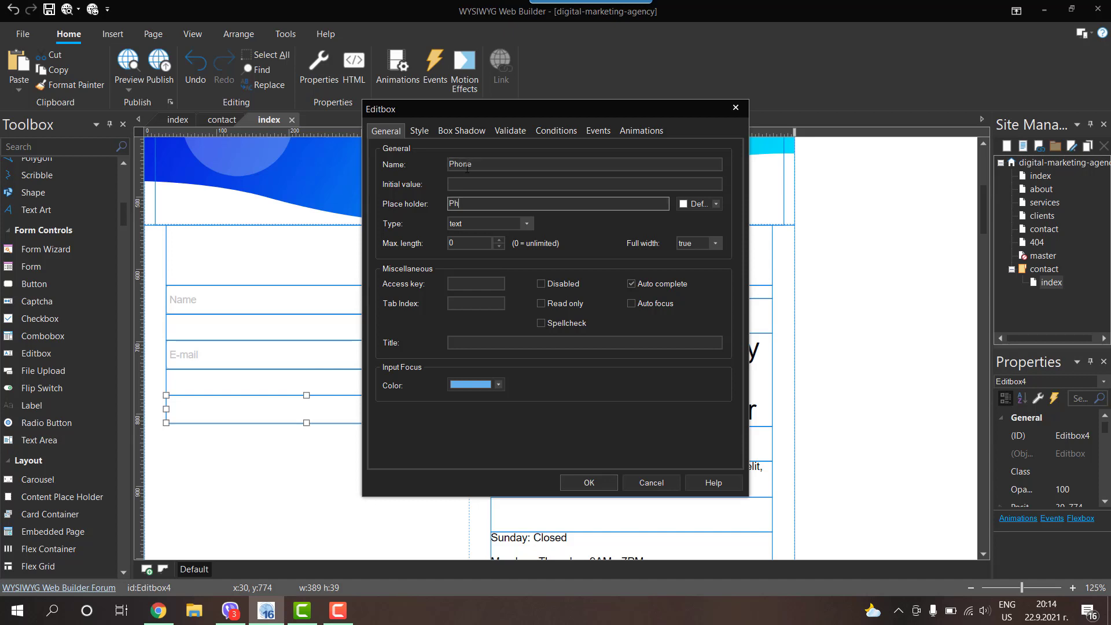
pyautogui.click(485, 225)
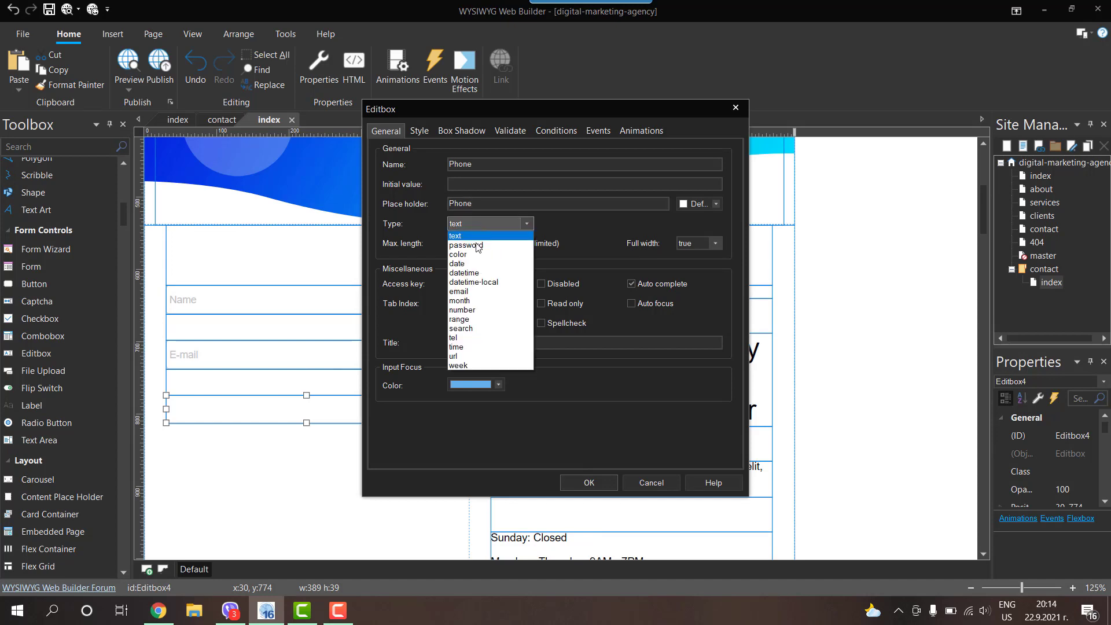
pyautogui.click(457, 337)
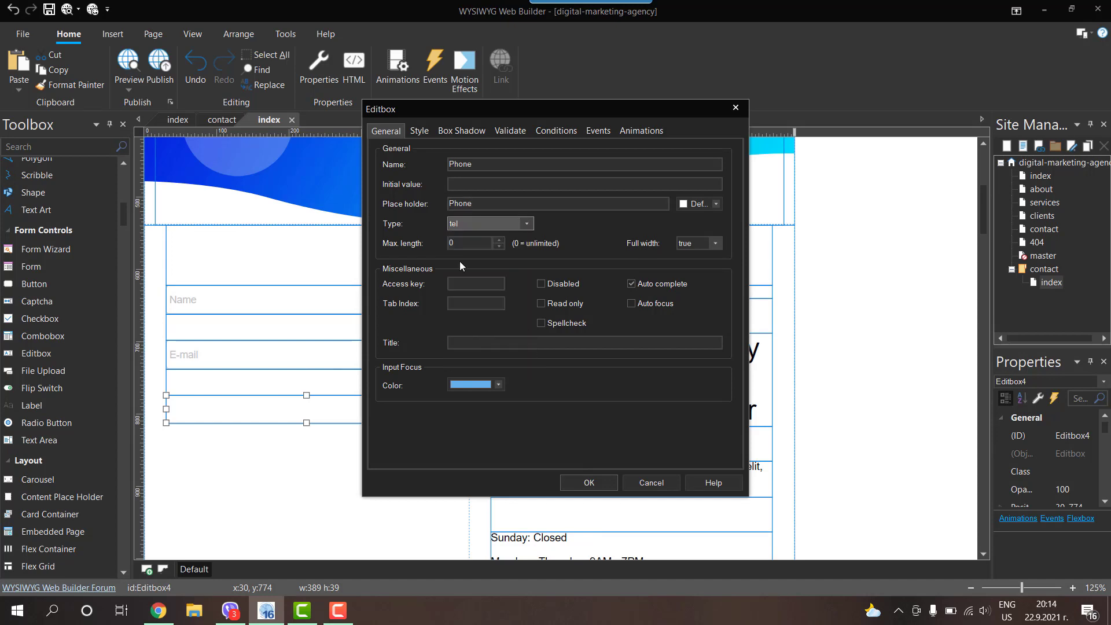
# Step: Make the Phone field required with the error message 'Please enter Phone'
pyautogui.click(509, 132)
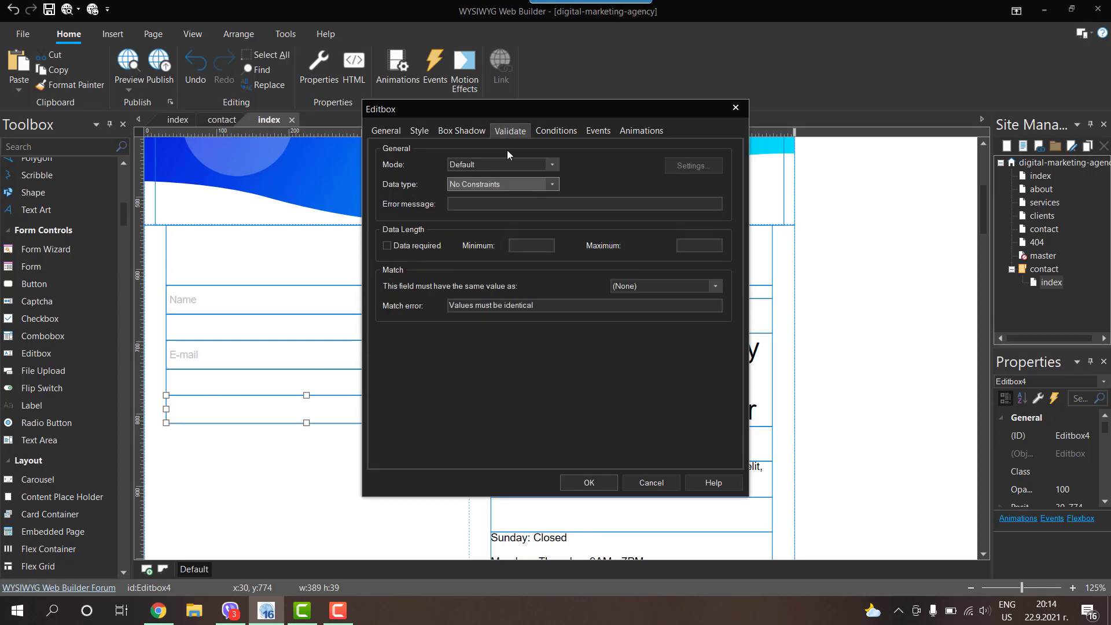
pyautogui.click(386, 245)
pyautogui.click(461, 204)
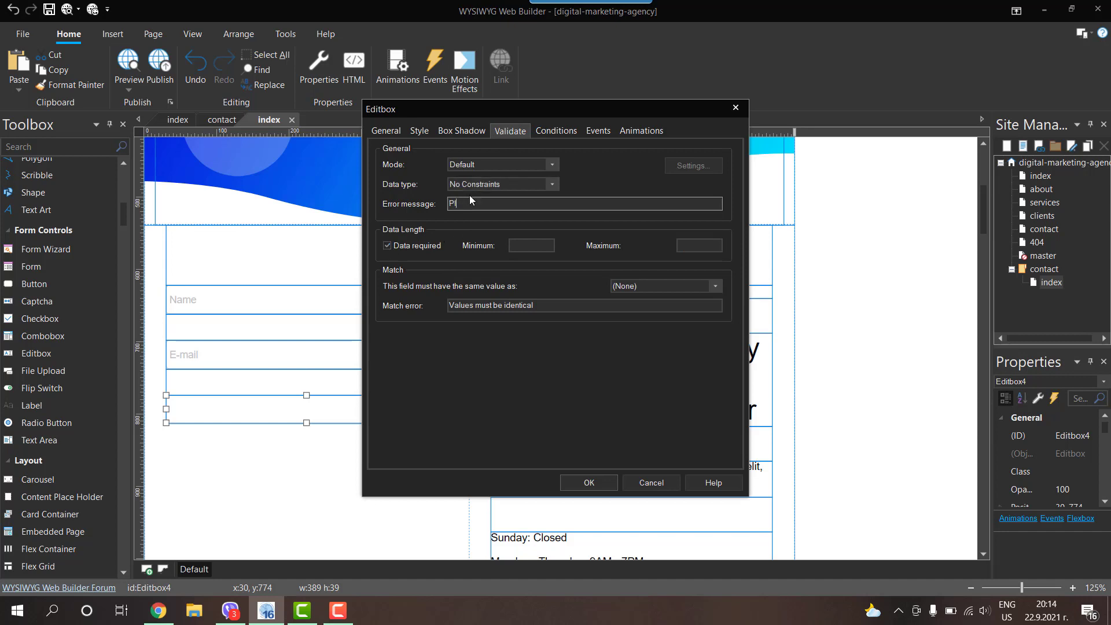
pyautogui.write('Please enter Phone')
pyautogui.click(589, 483)
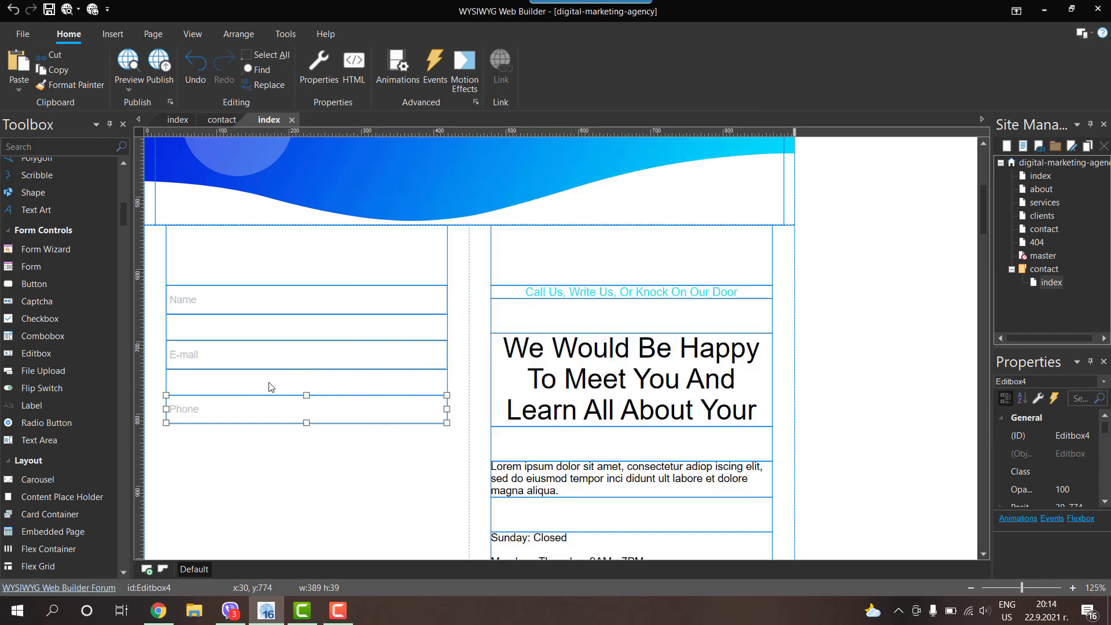
pyautogui.click(871, 307)
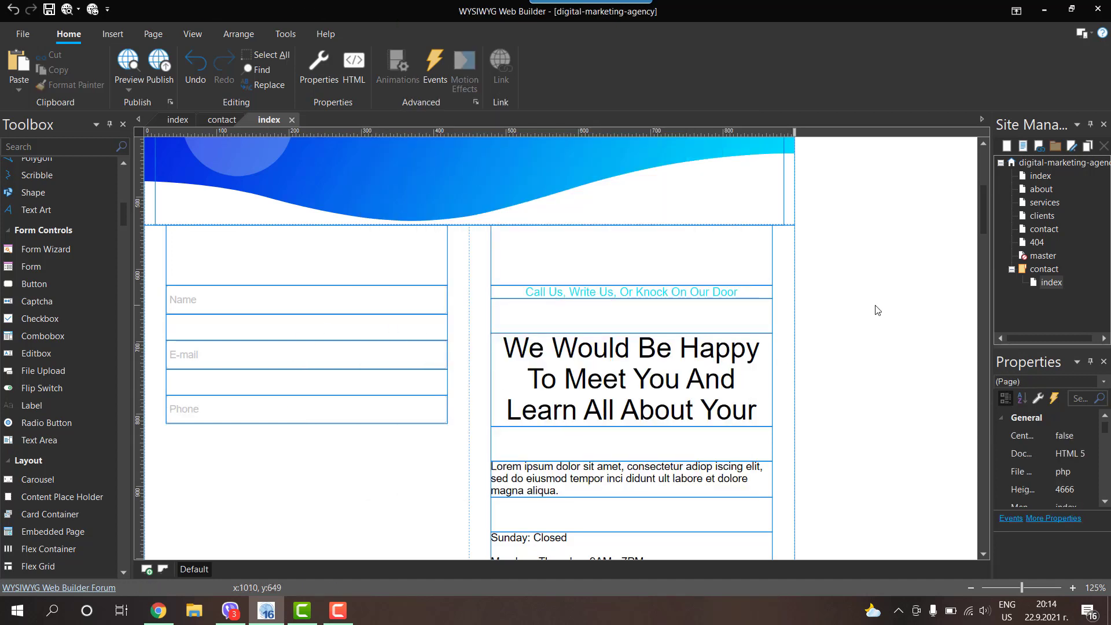
# Step: Paste a spacer below the Phone box and add a slightly taller text area beneath it
pyautogui.hotkey('ctrl', 'v')
pyautogui.moveTo(885, 313); pyautogui.dragTo(302, 418)
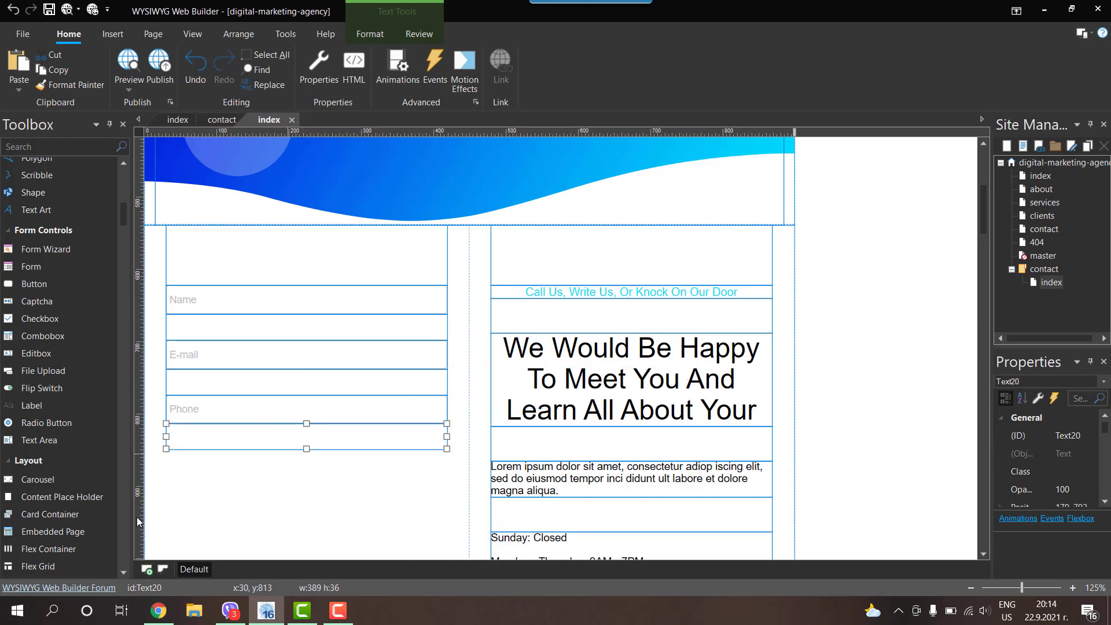
pyautogui.moveTo(35, 440); pyautogui.dragTo(225, 461)
pyautogui.scroll(-3, 330, 470)
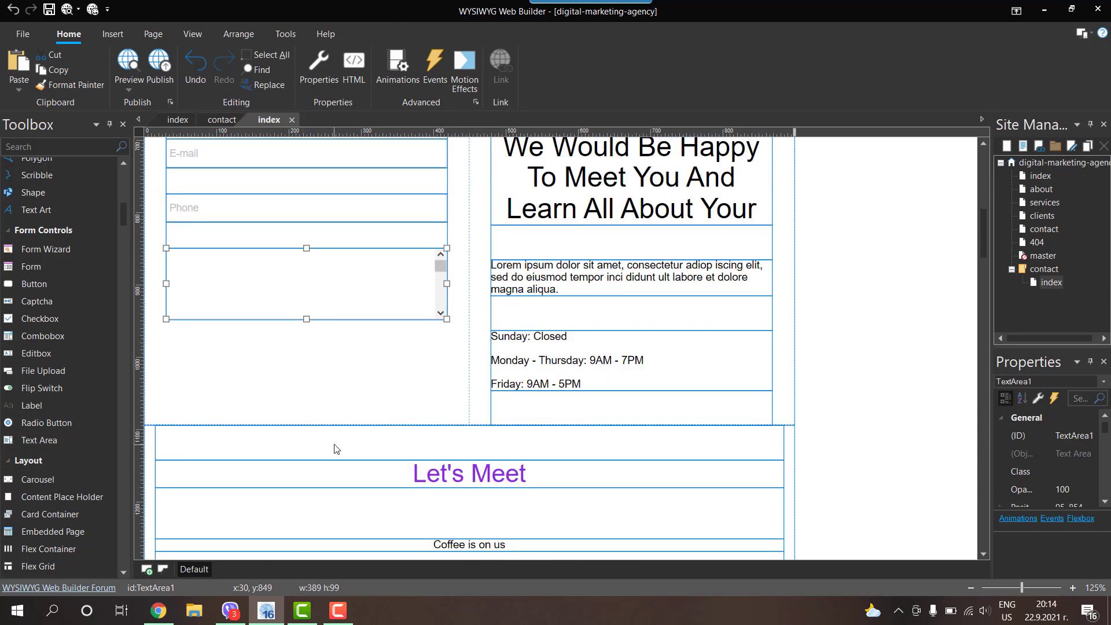
pyautogui.scroll(4, 336, 449)
pyautogui.scroll(-3, 325, 355)
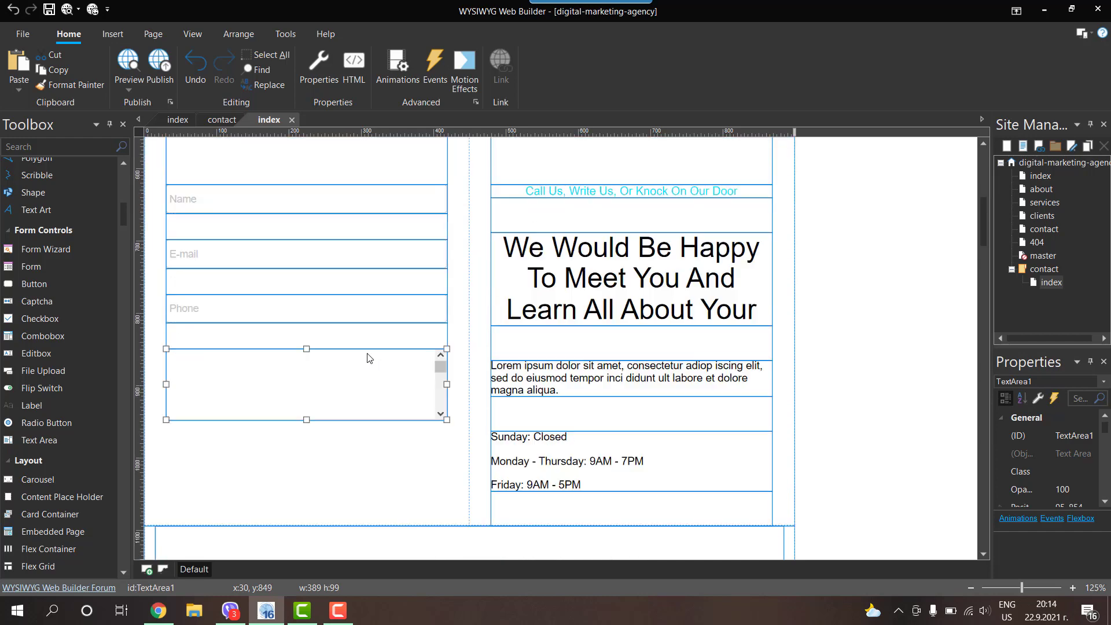
pyautogui.moveTo(307, 419); pyautogui.dragTo(311, 432)
# Step: Name the text area Message, with placeholder 'Yor message' and error 'Please enter your message'
pyautogui.doubleClick(318, 388)
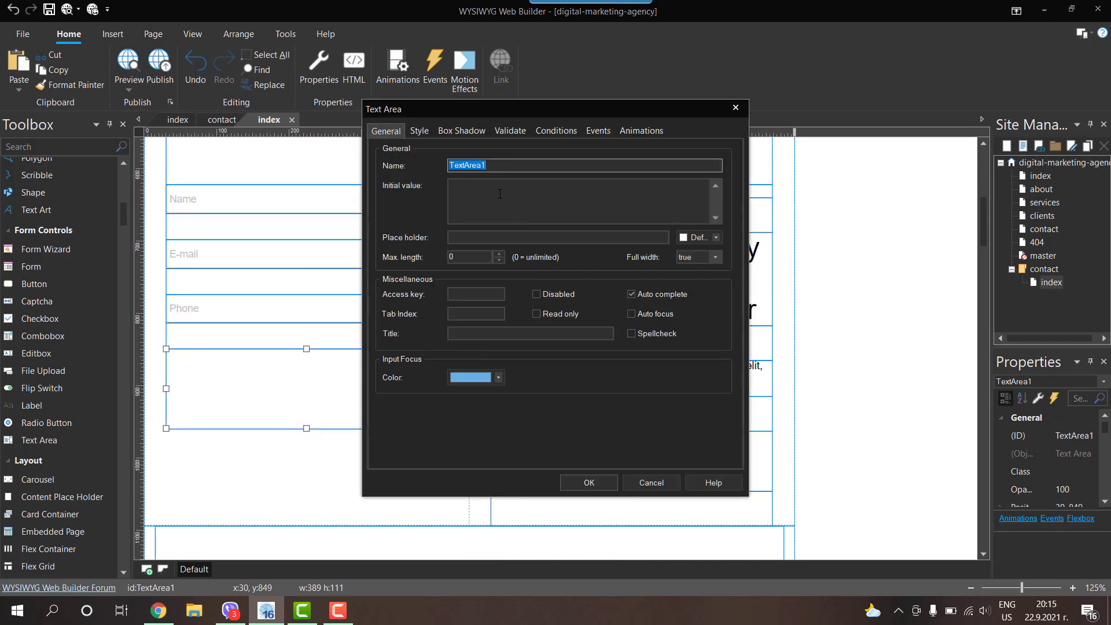
pyautogui.write('Message')
pyautogui.press('Tab')
pyautogui.press('Tab')
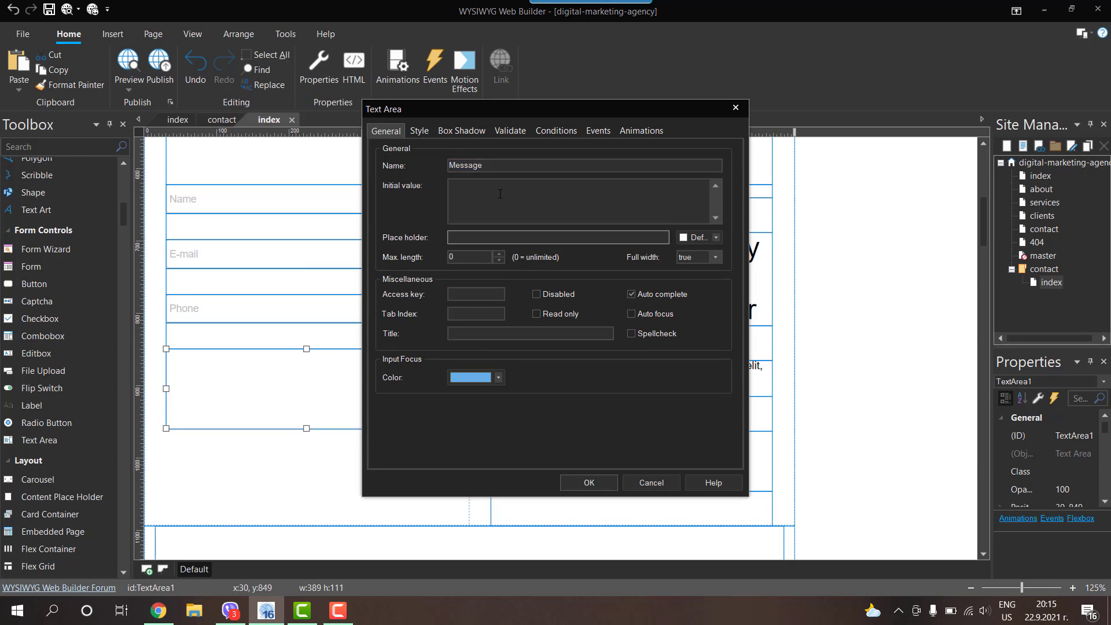
pyautogui.write('Yor message')
pyautogui.click(508, 132)
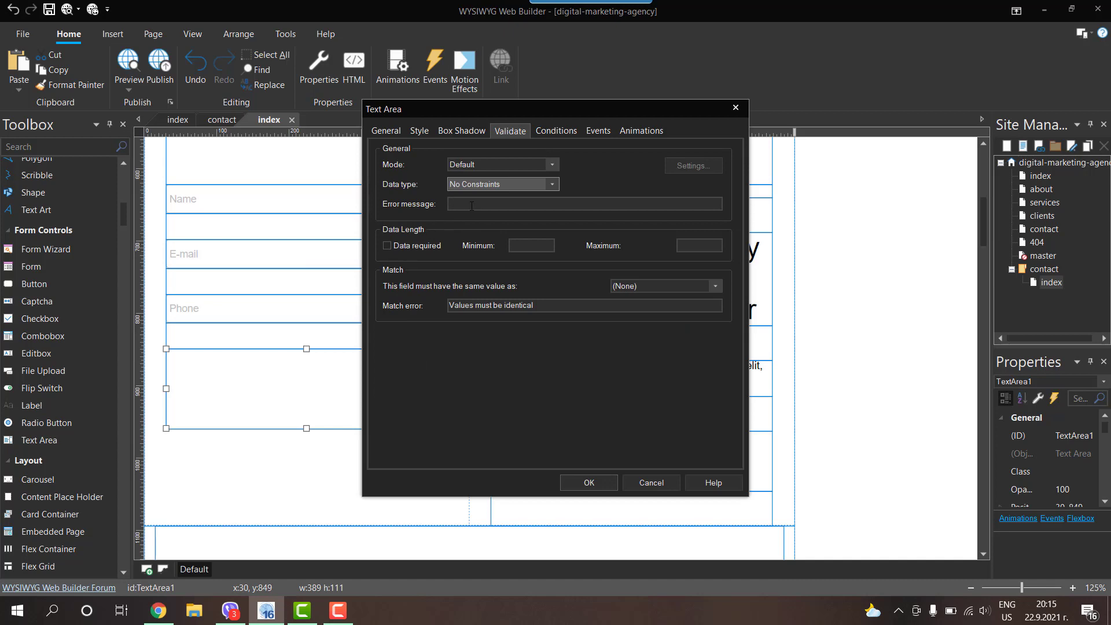
pyautogui.click(457, 203)
pyautogui.write('Ple')
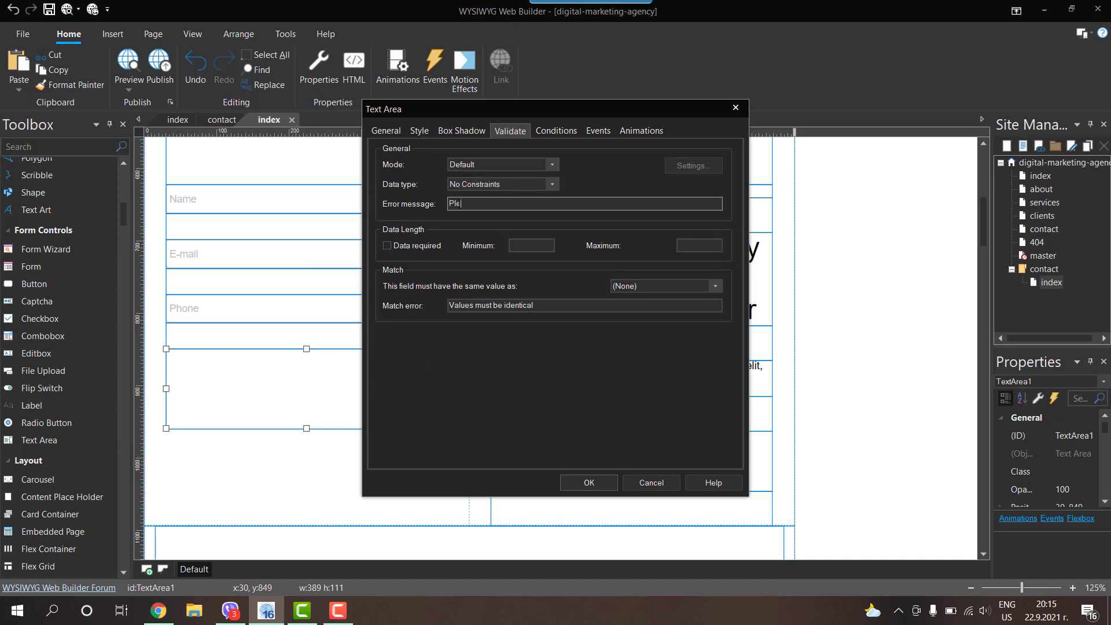
pyautogui.write('ase enter your message')
pyautogui.click(589, 482)
pyautogui.click(299, 336)
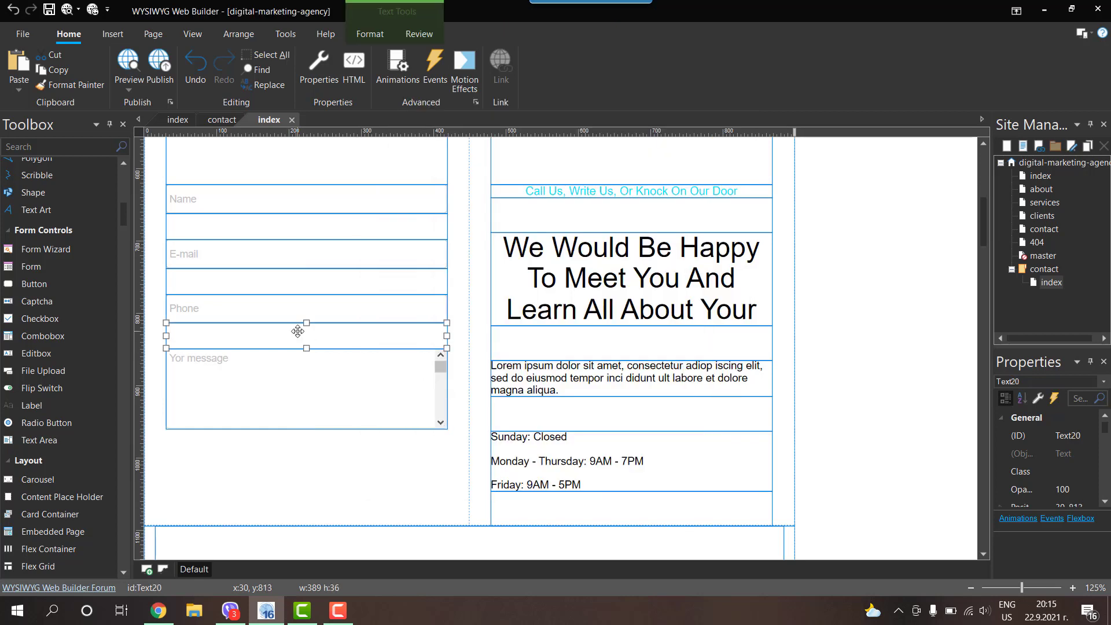
# Step: Paste a copy of the spacer text and move it below the message area
pyautogui.click(872, 315)
pyautogui.hotkey('ctrl', 'v')
pyautogui.moveTo(878, 328); pyautogui.dragTo(172, 442)
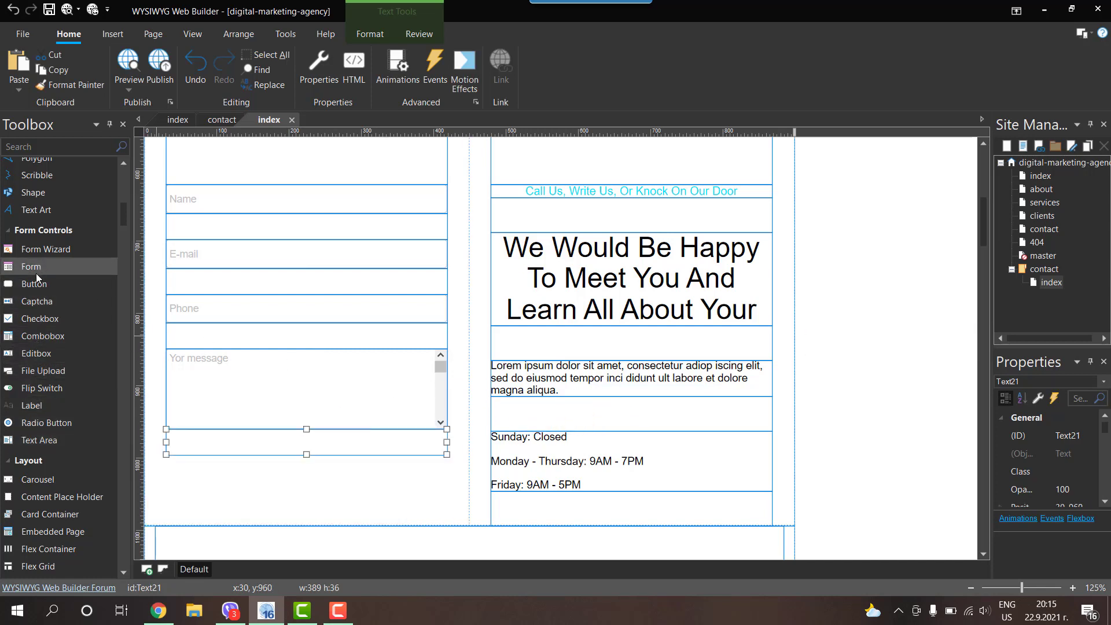
# Step: Add a Button named submit below the form fields and resize it to 40 px high
pyautogui.moveTo(35, 284); pyautogui.dragTo(424, 467)
pyautogui.doubleClick(423, 467)
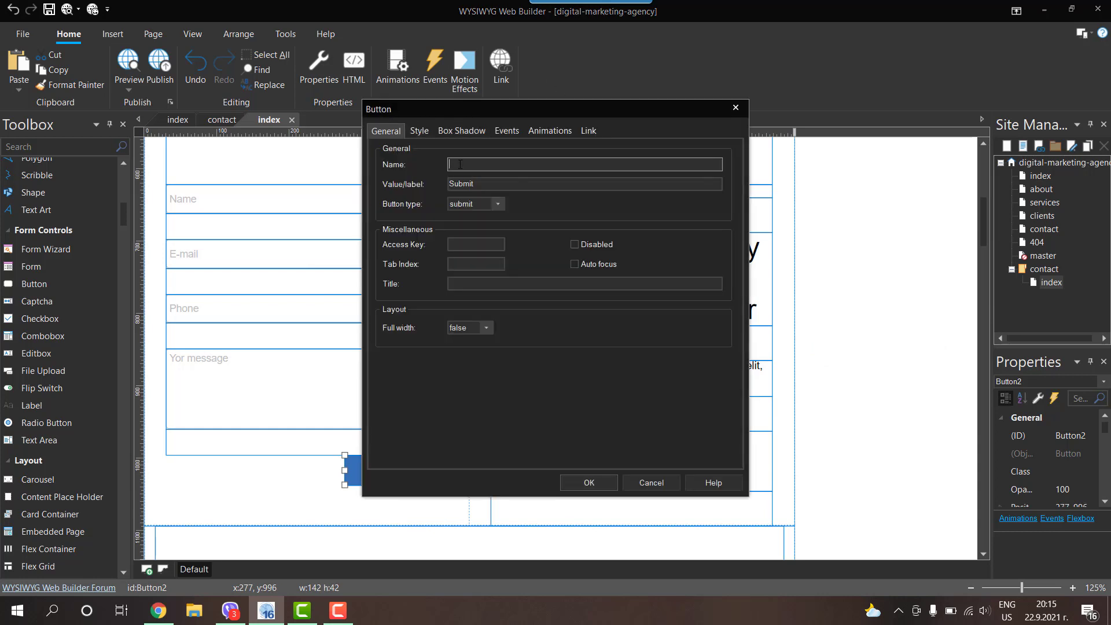
pyautogui.write('submit')
pyautogui.click(599, 488)
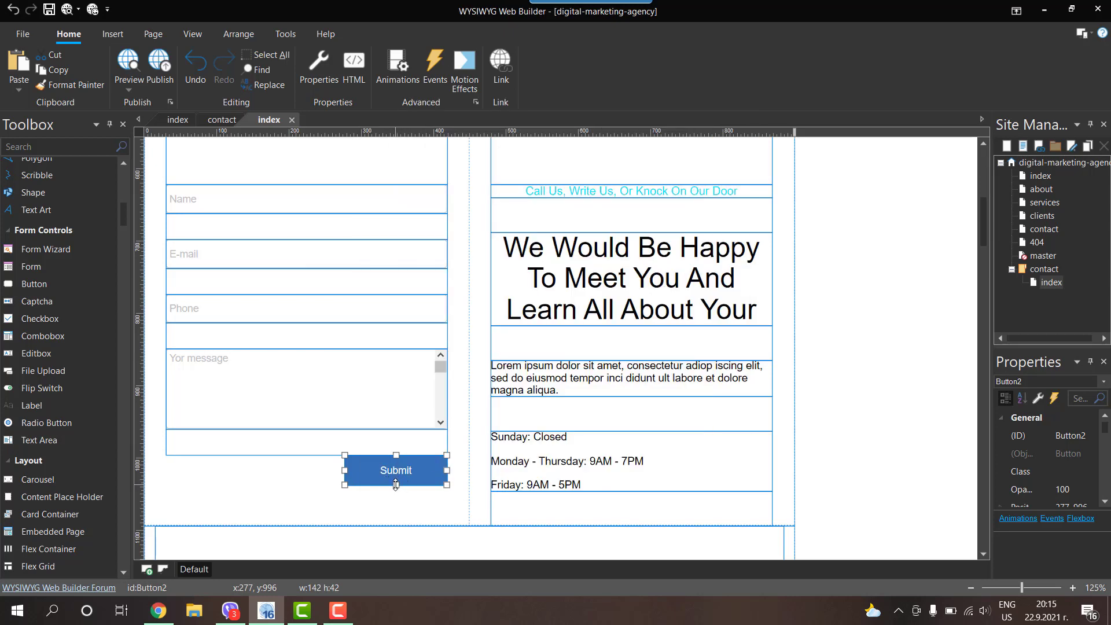
pyautogui.moveTo(396, 485); pyautogui.dragTo(398, 484)
pyautogui.click(68, 10)
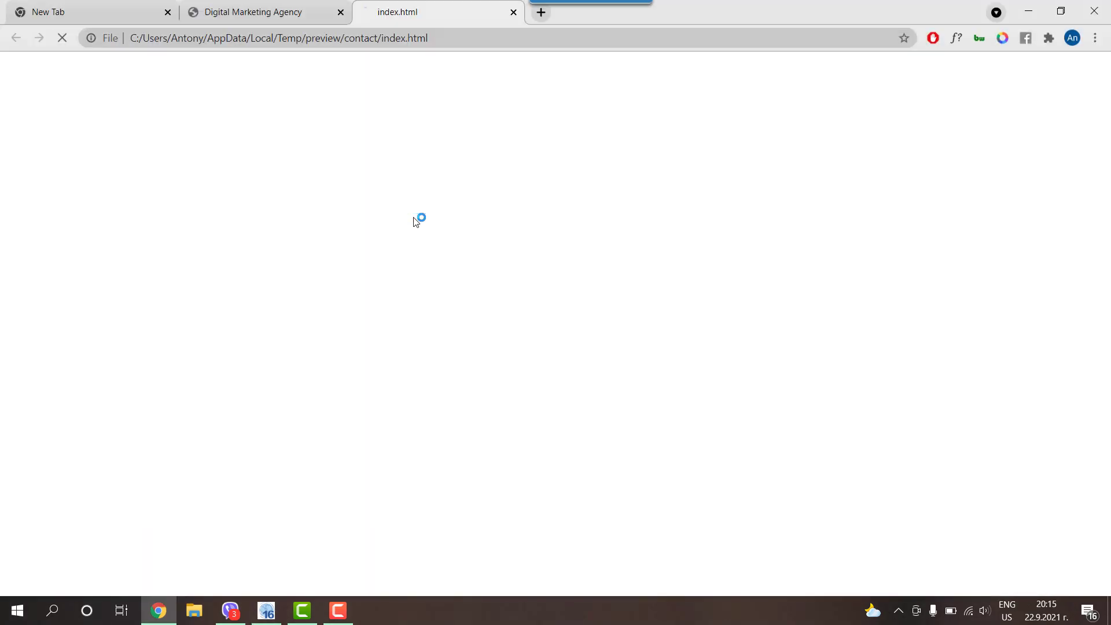
pyautogui.scroll(-6, 411, 217)
pyautogui.scroll(1, 412, 216)
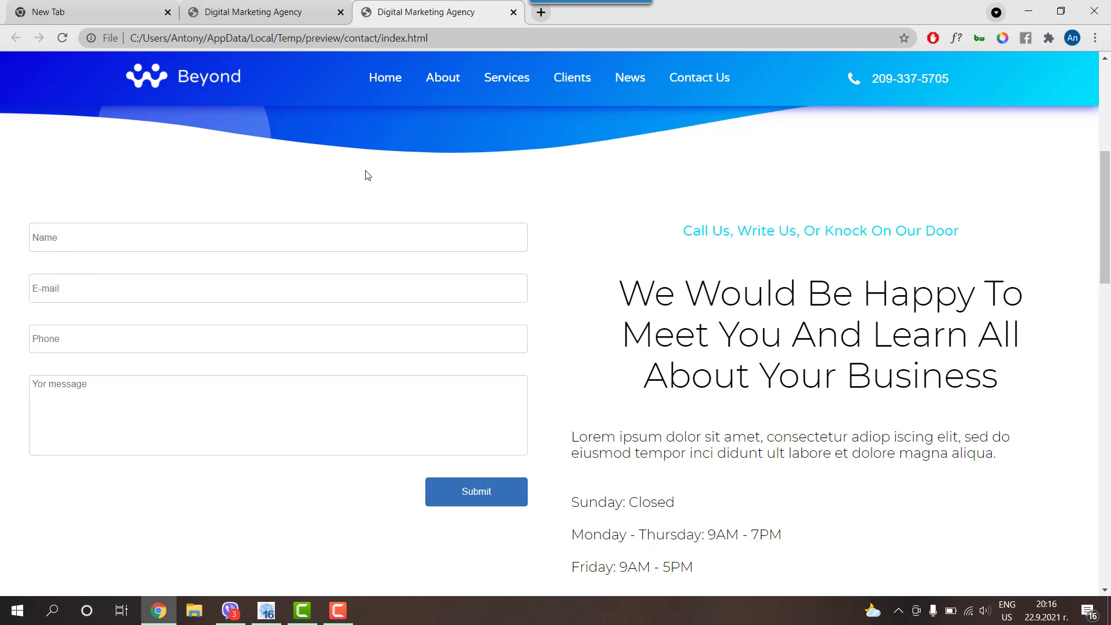
pyautogui.click(1028, 11)
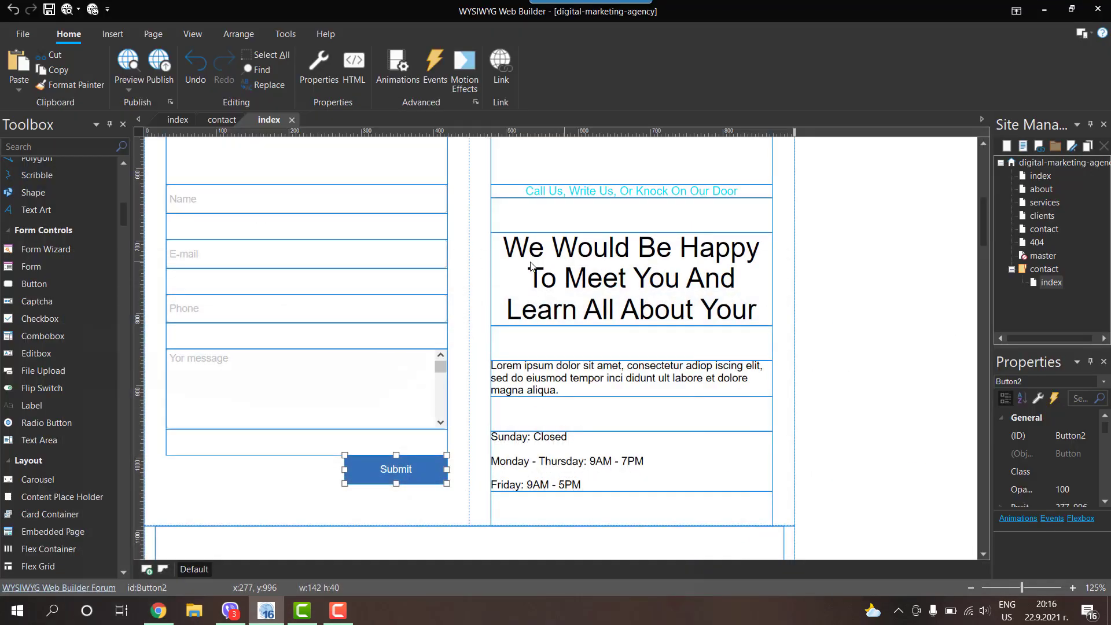
# Step: Review the Name editbox's Style tab settings, then bring up the Style Manager
pyautogui.doubleClick(247, 199)
pyautogui.click(420, 130)
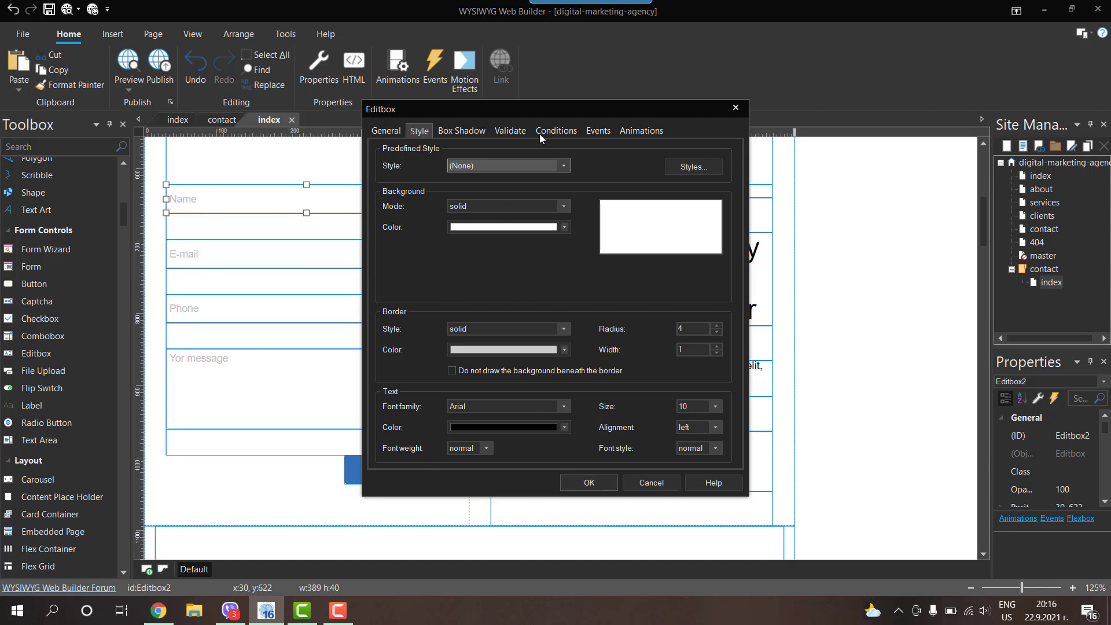
pyautogui.click(607, 482)
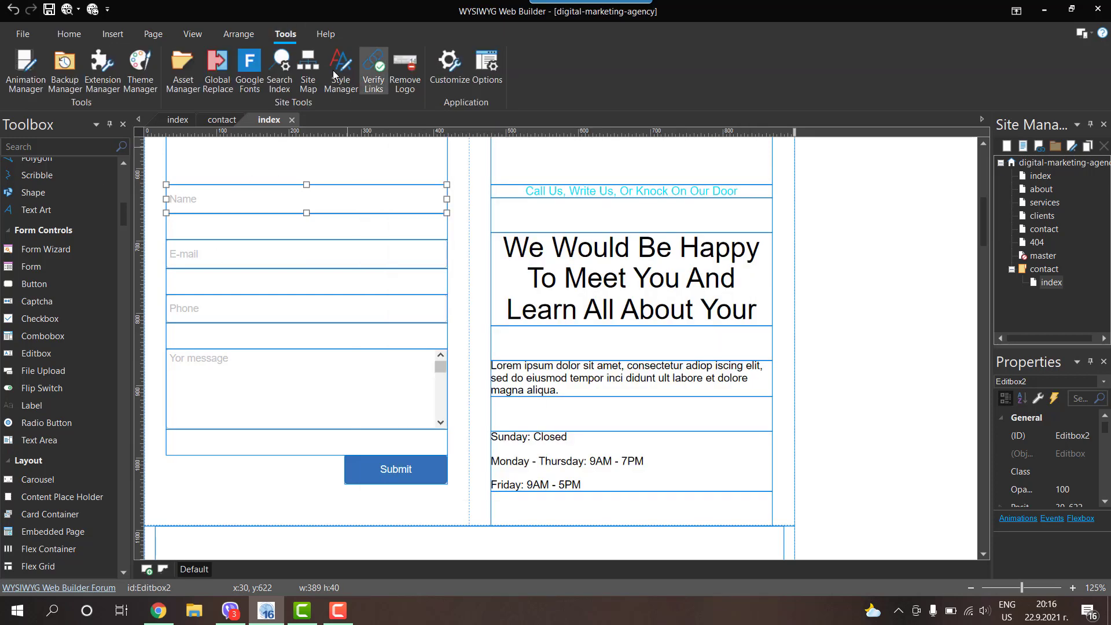
pyautogui.click(341, 66)
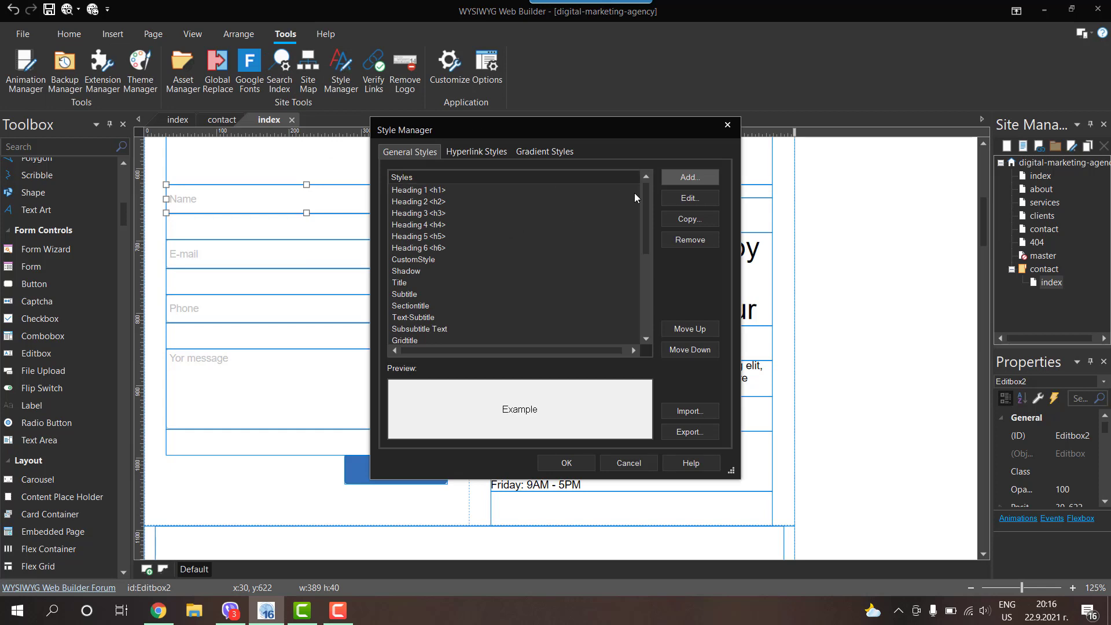
# Step: Review the Field1 style's settings, then close it and the Style Manager
pyautogui.moveTo(645, 196); pyautogui.dragTo(649, 296)
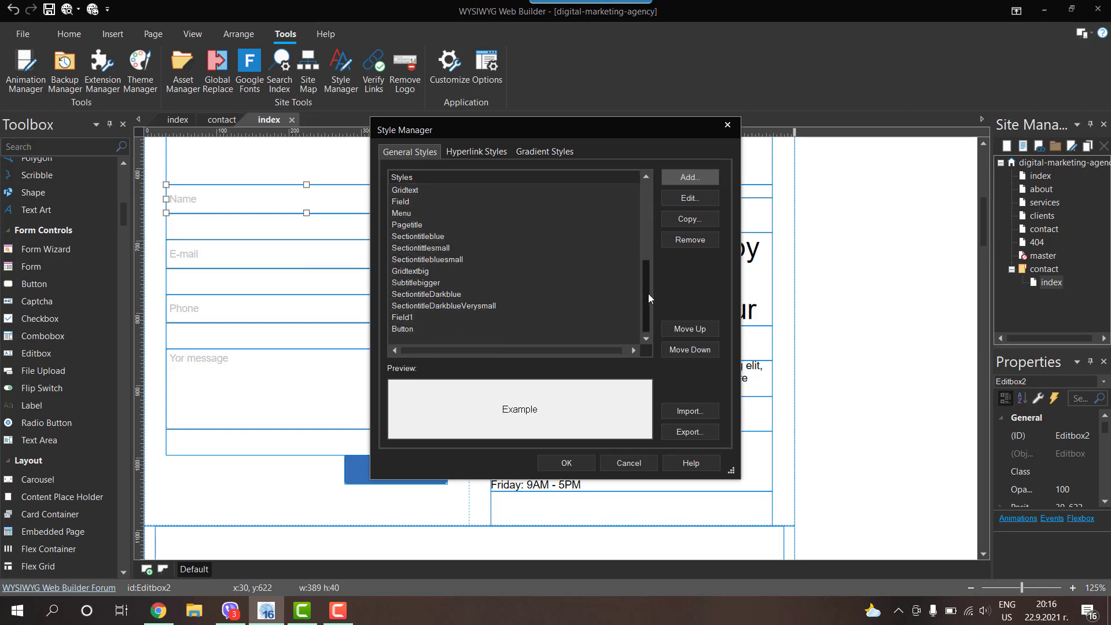
pyautogui.click(400, 318)
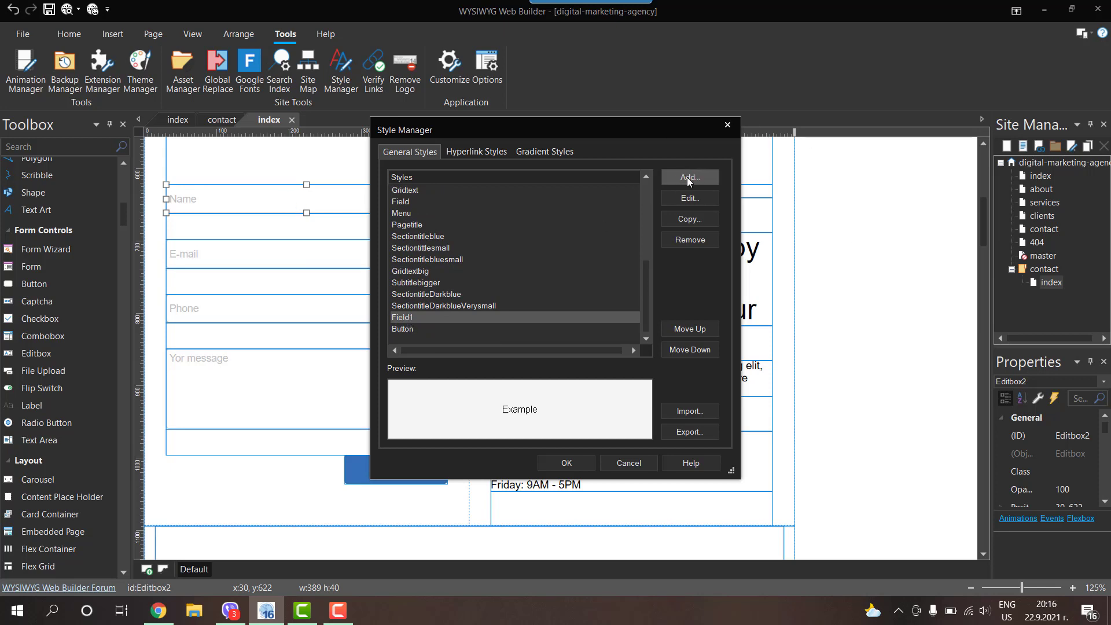
pyautogui.doubleClick(398, 318)
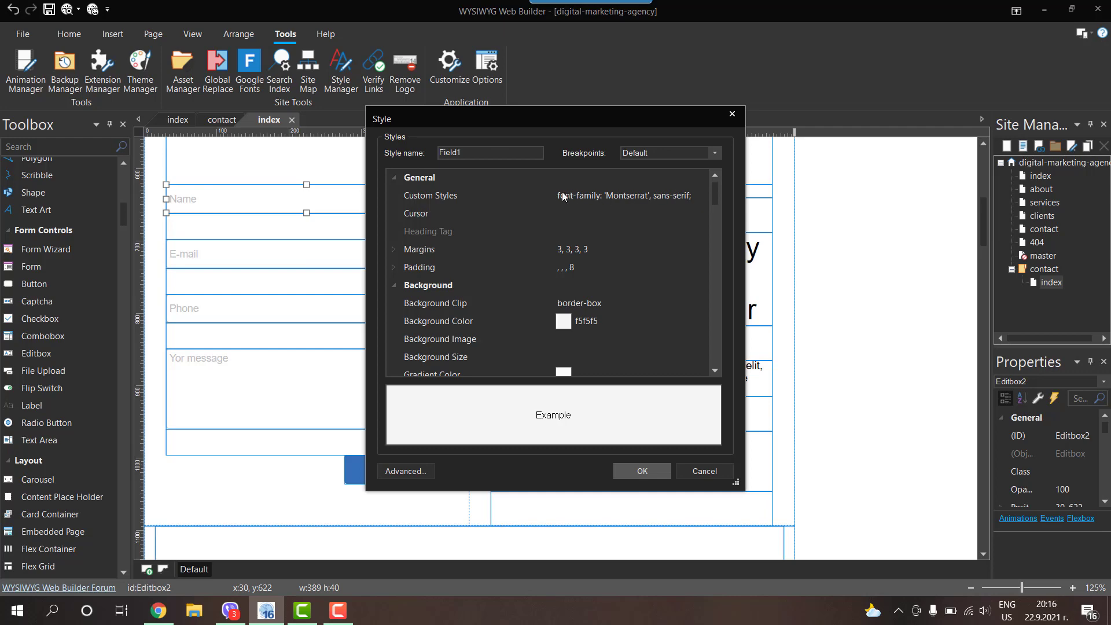
pyautogui.click(731, 114)
pyautogui.click(730, 123)
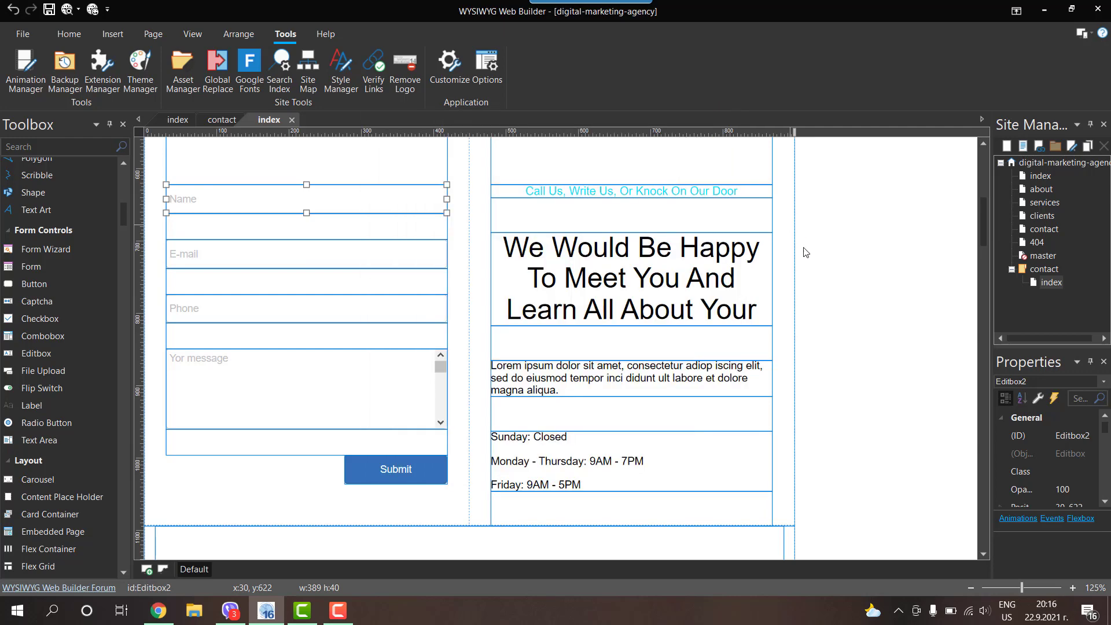
# Step: Check the font links in the page's Between <head> HTML, then reopen the Style Manager
pyautogui.rightClick(802, 248)
pyautogui.click(857, 472)
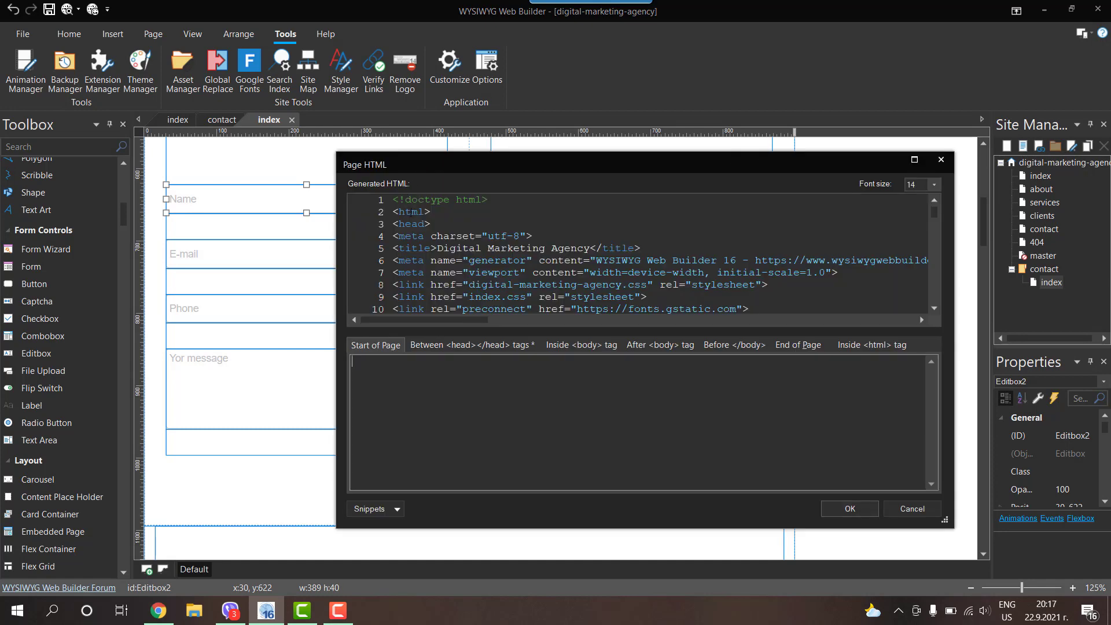
pyautogui.click(474, 346)
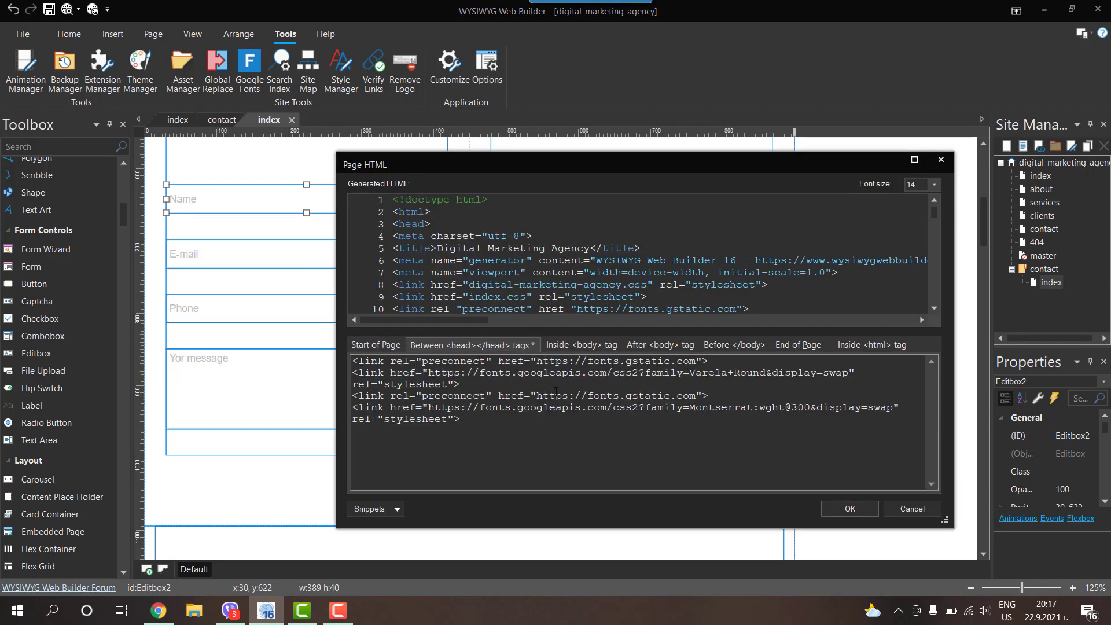
pyautogui.click(940, 159)
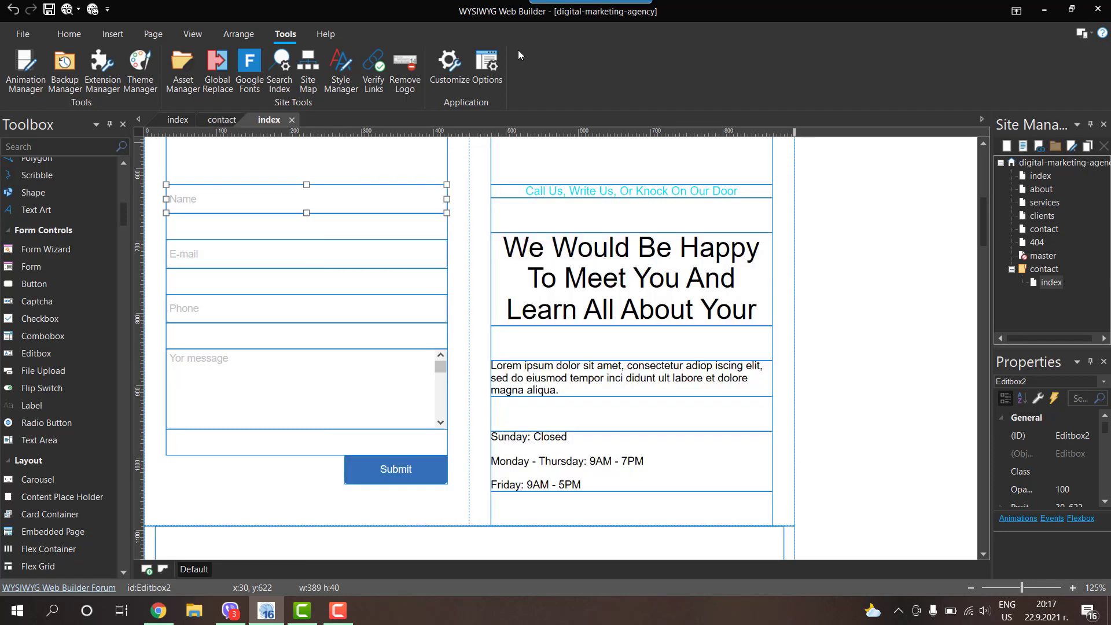
pyautogui.click(340, 72)
pyautogui.scroll(-5, 457, 310)
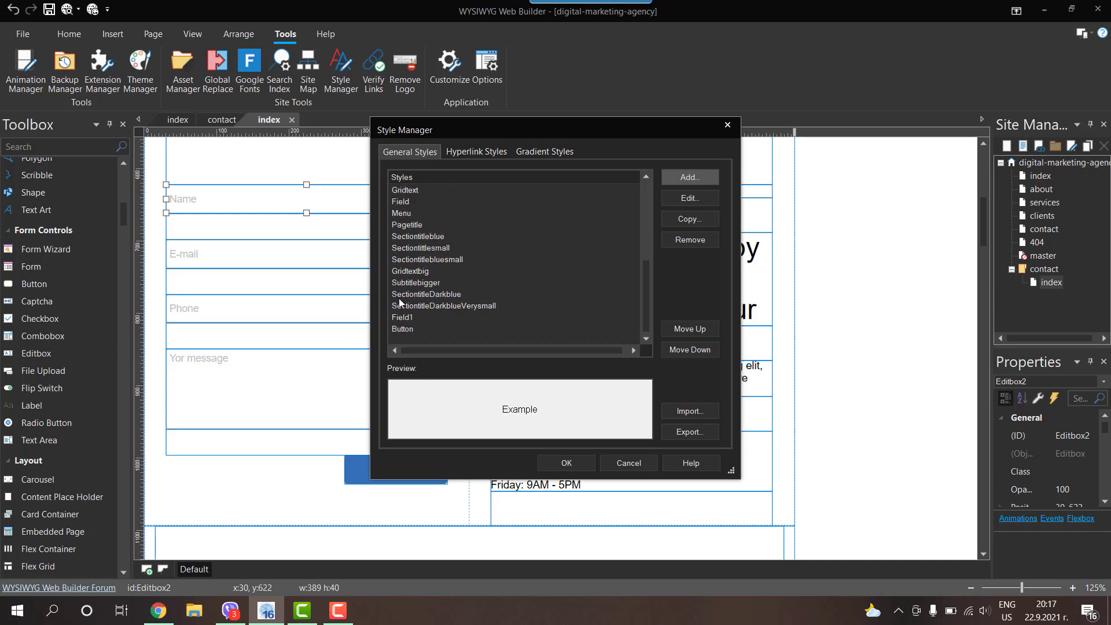
# Step: Open the Field1 style and compare its settings with the contact.html preview in Chrome
pyautogui.doubleClick(407, 318)
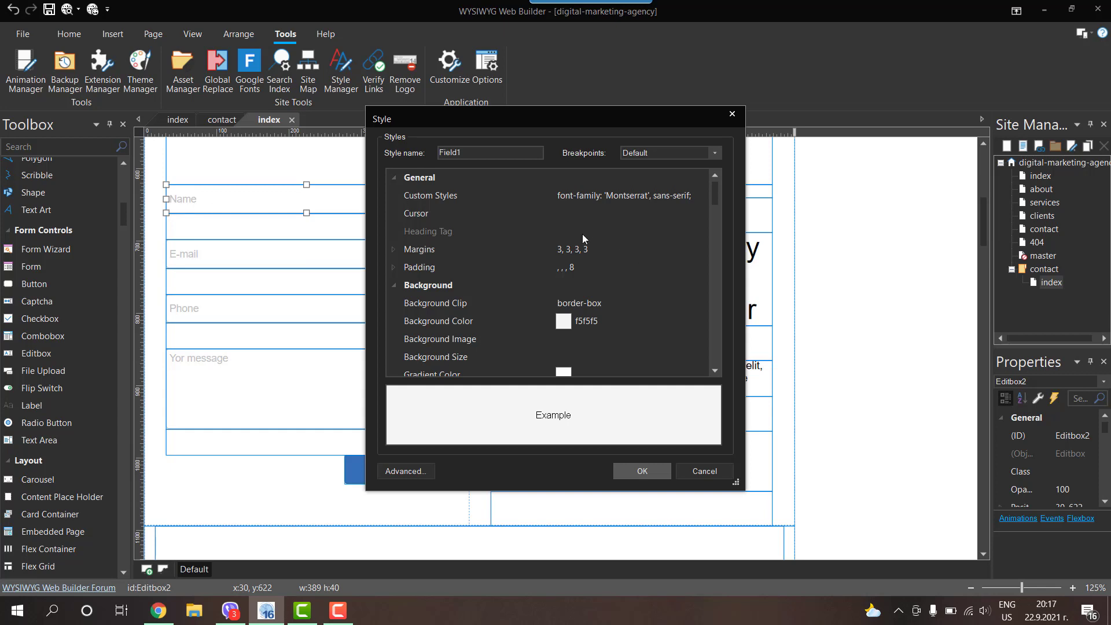
pyautogui.scroll(-3, 582, 237)
pyautogui.scroll(-2, 582, 239)
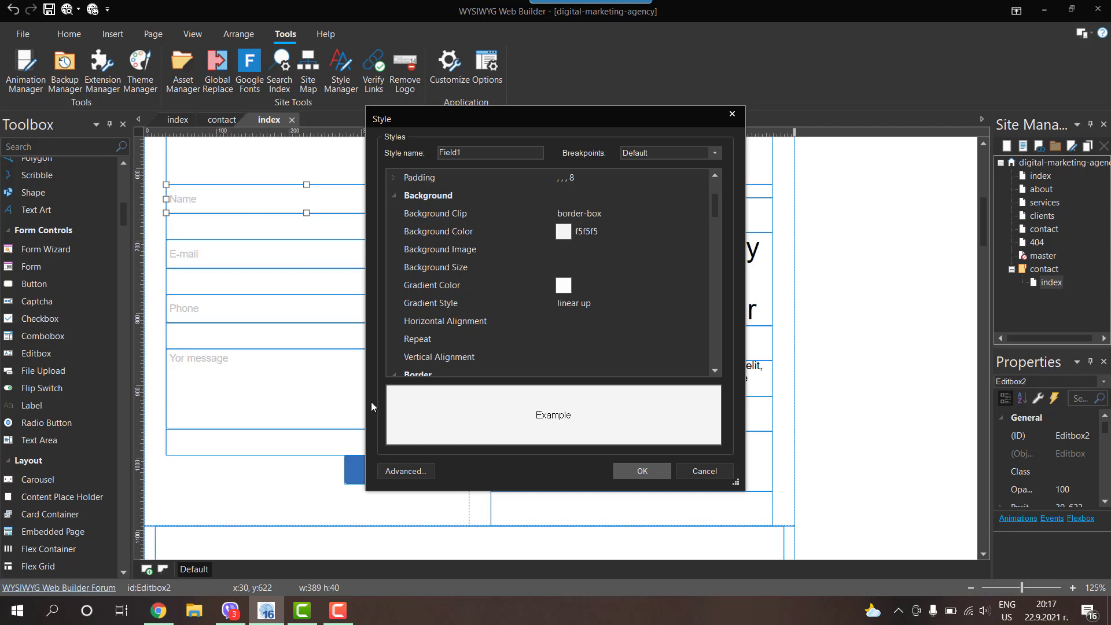
pyautogui.click(158, 610)
pyautogui.click(239, 3)
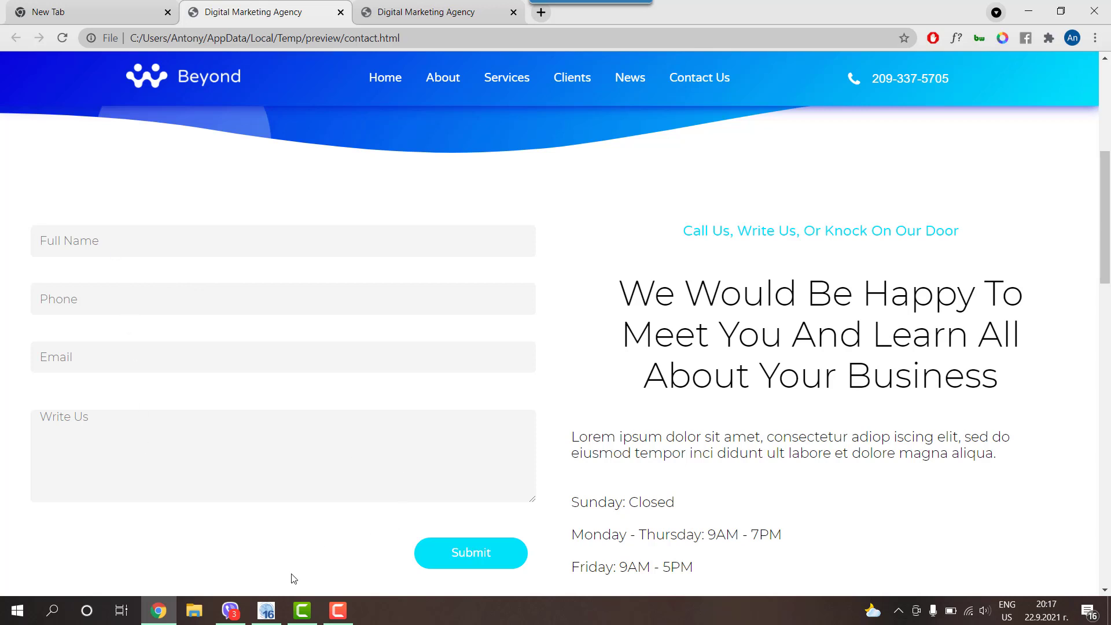
pyautogui.click(266, 610)
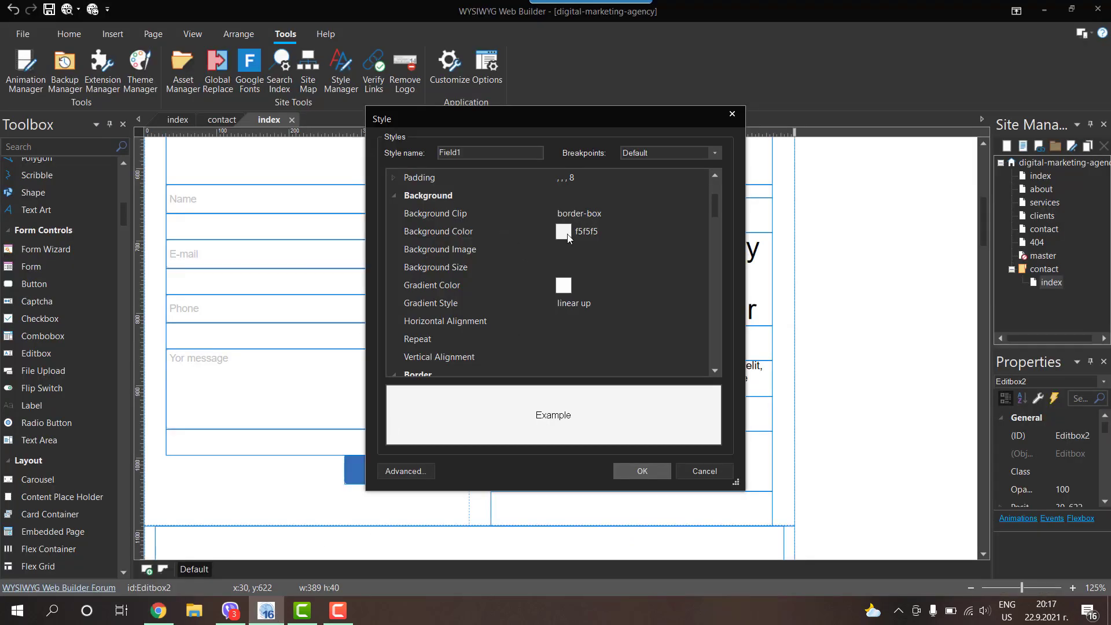
pyautogui.scroll(-3, 568, 237)
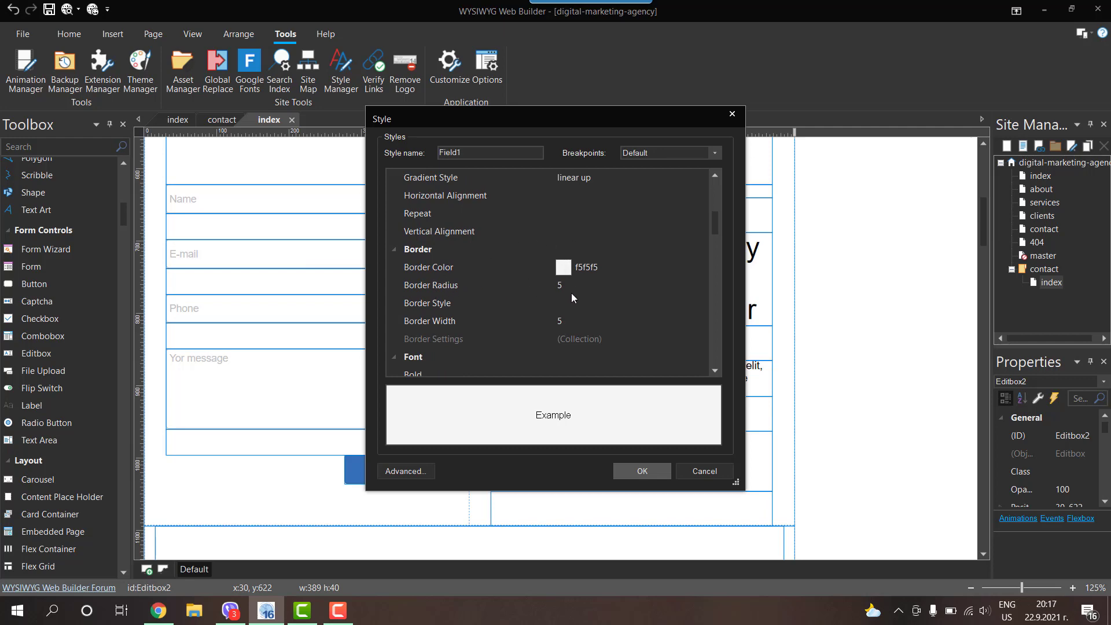
pyautogui.click(158, 610)
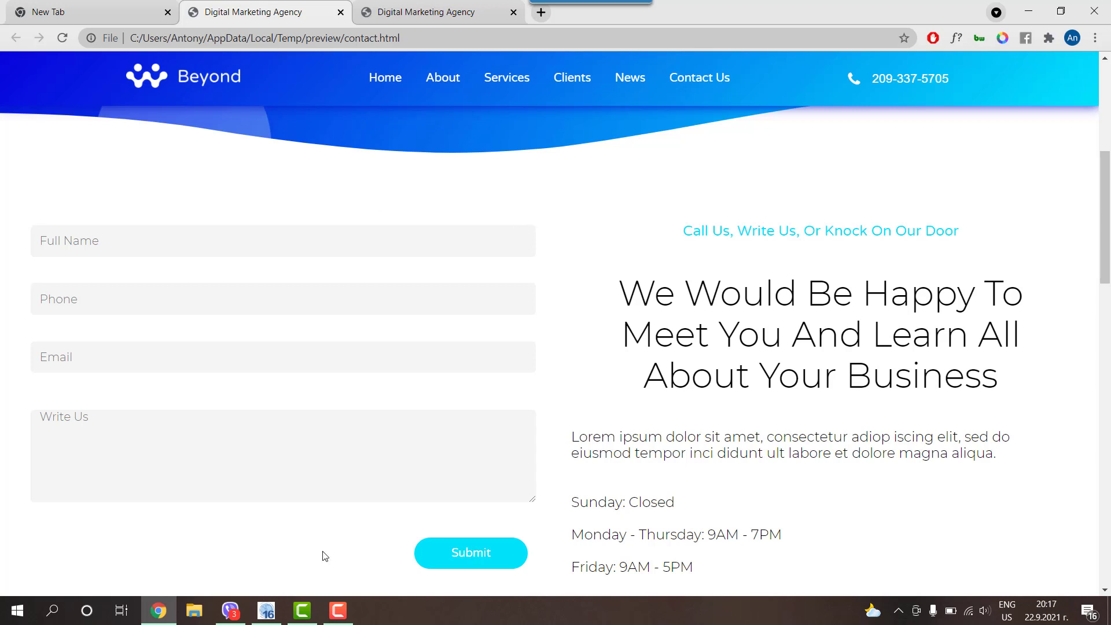
pyautogui.click(266, 610)
# Step: Scroll through Field1's properties, expand its Margins, and view the Chrome preview
pyautogui.scroll(-2, 557, 269)
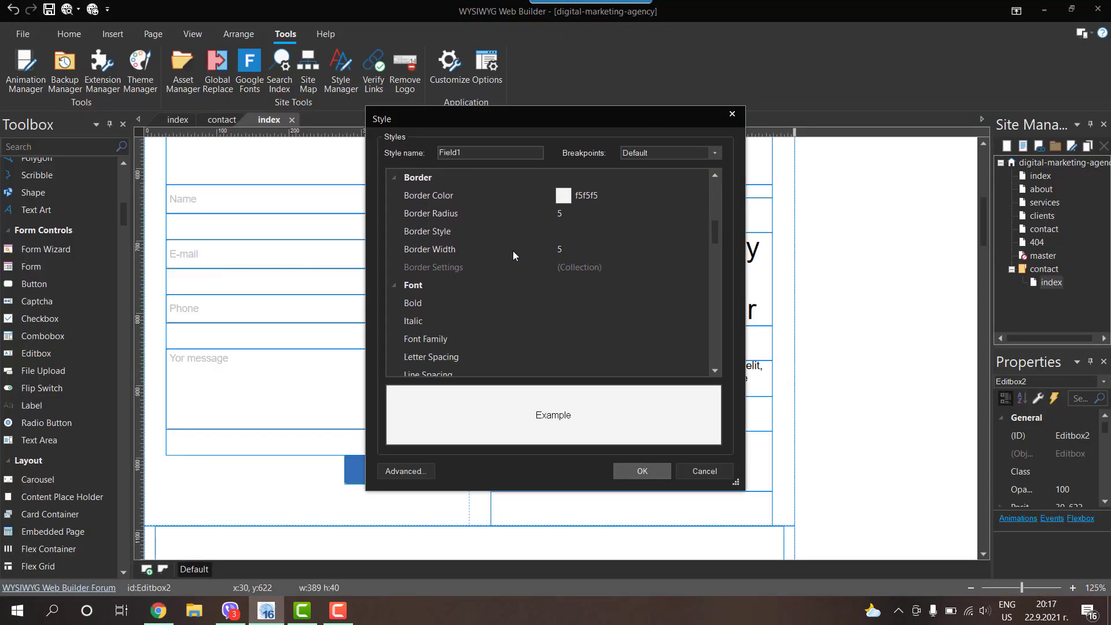
pyautogui.scroll(-3, 567, 259)
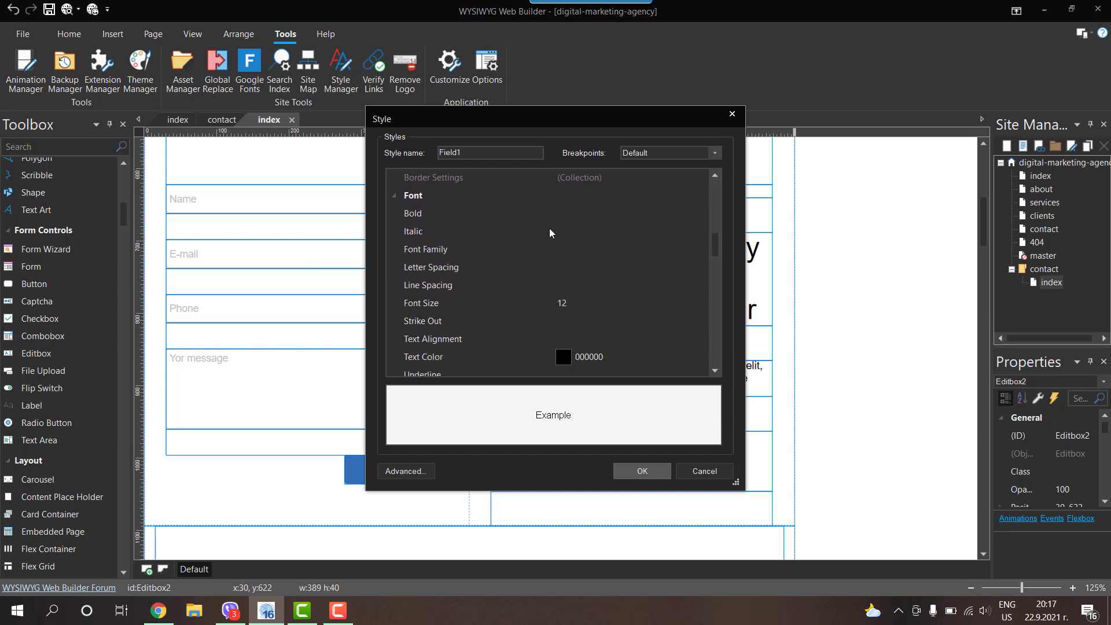
pyautogui.scroll(2, 521, 220)
pyautogui.scroll(-2, 491, 242)
pyautogui.scroll(-2, 557, 306)
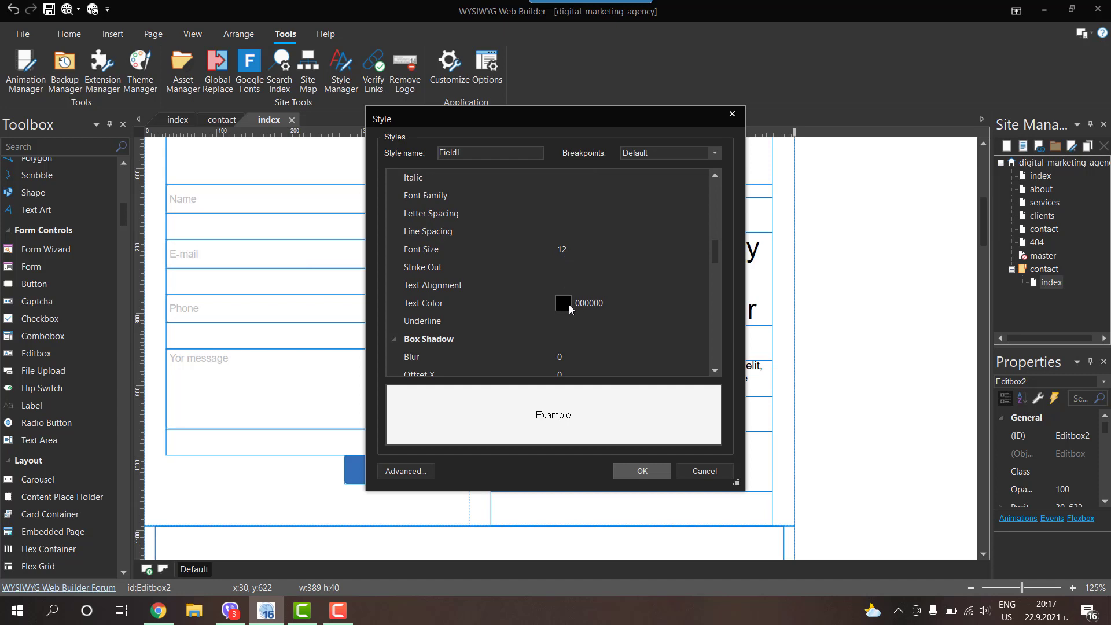
pyautogui.scroll(-2, 558, 255)
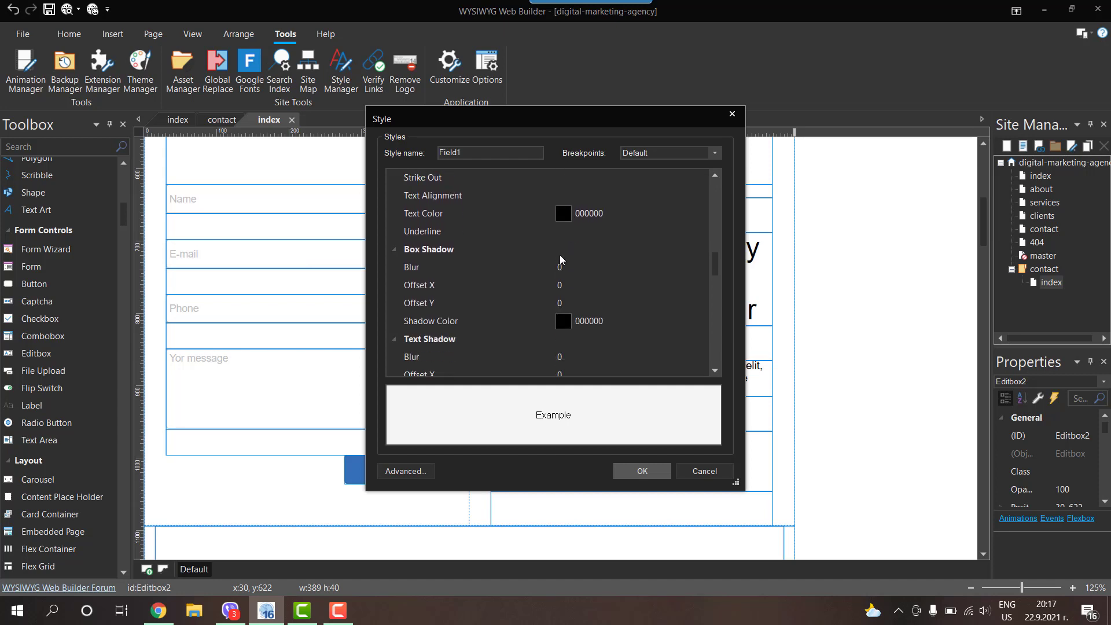
pyautogui.scroll(-1, 560, 259)
pyautogui.scroll(-4, 446, 254)
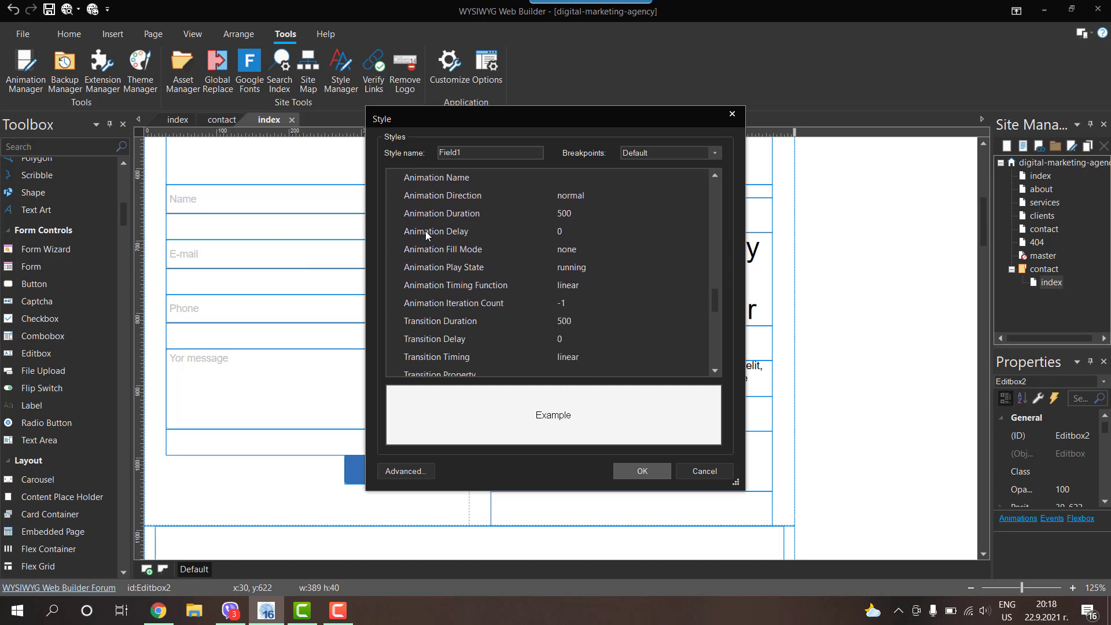
pyautogui.scroll(-4, 425, 231)
pyautogui.scroll(-3, 491, 242)
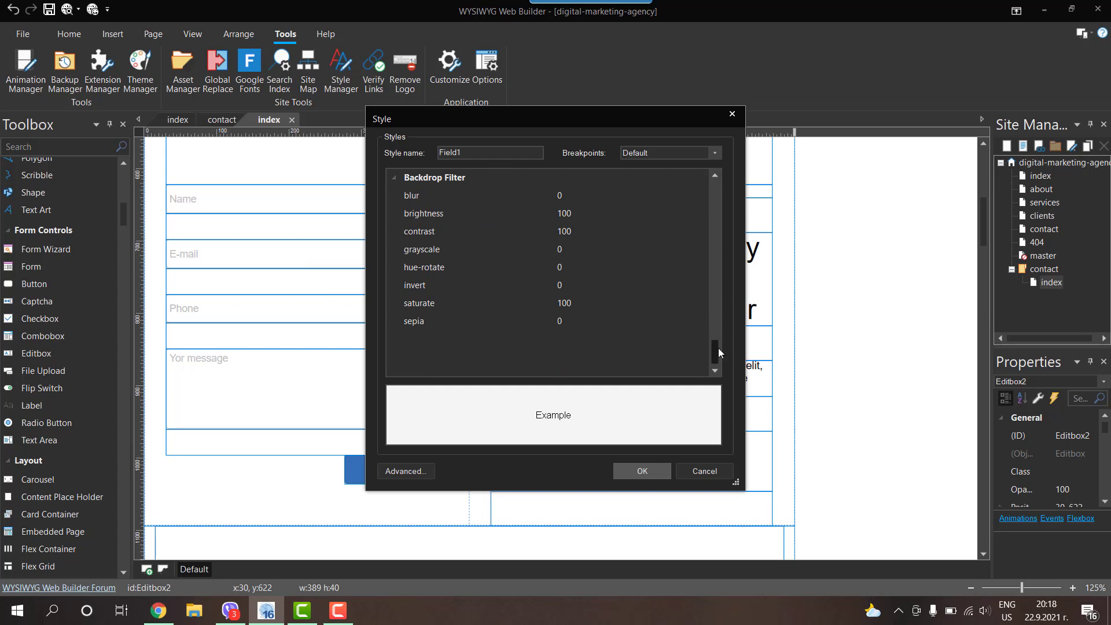
pyautogui.moveTo(717, 348); pyautogui.dragTo(715, 182)
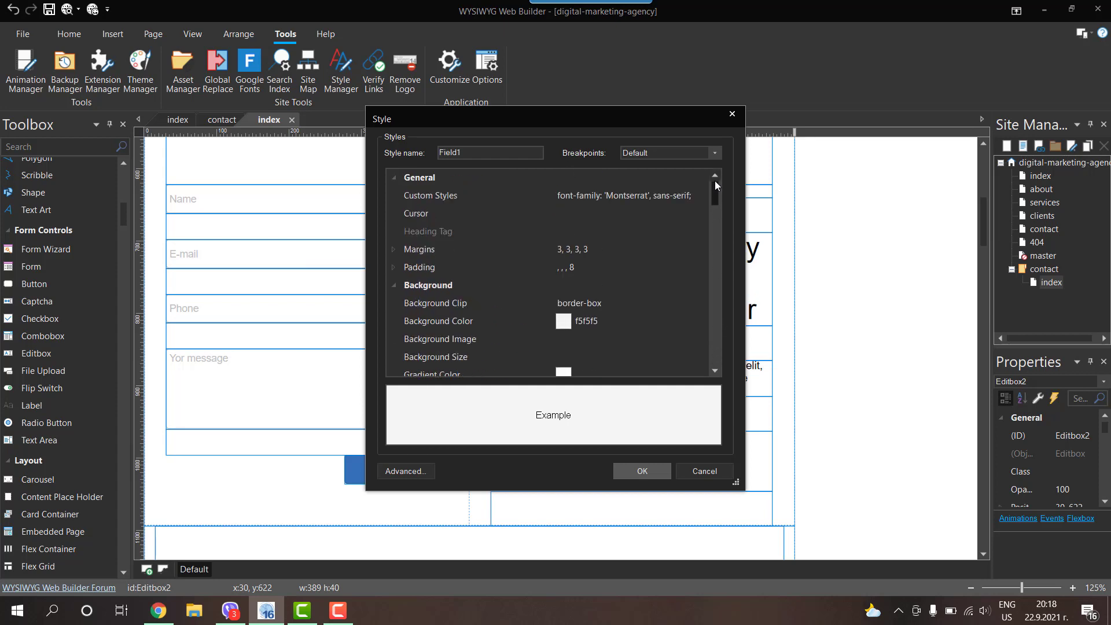
pyautogui.click(394, 250)
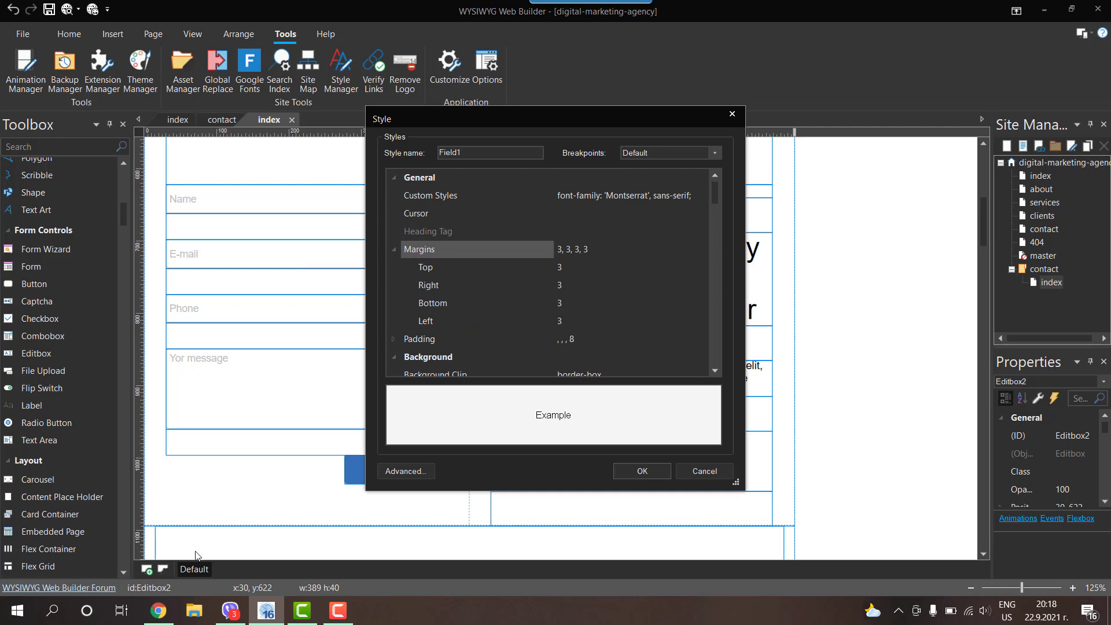
pyautogui.click(158, 610)
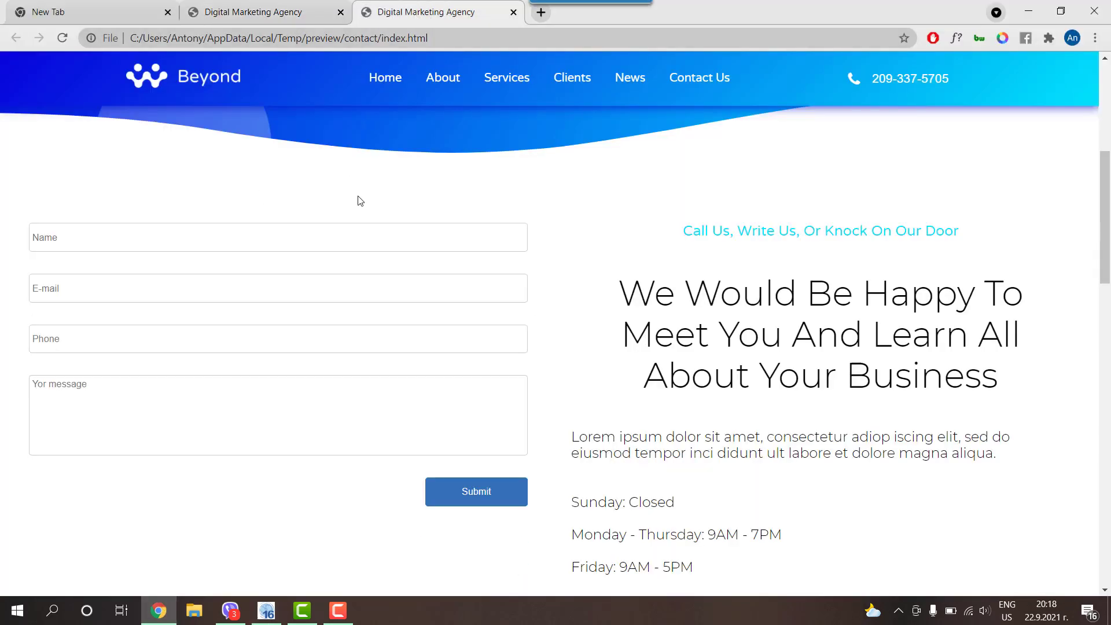
# Step: Type sample text into the preview's Name field and the original contact.html's Full Name field
pyautogui.click(51, 240)
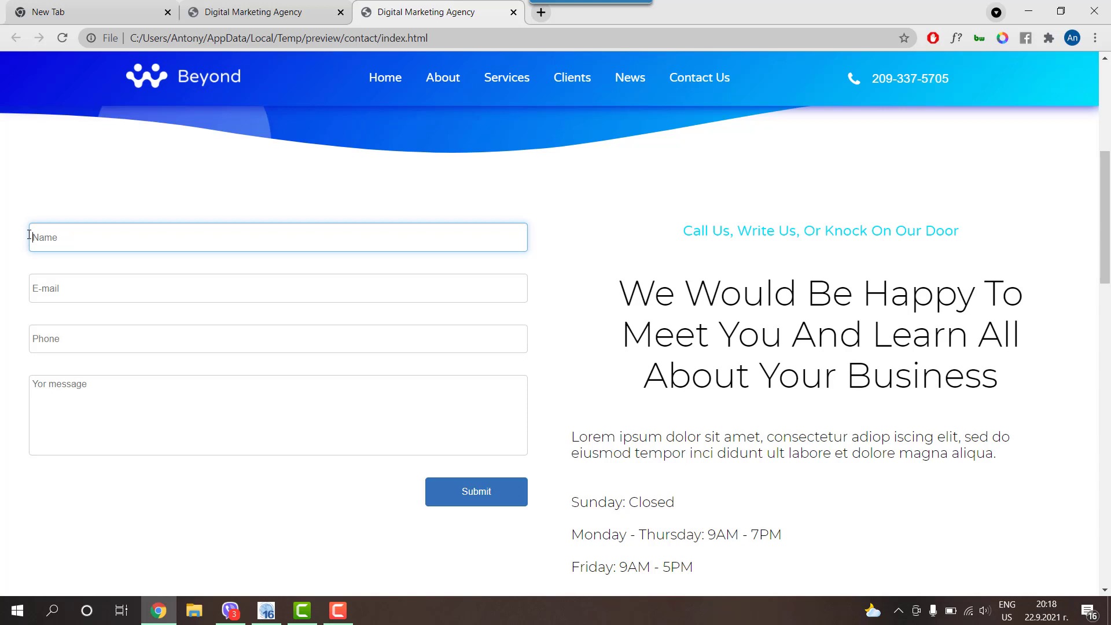
pyautogui.write('zxvzxvxzv')
pyautogui.click(269, 17)
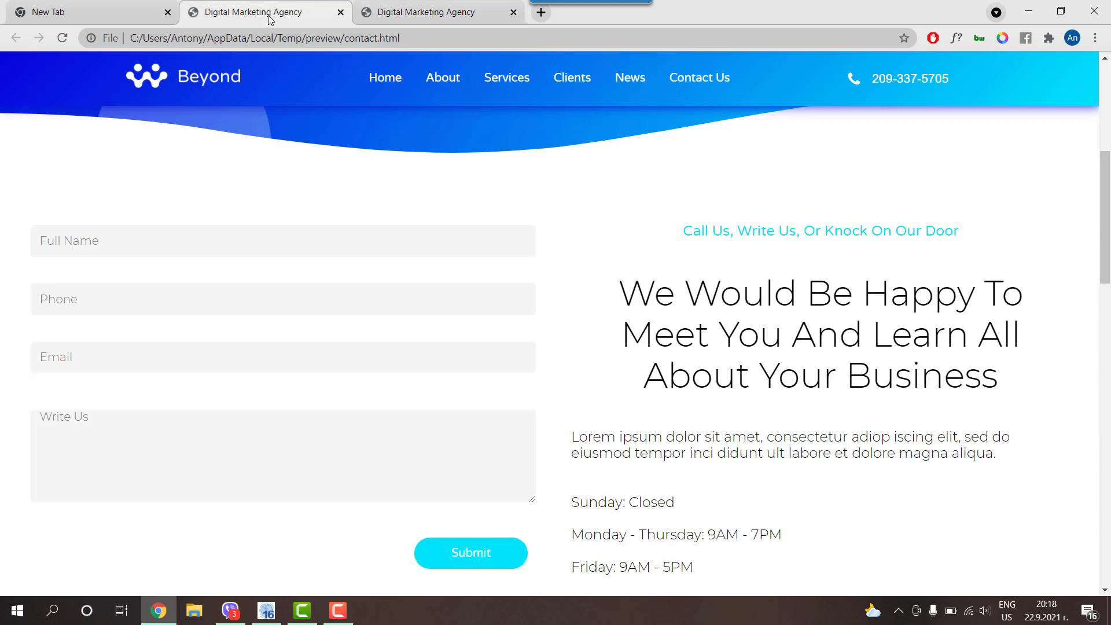
pyautogui.click(74, 240)
pyautogui.write('aagadgfasdf')
# Step: Accept the Field1 style, close the Style Manager, and open the Name editbox's properties
pyautogui.click(266, 610)
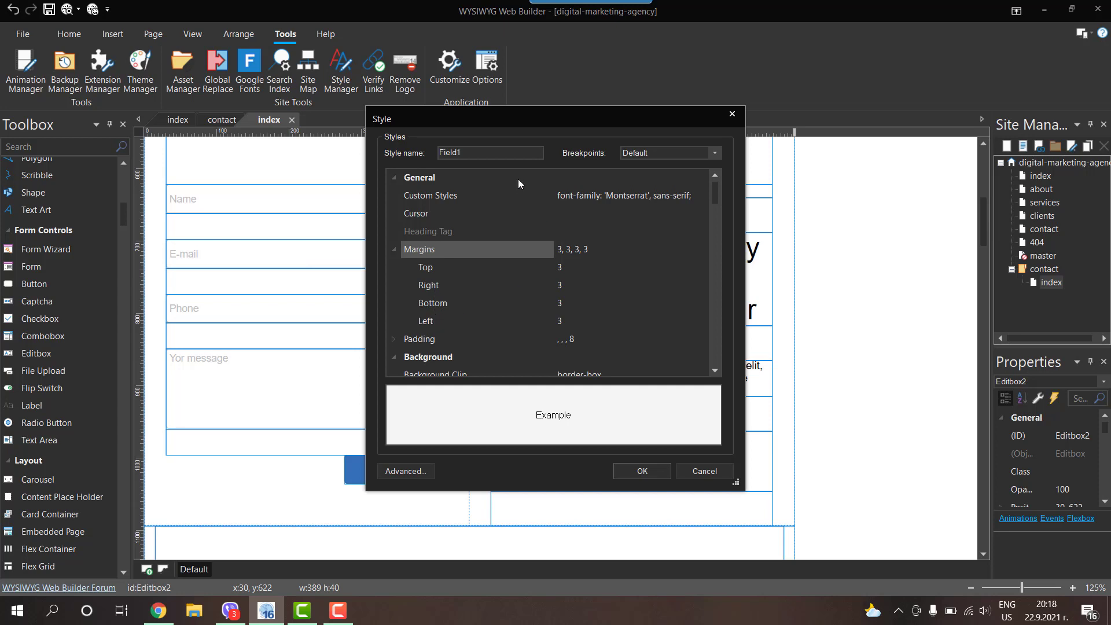
pyautogui.click(643, 472)
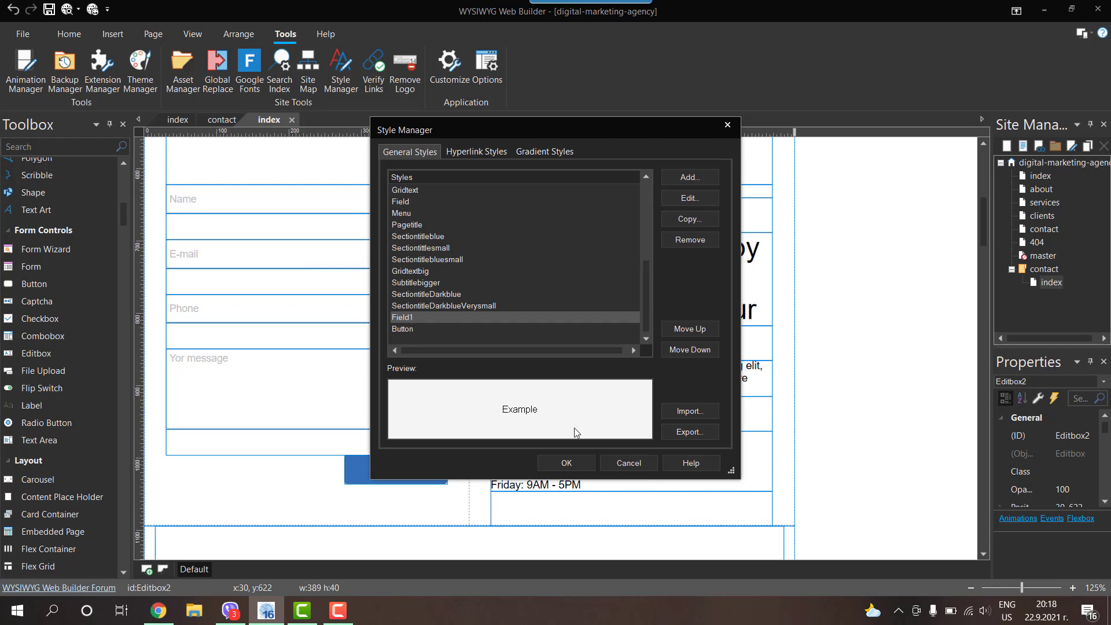
pyautogui.click(566, 464)
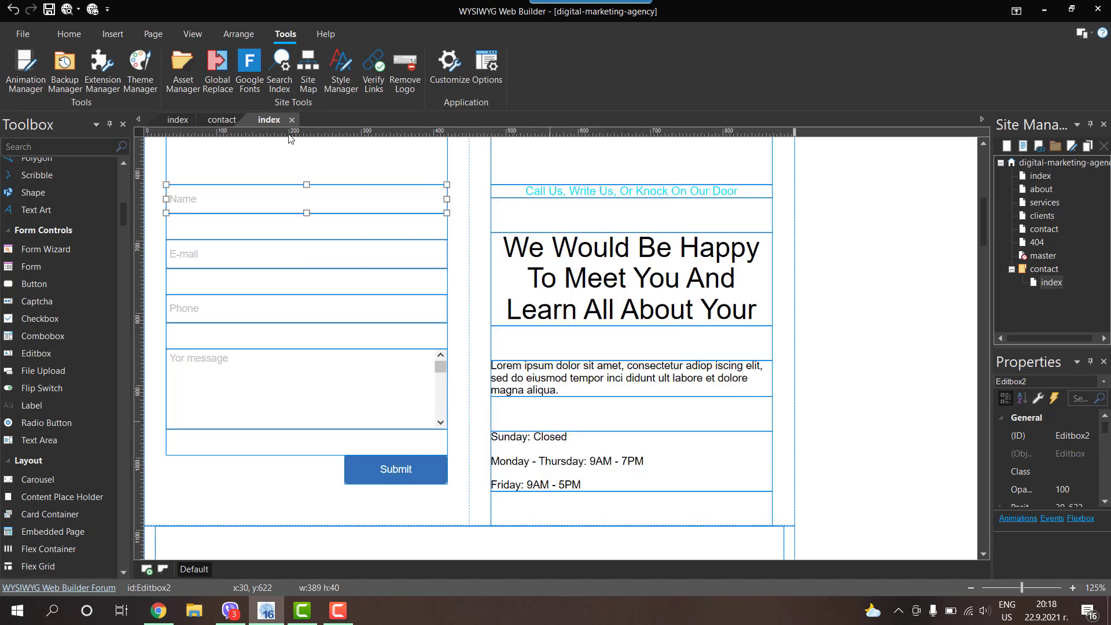
pyautogui.doubleClick(308, 197)
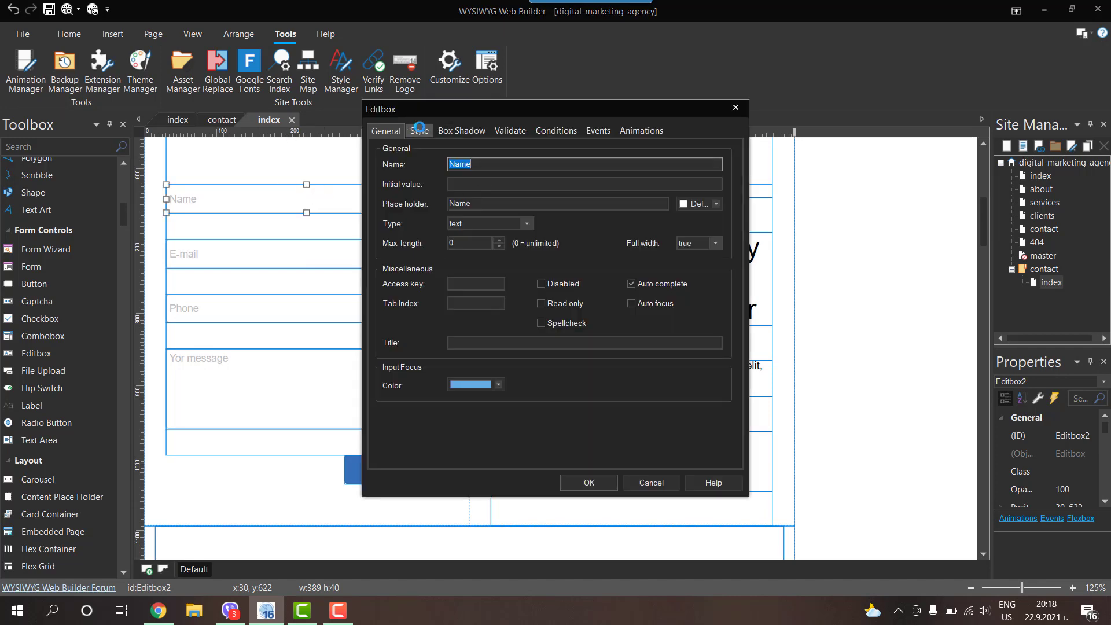
# Step: Apply the Field1 predefined style to the Name and E-mail fields
pyautogui.click(419, 130)
pyautogui.click(472, 166)
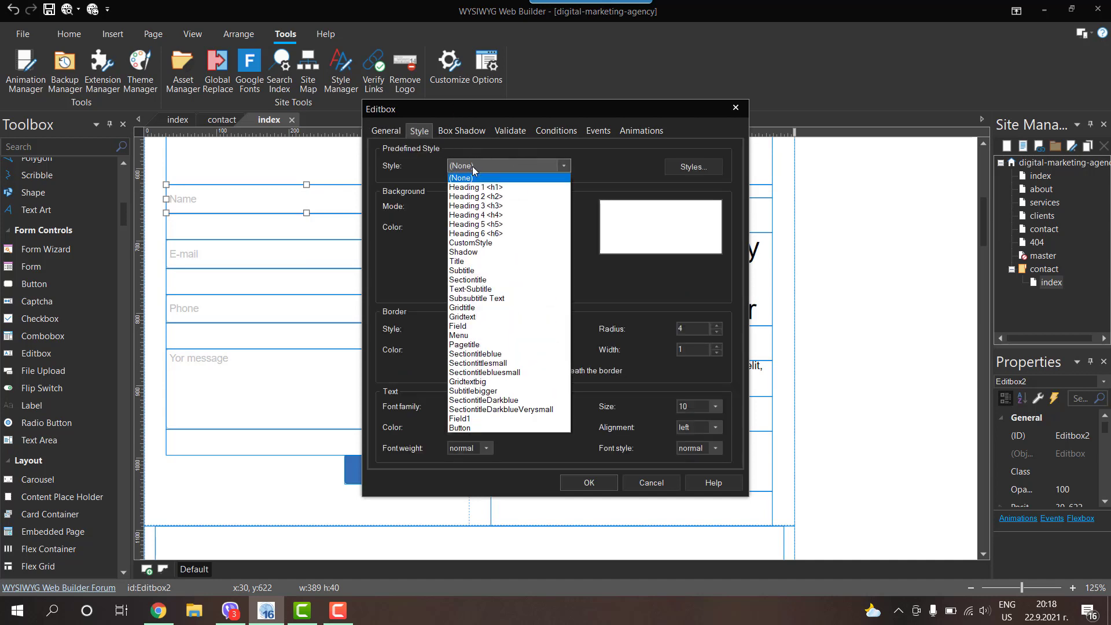
pyautogui.click(466, 419)
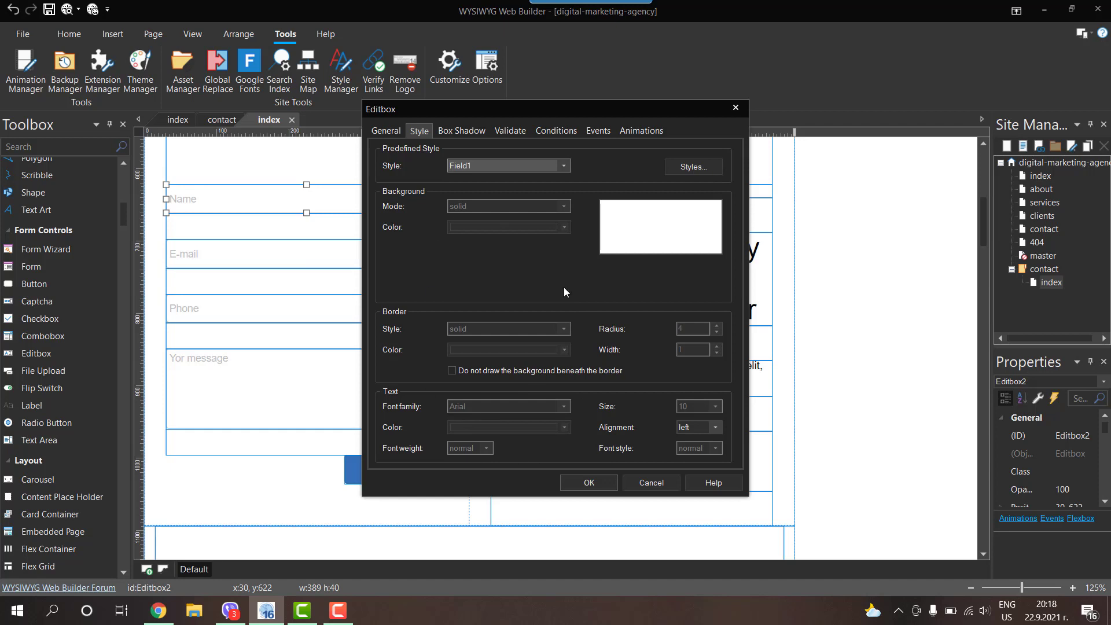
pyautogui.click(587, 483)
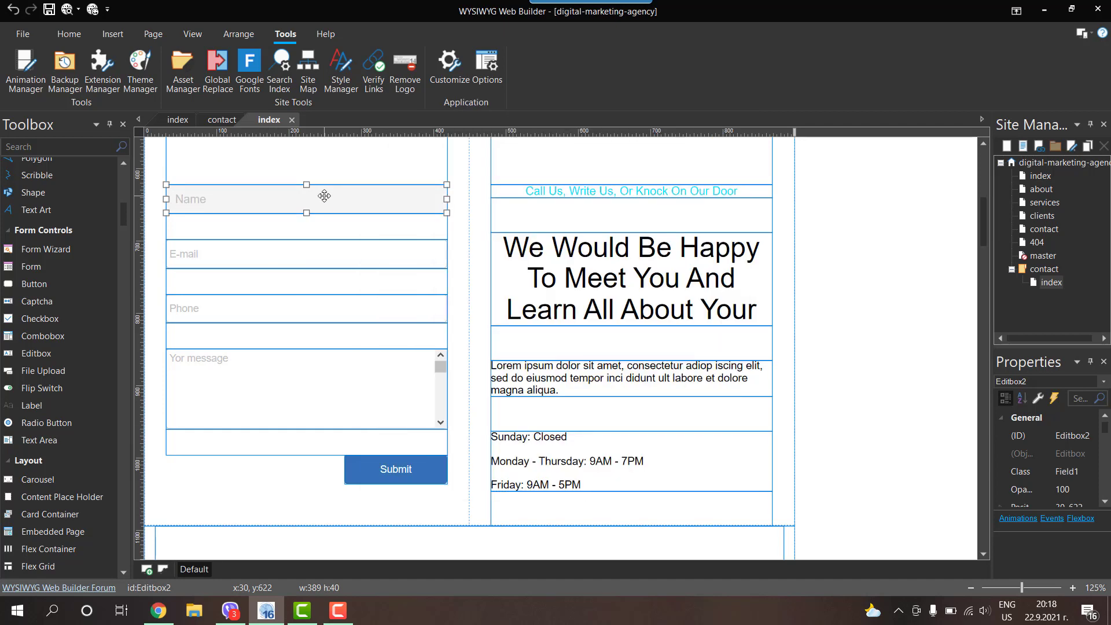
pyautogui.doubleClick(249, 253)
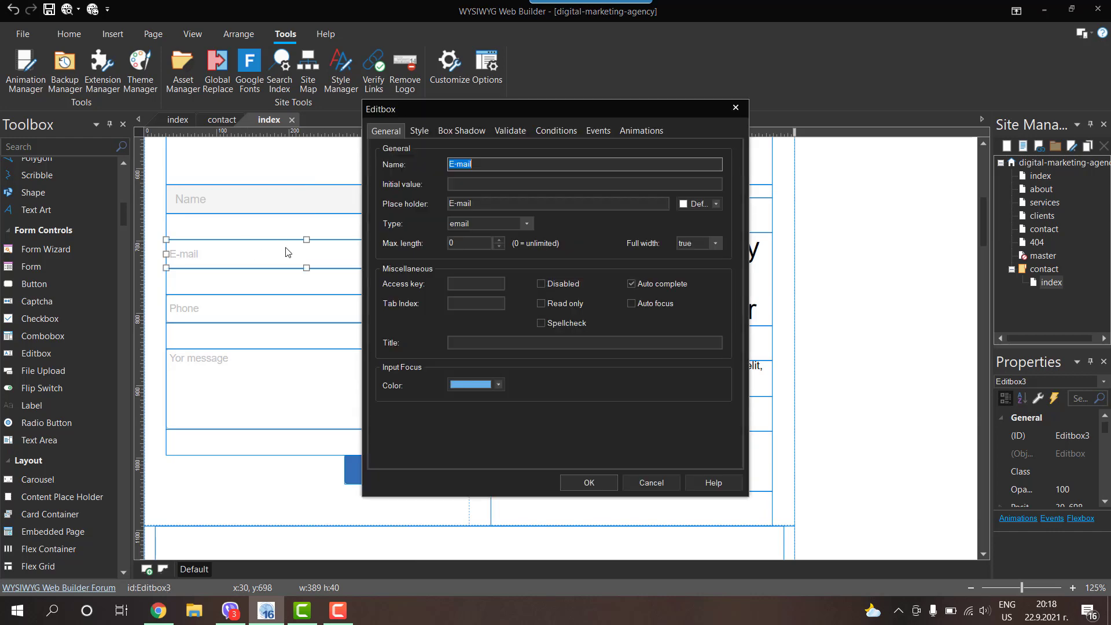
pyautogui.click(419, 130)
pyautogui.click(492, 166)
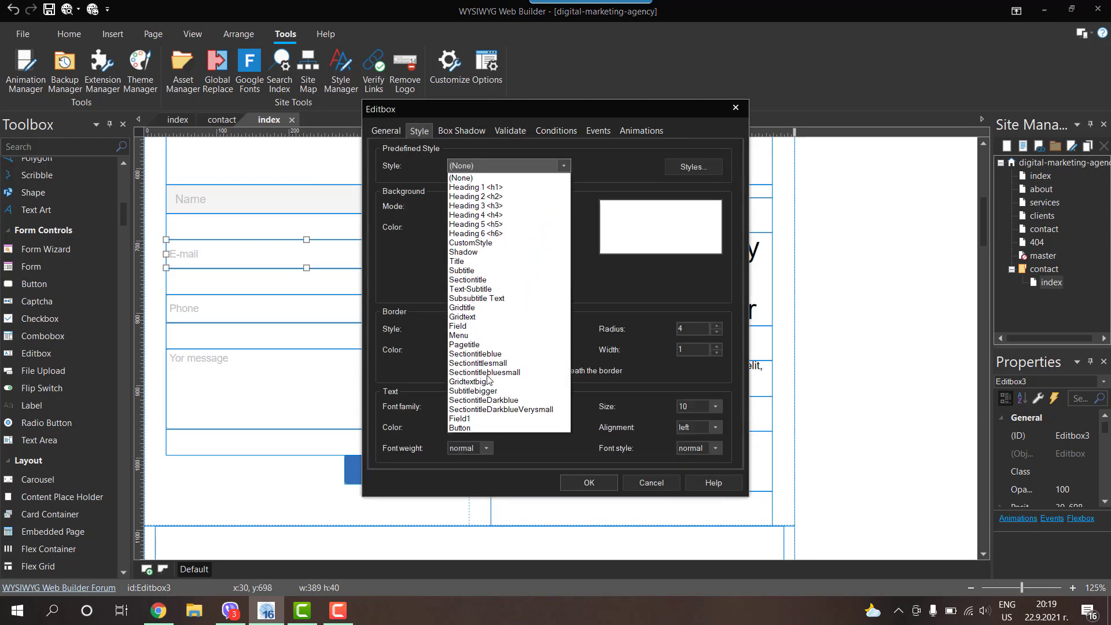
pyautogui.click(474, 421)
pyautogui.click(593, 484)
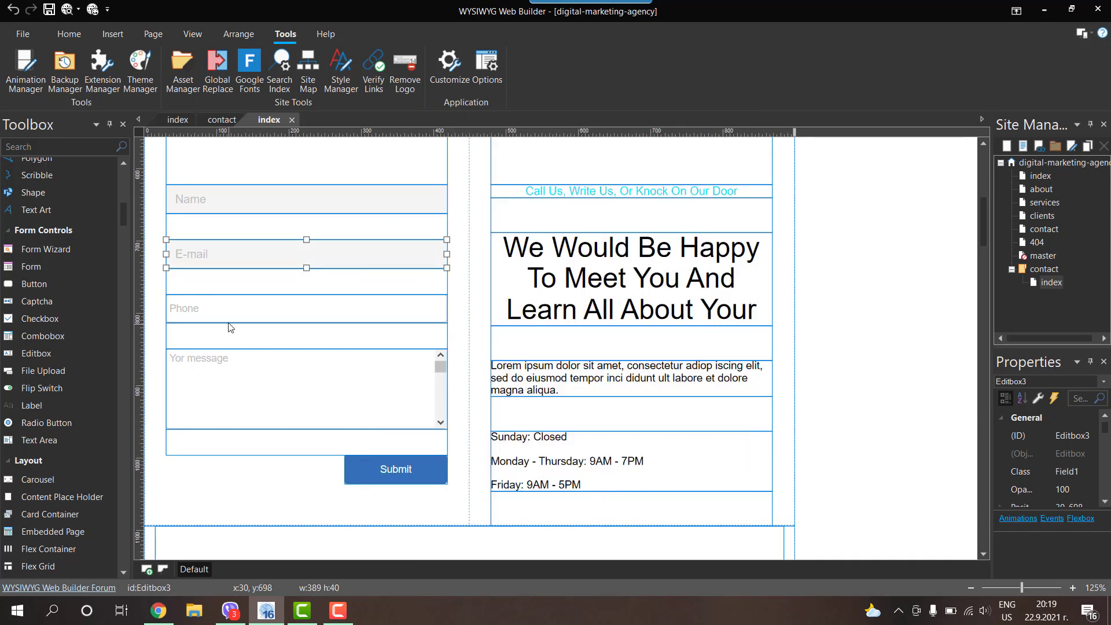
# Step: Apply the Field1 predefined style to the Phone field and the message text area
pyautogui.doubleClick(221, 308)
pyautogui.click(510, 131)
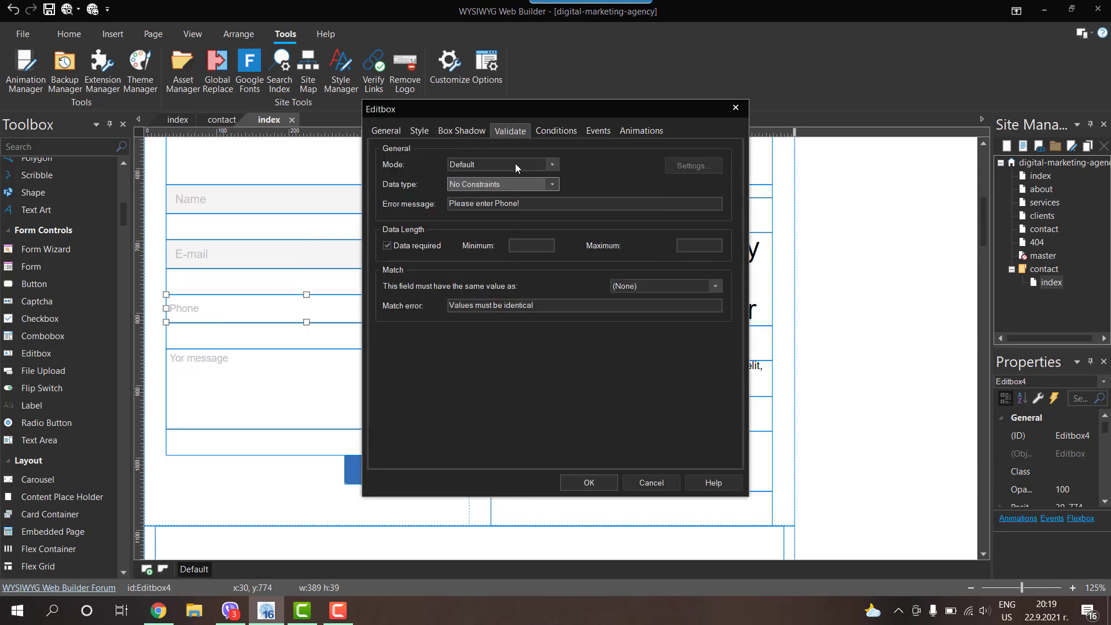
pyautogui.click(417, 131)
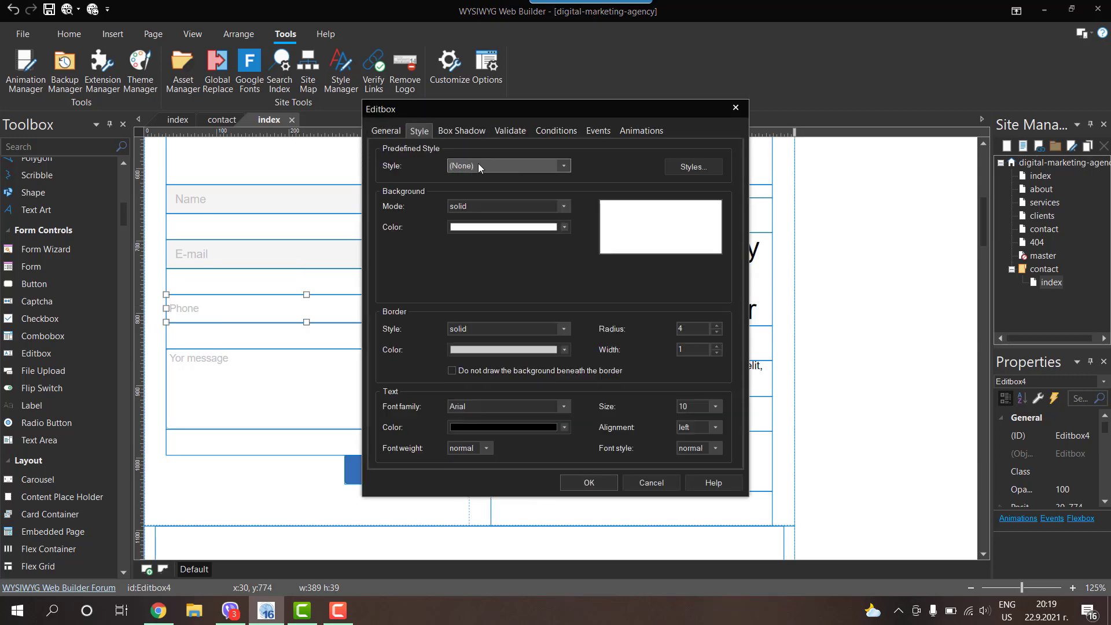
pyautogui.click(507, 166)
pyautogui.click(459, 419)
pyautogui.click(587, 482)
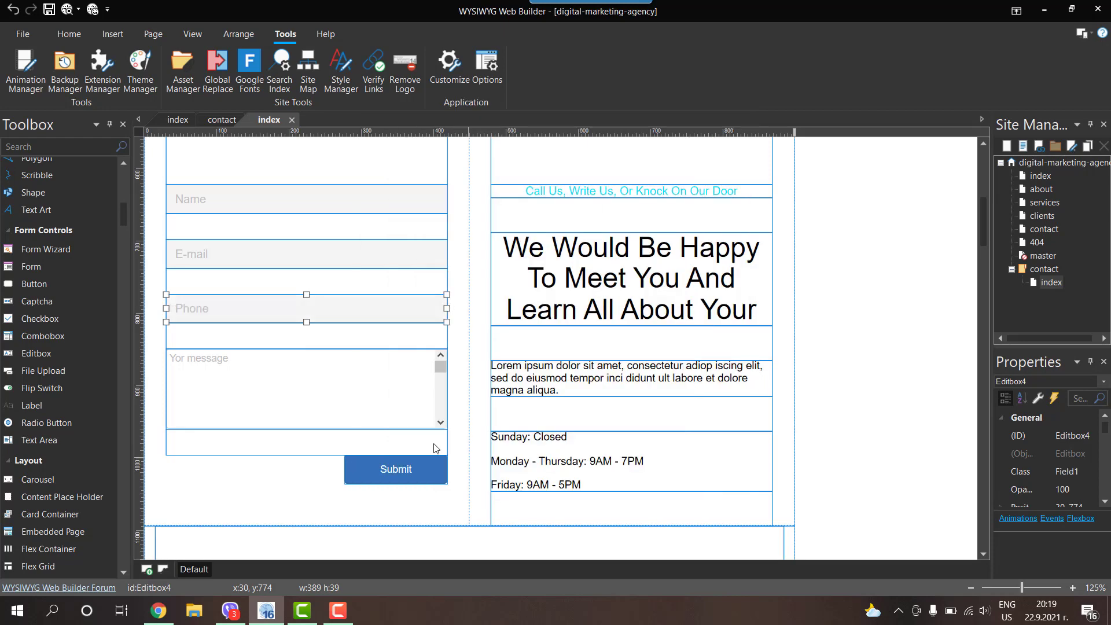
pyautogui.click(262, 389)
pyautogui.doubleClick(261, 390)
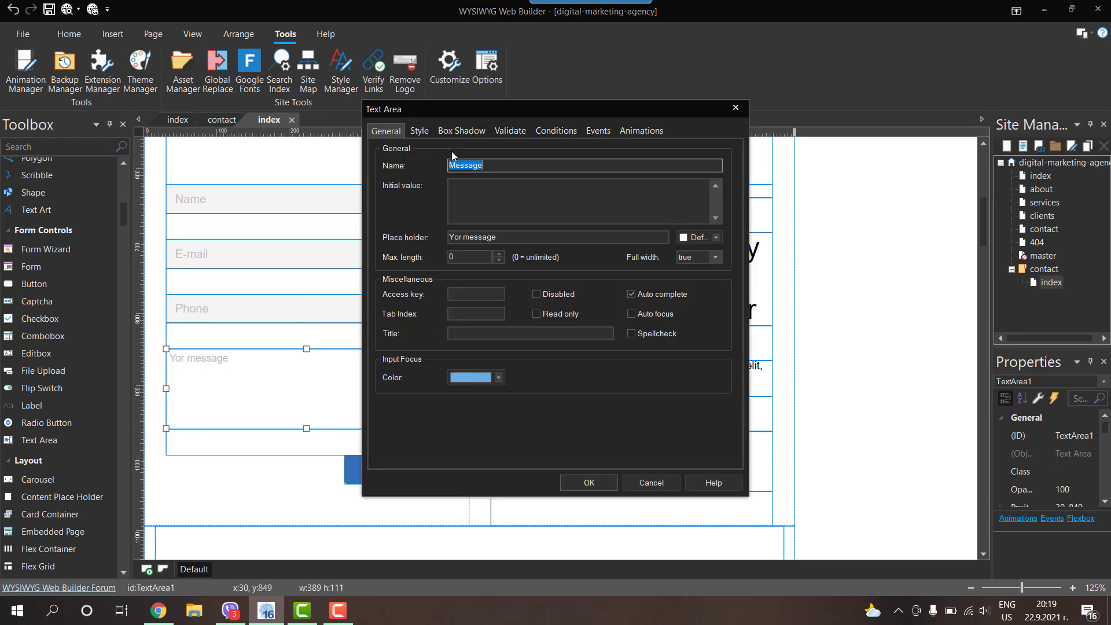
pyautogui.click(417, 131)
pyautogui.click(497, 168)
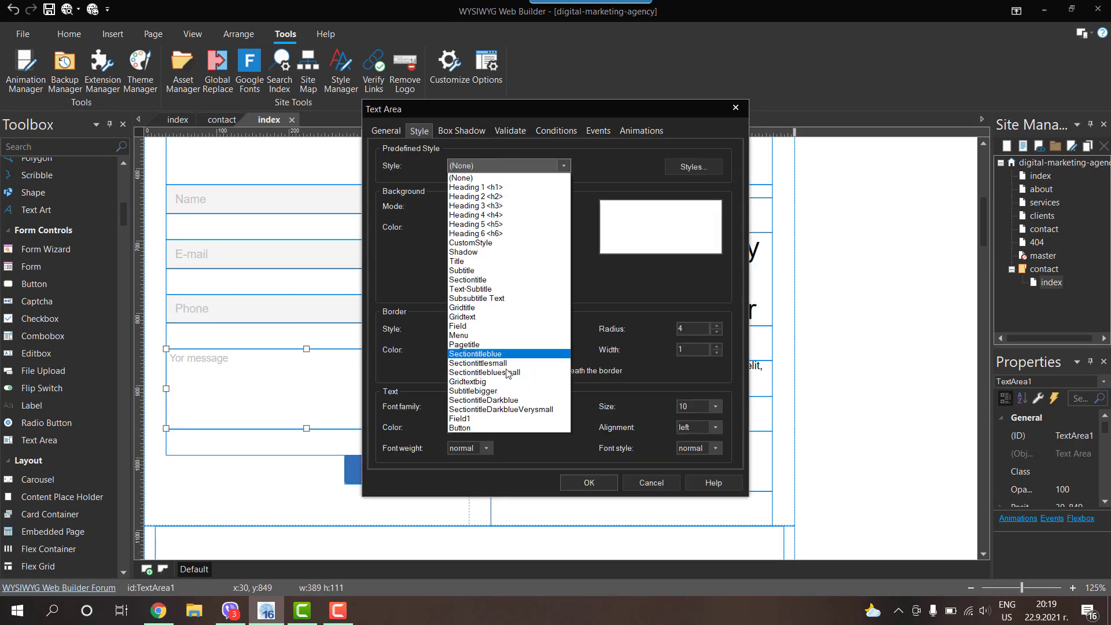
pyautogui.click(462, 418)
pyautogui.click(602, 482)
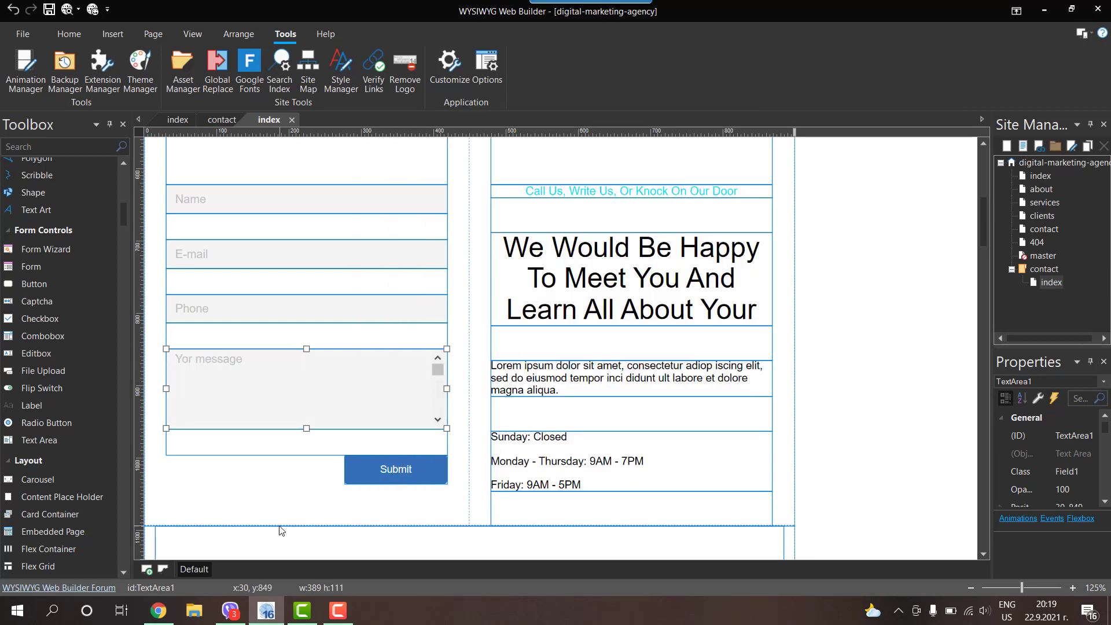
# Step: Check the restyled form in the Chrome preview, then reopen the Style Manager
pyautogui.click(175, 617)
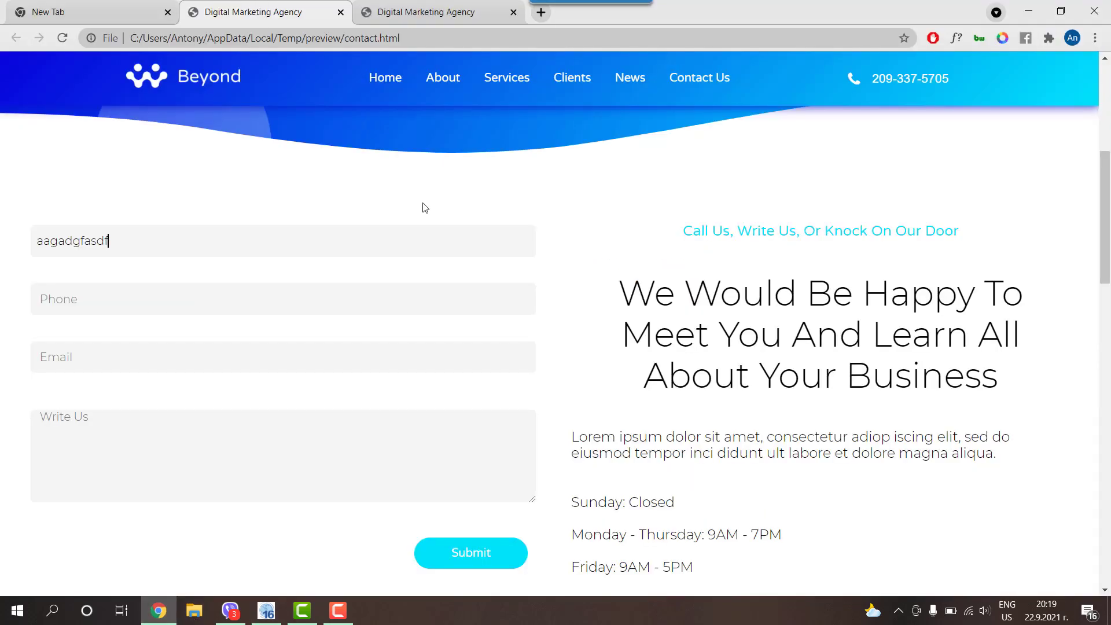
pyautogui.scroll(-3, 538, 324)
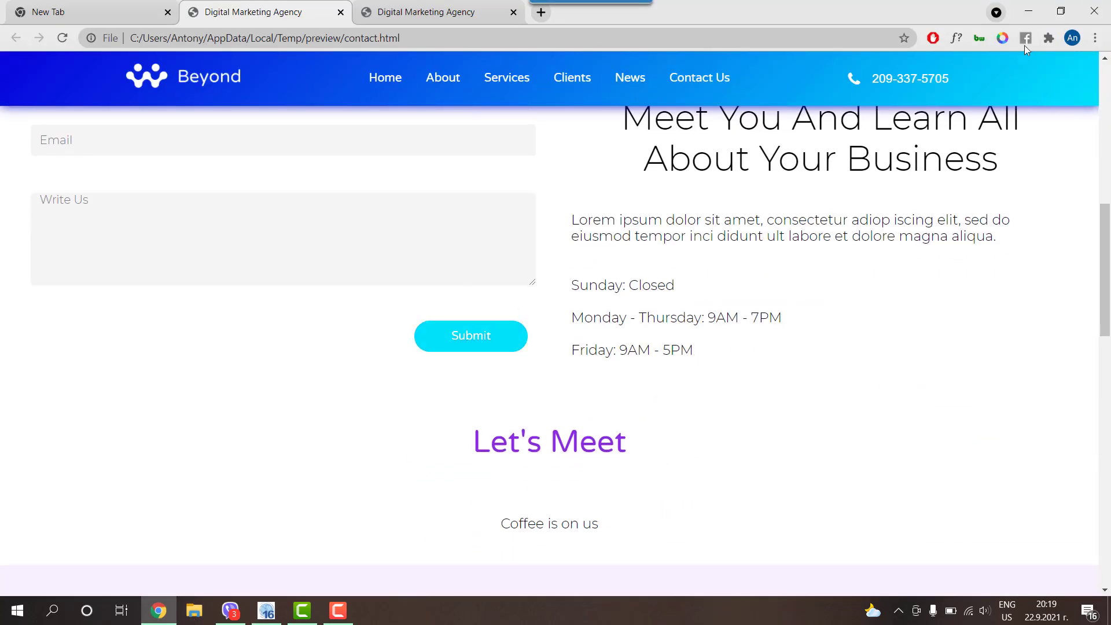
pyautogui.click(1032, 13)
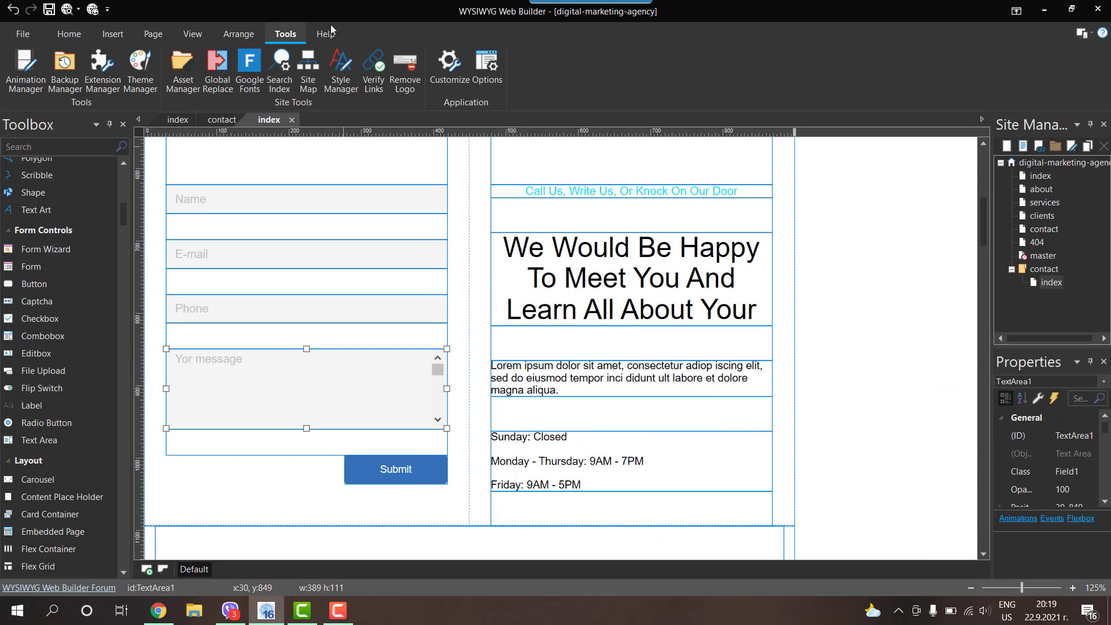
pyautogui.click(346, 63)
pyautogui.scroll(-5, 439, 289)
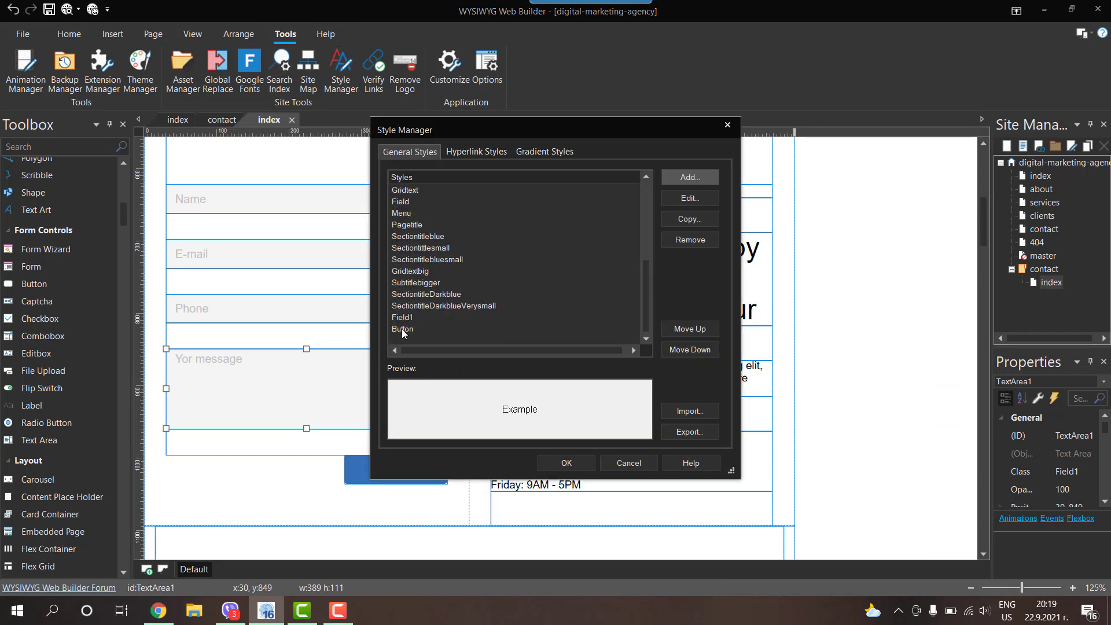
# Step: Open the Button style and compare its cyan 01e3fc background with the Chrome preview
pyautogui.doubleClick(402, 329)
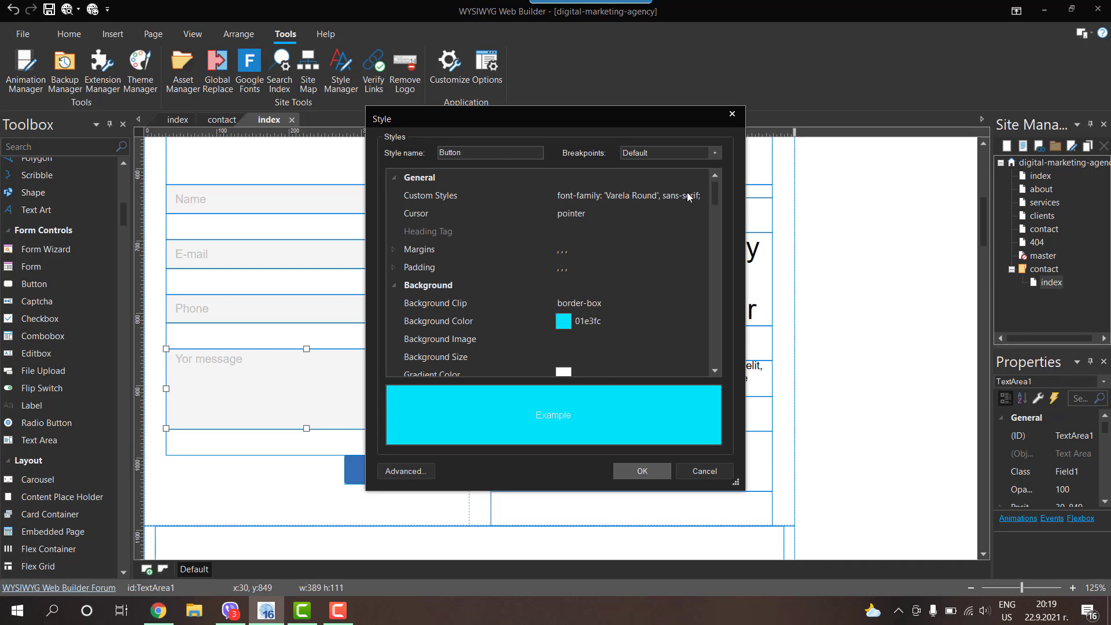
pyautogui.scroll(-2, 627, 197)
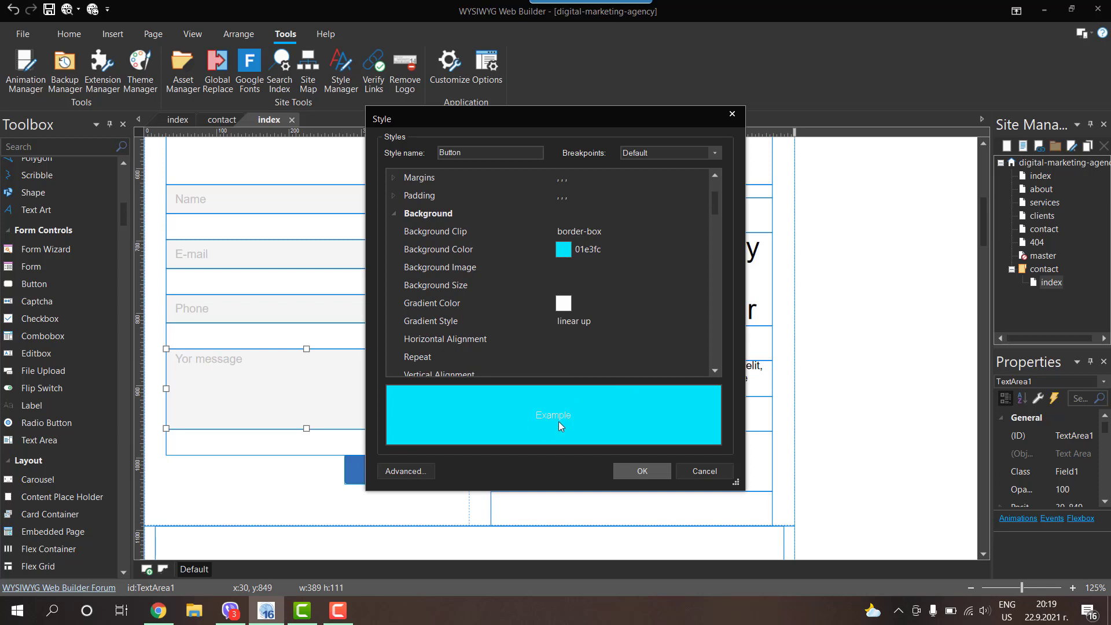
pyautogui.scroll(-3, 595, 254)
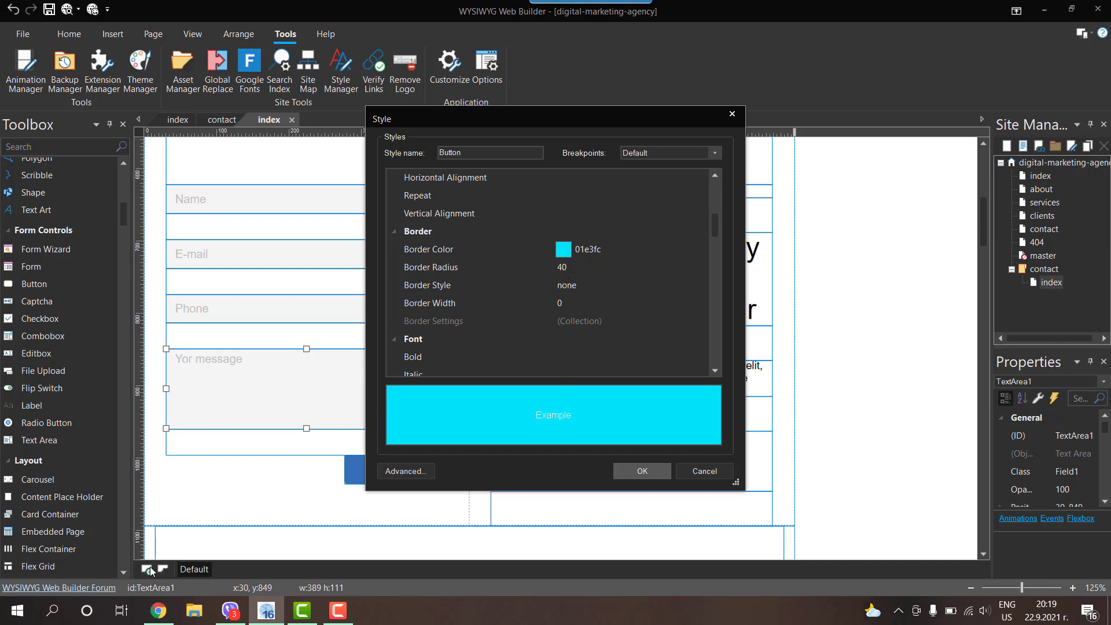
pyautogui.click(158, 609)
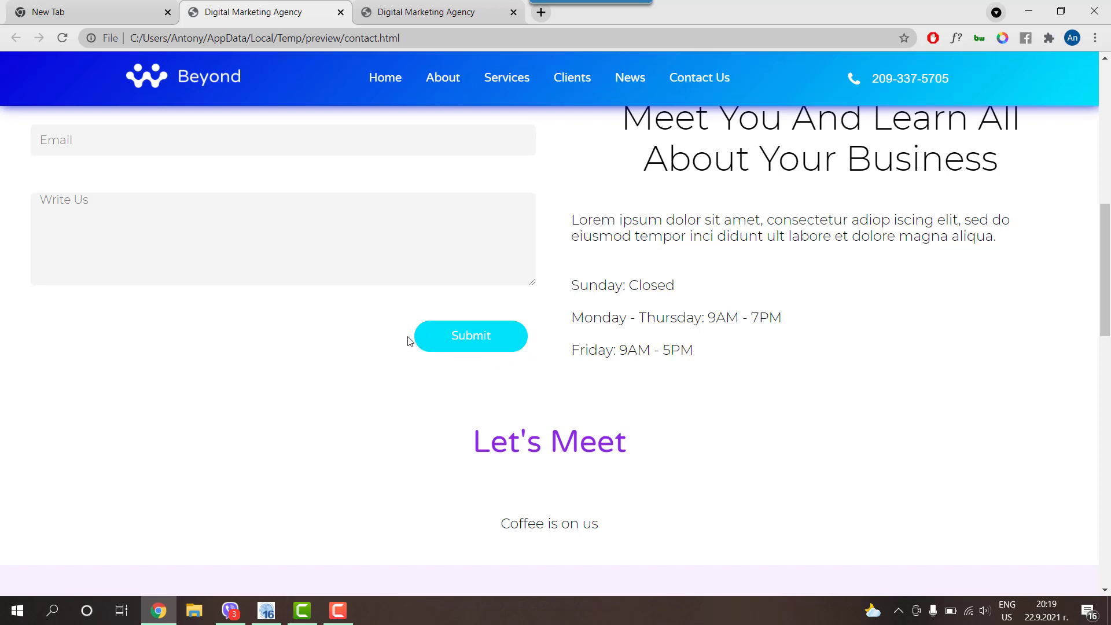
pyautogui.click(1027, 11)
# Step: Confirm the Button style's Cursor is pointer, then view the built contact page in Chrome
pyautogui.scroll(-2, 495, 345)
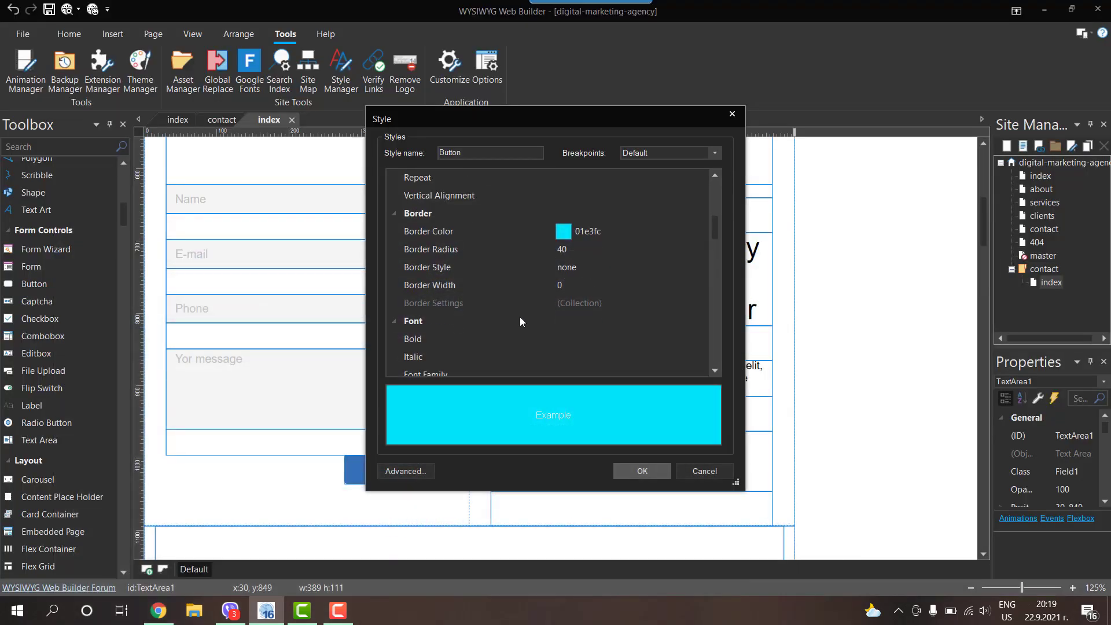
pyautogui.scroll(-2, 513, 300)
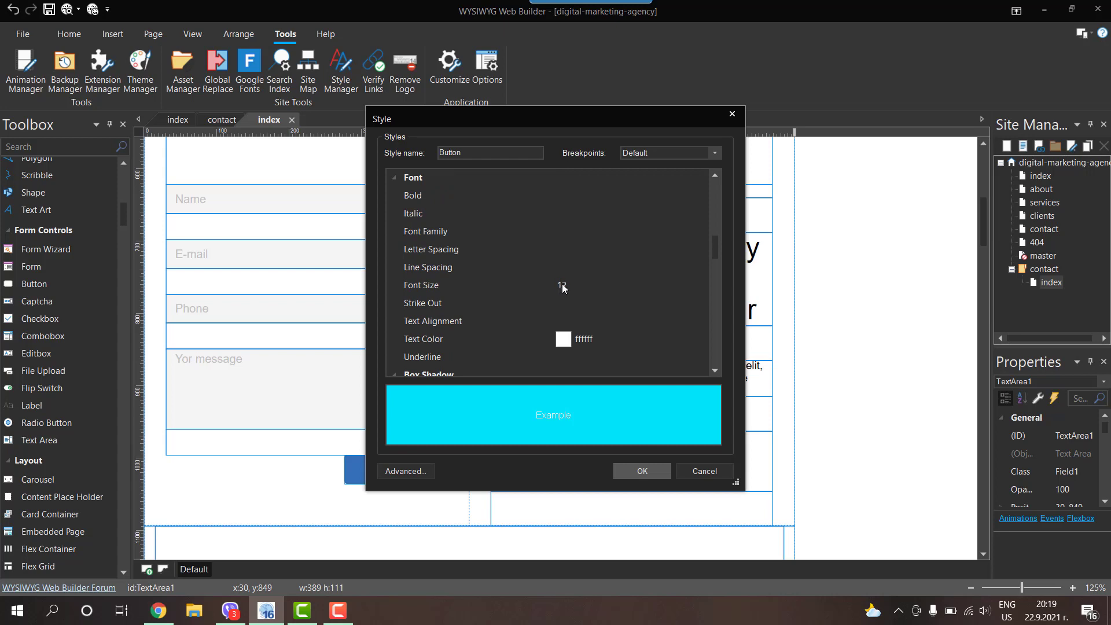
pyautogui.scroll(-4, 562, 285)
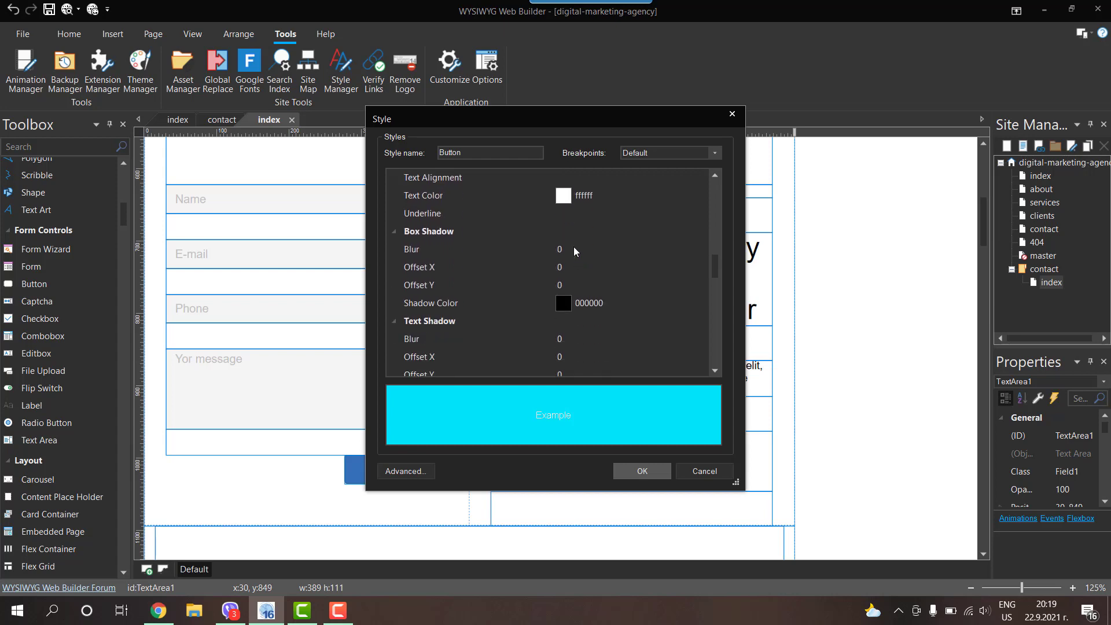
pyautogui.scroll(-2, 574, 247)
pyautogui.scroll(3, 559, 248)
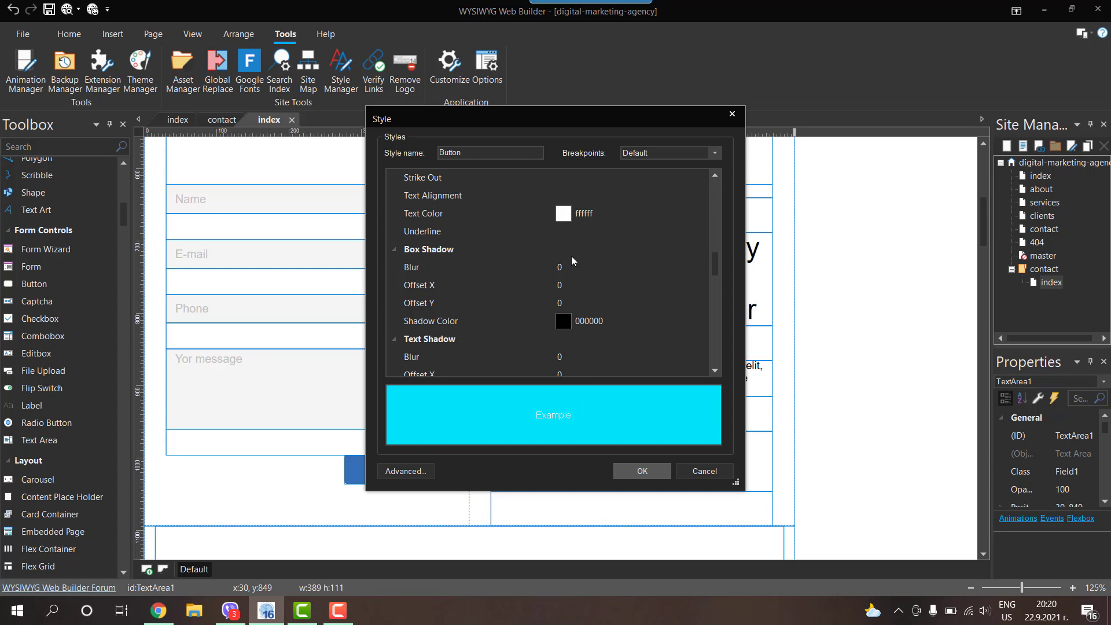
pyautogui.scroll(-8, 571, 260)
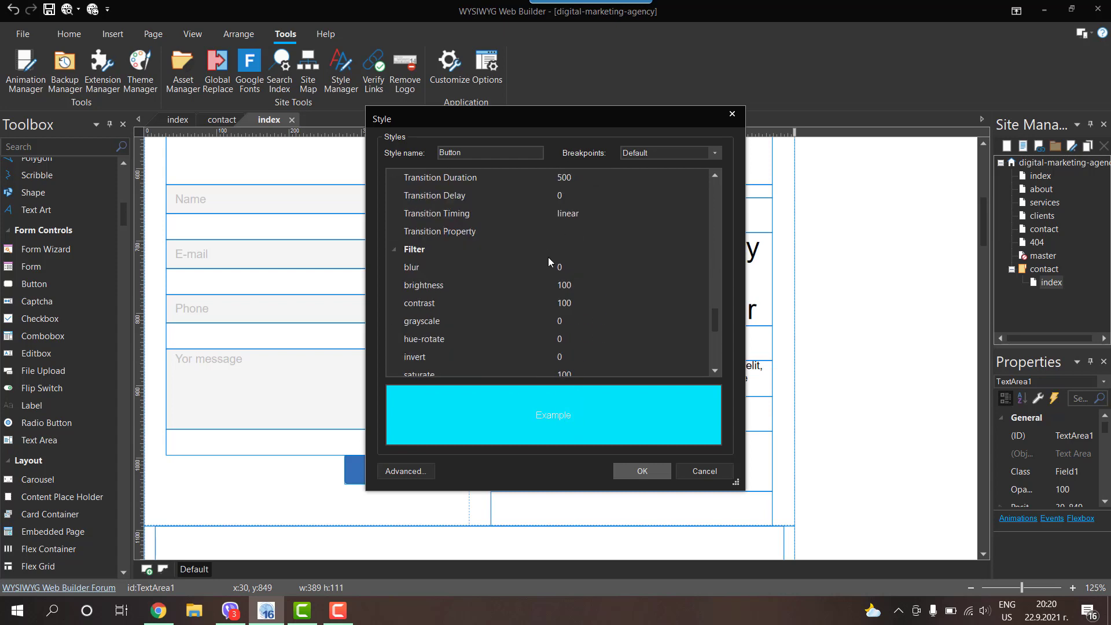
pyautogui.scroll(-5, 549, 261)
pyautogui.moveTo(717, 353); pyautogui.dragTo(716, 183)
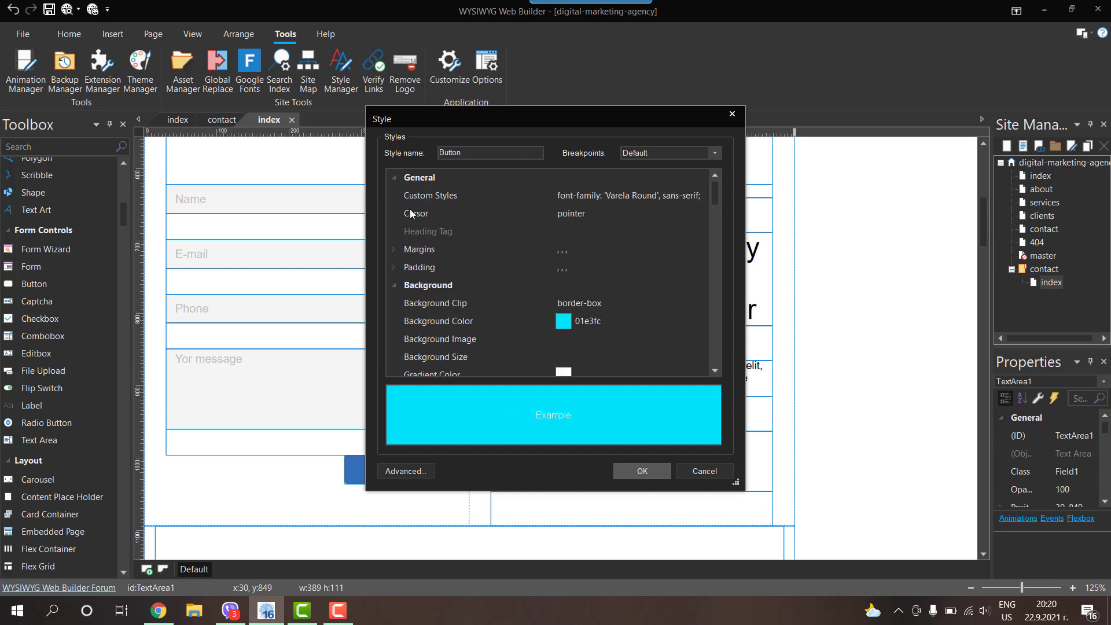
pyautogui.click(624, 213)
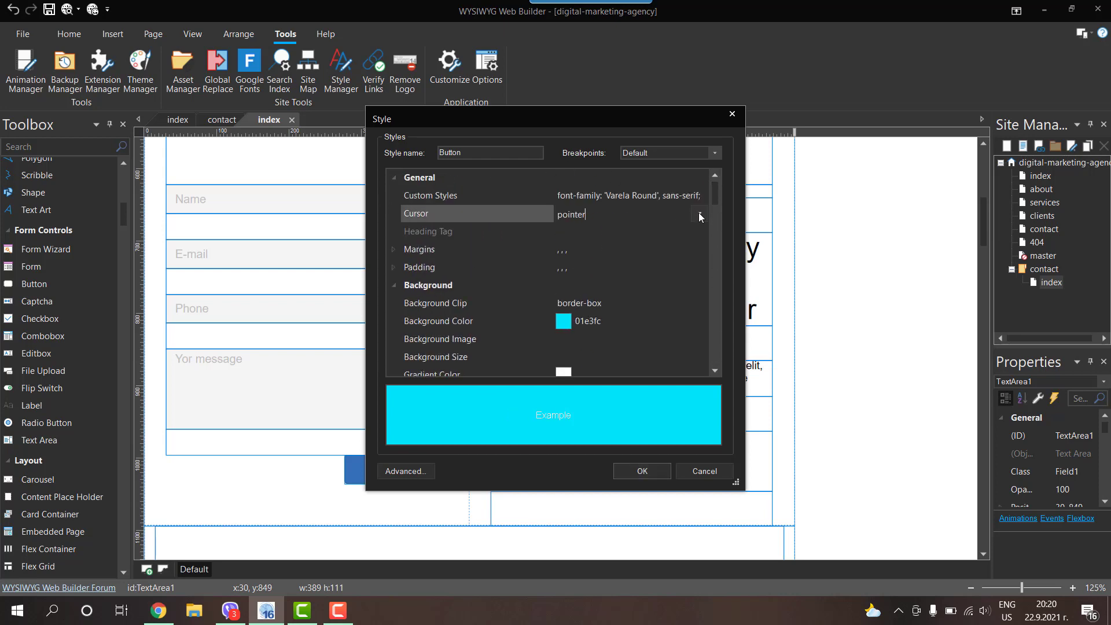
pyautogui.click(699, 212)
pyautogui.click(731, 217)
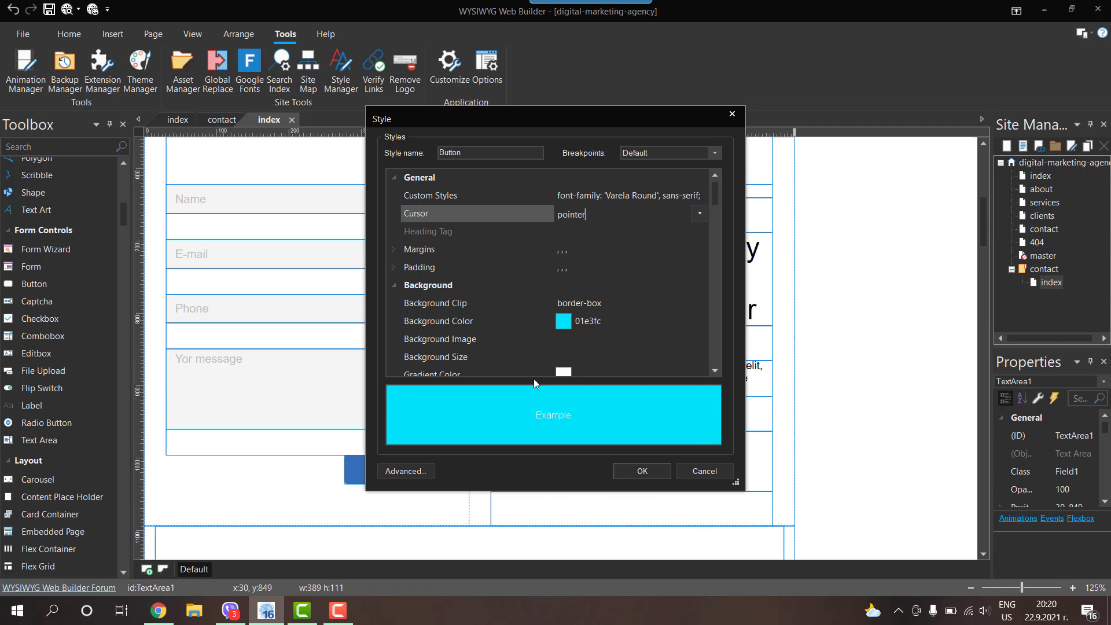
pyautogui.click(155, 608)
pyautogui.click(416, 9)
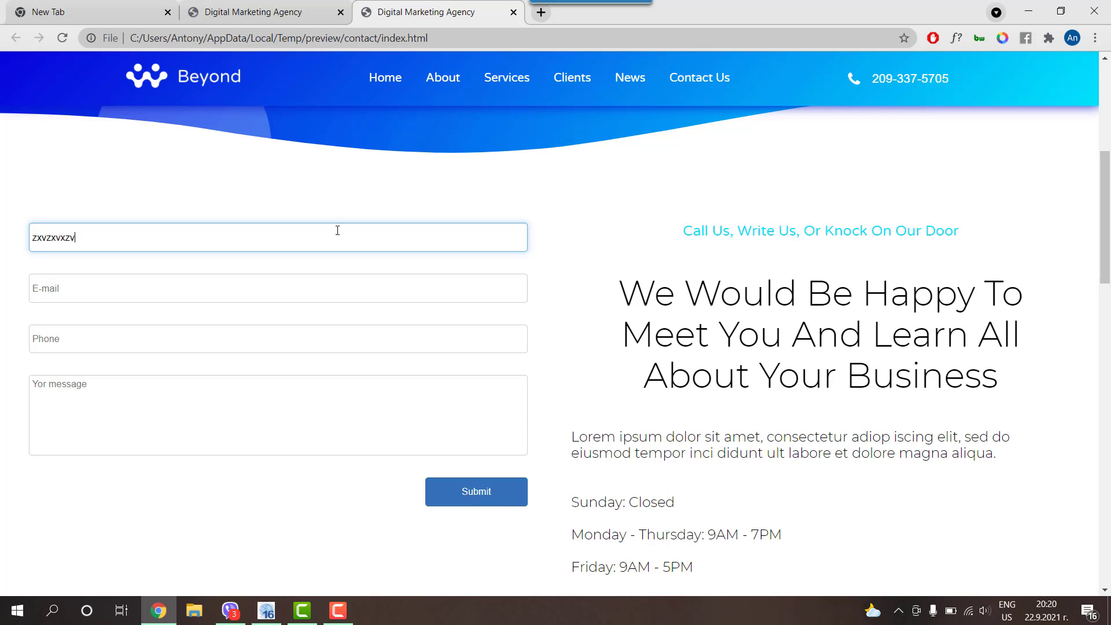
# Step: Compare against the reference contact.html tab, then minimize Chrome back to the Button style
pyautogui.click(255, 12)
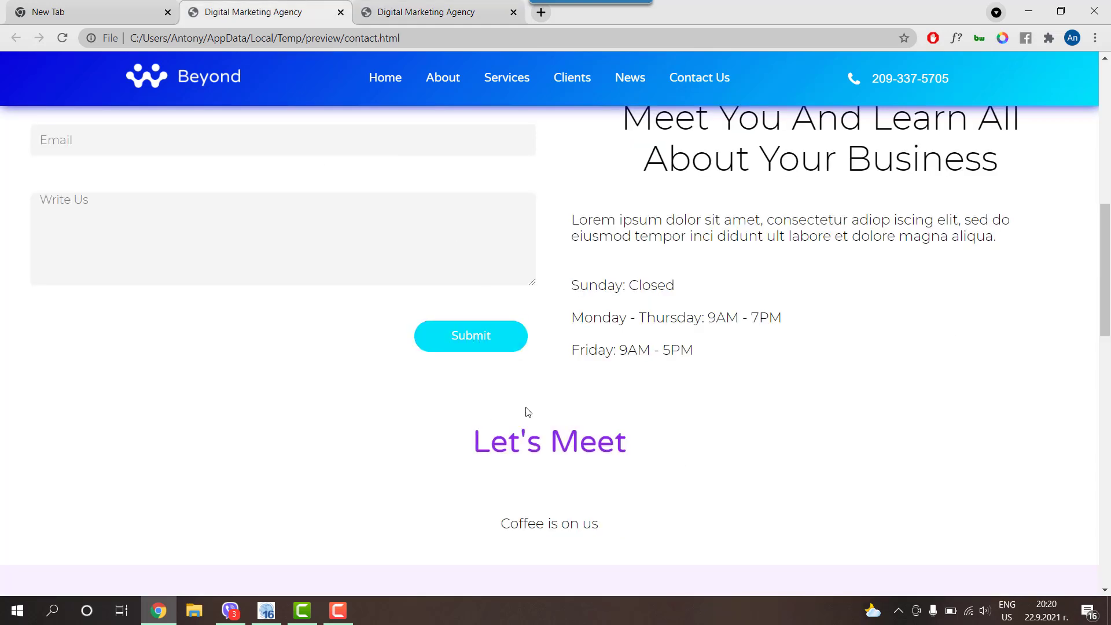
pyautogui.click(1028, 11)
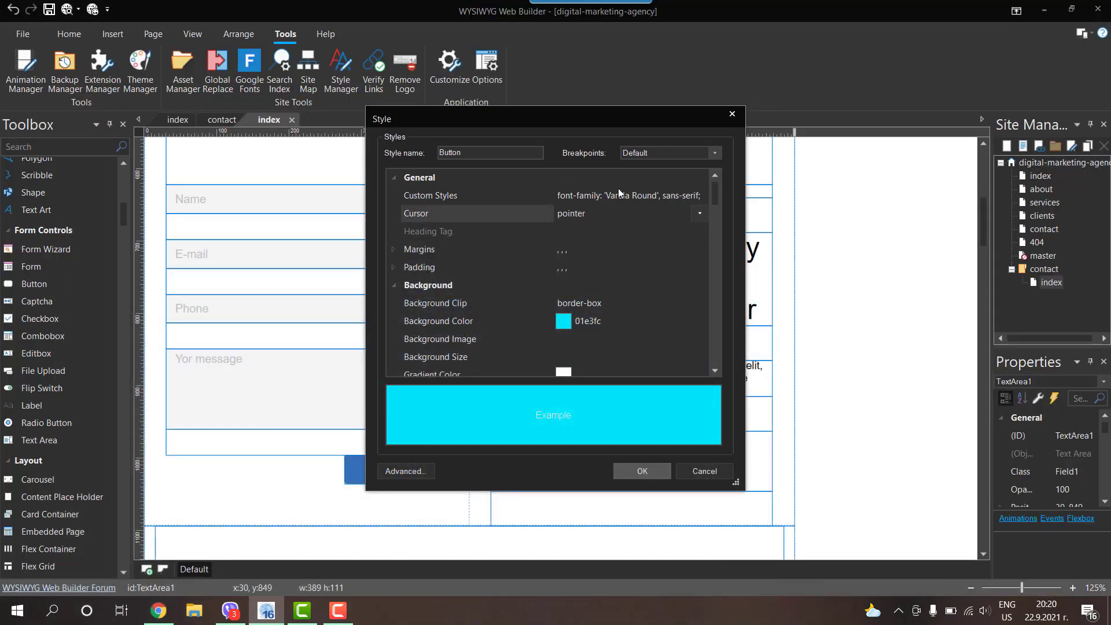
# Step: Close the Button style and Style Manager, then add custom style cursor:pointer; to the Submit button
pyautogui.click(641, 470)
pyautogui.click(651, 466)
pyautogui.rightClick(409, 475)
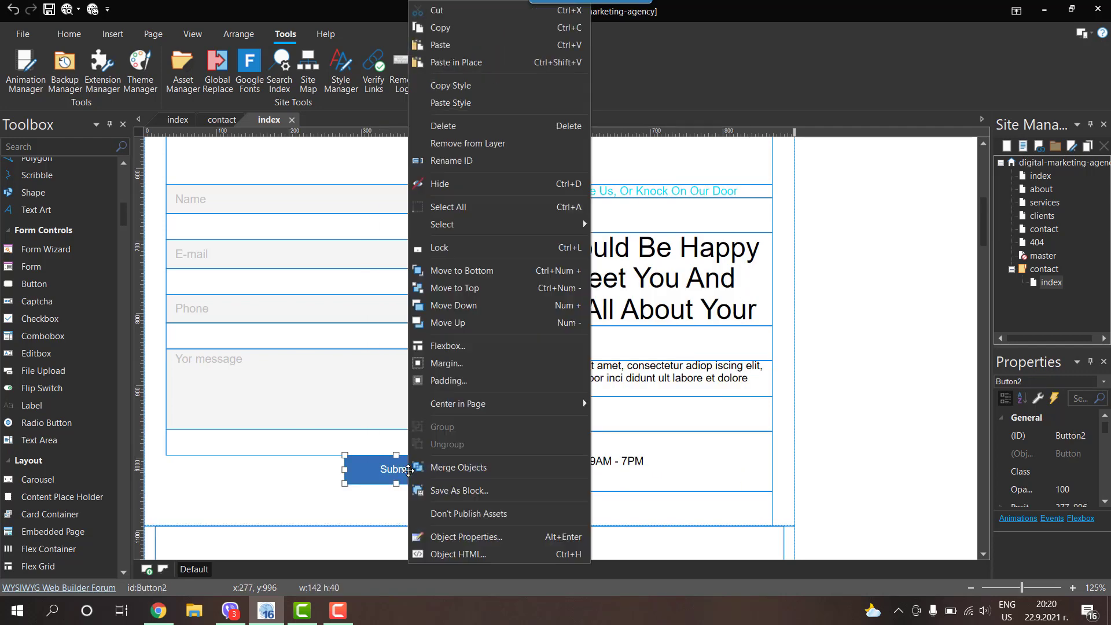
pyautogui.click(457, 554)
pyautogui.click(512, 345)
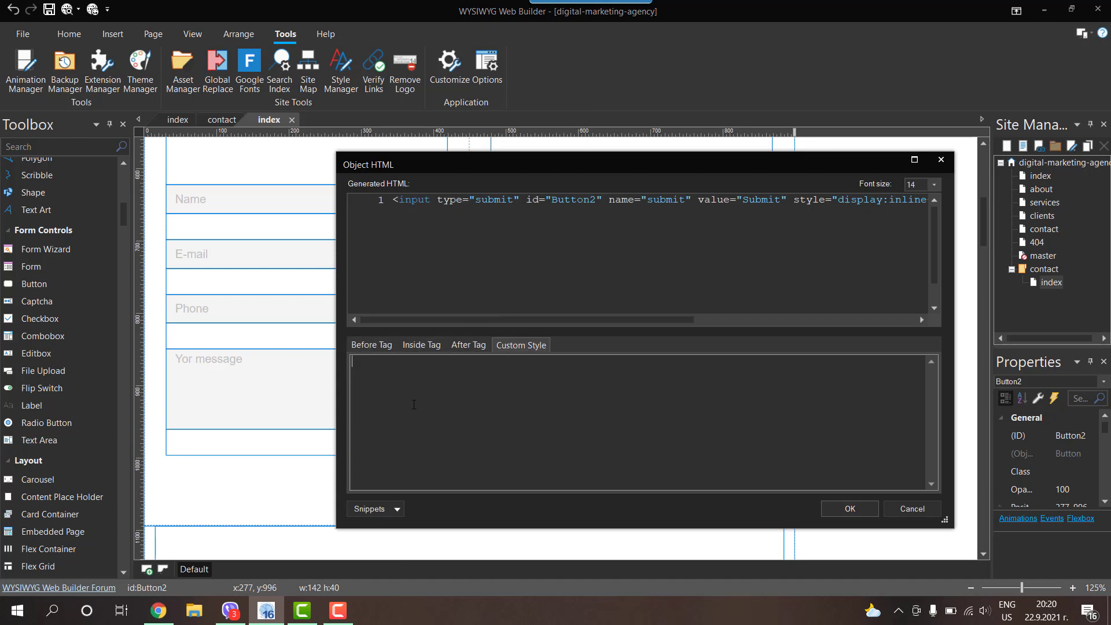
pyautogui.write('curs')
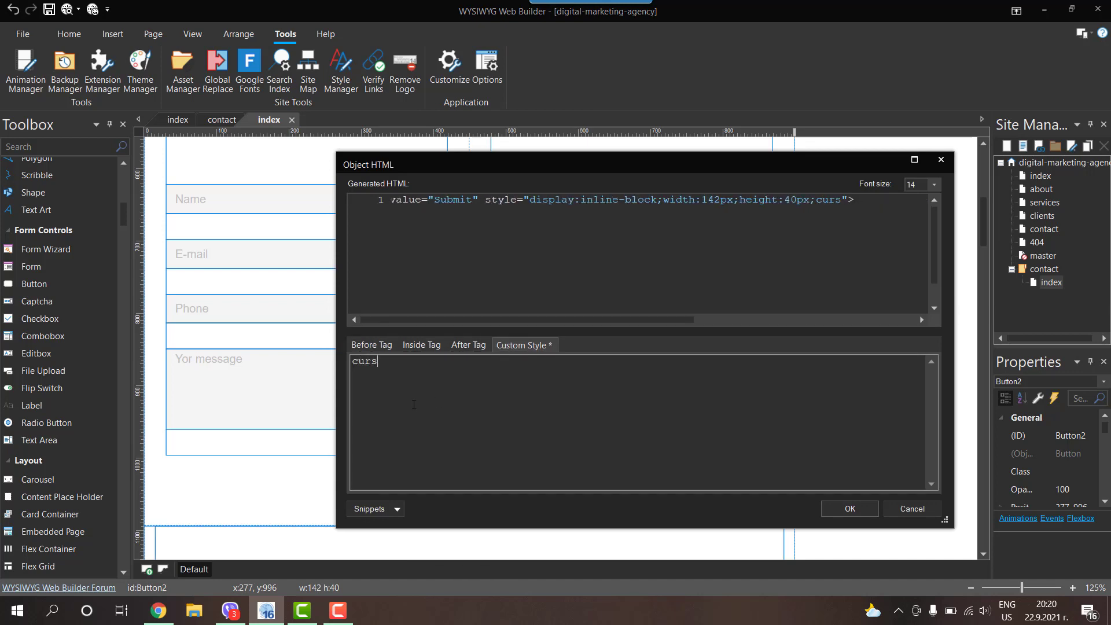
pyautogui.write('or:poin')
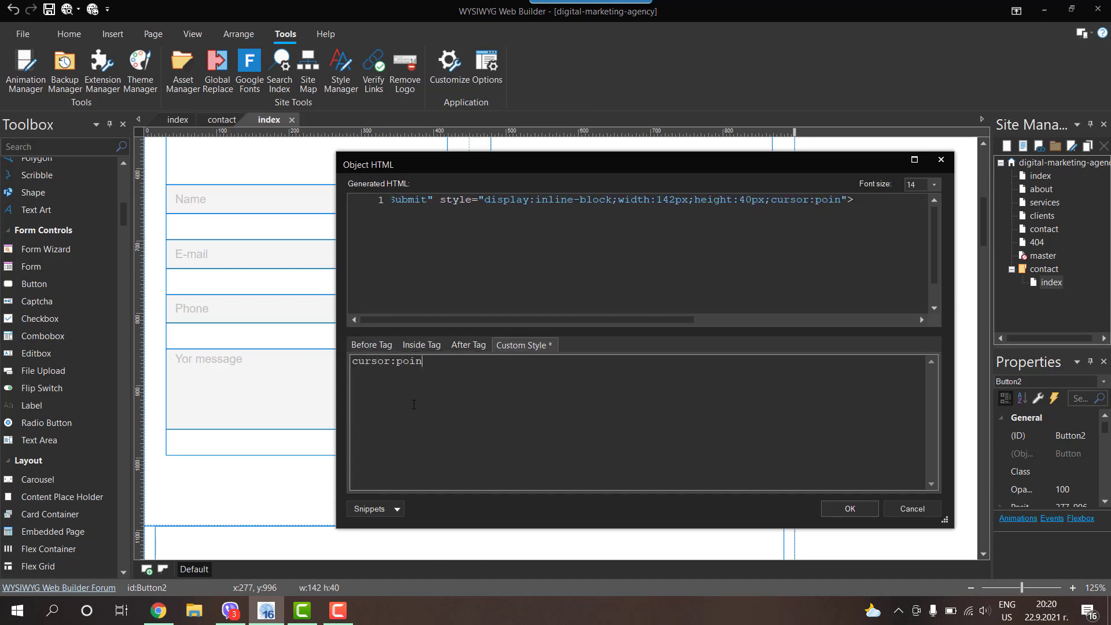
pyautogui.write('ter;')
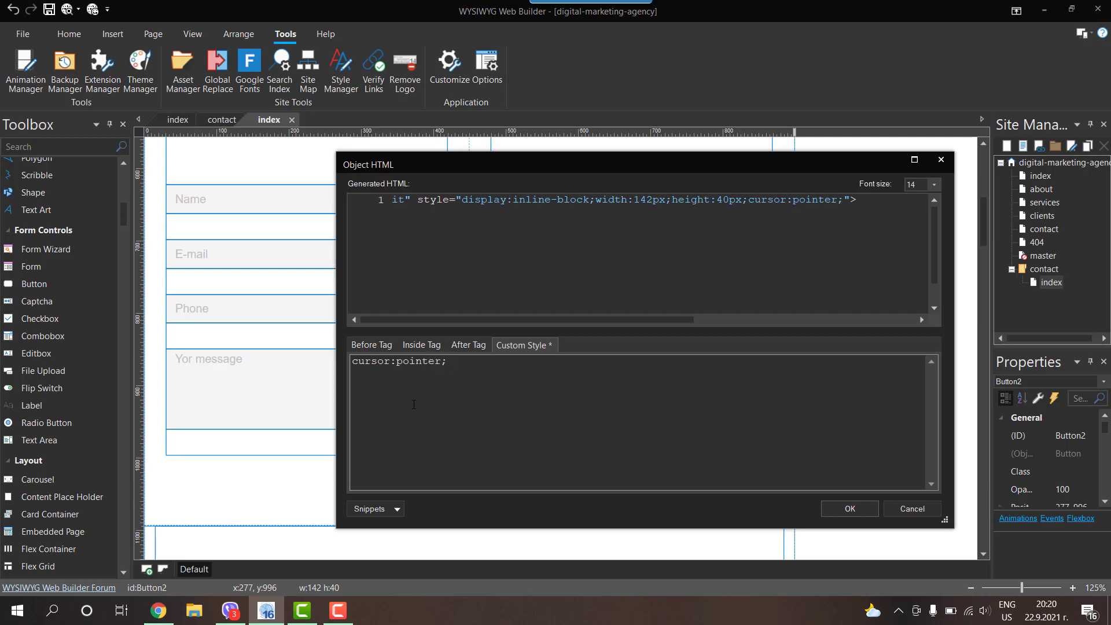
pyautogui.click(923, 509)
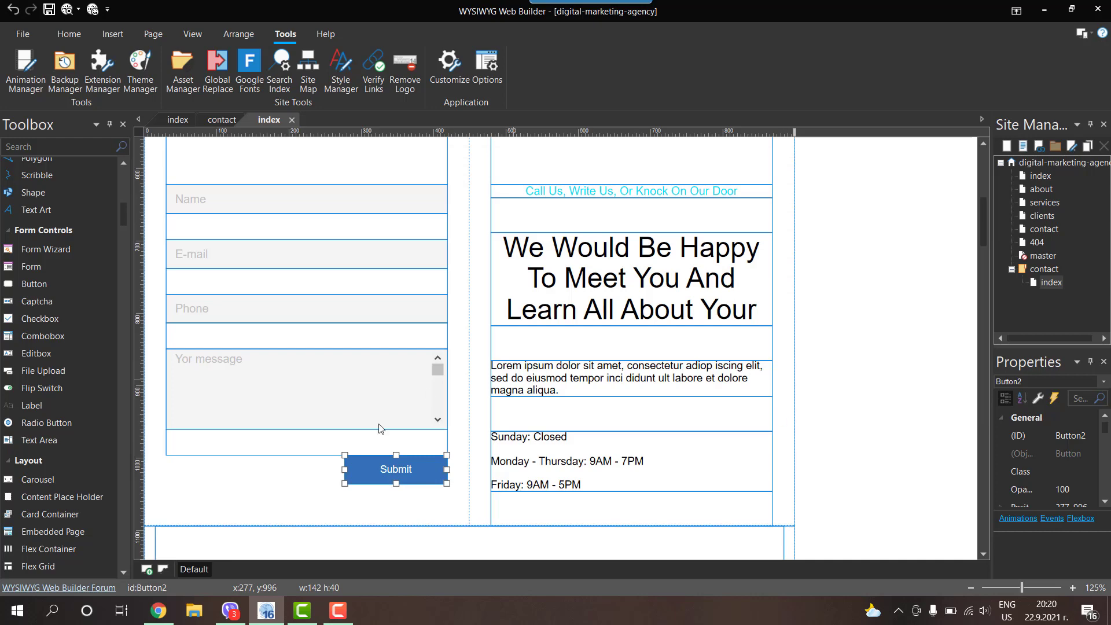
# Step: Preview the page, give the Submit button the cyan, rounded predefined Button style, then preview again
pyautogui.press('F5')
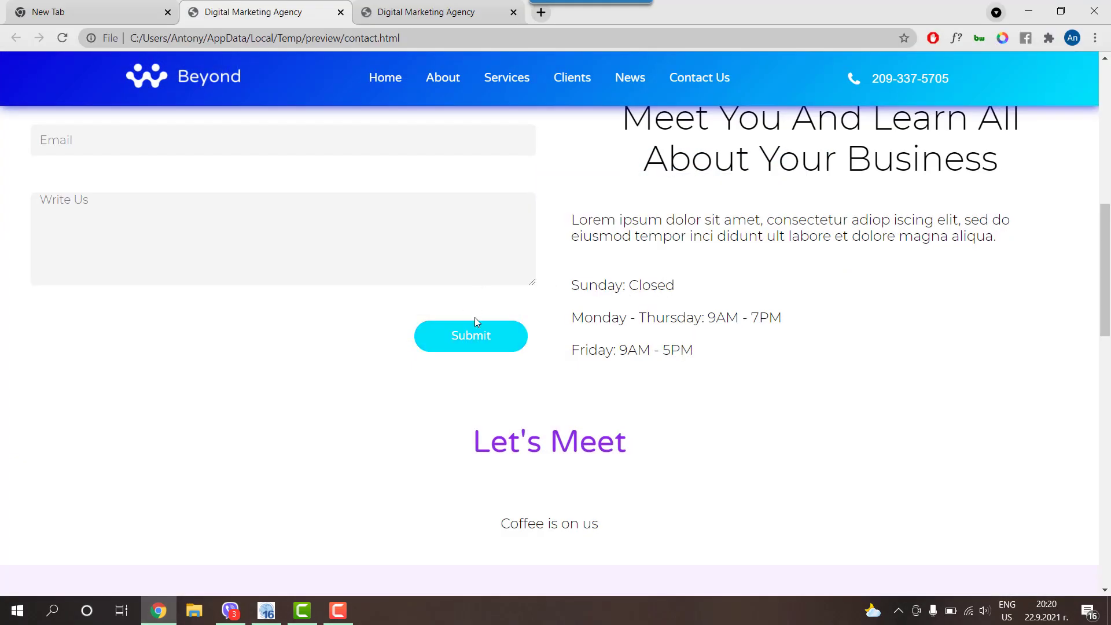
pyautogui.click(1028, 13)
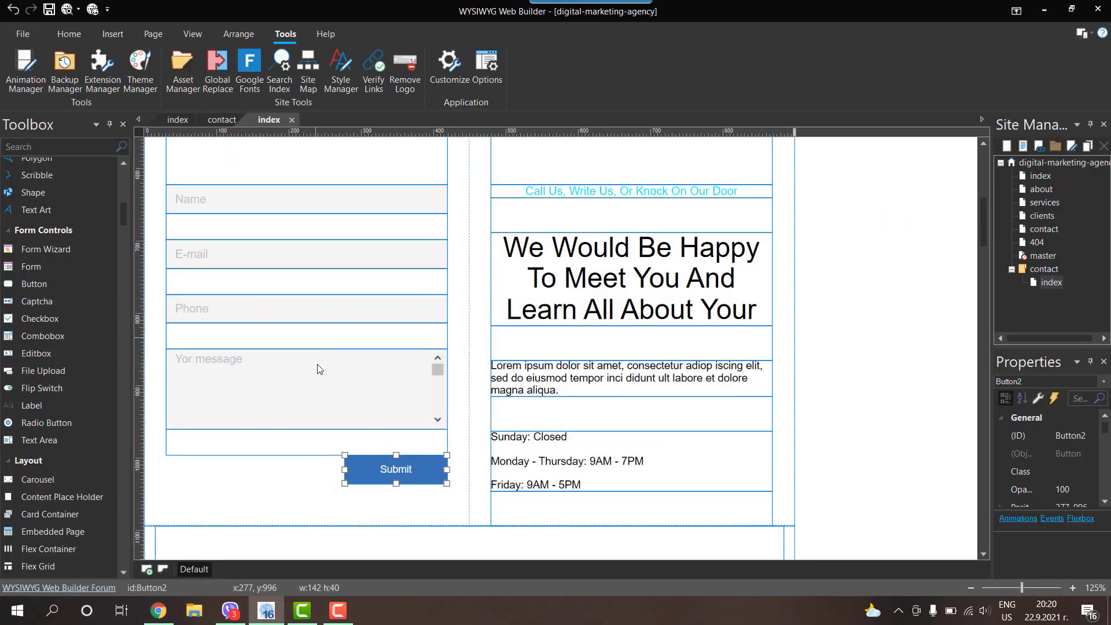
pyautogui.doubleClick(396, 468)
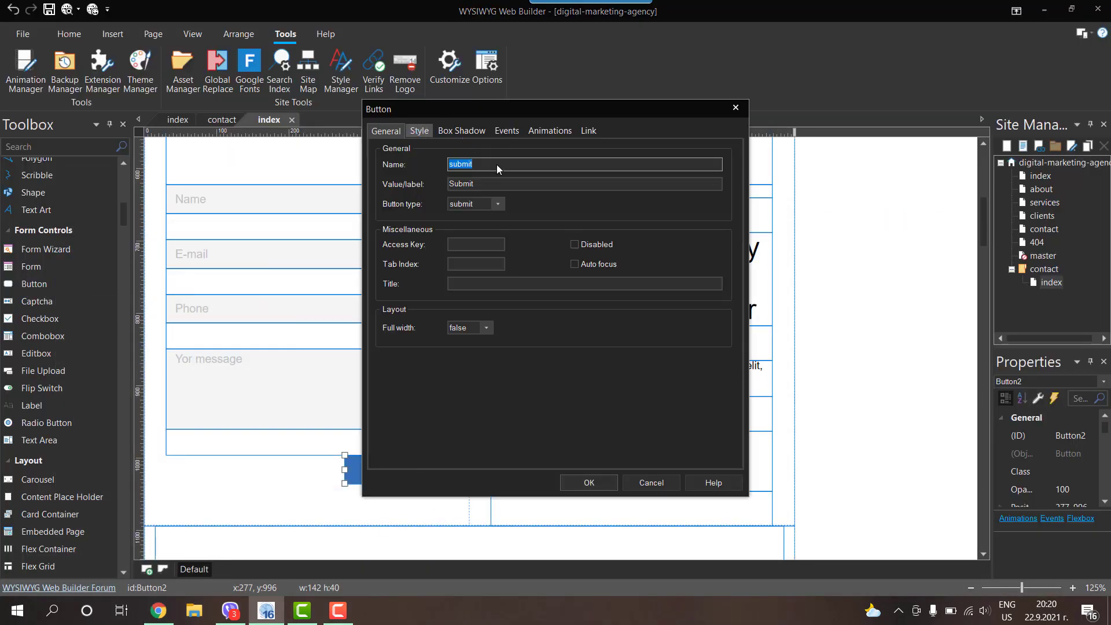
pyautogui.hotkey('ctrl', 'Tab')
pyautogui.click(478, 167)
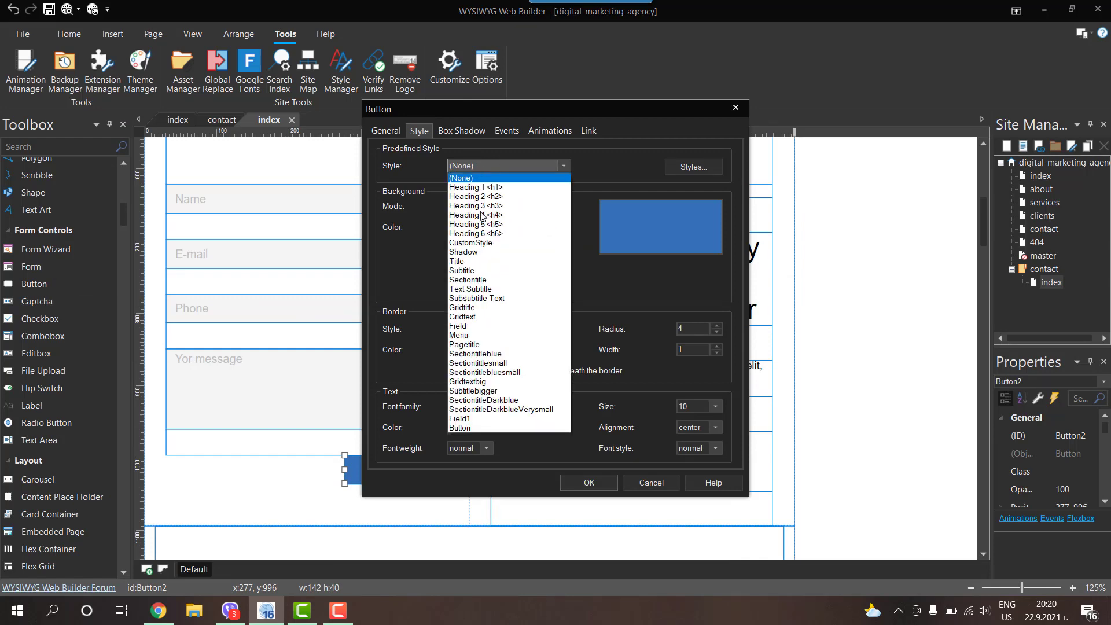
pyautogui.click(470, 428)
pyautogui.click(588, 483)
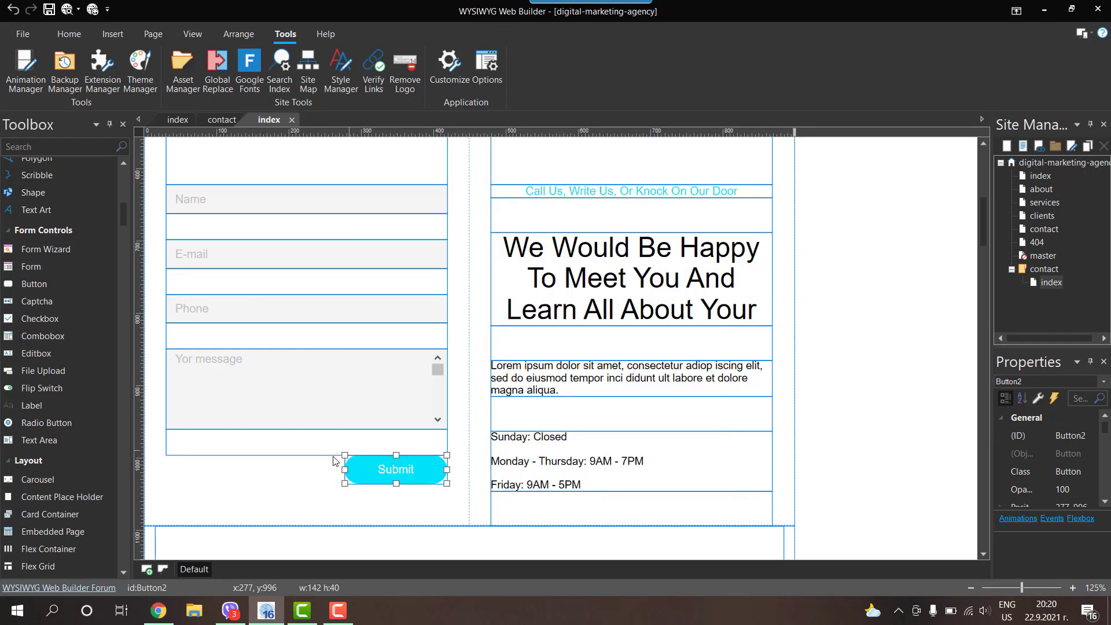
pyautogui.click(66, 9)
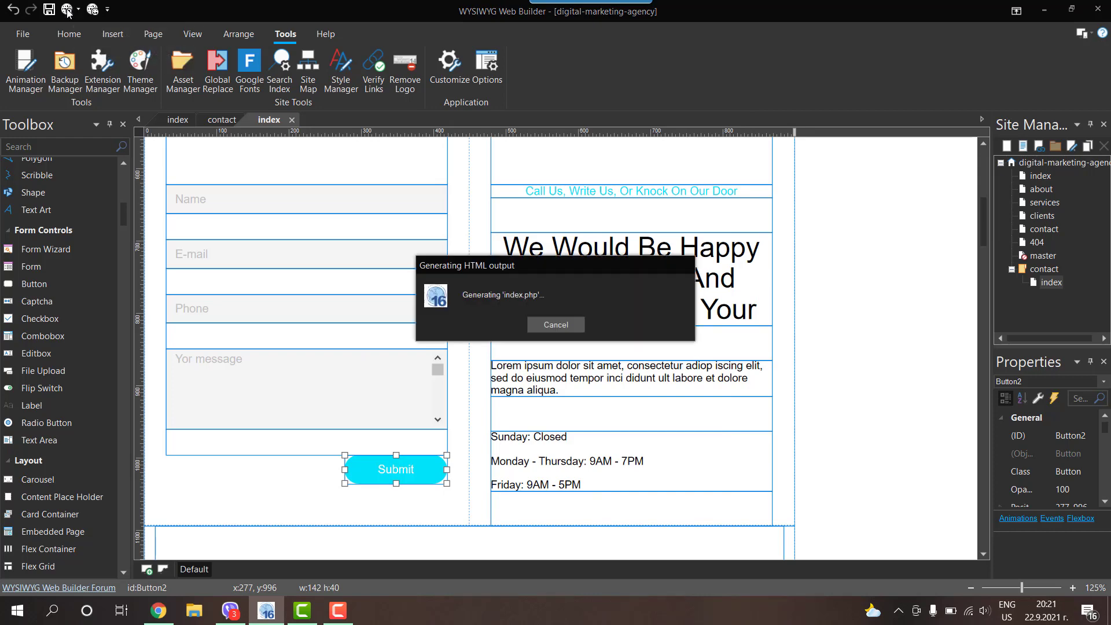
# Step: Check the cyan Submit button in the preview, close the two duplicate preview tabs, and minimise Chrome
pyautogui.scroll(-7, 324, 273)
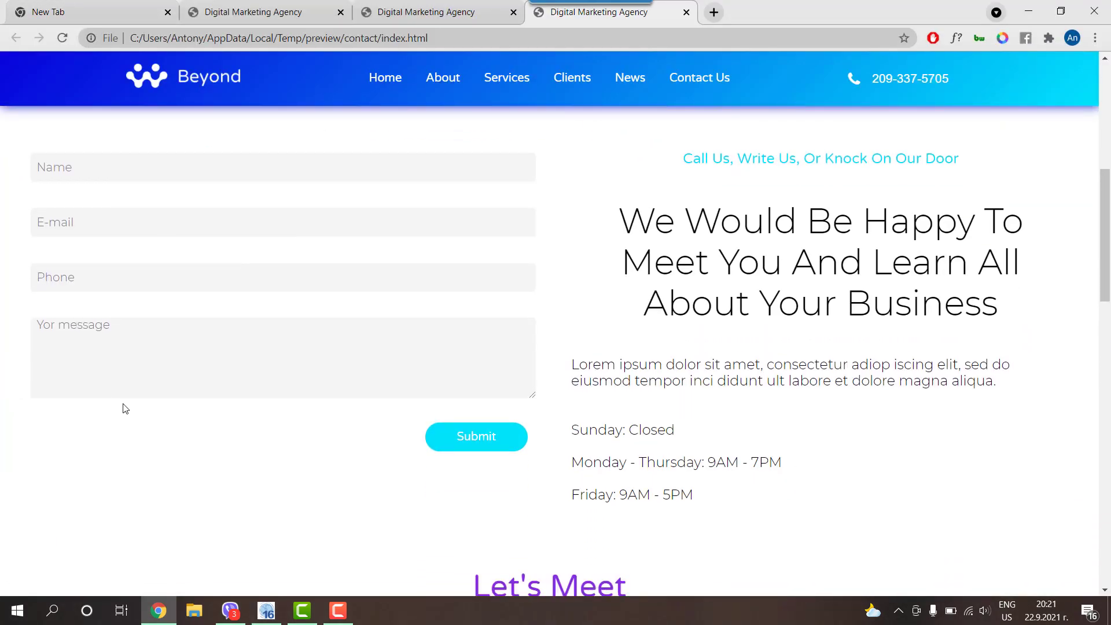
pyautogui.click(686, 12)
pyautogui.click(513, 12)
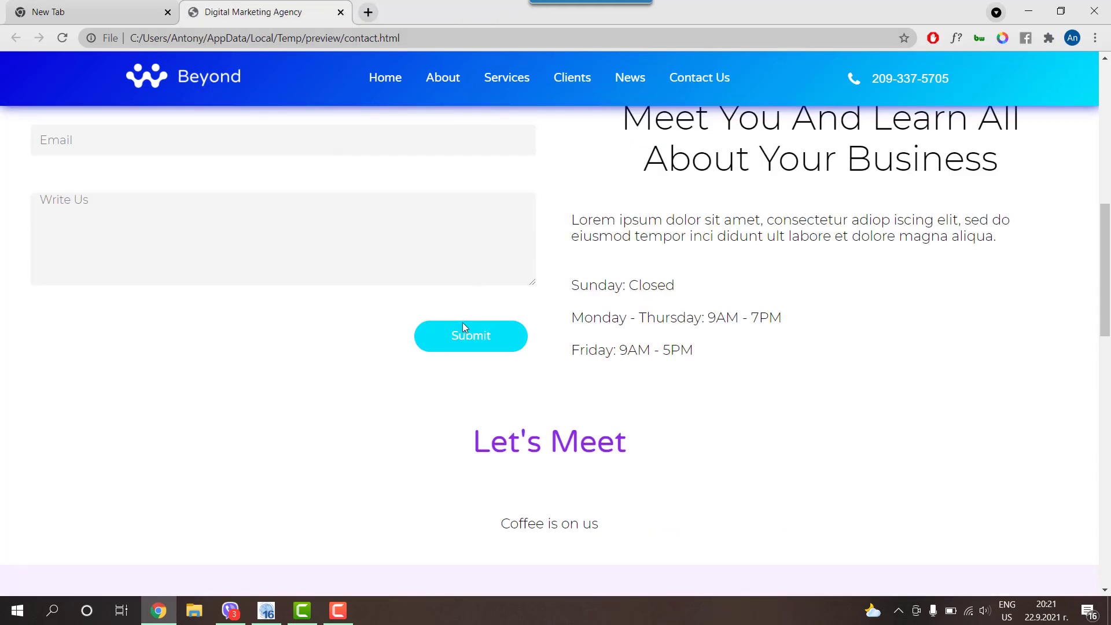
pyautogui.click(1029, 12)
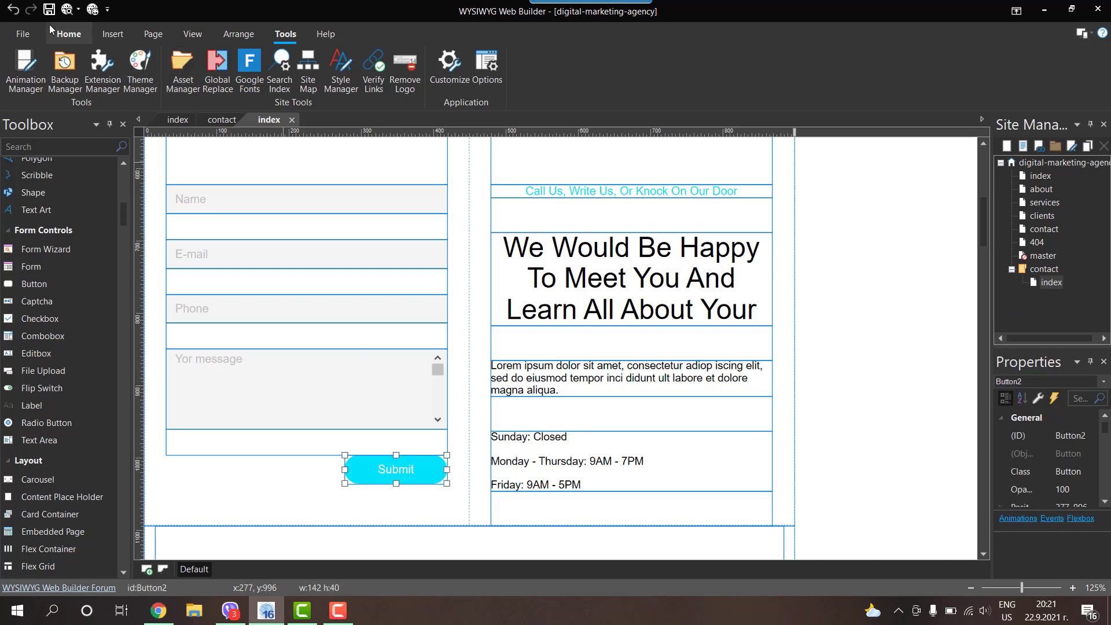
# Step: Add a hover transition changing the Submit button's background-color to blue-violet over 500 ms
pyautogui.click(72, 34)
pyautogui.click(398, 66)
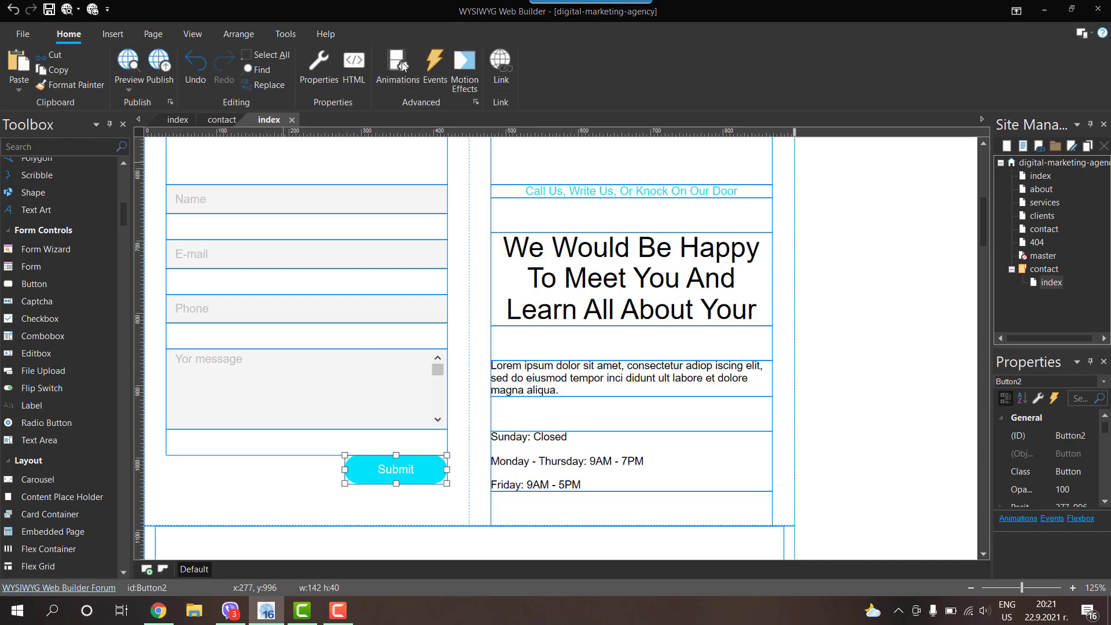
pyautogui.click(679, 326)
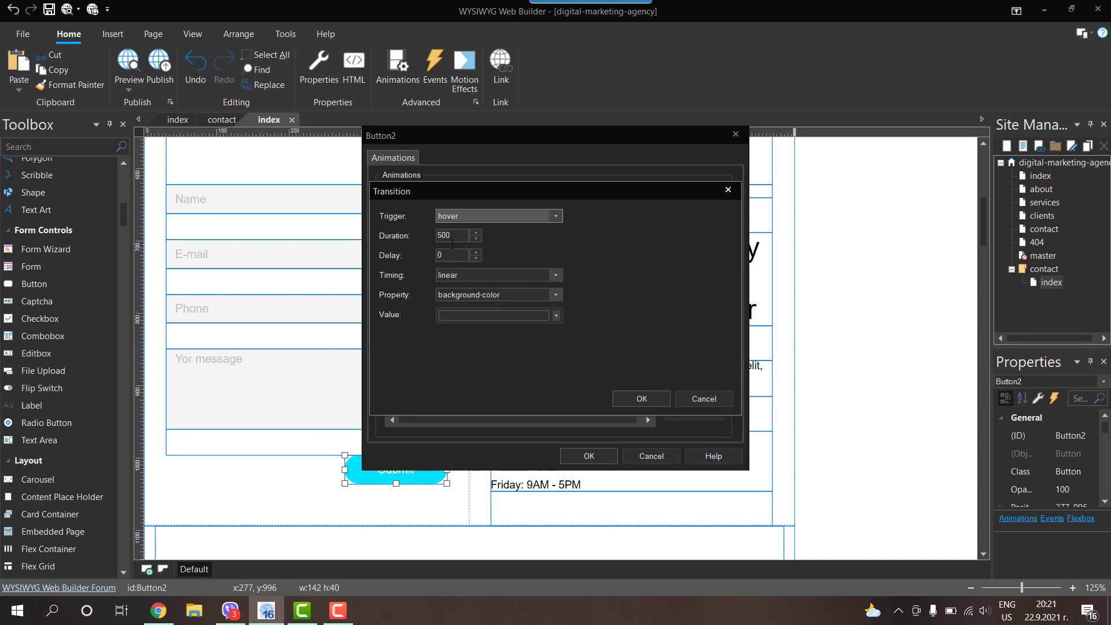
pyautogui.click(453, 217)
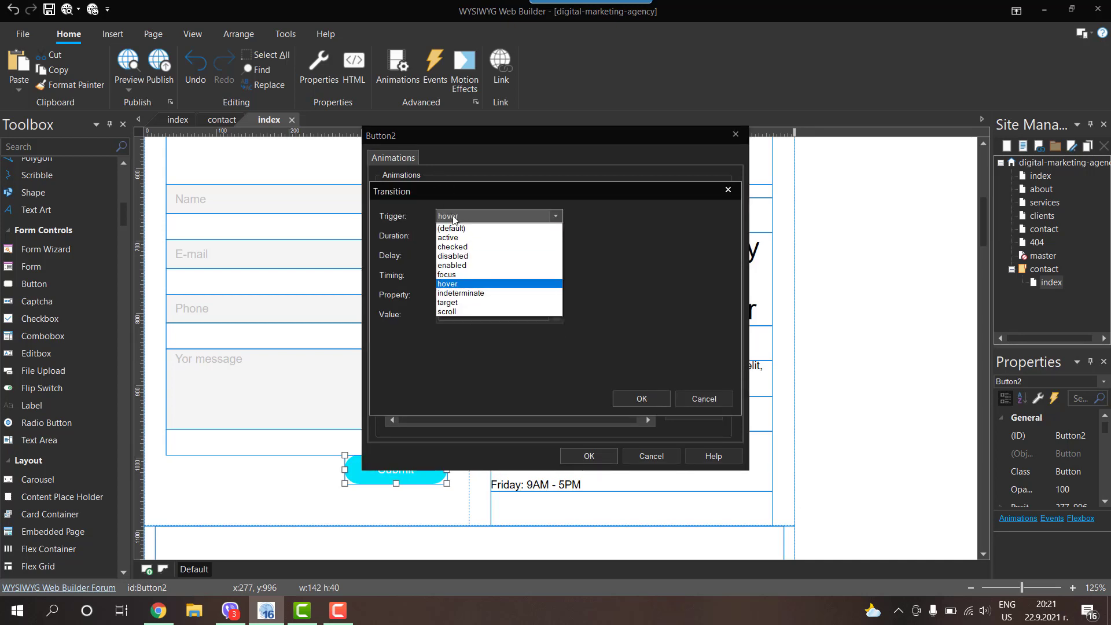
pyautogui.click(458, 287)
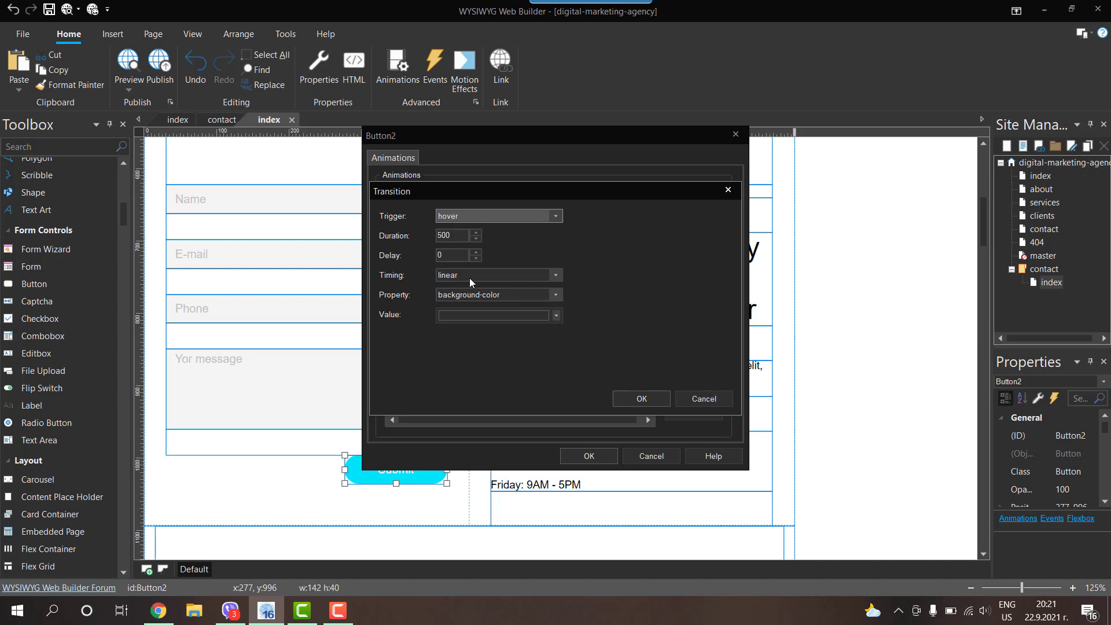
pyautogui.click(490, 315)
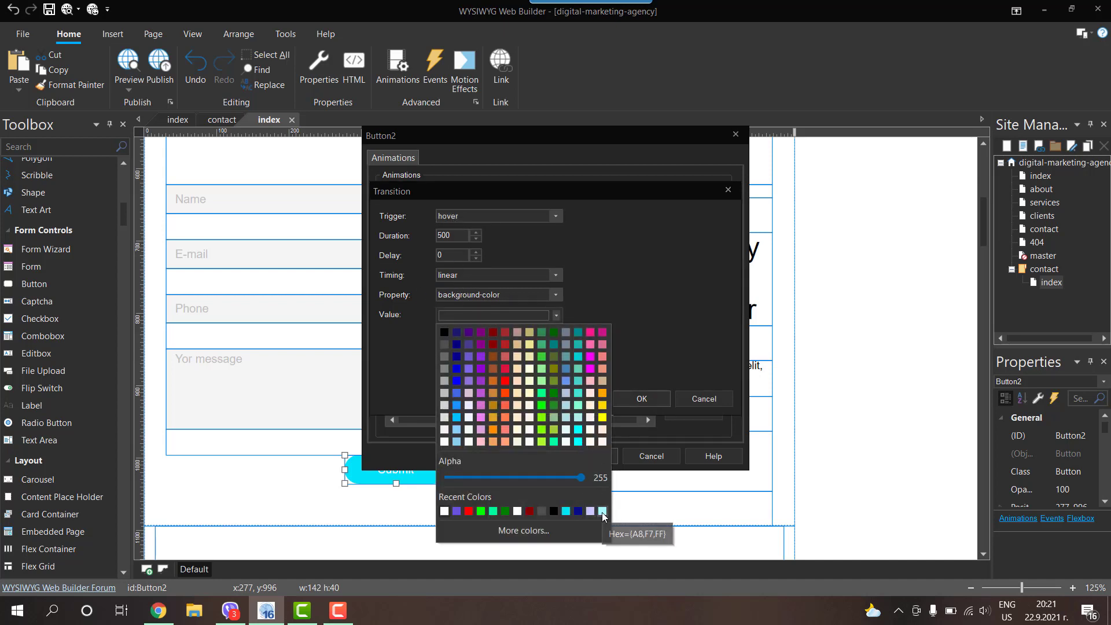
pyautogui.click(456, 511)
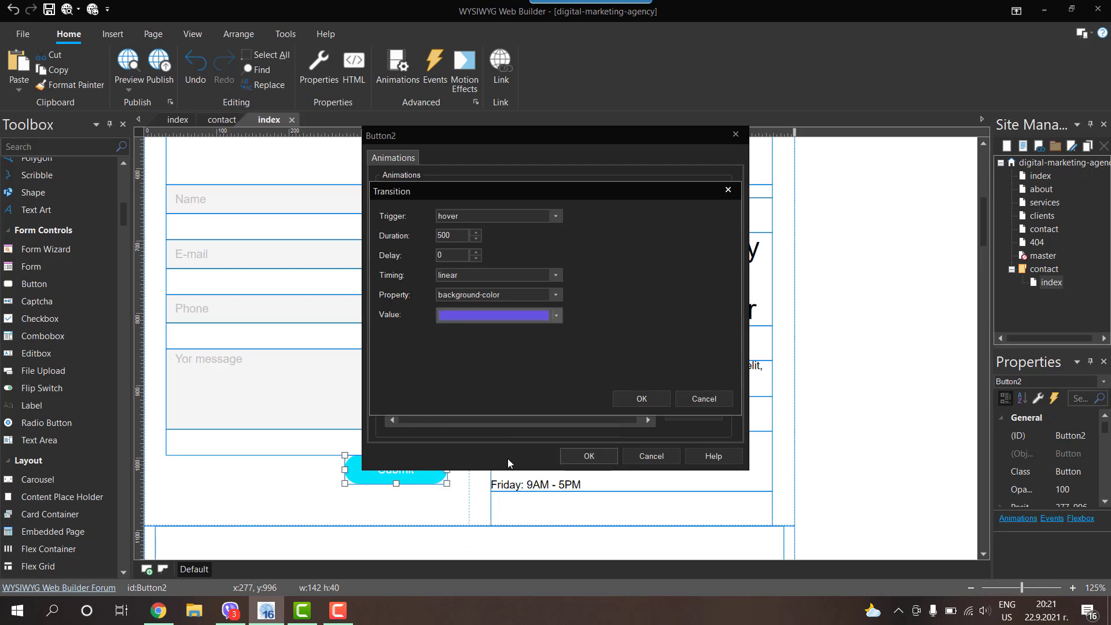
pyautogui.click(631, 396)
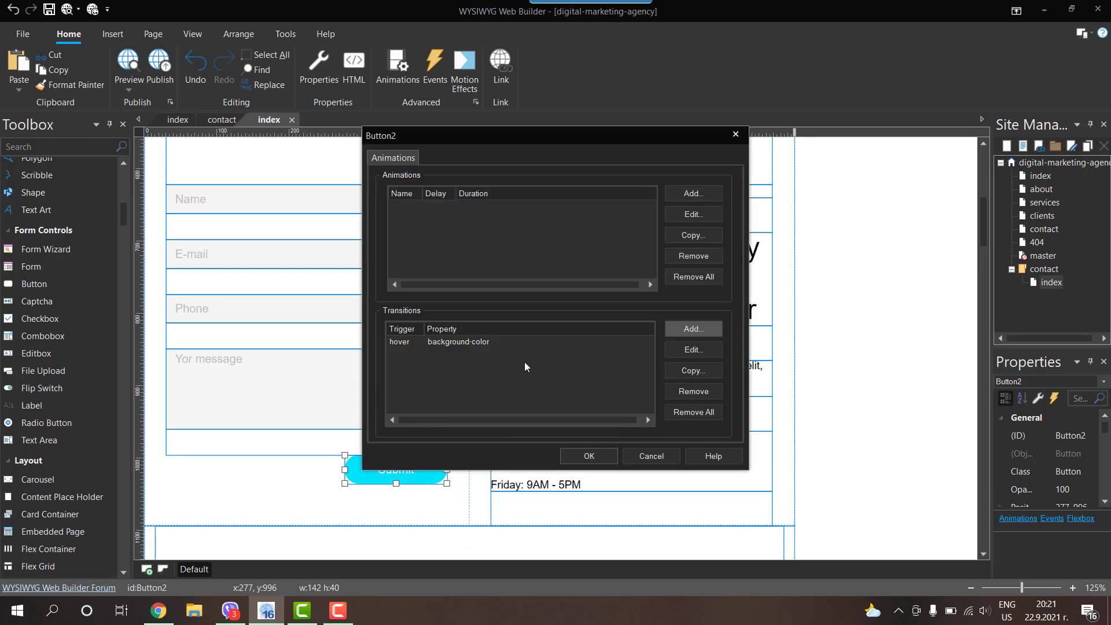
pyautogui.click(588, 456)
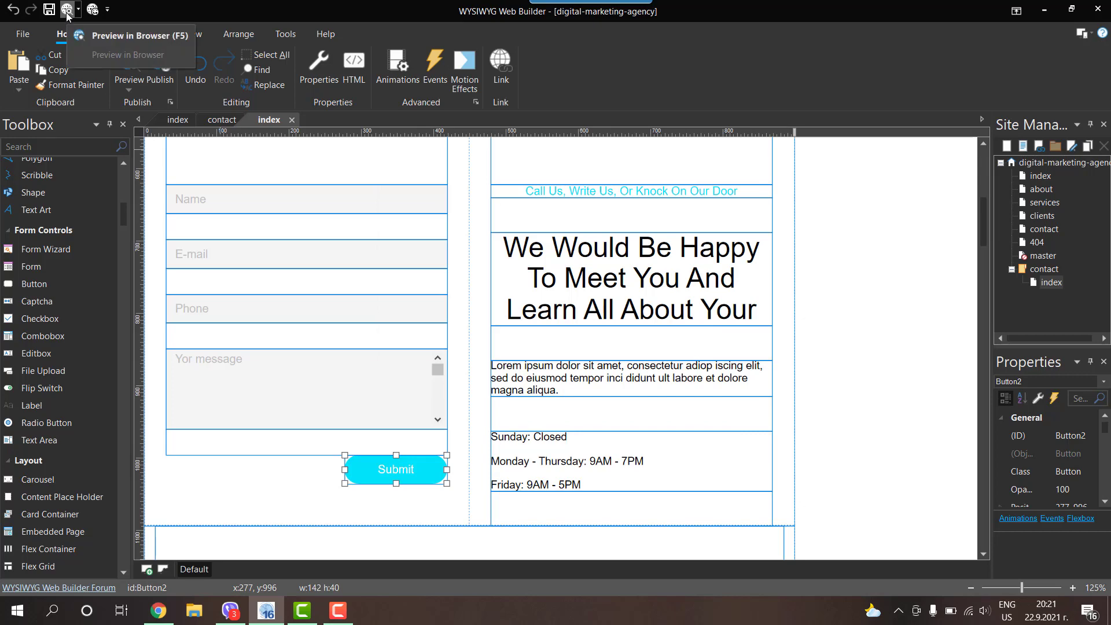
pyautogui.click(67, 13)
pyautogui.scroll(-6, 402, 231)
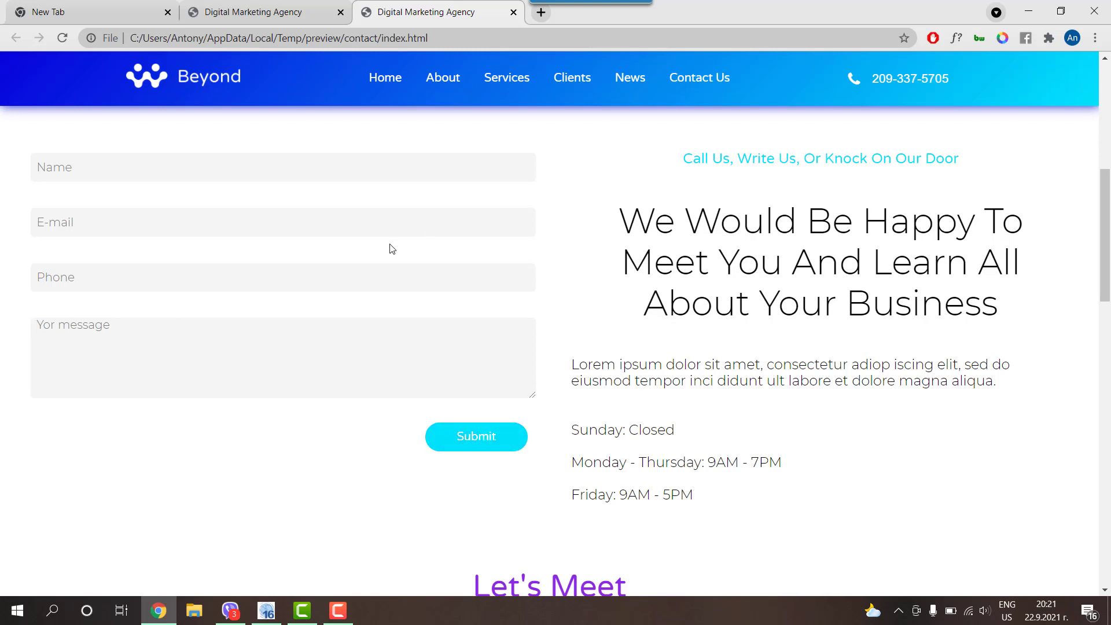
pyautogui.click(1028, 10)
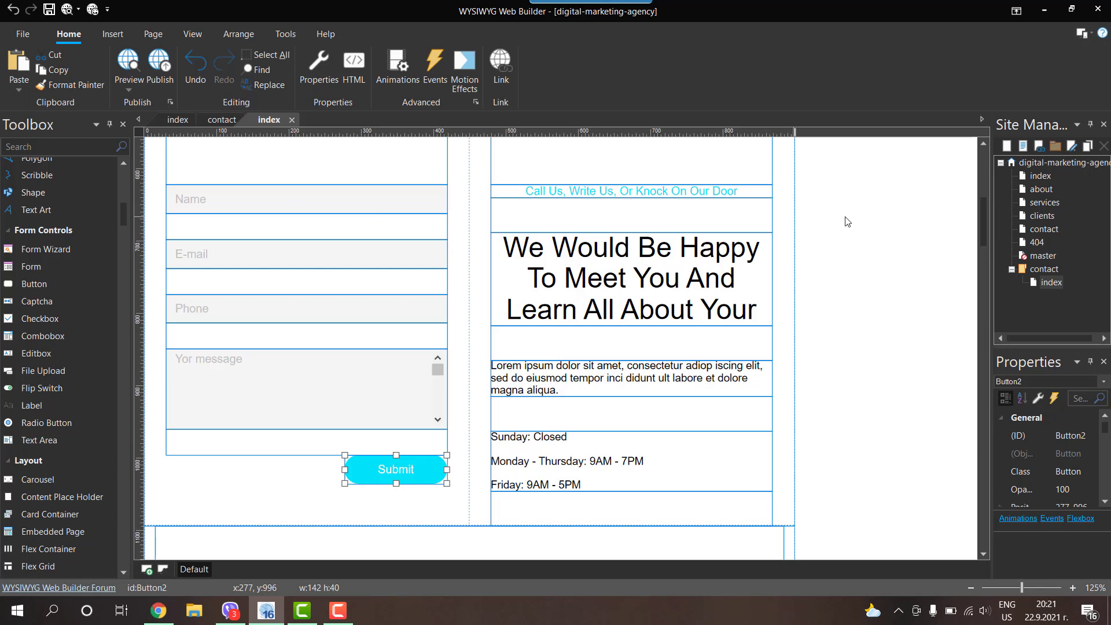
# Step: Open the Name edit box's properties, then test the Tab focus order in the Chrome preview
pyautogui.doubleClick(199, 199)
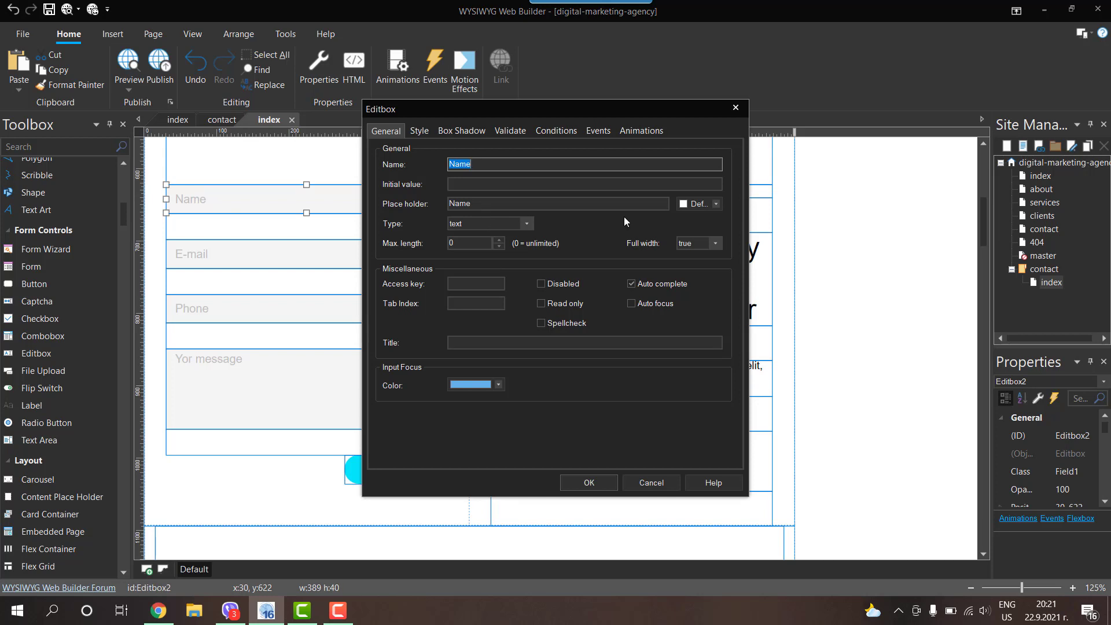
pyautogui.click(158, 610)
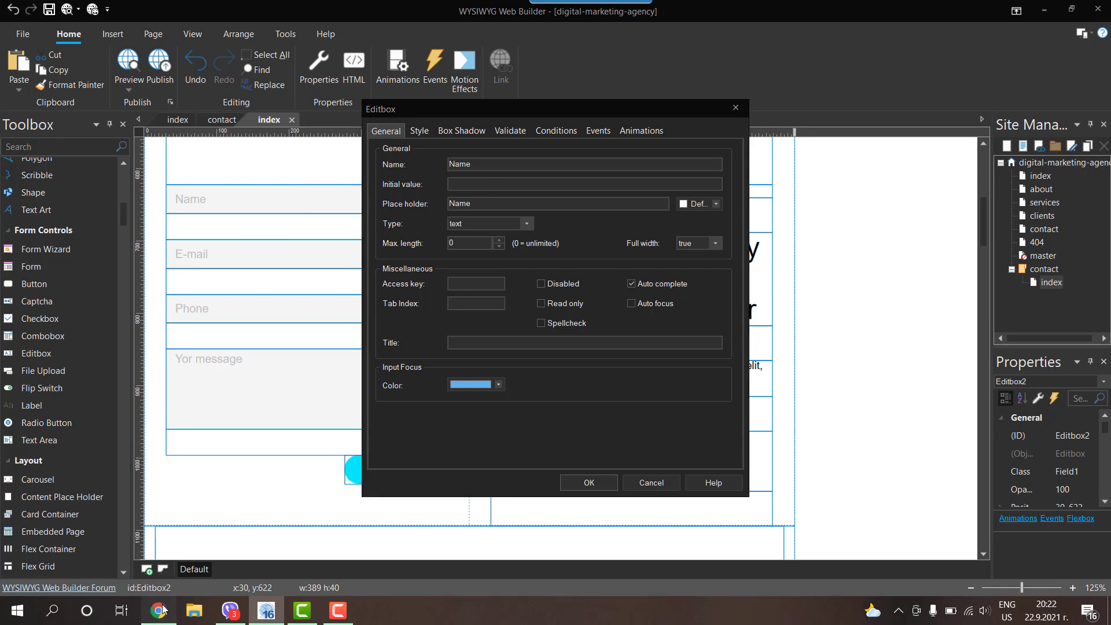
pyautogui.click(115, 167)
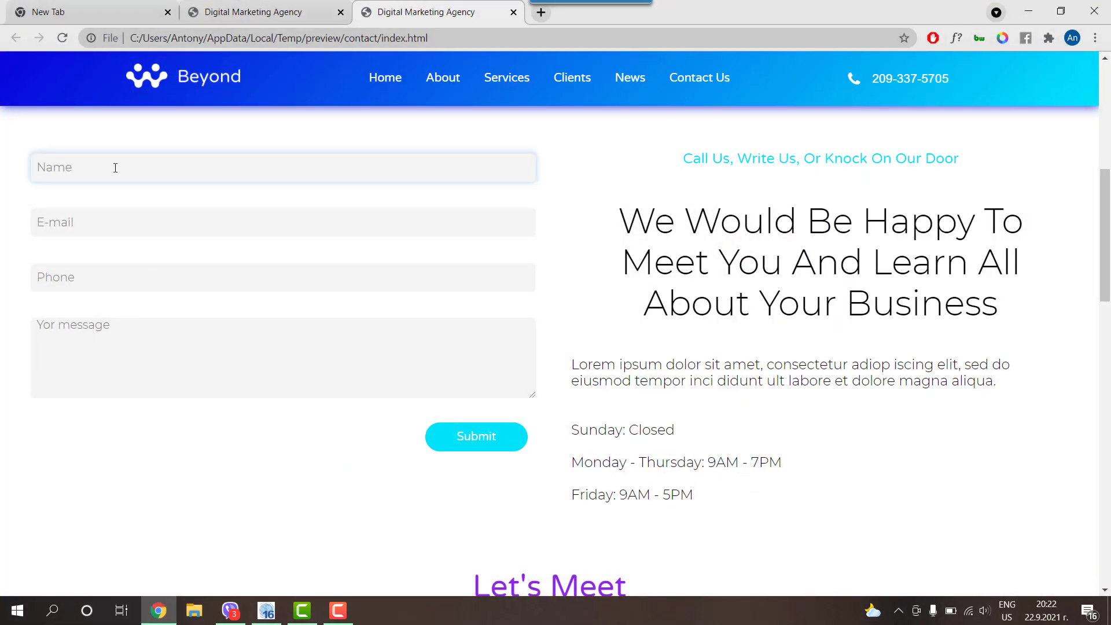
pyautogui.press('Tab')
pyautogui.press('Tab')
pyautogui.press('Tab')
pyautogui.press('Tab')
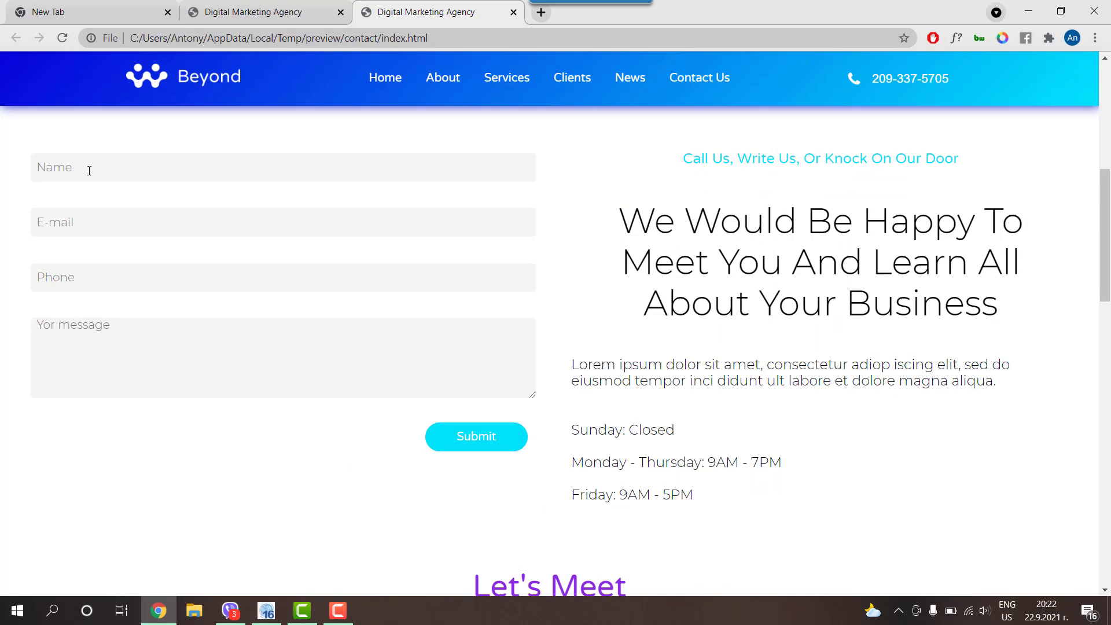
pyautogui.click(85, 169)
pyautogui.press('Tab')
pyautogui.press('Tab')
pyautogui.press('Tab')
pyautogui.press('Tab')
pyautogui.click(1029, 11)
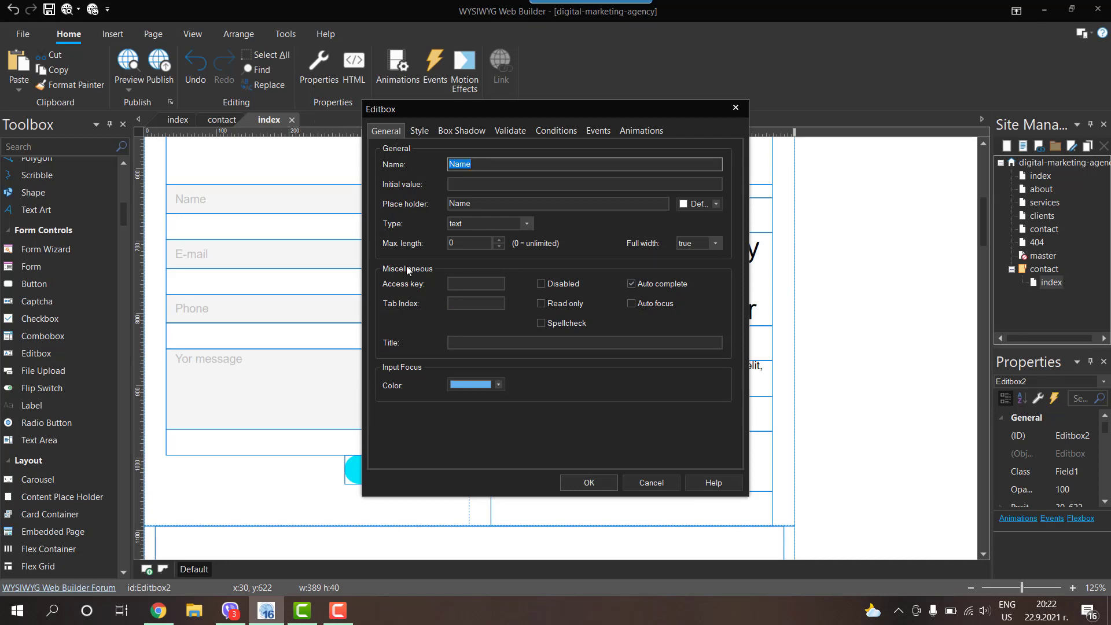
# Step: Set the Name field's Tab Index to 1 and update the E-mail field's Tab Index
pyautogui.click(735, 108)
pyautogui.doubleClick(300, 202)
pyautogui.click(459, 301)
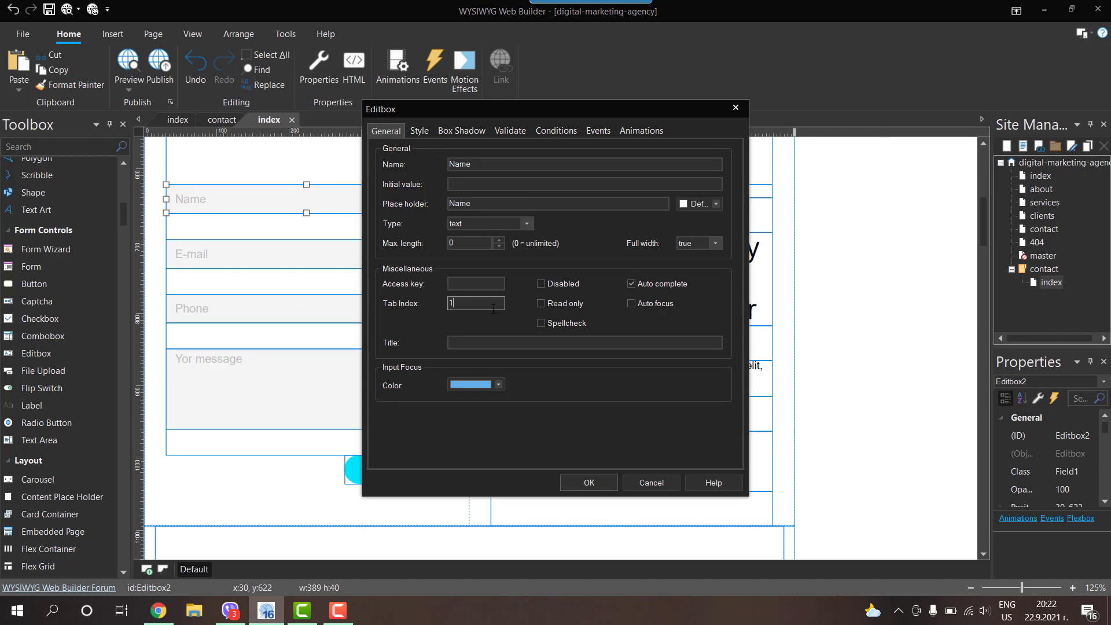
pyautogui.click(579, 477)
pyautogui.doubleClick(251, 254)
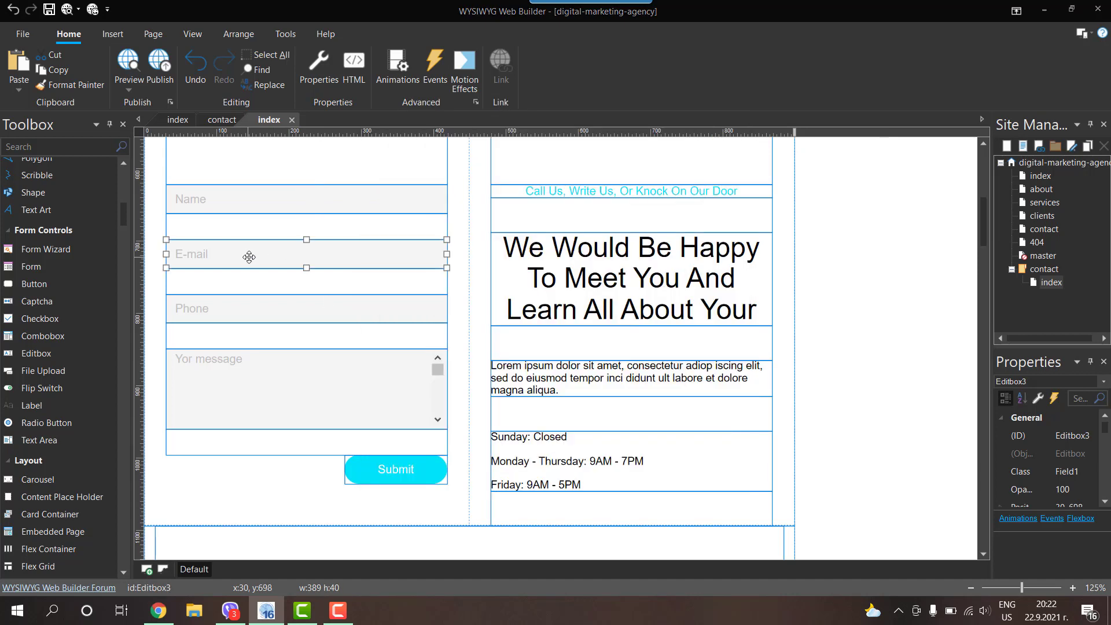
pyautogui.click(464, 303)
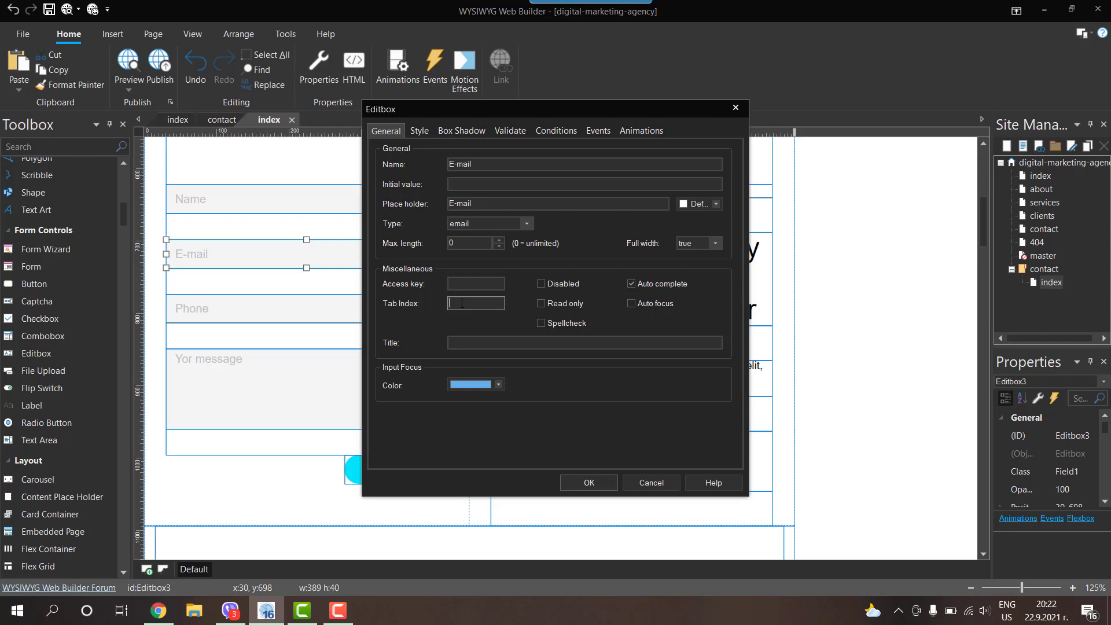
pyautogui.click(590, 479)
# Step: Give the Phone field Tab Index 3, the message box 4, and set the Submit button's Tab Index
pyautogui.doubleClick(303, 302)
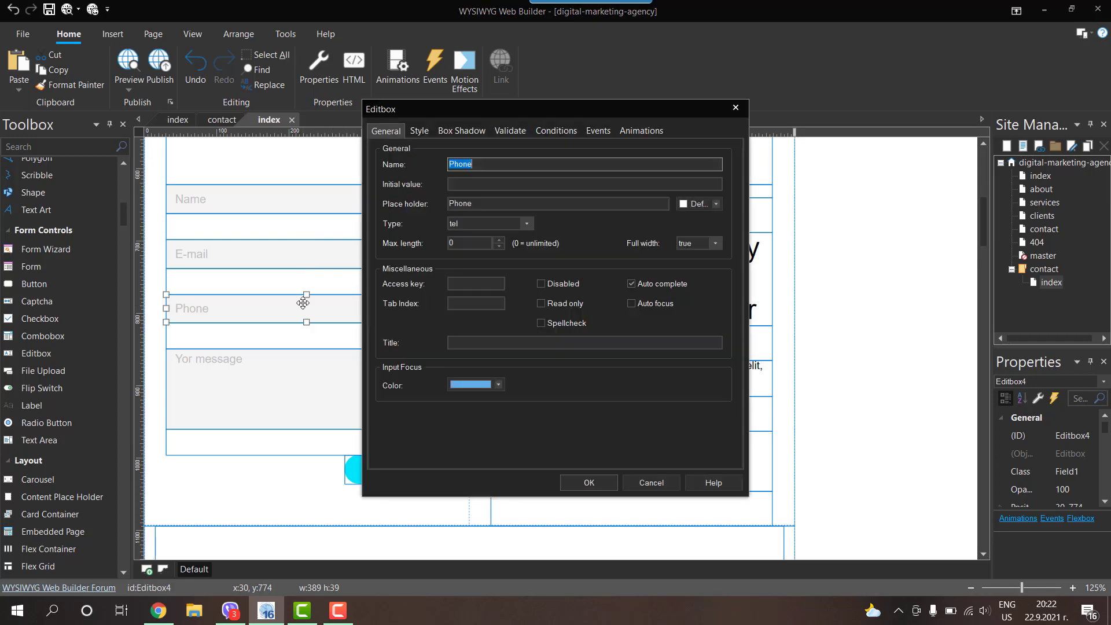
pyautogui.click(471, 302)
pyautogui.write('3')
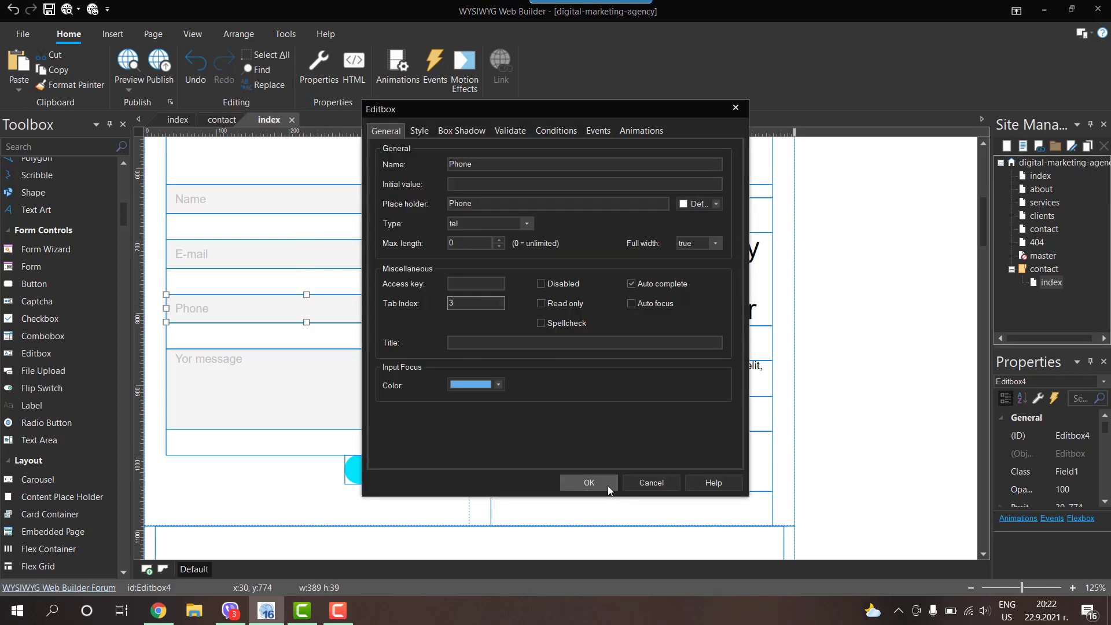
pyautogui.click(604, 484)
pyautogui.doubleClick(270, 379)
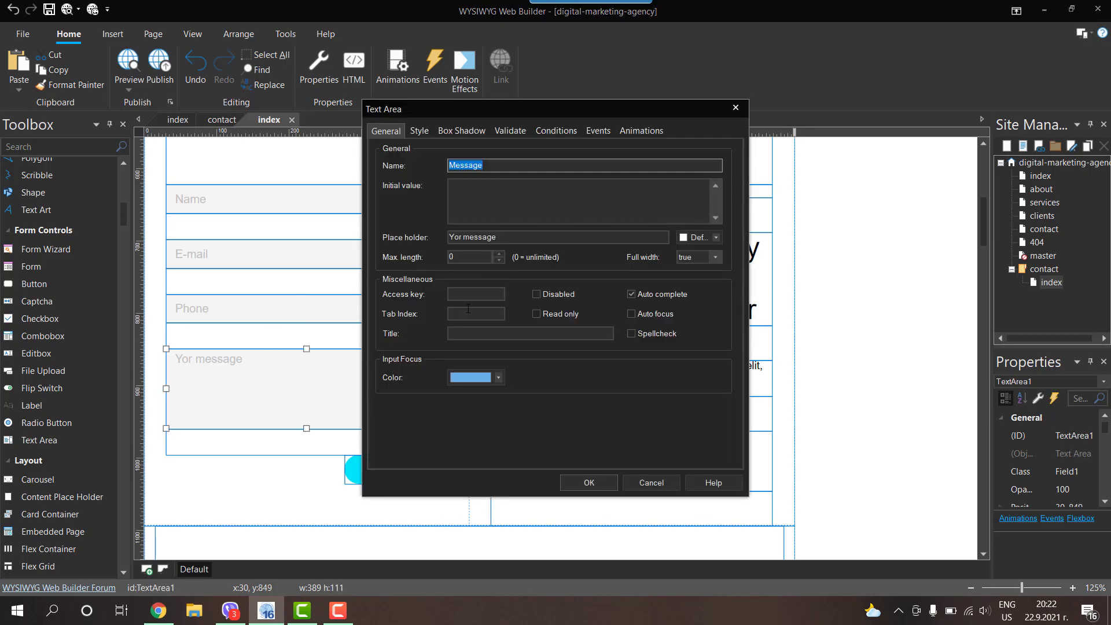
pyautogui.click(468, 311)
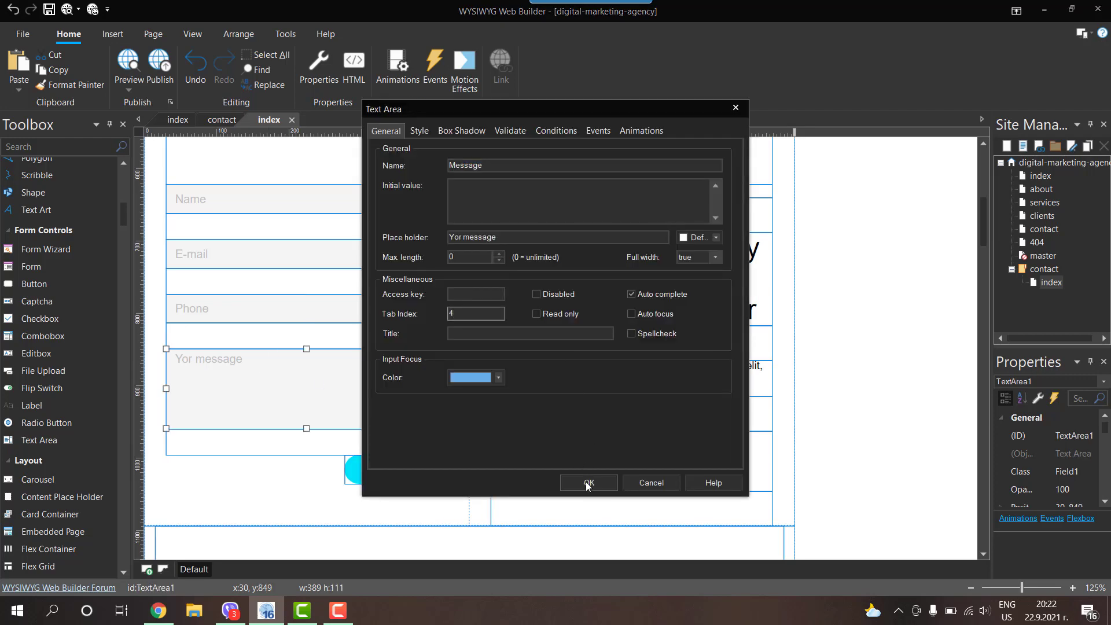
pyautogui.write('4')
pyautogui.click(587, 483)
pyautogui.doubleClick(389, 465)
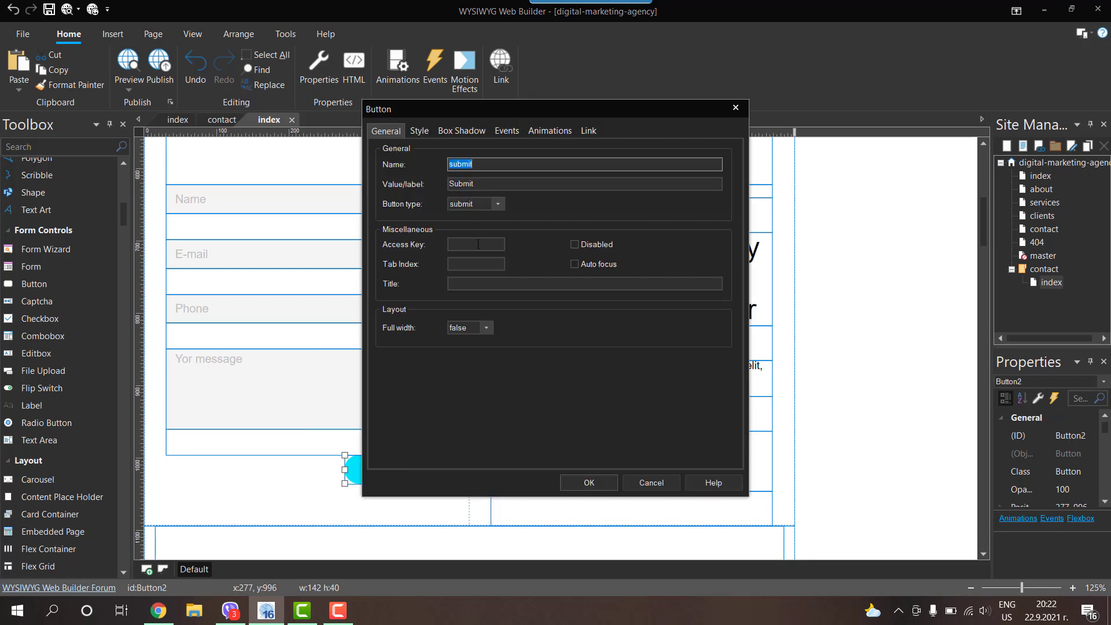
pyautogui.click(463, 265)
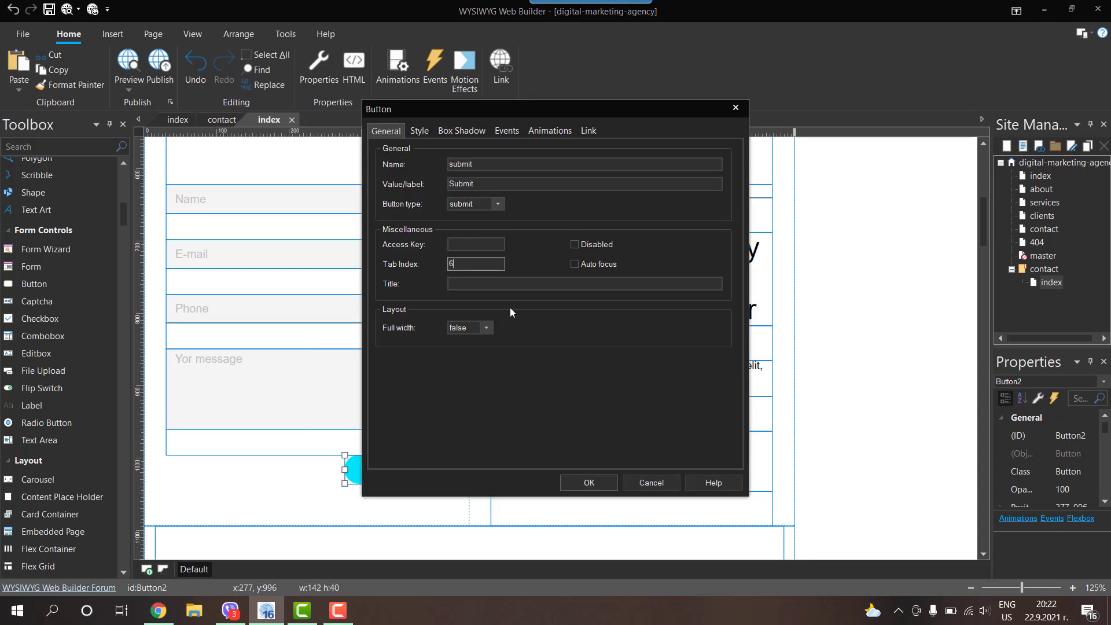
pyautogui.click(584, 483)
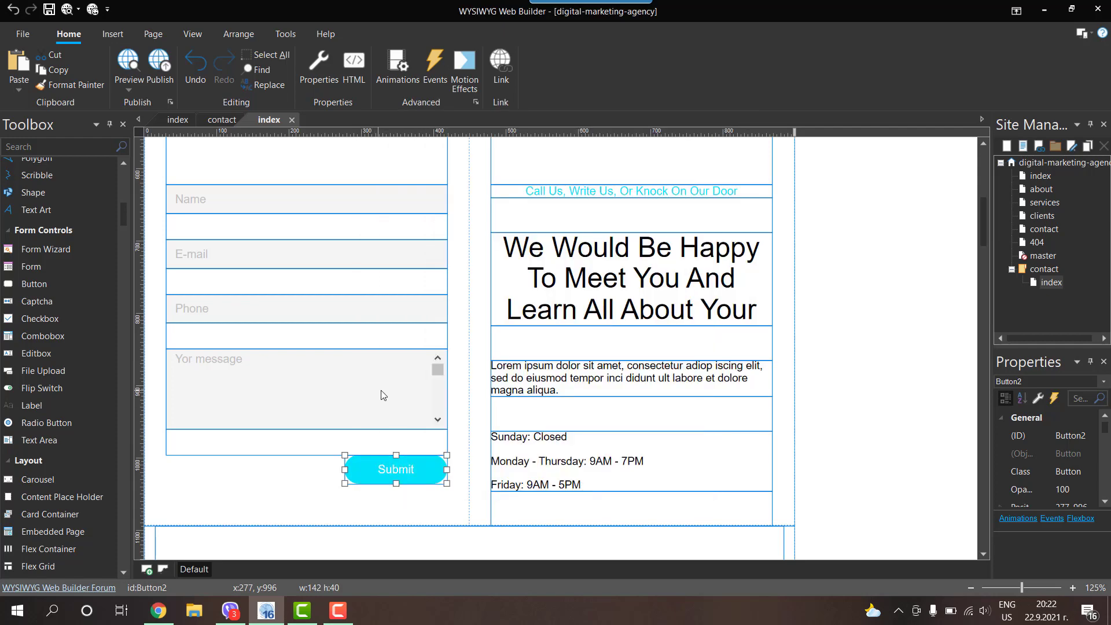
# Step: Preview the contact page in Chrome, check focus moves through Name, E-mail and Phone, then minimise it
pyautogui.click(65, 9)
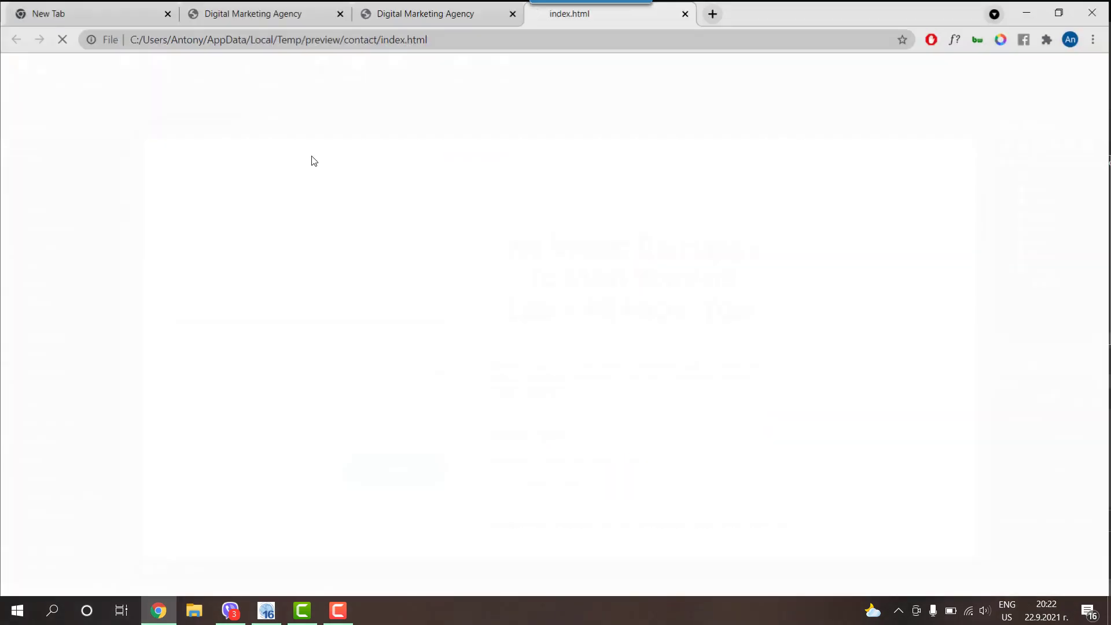
pyautogui.scroll(-7, 162, 266)
pyautogui.press('Tab')
pyautogui.press('Tab')
pyautogui.press('Tab')
pyautogui.press('Tab')
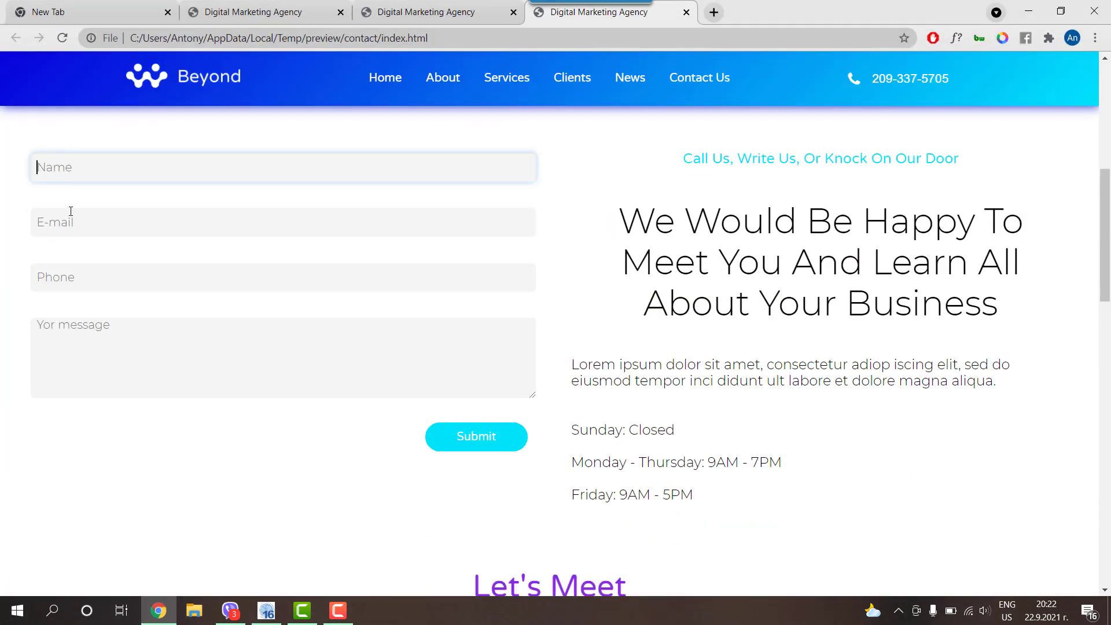
pyautogui.click(72, 289)
pyautogui.click(70, 217)
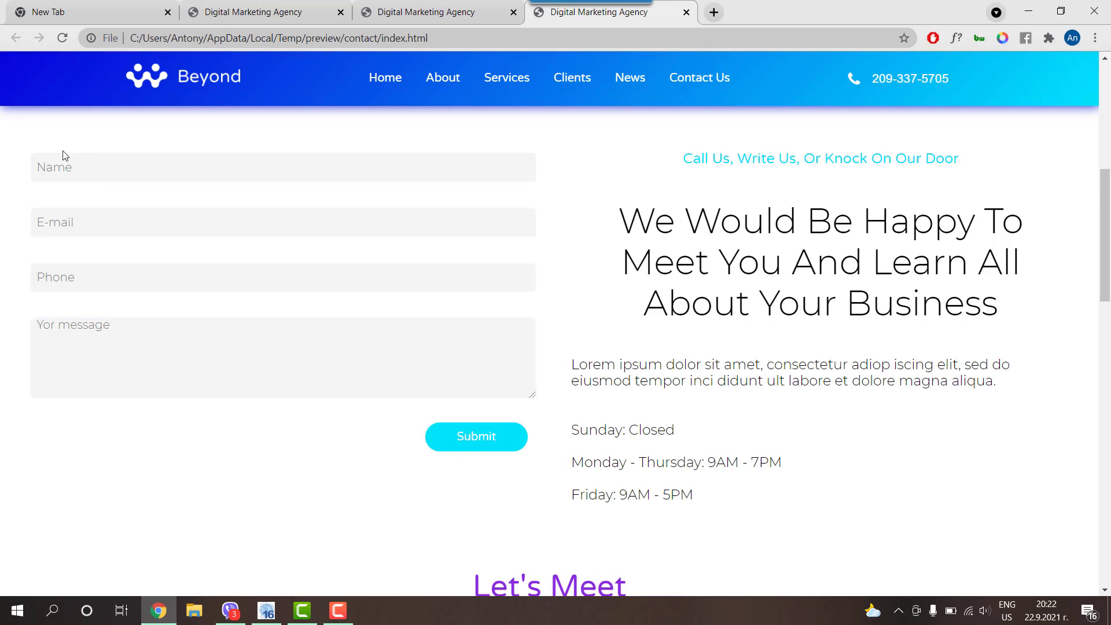
pyautogui.click(34, 169)
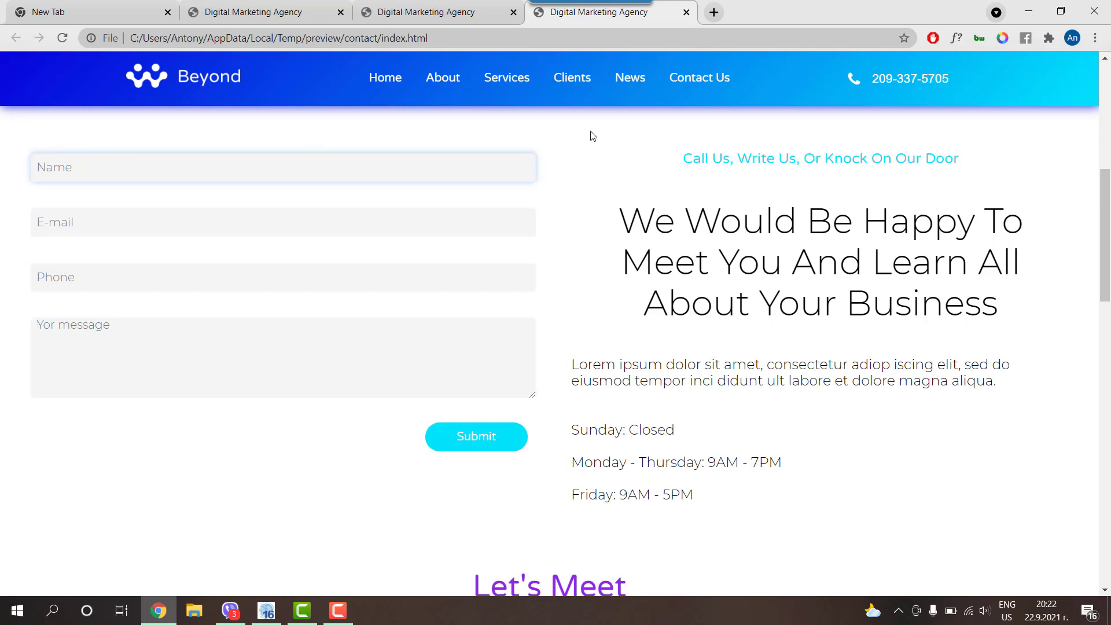
pyautogui.click(1028, 12)
# Step: Set Input Focus Color to Disabled for the Name and E-mail fields
pyautogui.doubleClick(266, 199)
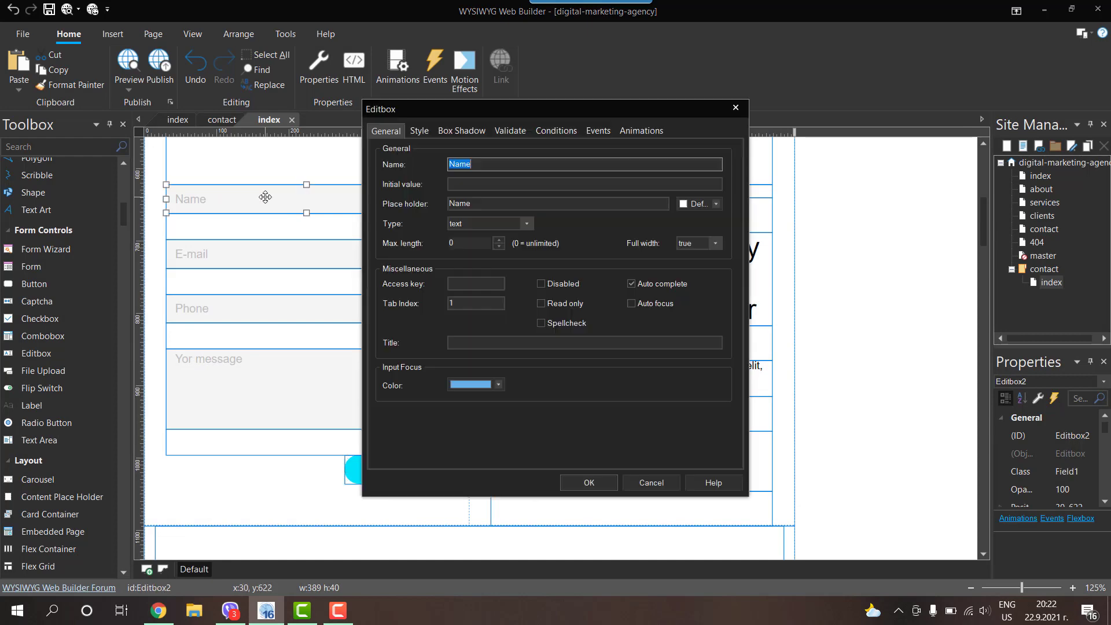
pyautogui.click(459, 385)
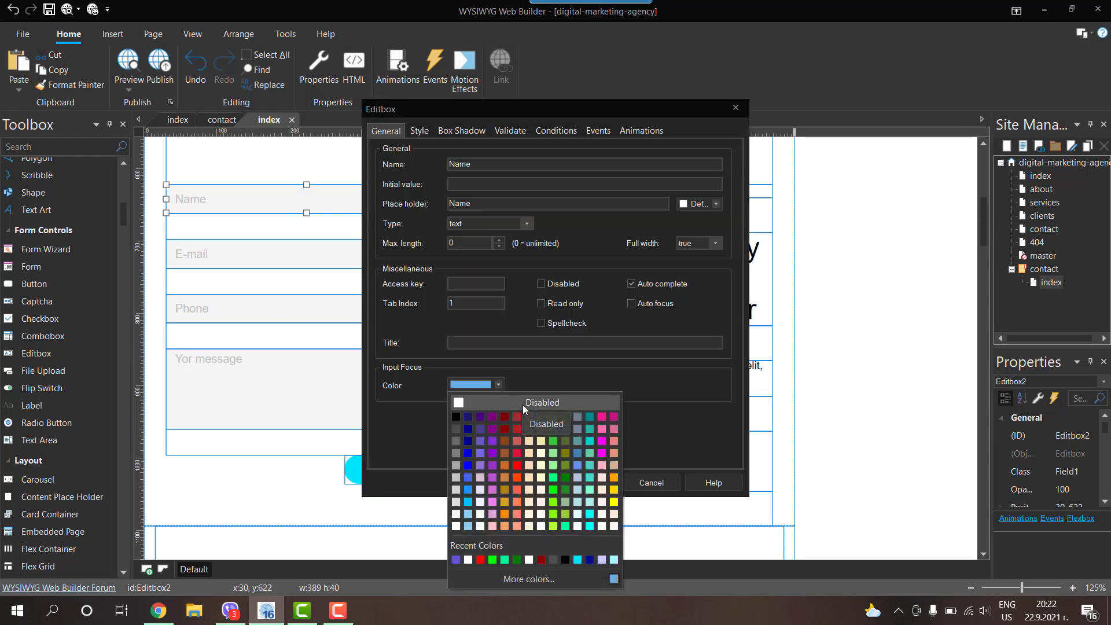
pyautogui.click(542, 402)
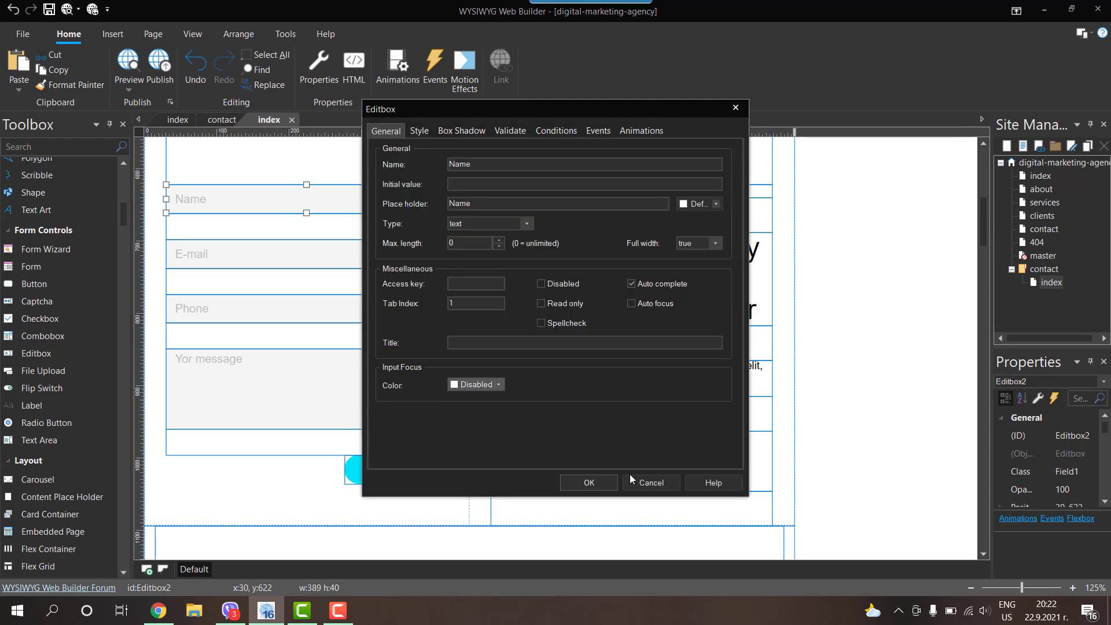
pyautogui.click(567, 485)
pyautogui.doubleClick(280, 250)
pyautogui.click(474, 386)
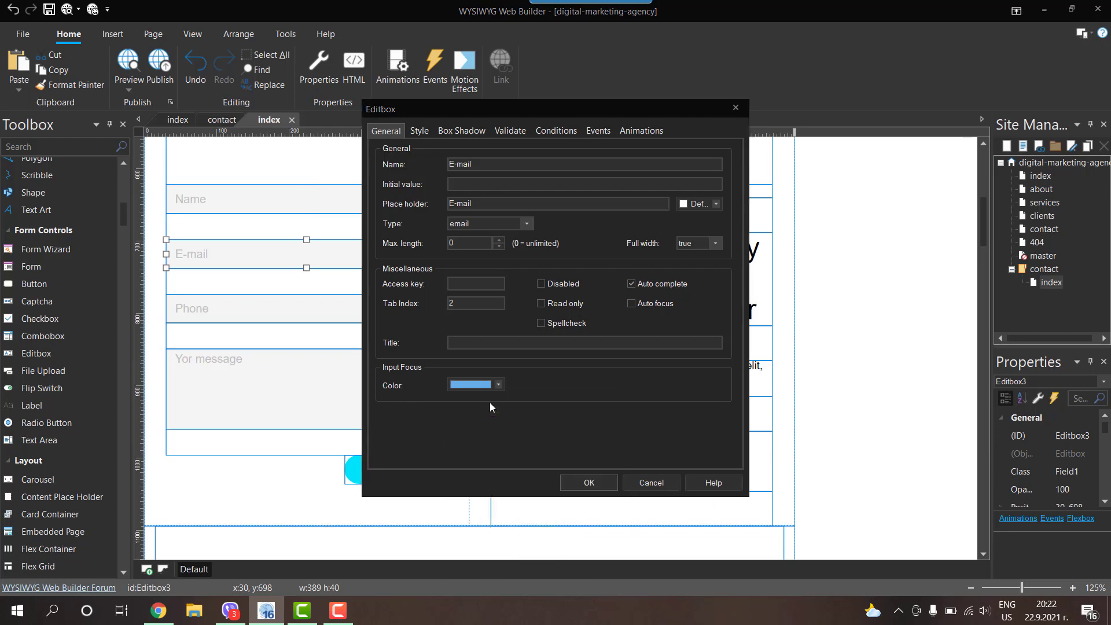
pyautogui.click(490, 401)
pyautogui.click(587, 483)
# Step: Disable the input focus colour on the Phone field and message box, then deselect everything
pyautogui.doubleClick(342, 306)
pyautogui.click(474, 384)
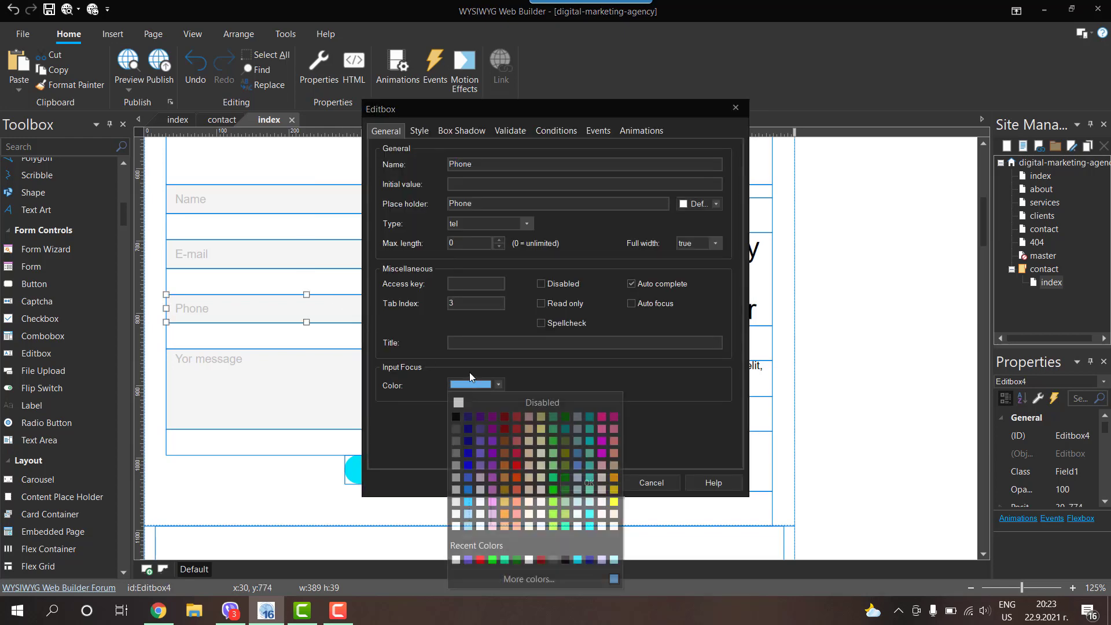
pyautogui.click(490, 401)
pyautogui.click(588, 483)
pyautogui.doubleClick(279, 367)
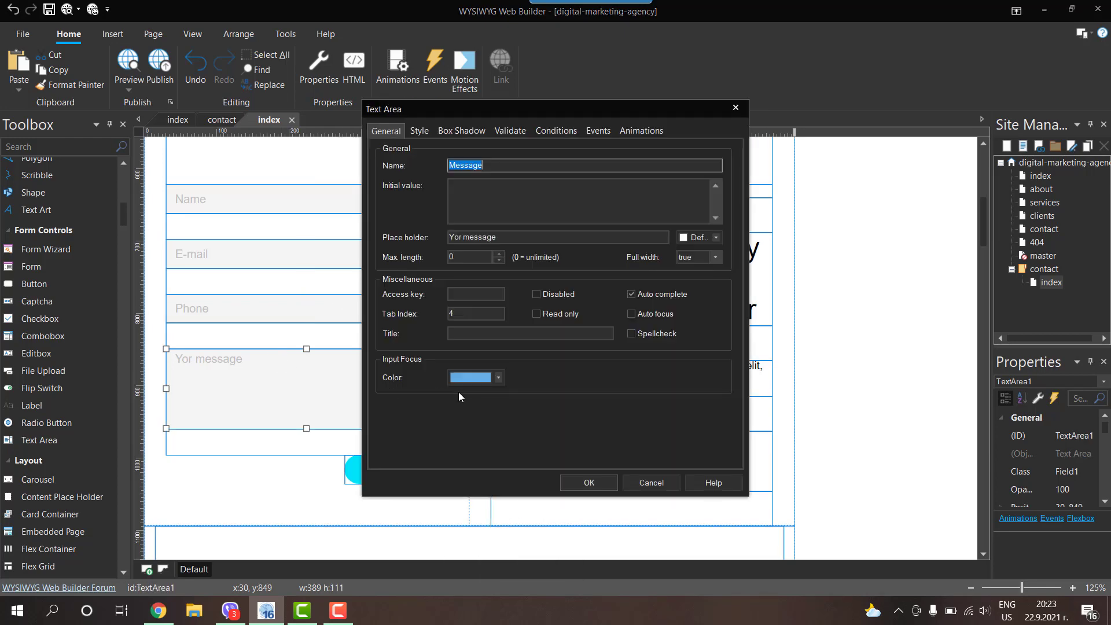
pyautogui.click(451, 379)
pyautogui.click(491, 397)
pyautogui.click(588, 480)
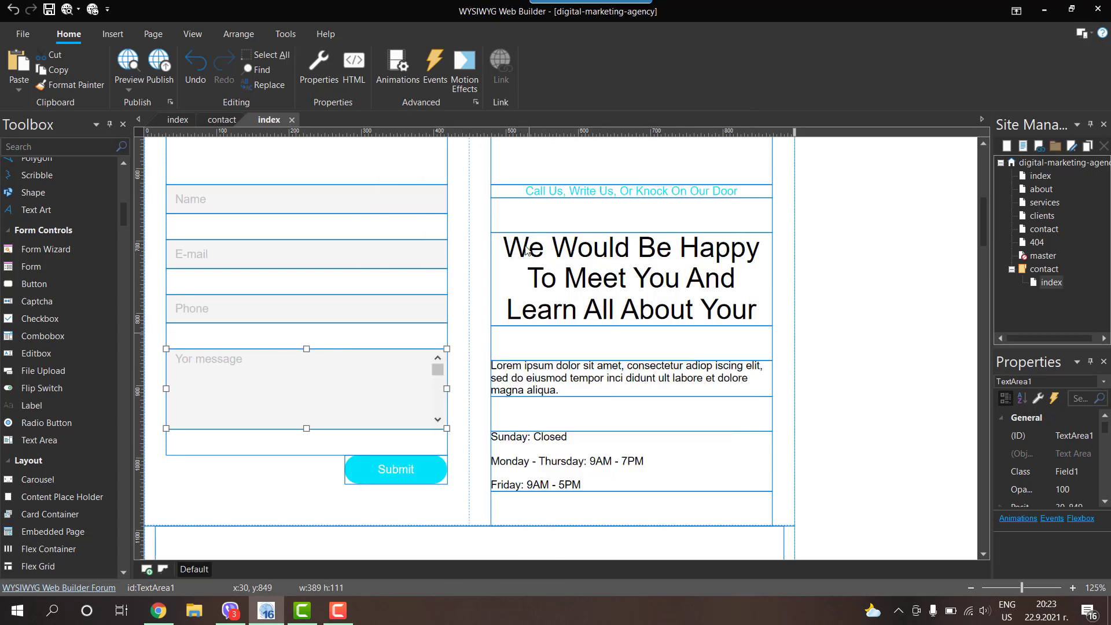
pyautogui.click(884, 220)
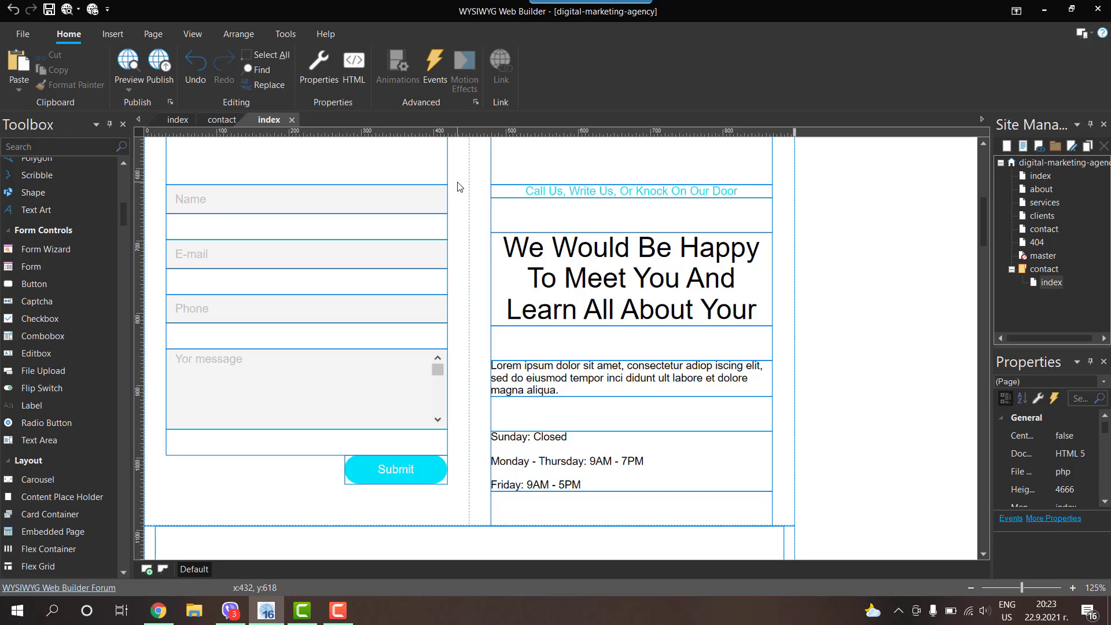
# Step: Enable the layout grid as a form and switch on the built-in PHP form processor script
pyautogui.scroll(3, 457, 185)
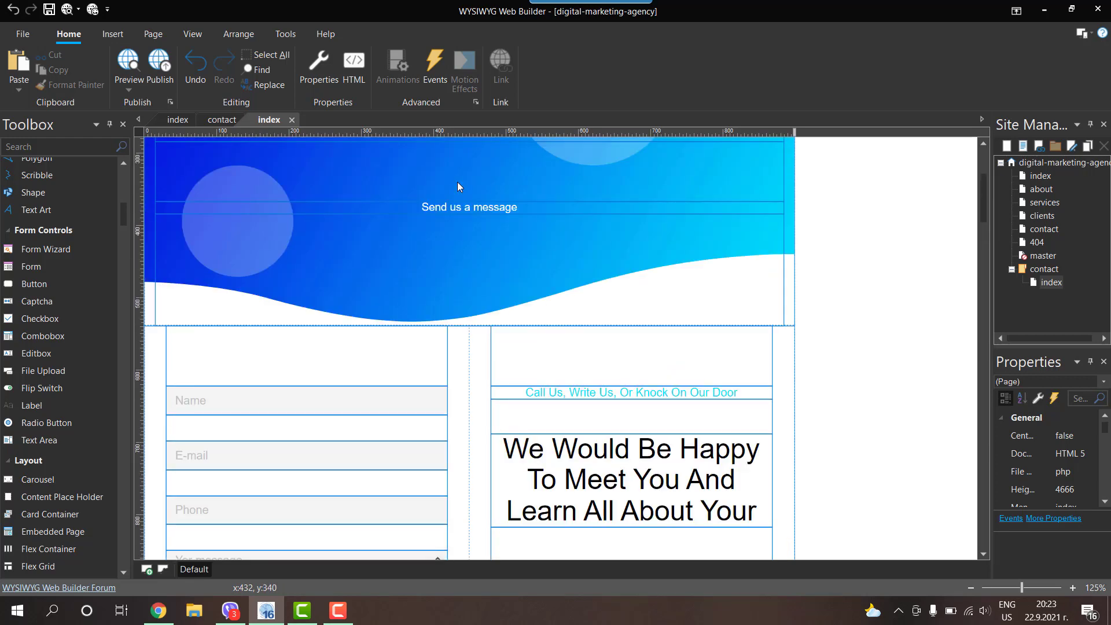
pyautogui.scroll(-3, 457, 185)
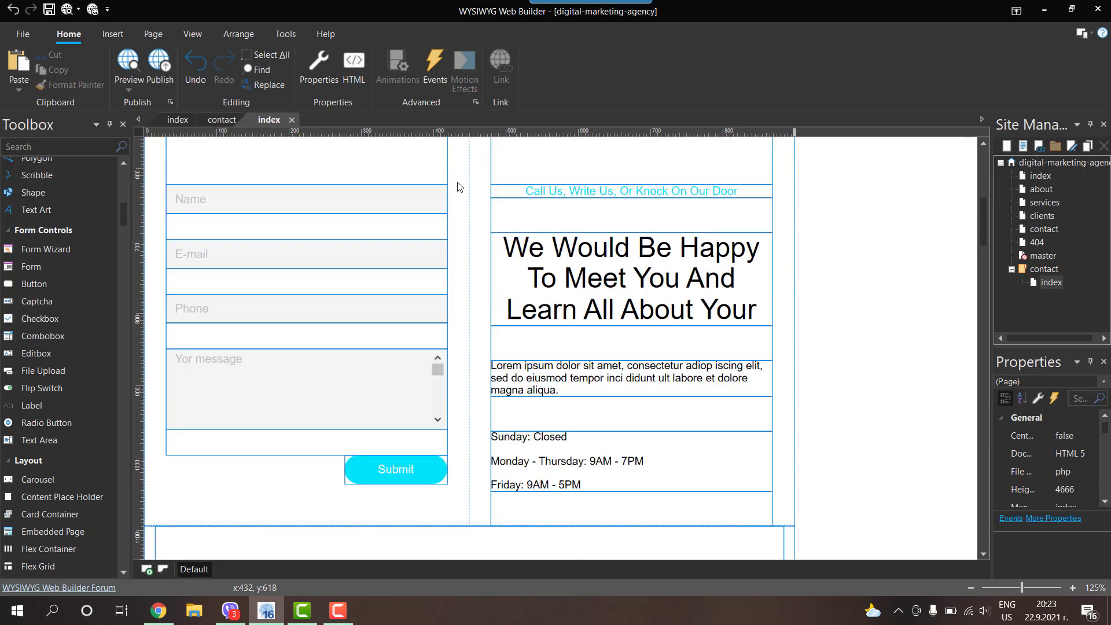
pyautogui.doubleClick(457, 223)
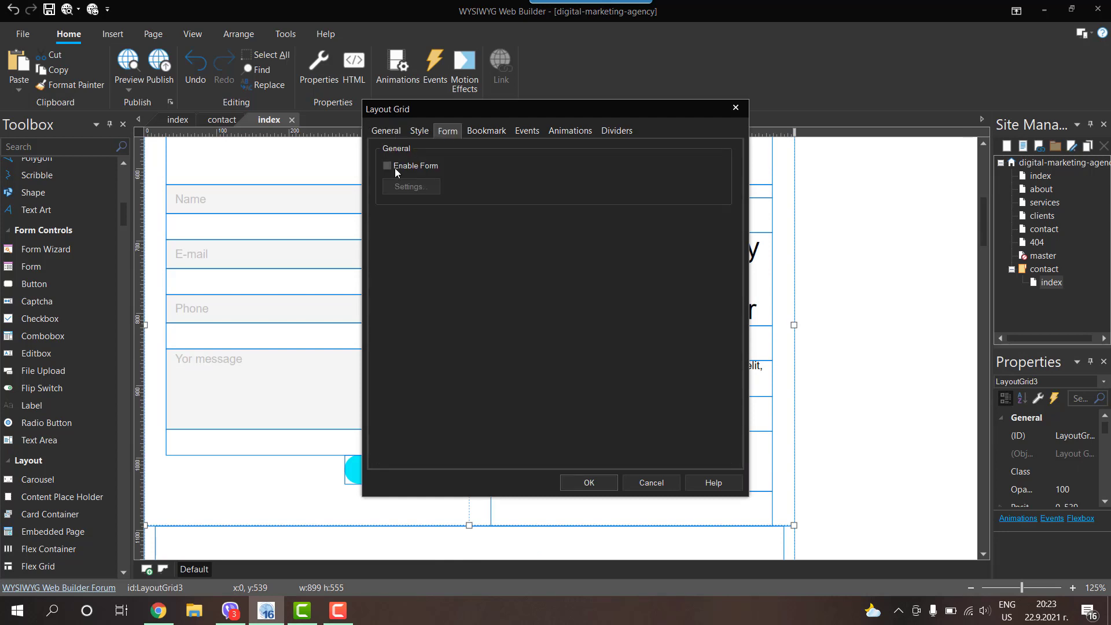
pyautogui.click(411, 188)
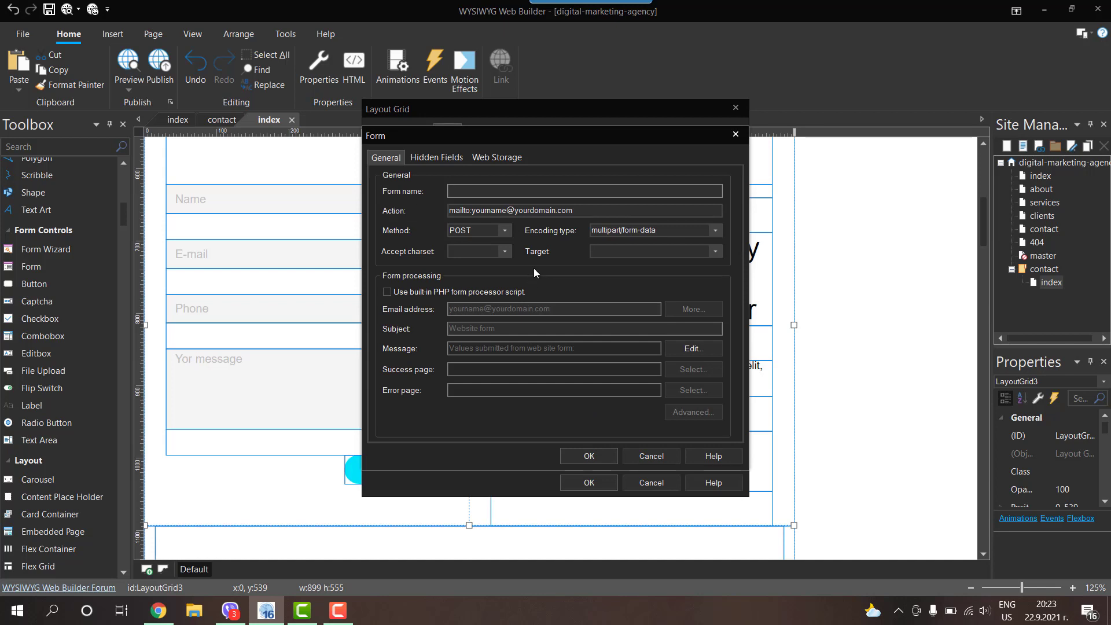
pyautogui.click(415, 292)
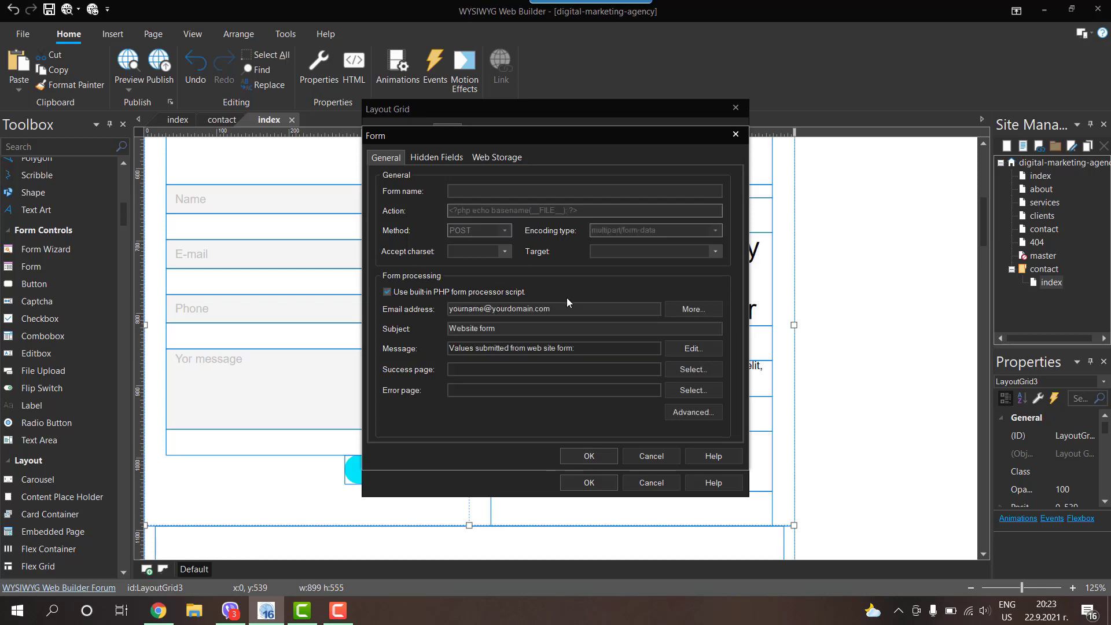
# Step: Replace the placeholder recipient with the site's e-mail address and review the Target and Accept charset lists
pyautogui.press('Tab')
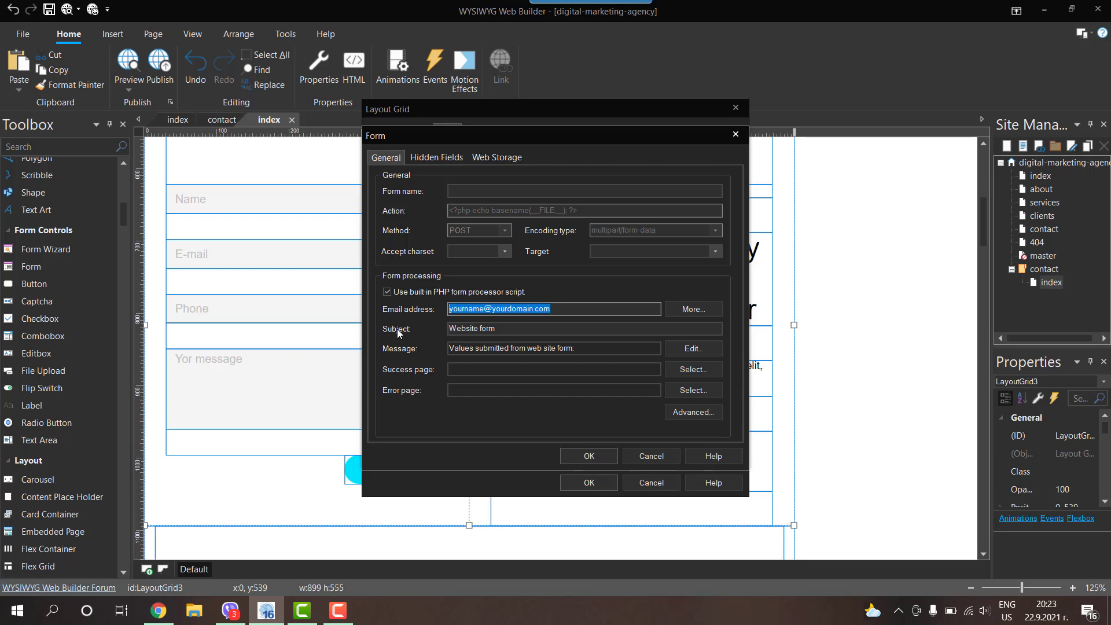
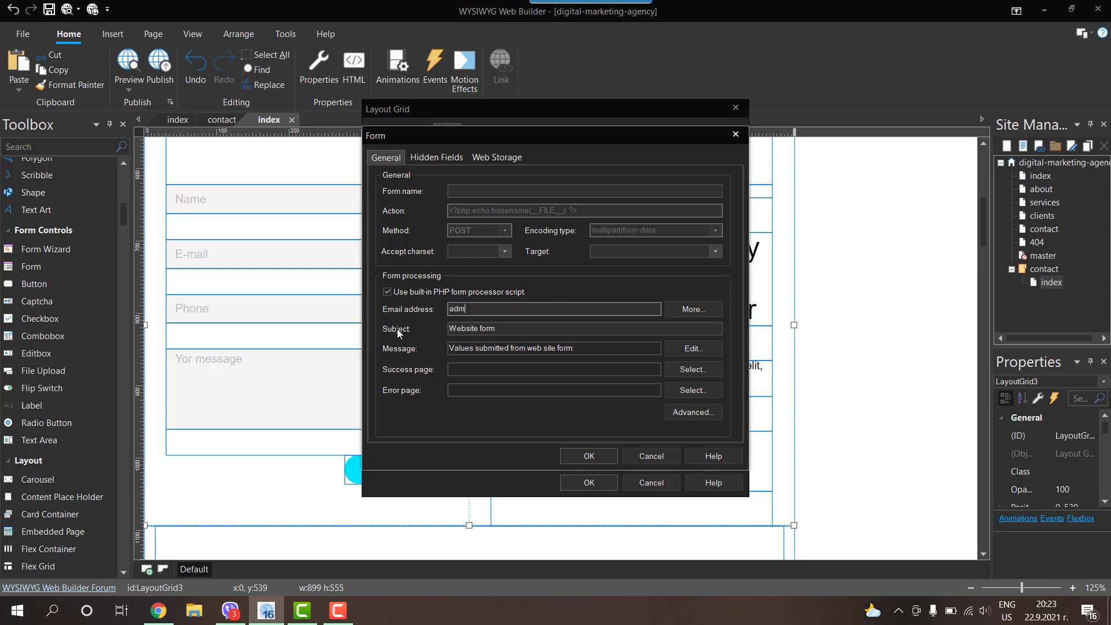
pyautogui.click(715, 251)
pyautogui.click(711, 250)
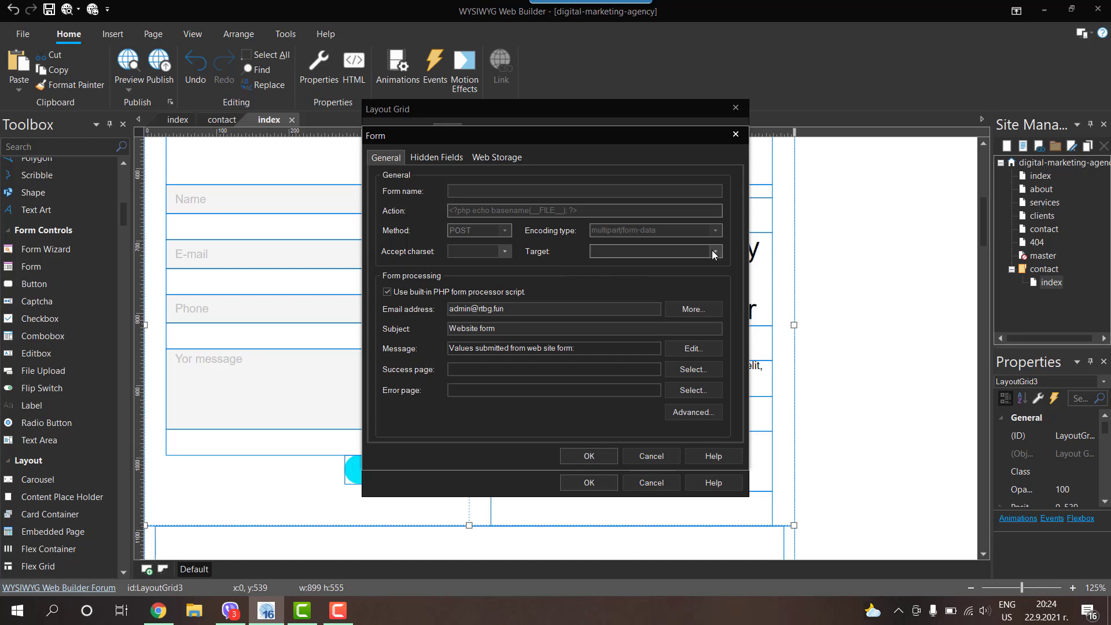
pyautogui.click(500, 253)
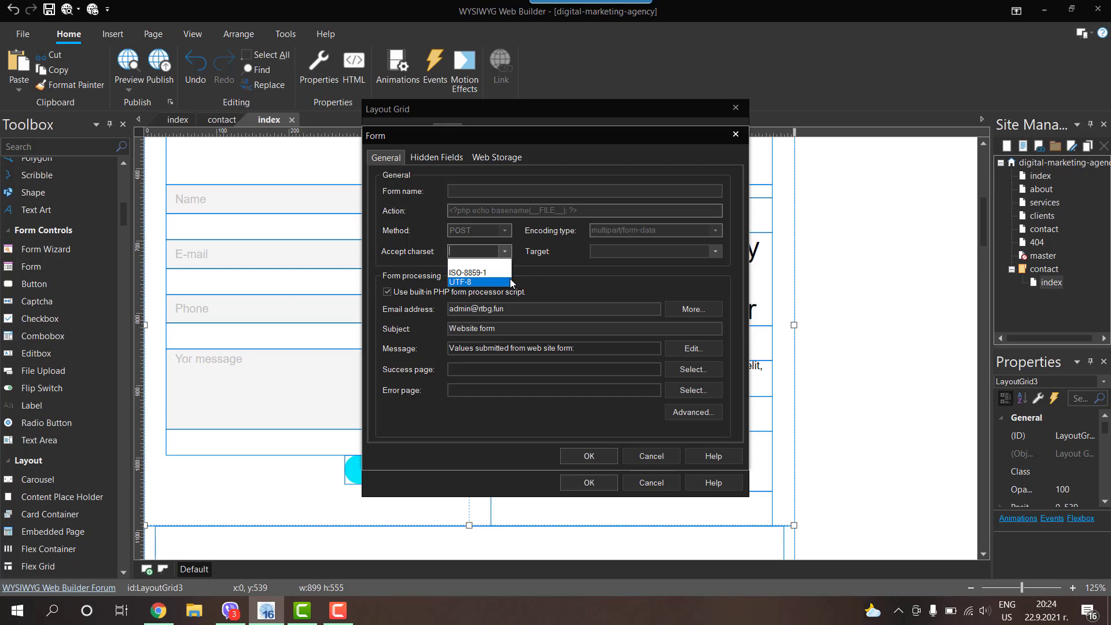
pyautogui.click(541, 280)
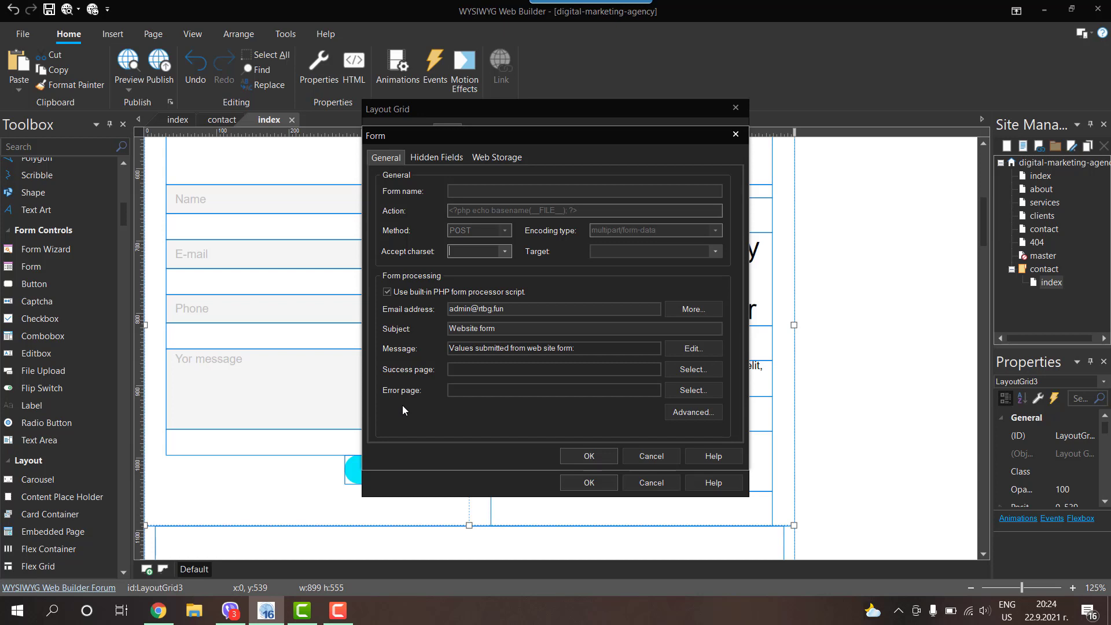
# Step: Keep the built-in PHP processor with subject 'Website form' and close the Form and Layout Grid dialogs
pyautogui.click(589, 456)
pyautogui.click(588, 483)
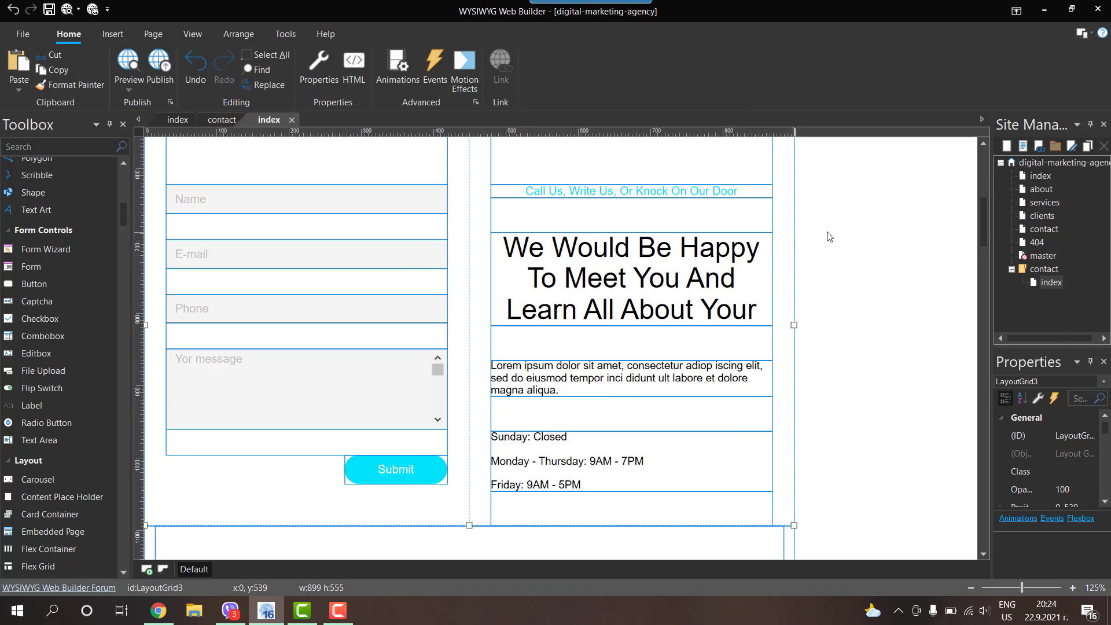
# Step: Clone the contact index page and rename the copy to contact-sent
pyautogui.rightClick(1046, 281)
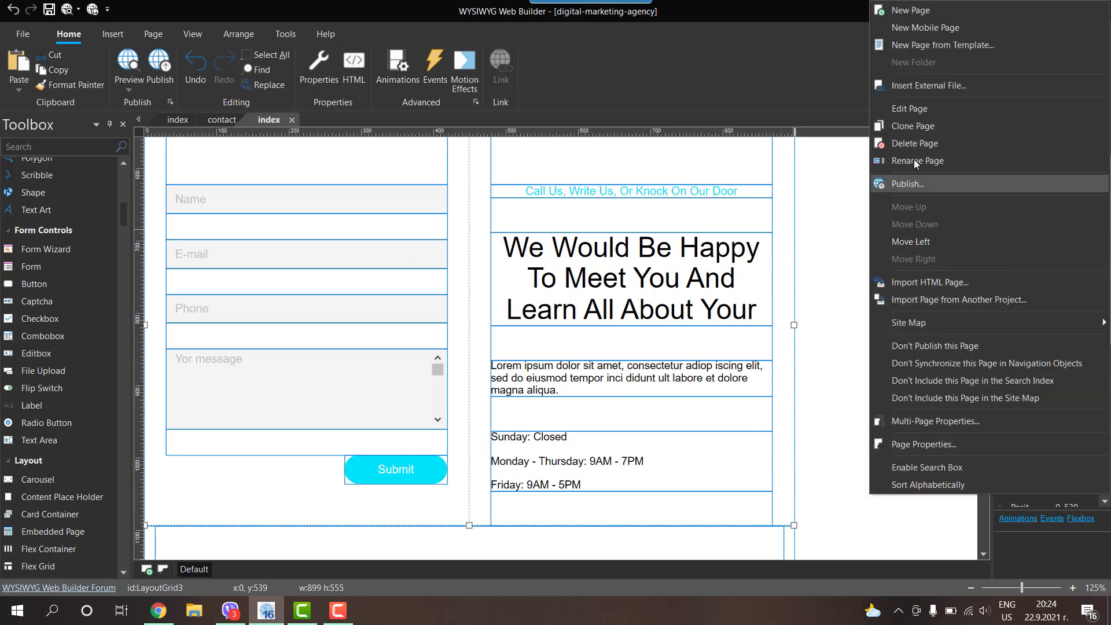
pyautogui.click(916, 127)
pyautogui.rightClick(1046, 296)
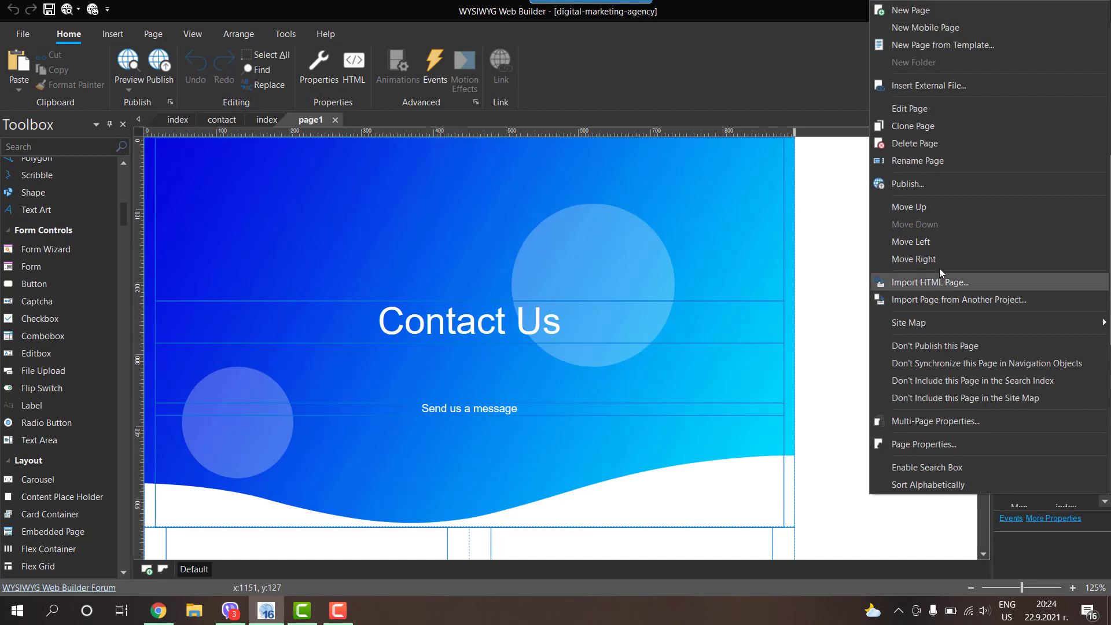
pyautogui.click(914, 161)
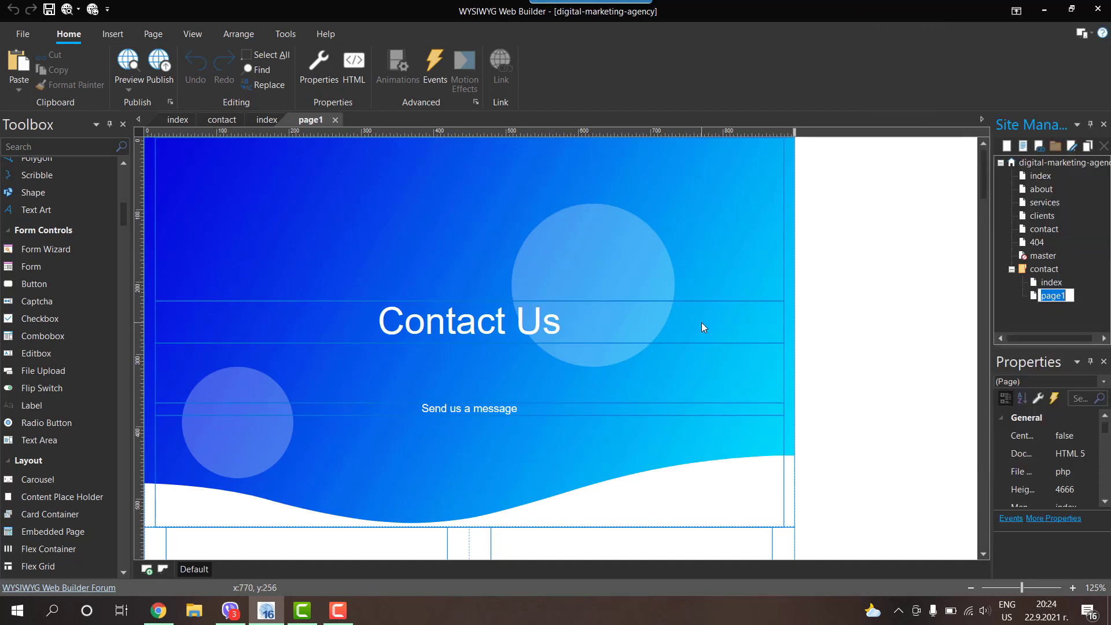
pyautogui.write('contact')
pyautogui.write('-')
pyautogui.write('scu')
pyautogui.press('BackSpace')
pyautogui.press('BackSpace')
pyautogui.press('BackSpace')
pyautogui.write('sent')
pyautogui.press('Return')
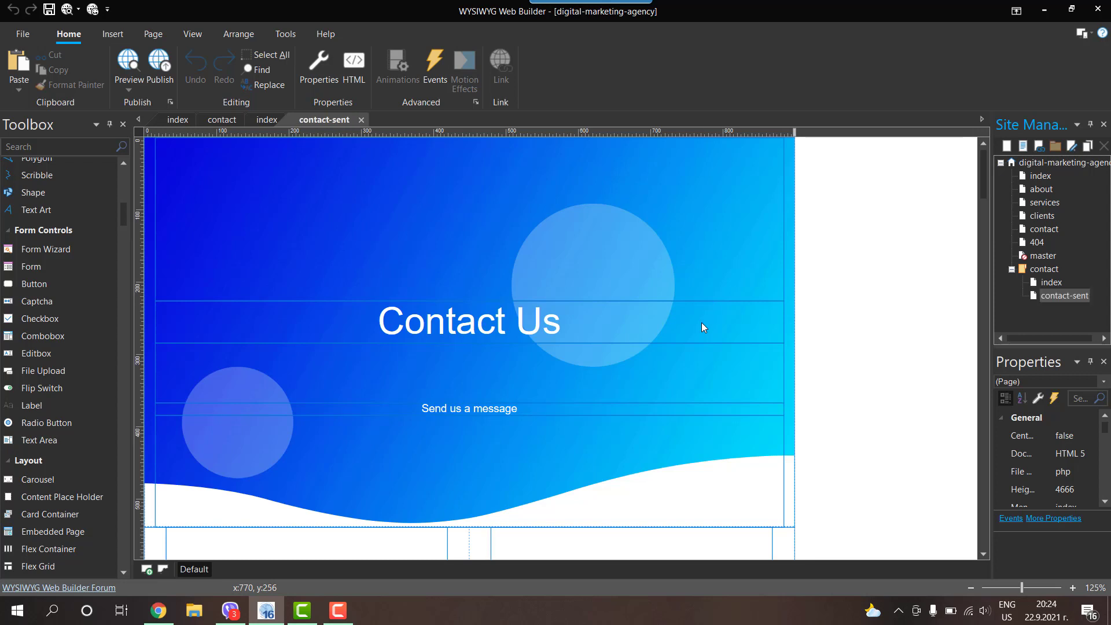
# Step: Delete the Submit button and the message, Phone, E-mail and Name fields from contact-sent
pyautogui.scroll(-5, 448, 338)
pyautogui.click(417, 470)
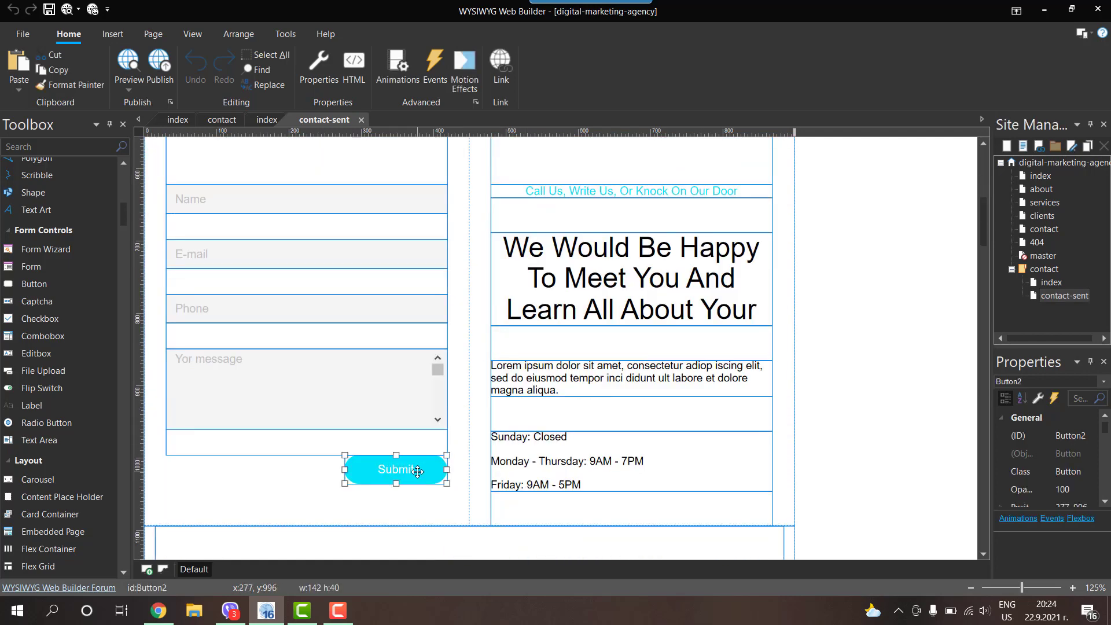
pyautogui.press('Delete')
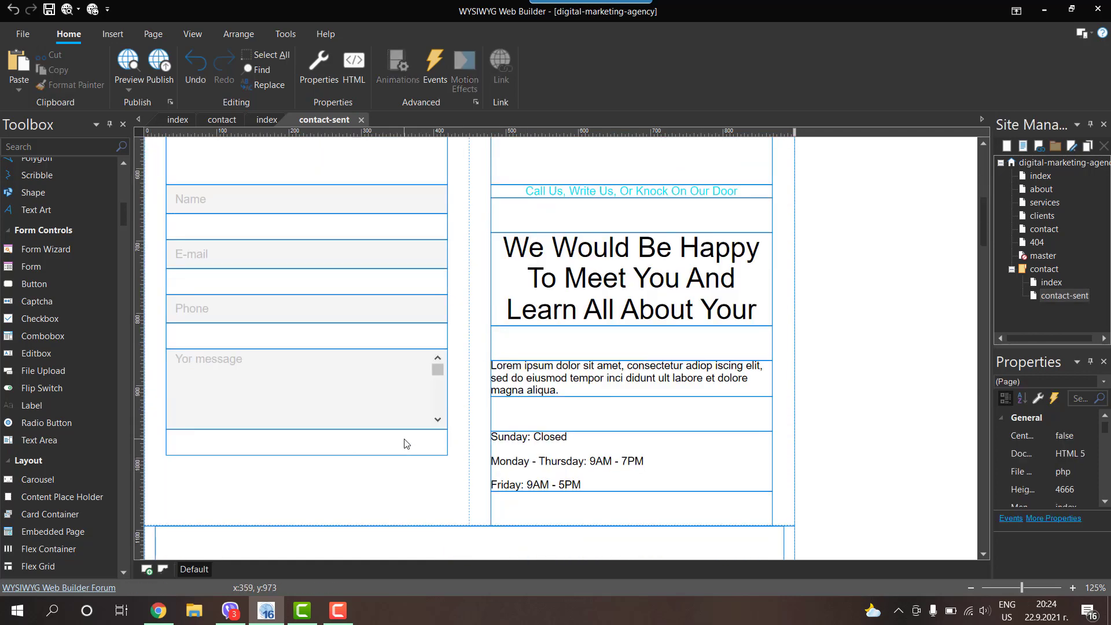
pyautogui.click(405, 441)
pyautogui.press('Delete')
pyautogui.click(394, 390)
pyautogui.press('Delete')
pyautogui.click(396, 340)
pyautogui.press('Delete')
pyautogui.click(394, 308)
pyautogui.press('Delete')
pyautogui.click(393, 281)
pyautogui.press('Delete')
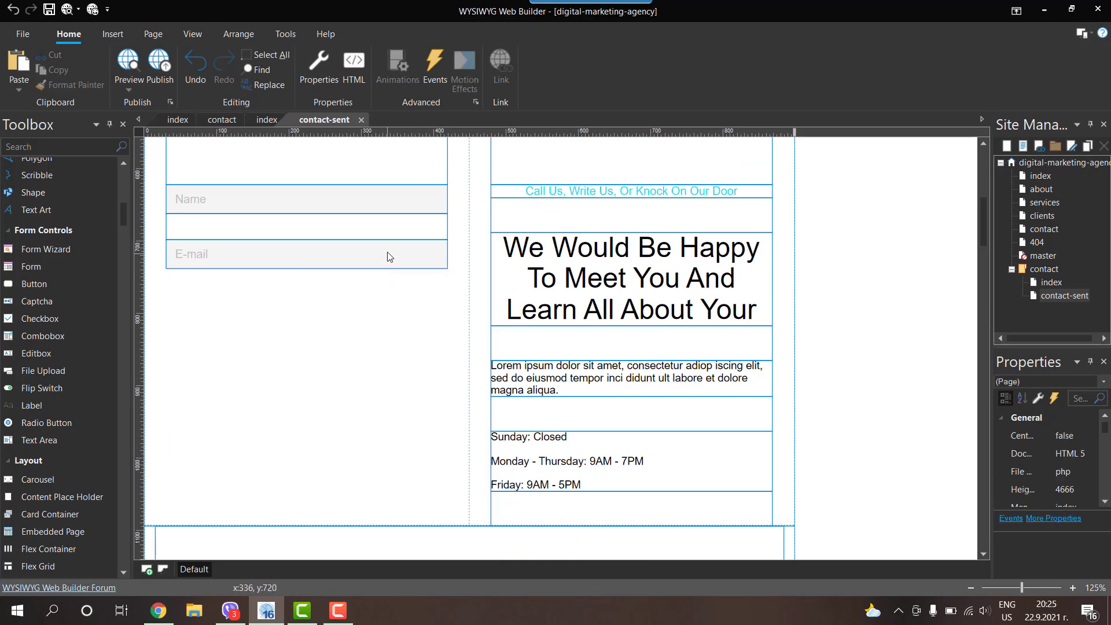
pyautogui.click(390, 253)
pyautogui.press('Delete')
pyautogui.click(384, 225)
pyautogui.press('Delete')
pyautogui.click(389, 203)
pyautogui.press('Delete')
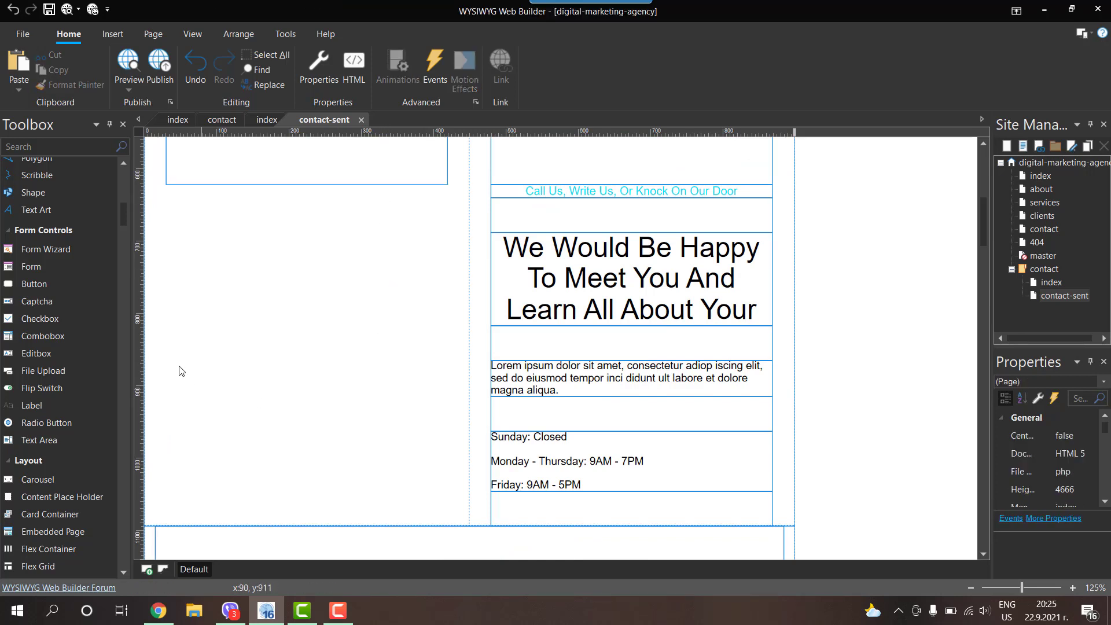
# Step: Insert a check-circle font icon into the left column of contact-sent
pyautogui.click(114, 34)
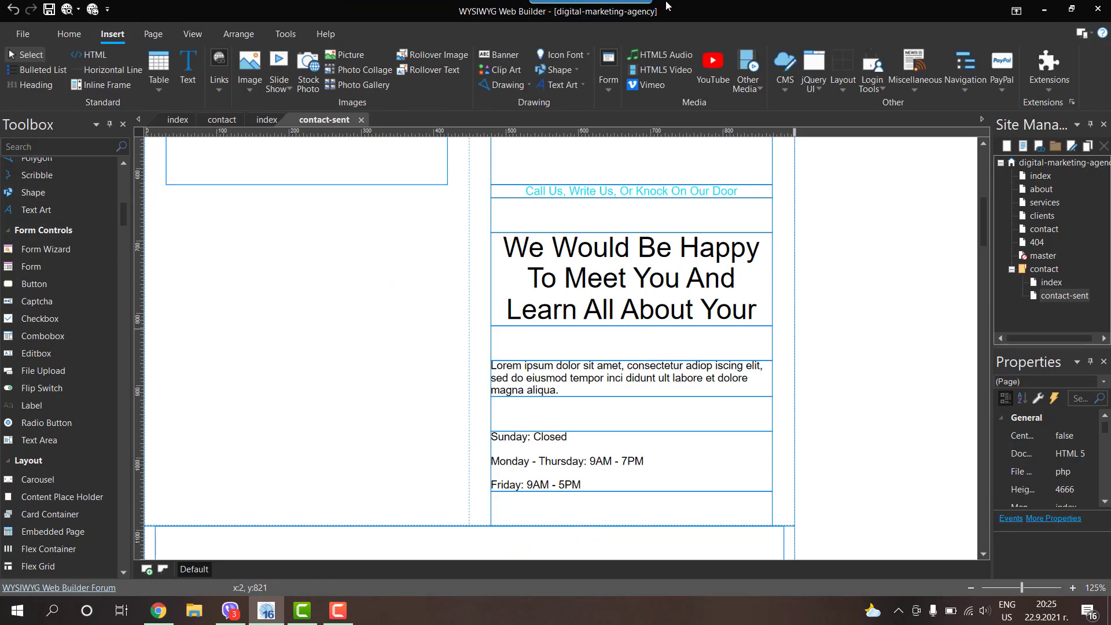
pyautogui.click(566, 54)
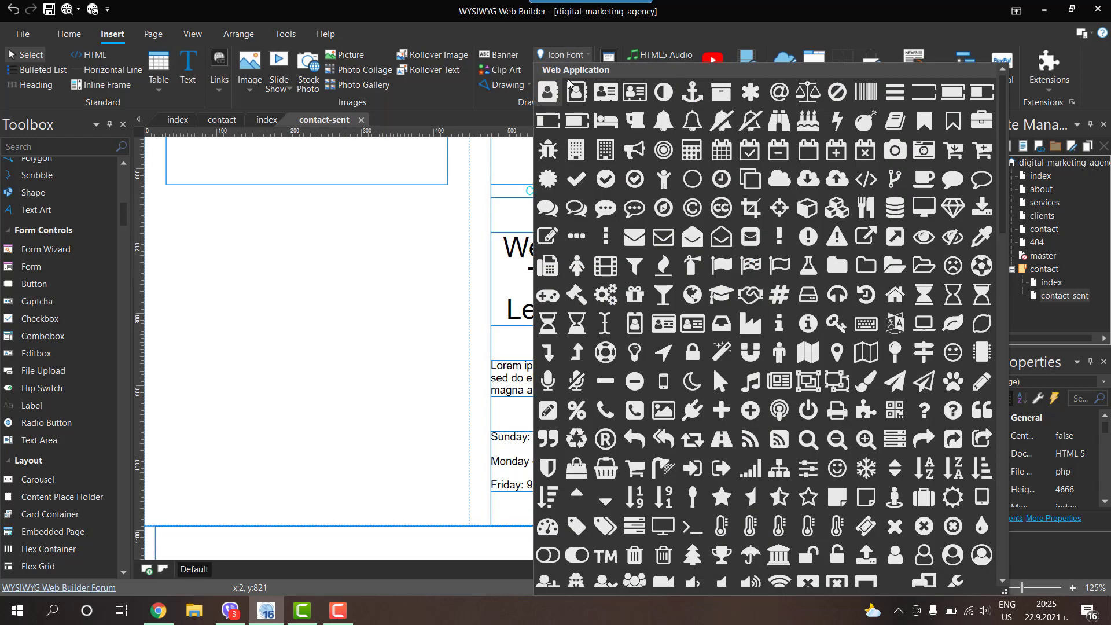
pyautogui.click(605, 178)
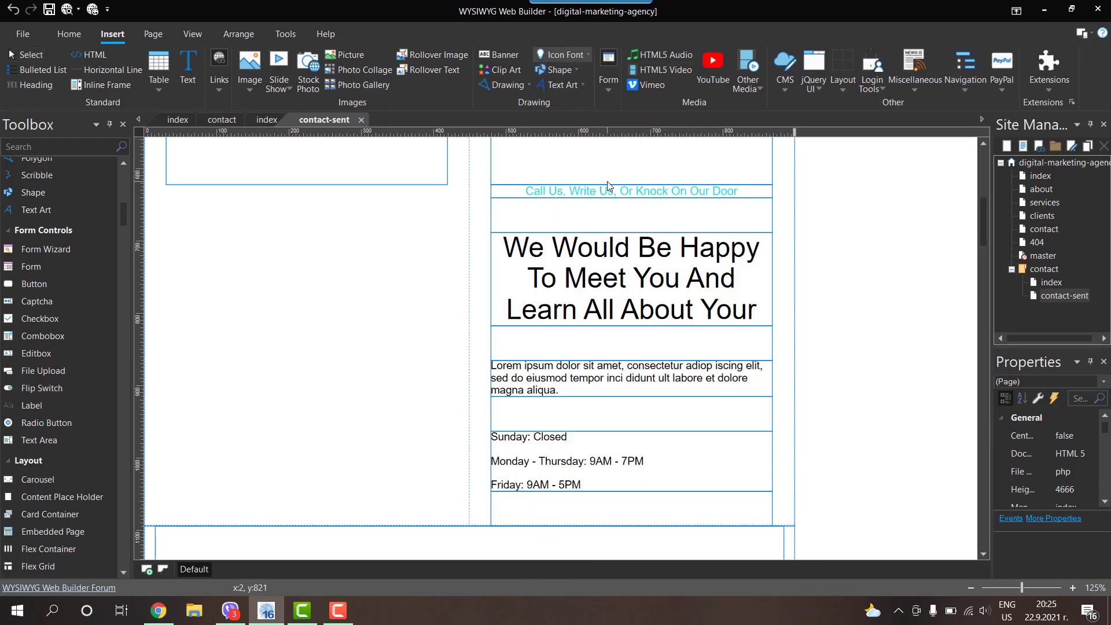
pyautogui.moveTo(858, 270)
pyautogui.mouseDown()
pyautogui.moveTo(921, 318)
pyautogui.moveTo(416, 209)
pyautogui.moveTo(468, 250)
pyautogui.mouseUp()
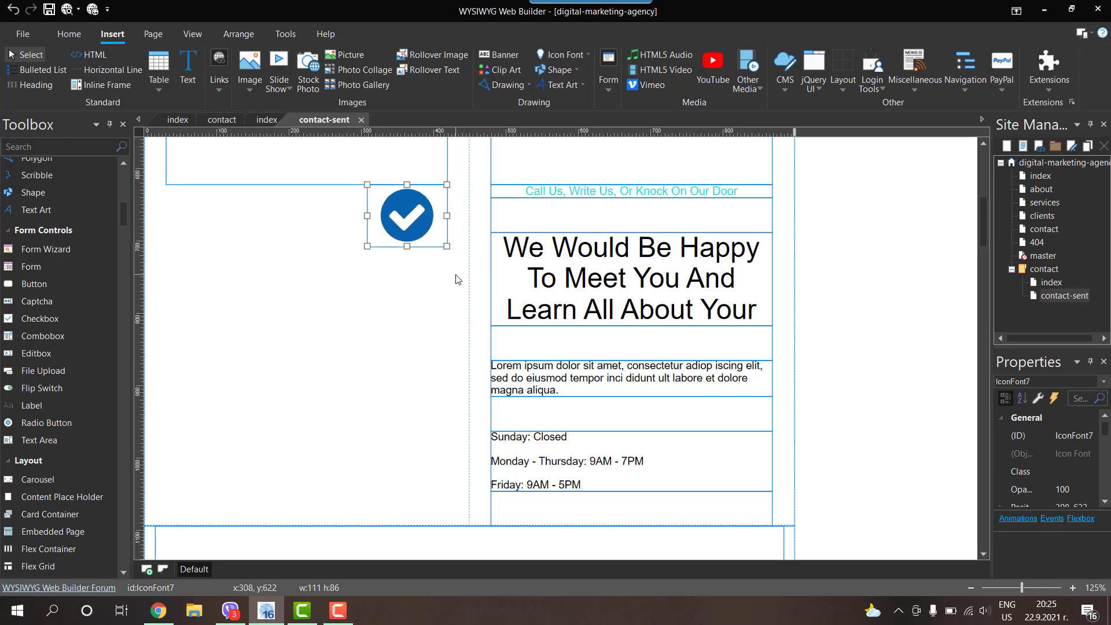
# Step: Set the check icon's colour and hover colour to bright green
pyautogui.doubleClick(415, 210)
pyautogui.click(507, 228)
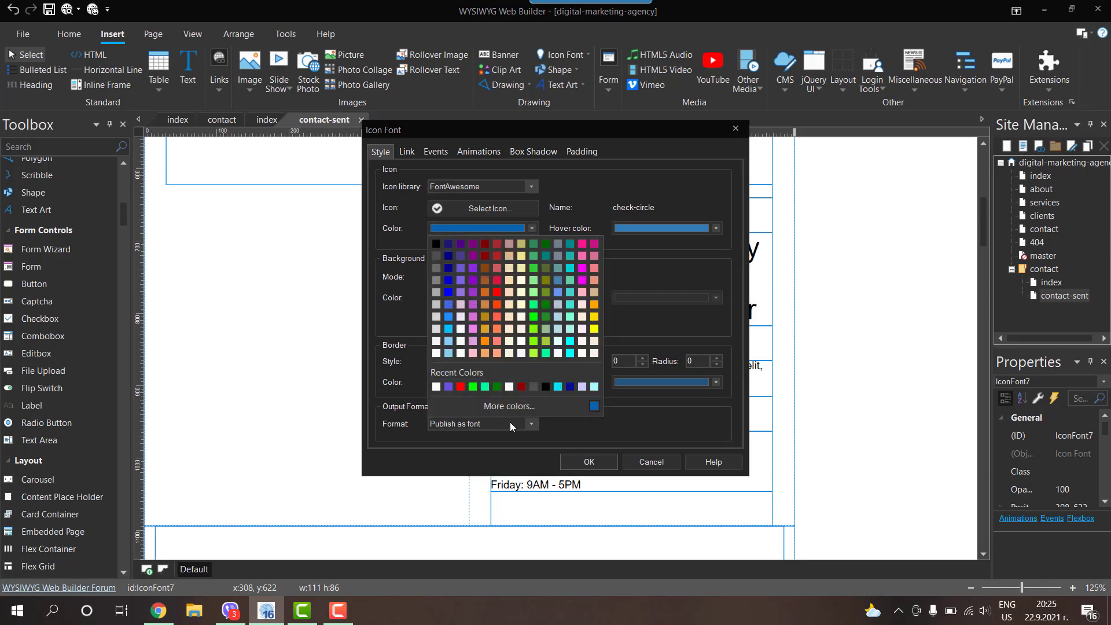
pyautogui.click(486, 388)
pyautogui.click(435, 227)
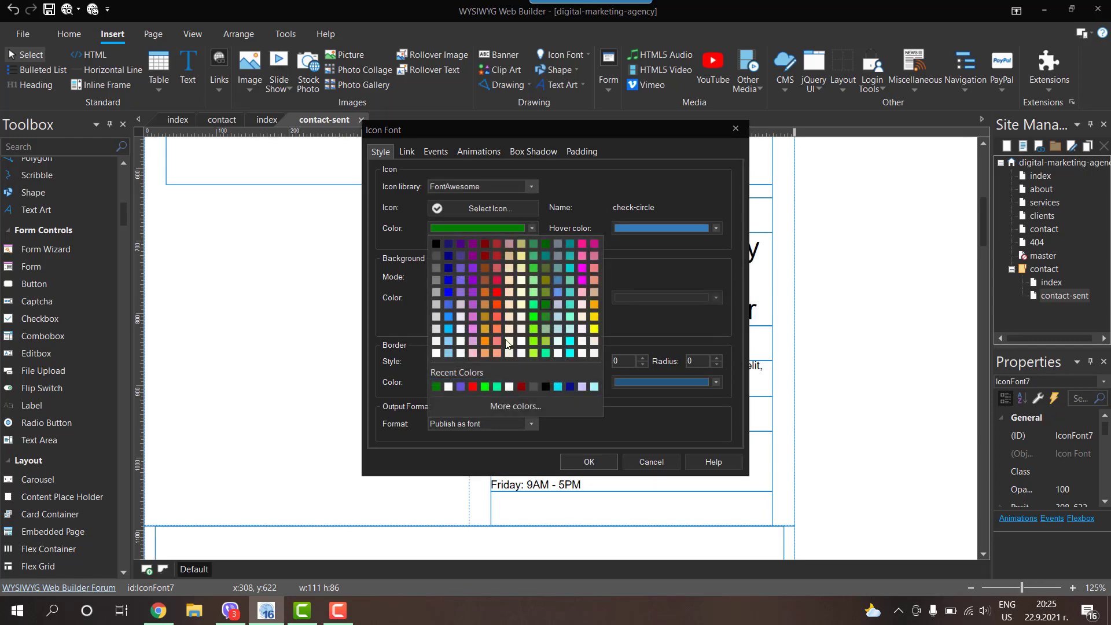
pyautogui.click(485, 392)
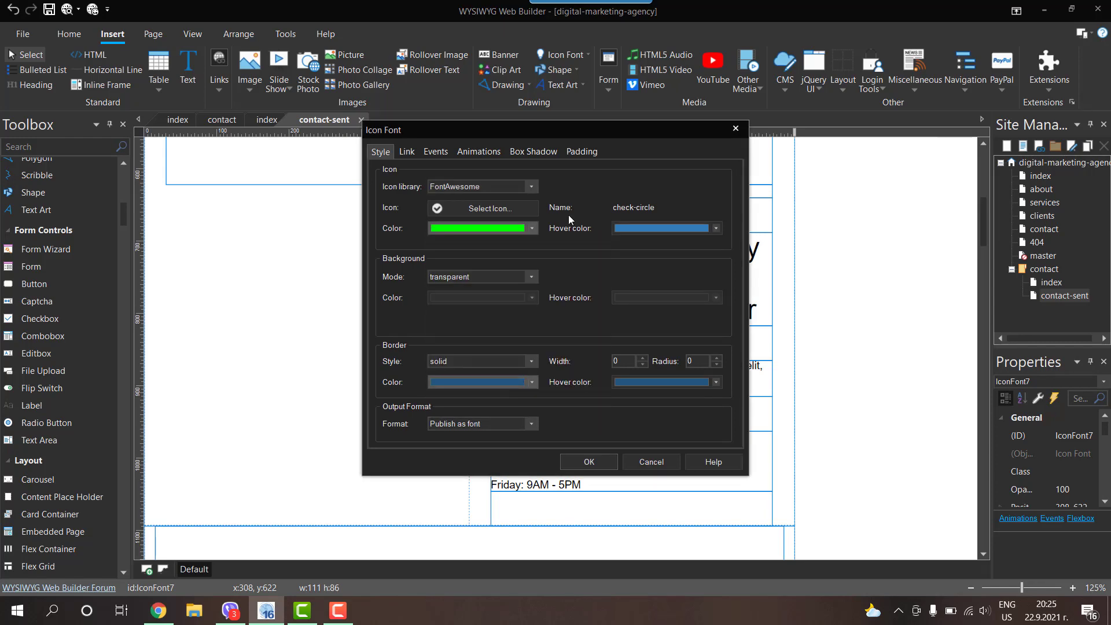
pyautogui.click(616, 227)
pyautogui.click(618, 386)
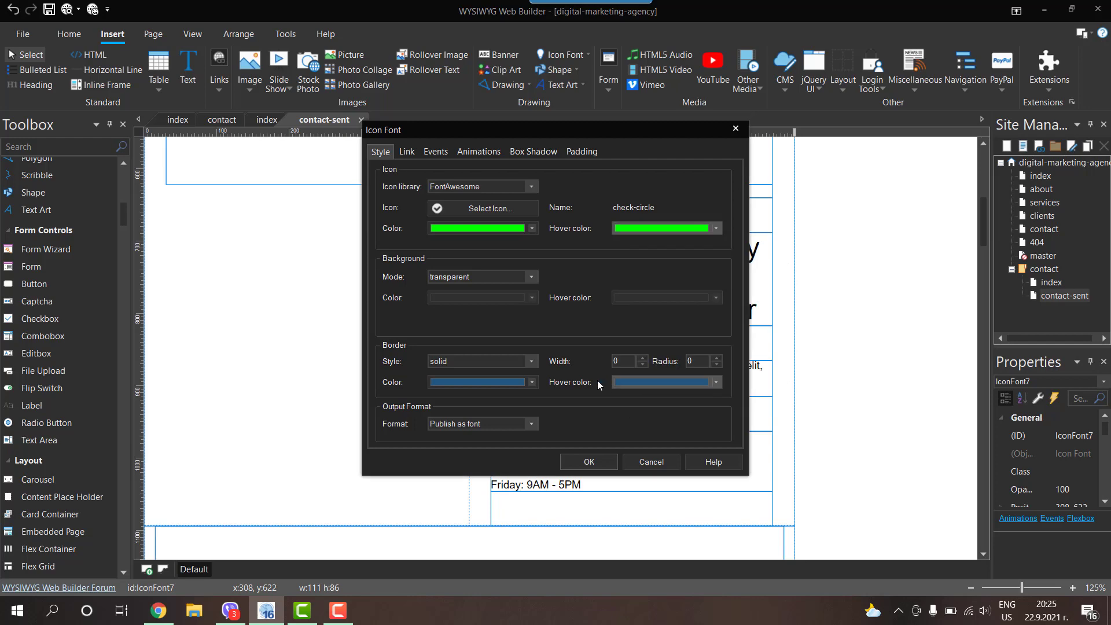
pyautogui.click(580, 462)
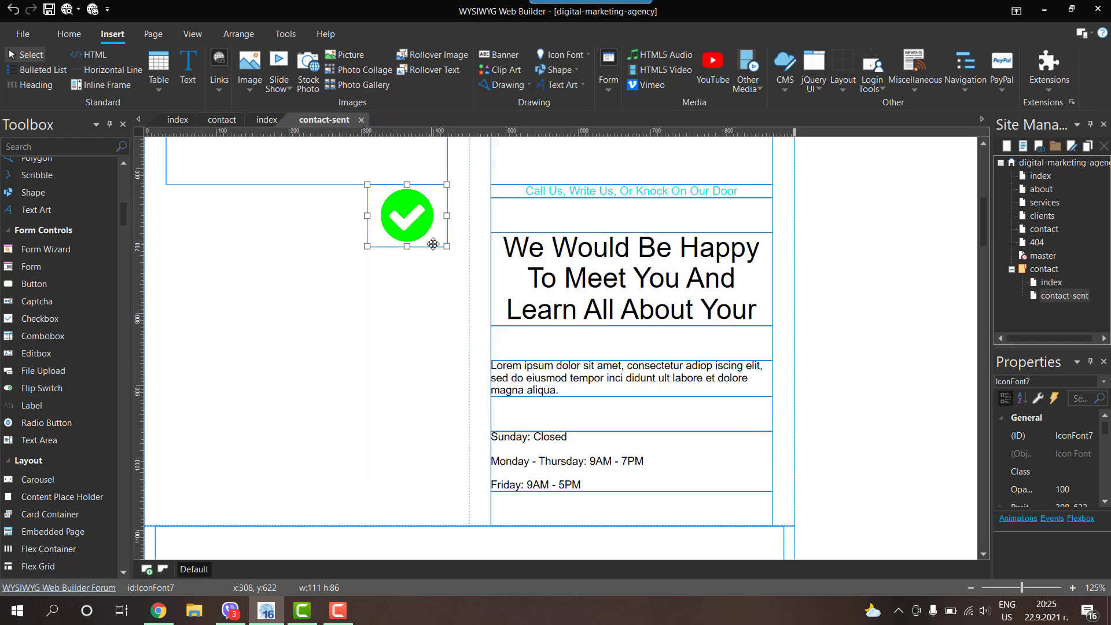
# Step: Align the layout grid's left column horizontally to the right
pyautogui.doubleClick(465, 282)
pyautogui.click(505, 197)
pyautogui.click(677, 225)
pyautogui.click(675, 243)
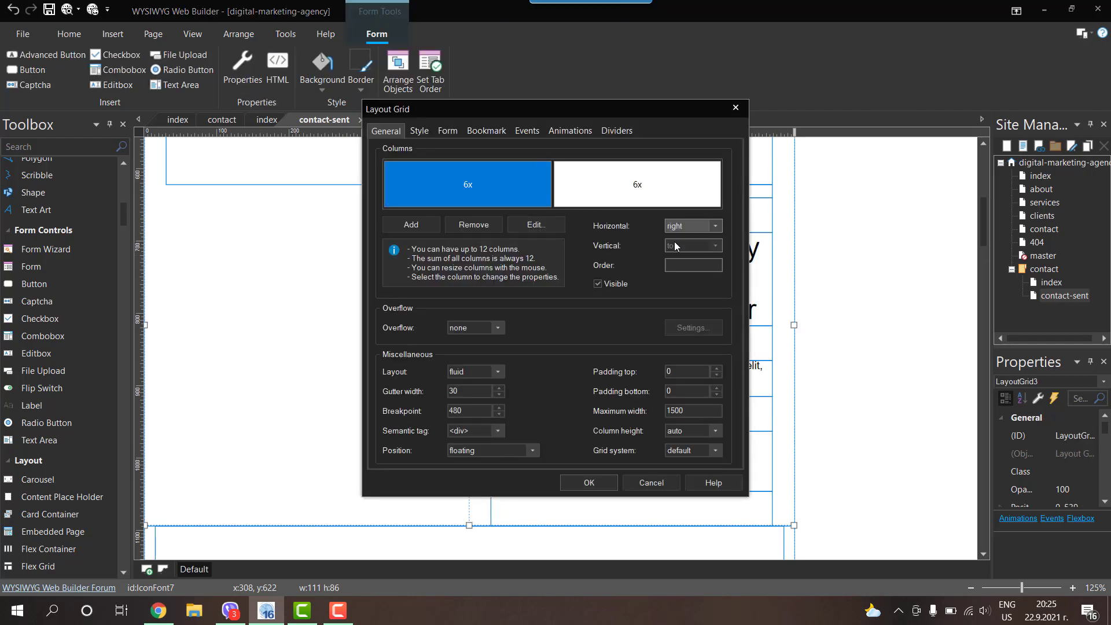
# Step: Apply the grid alignment and paste a copy of the empty text box below the check icon
pyautogui.click(596, 477)
pyautogui.click(617, 214)
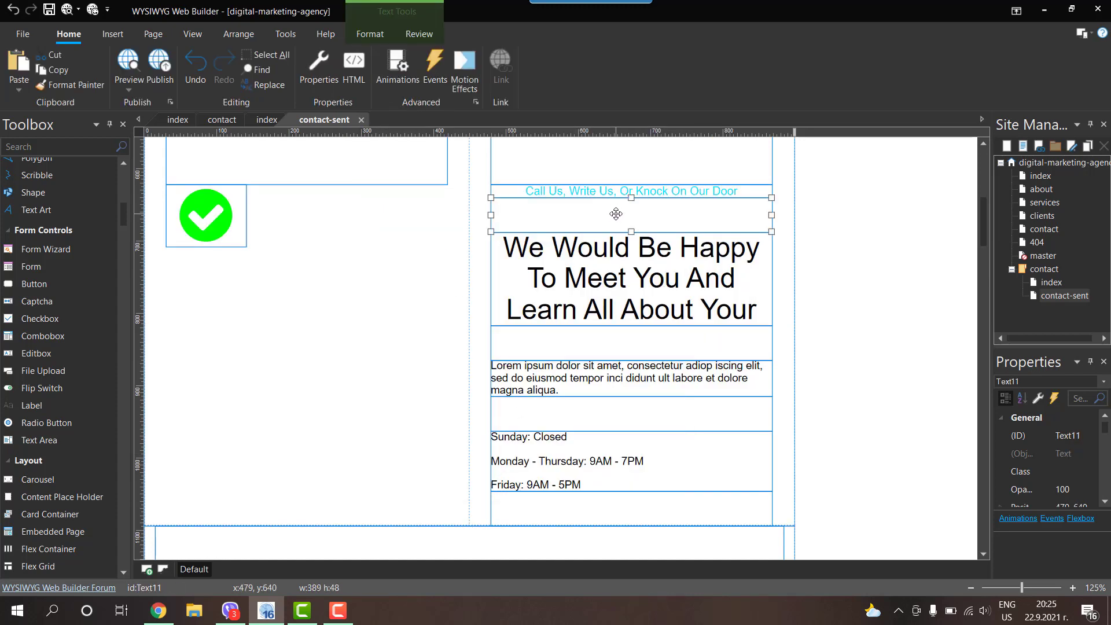
pyautogui.click(839, 270)
pyautogui.hotkey('ctrl', 'v')
pyautogui.moveTo(854, 269); pyautogui.dragTo(202, 330)
pyautogui.moveTo(127, 220); pyautogui.dragTo(127, 173)
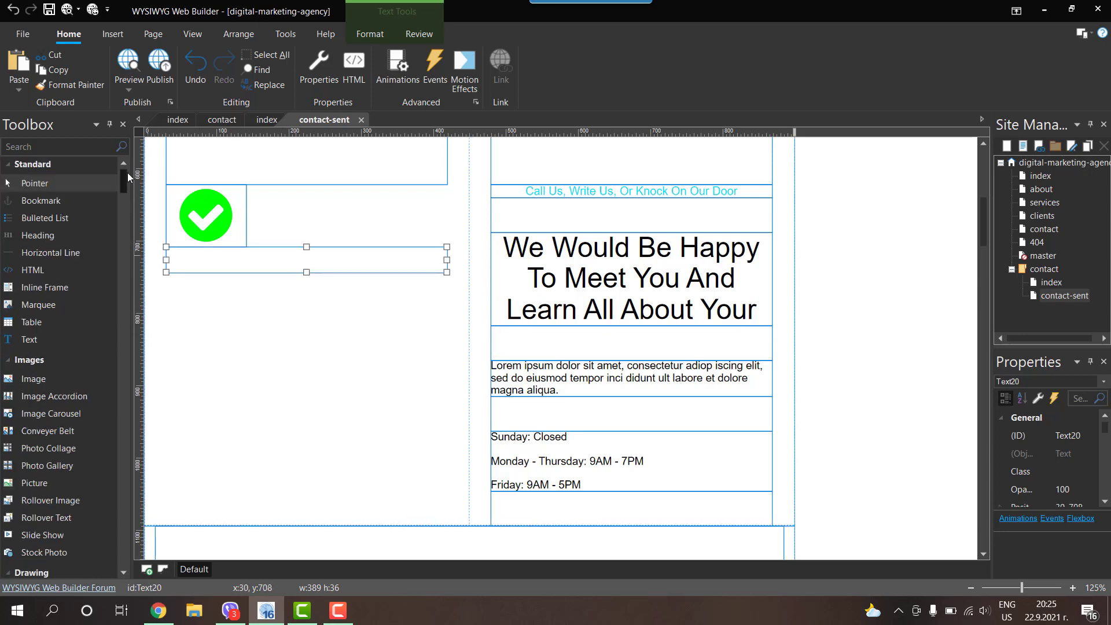
# Step: Add the text 'Thank you for your message' and move it into the left column
pyautogui.click(40, 339)
pyautogui.click(810, 298)
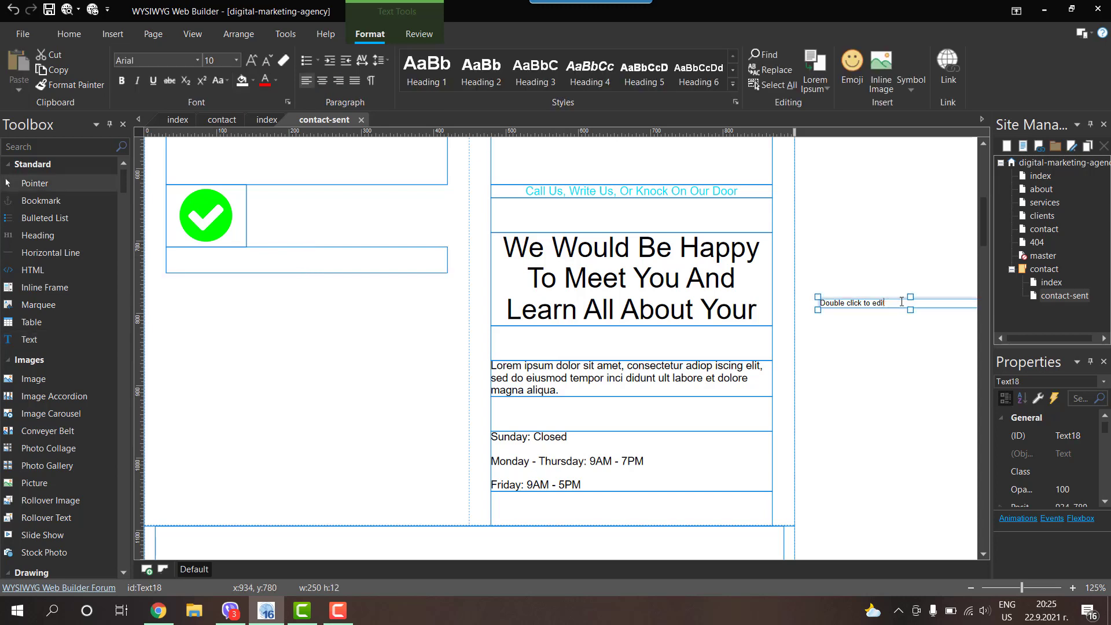
pyautogui.write('Thank you for your message!')
pyautogui.click(885, 251)
pyautogui.moveTo(893, 306); pyautogui.dragTo(314, 335)
# Step: Apply the Field text style to the thank-you message
pyautogui.doubleClick(317, 277)
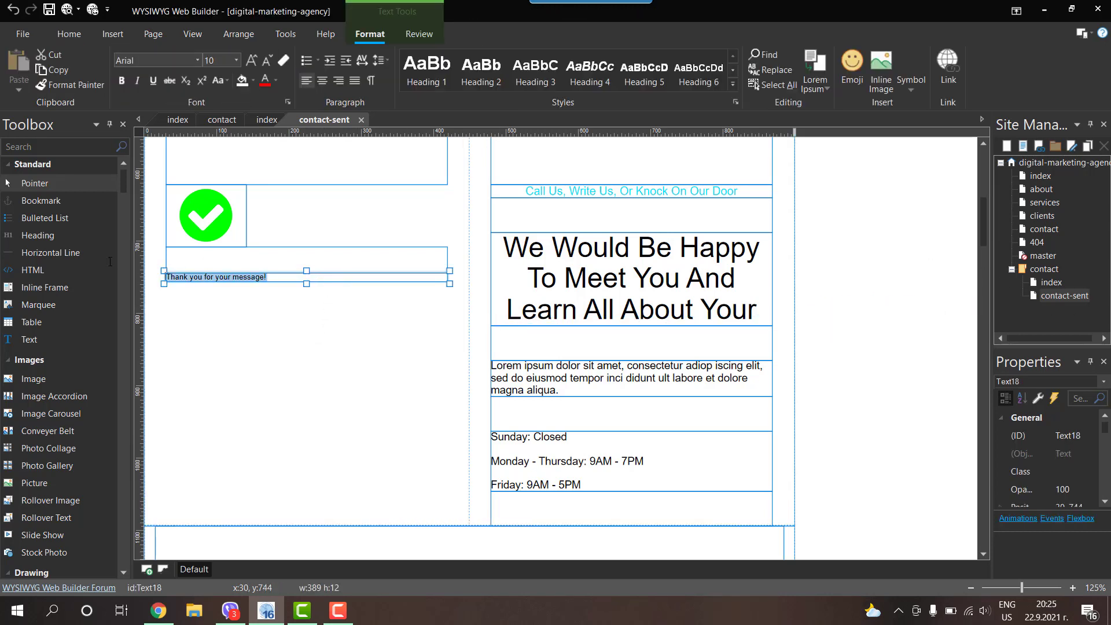
pyautogui.click(732, 84)
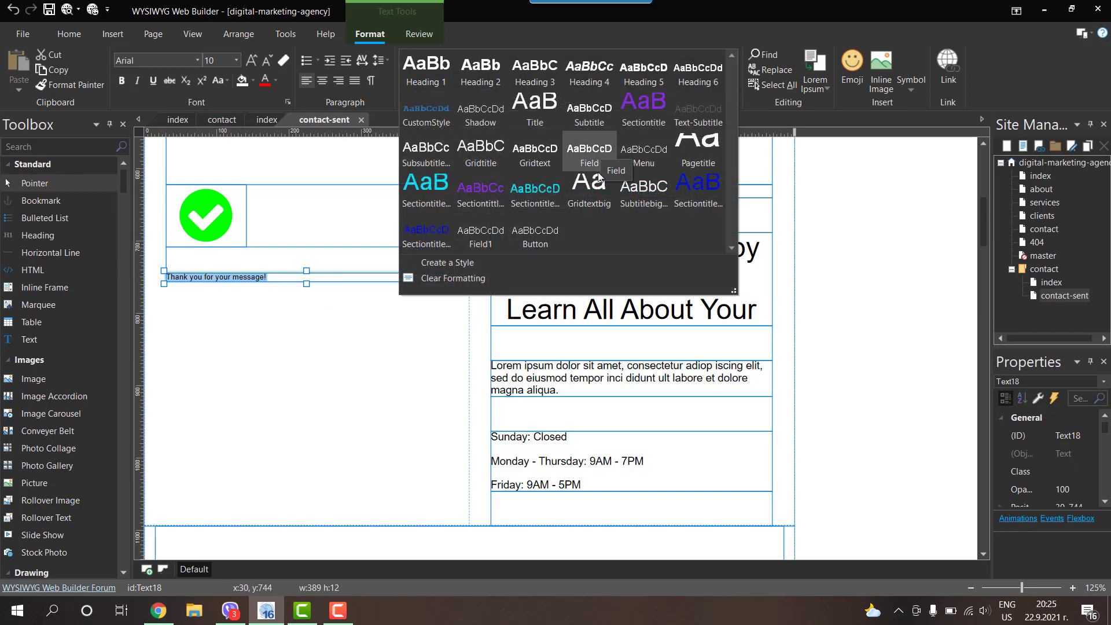
pyautogui.click(586, 145)
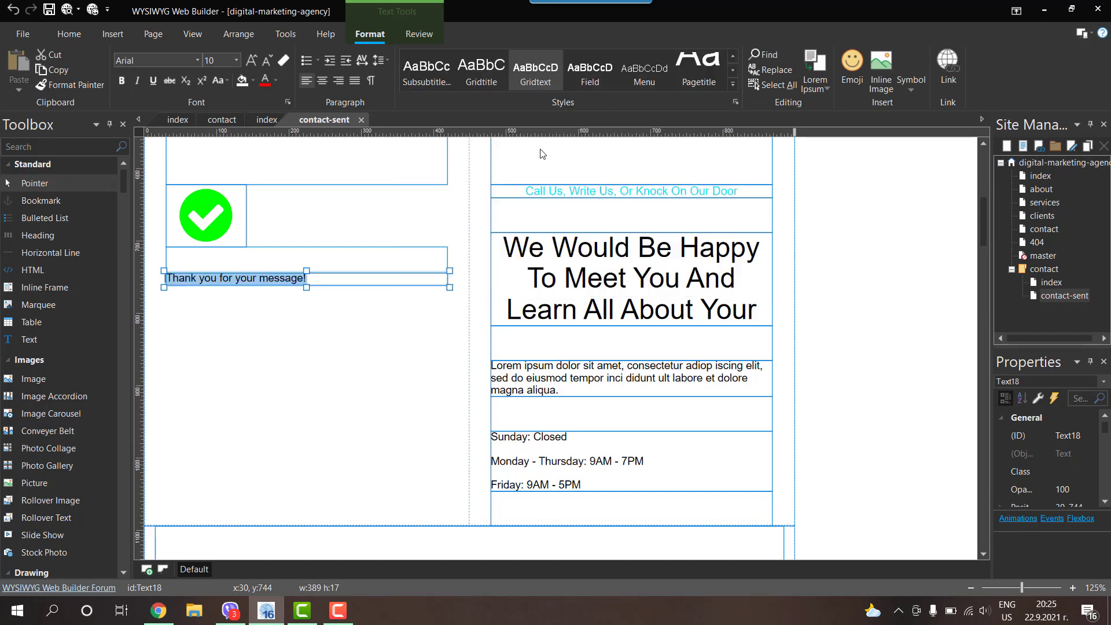
pyautogui.click(767, 263)
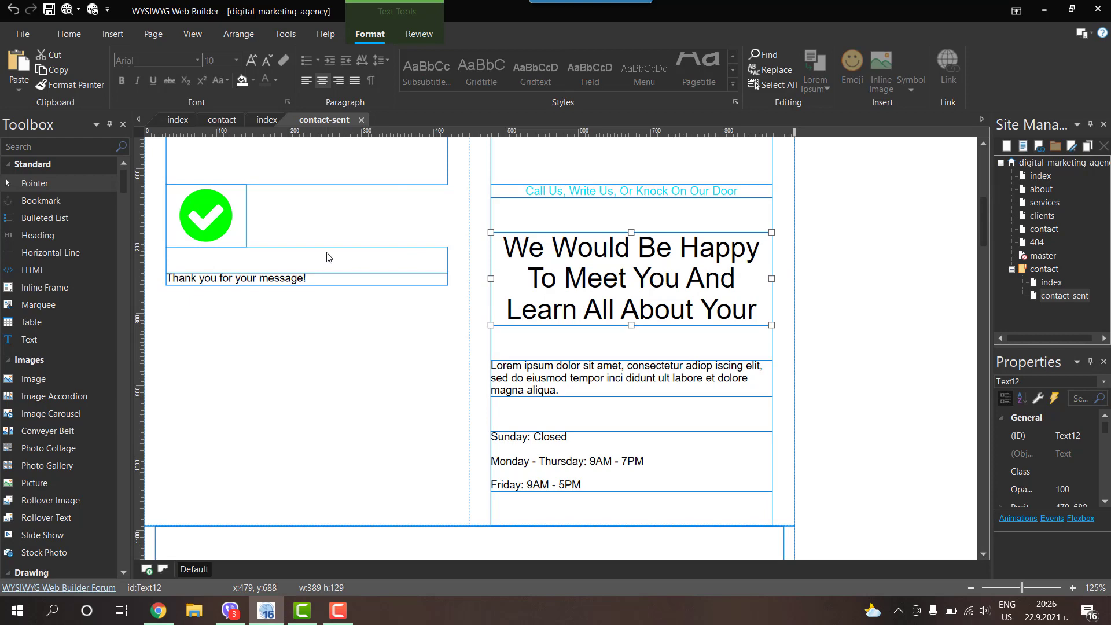
pyautogui.click(237, 262)
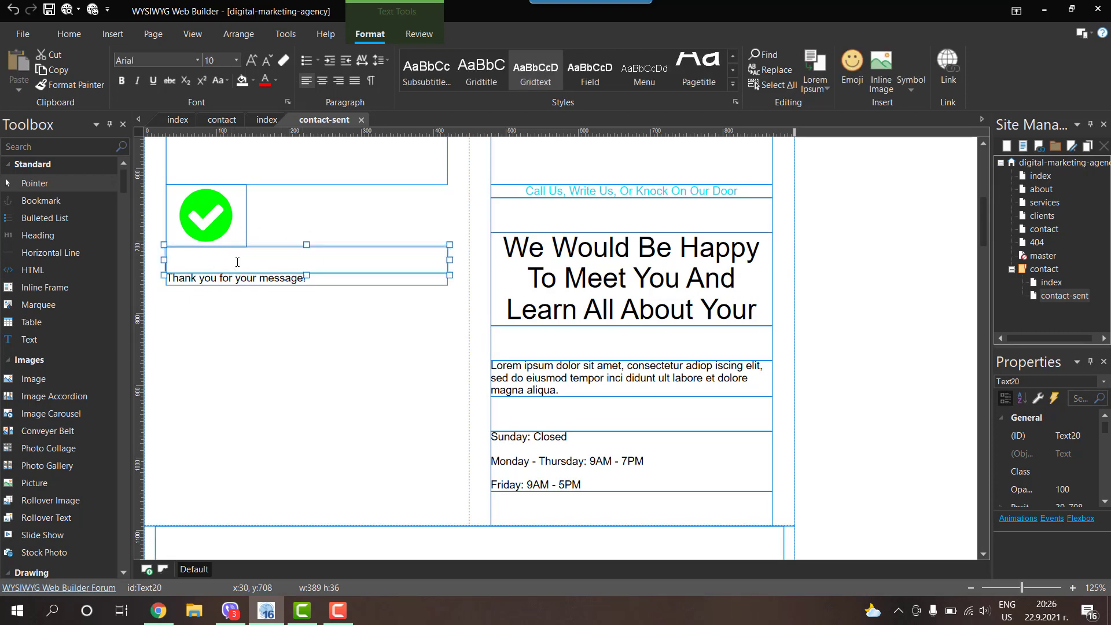
pyautogui.click(862, 252)
pyautogui.scroll(3, 862, 252)
pyautogui.scroll(-2, 632, 265)
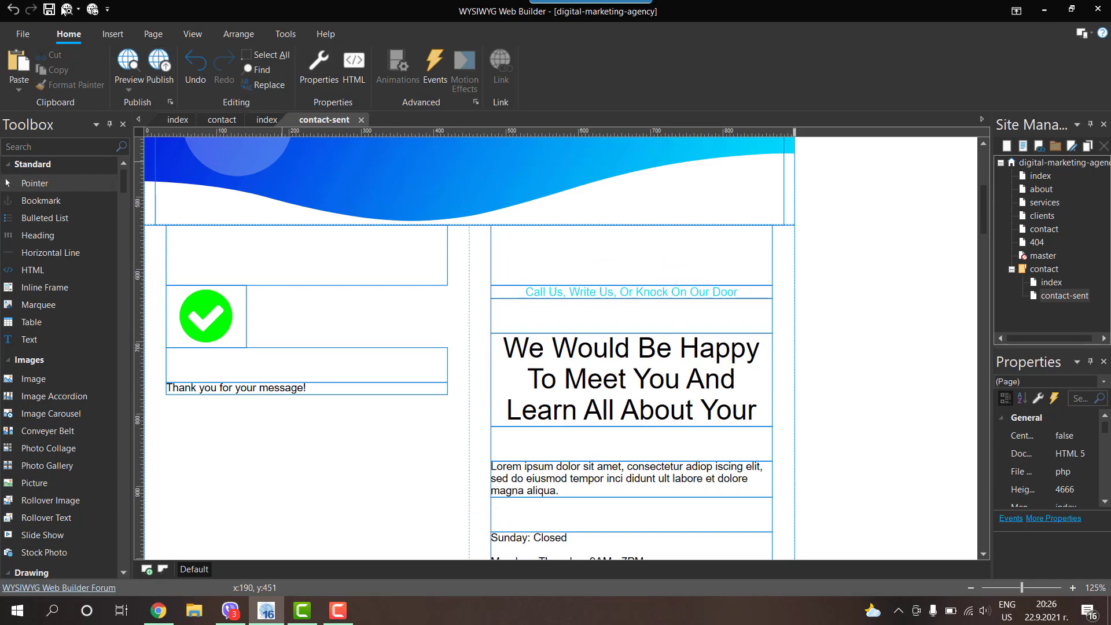
# Step: Preview contact-sent in the browser, close the extra tabs and return to the editor
pyautogui.press('F5')
pyautogui.scroll(-6, 452, 210)
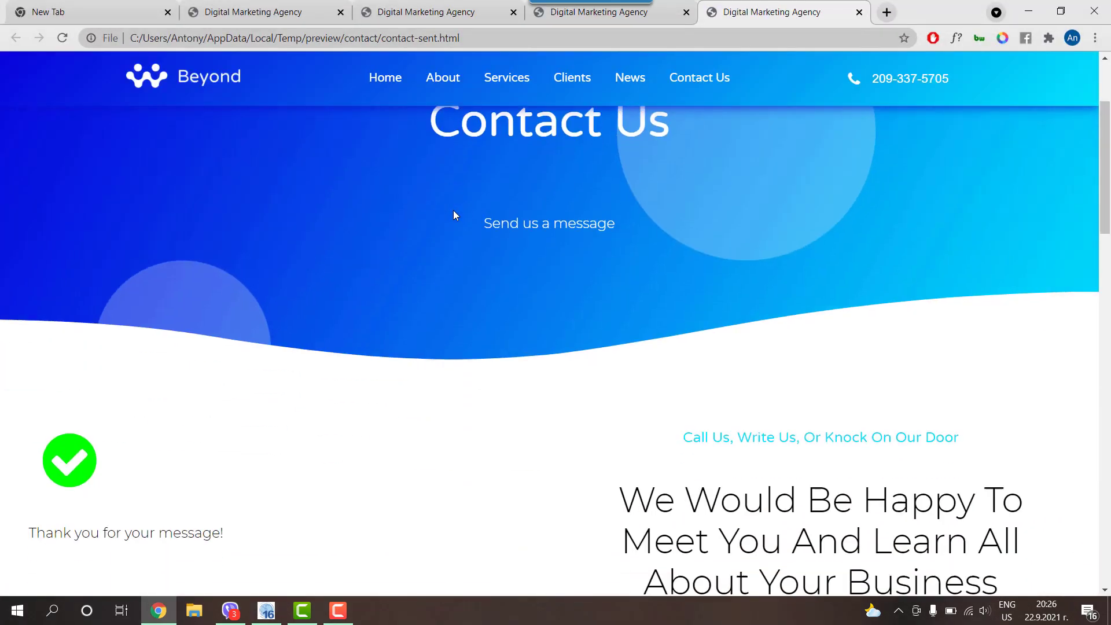
pyautogui.scroll(6, 162, 324)
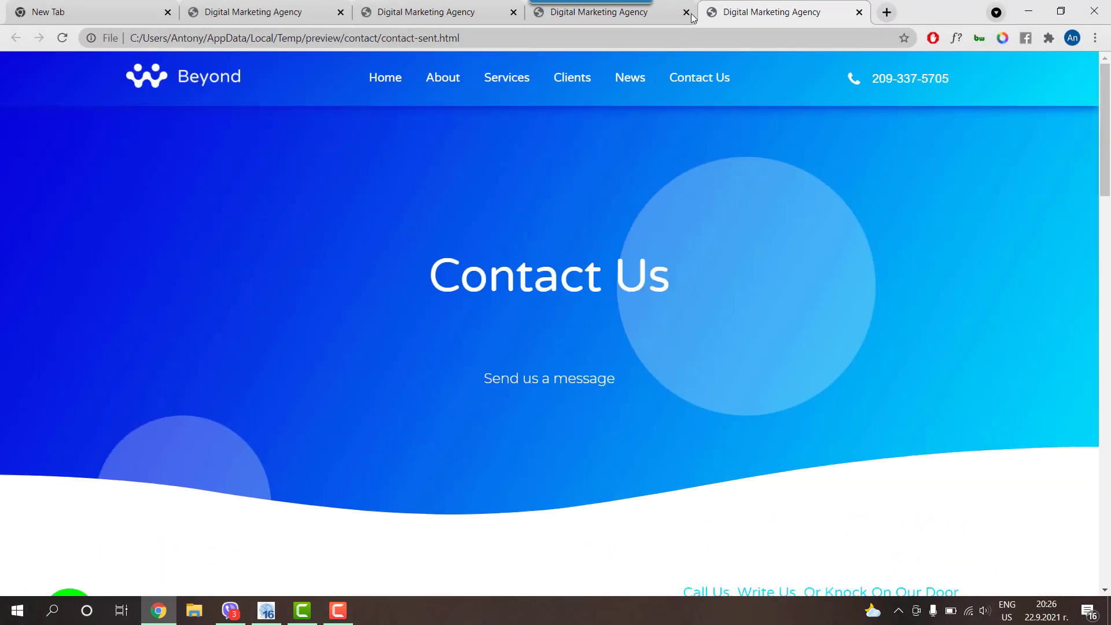
pyautogui.click(687, 13)
pyautogui.click(687, 13)
pyautogui.click(1028, 11)
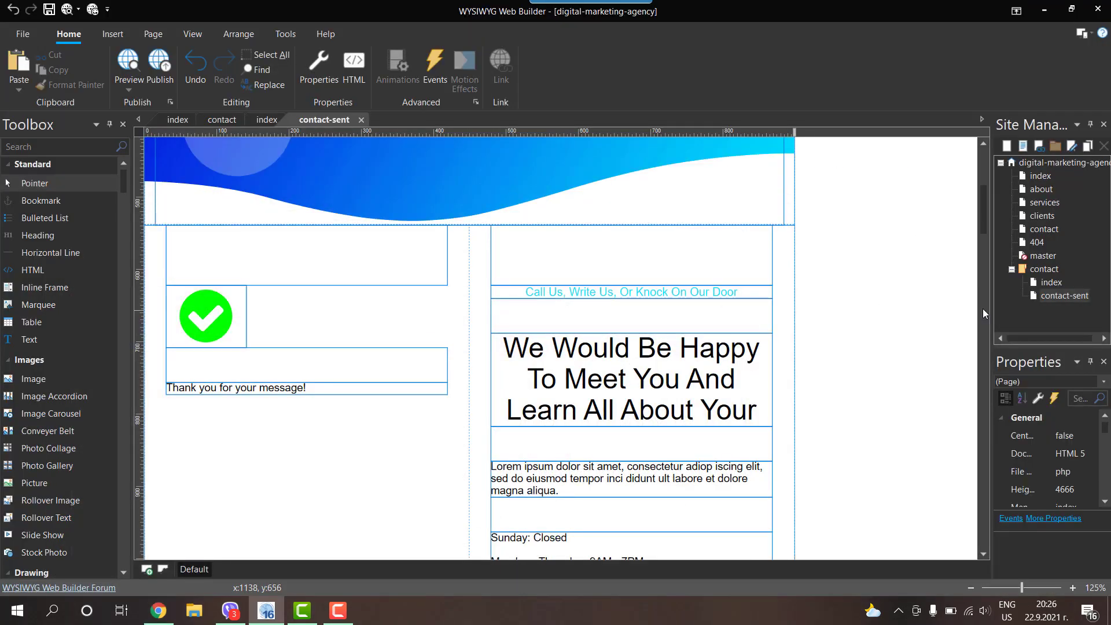
# Step: Clone contact-sent in Site Manager and rename the new page to contact-error
pyautogui.rightClick(1050, 297)
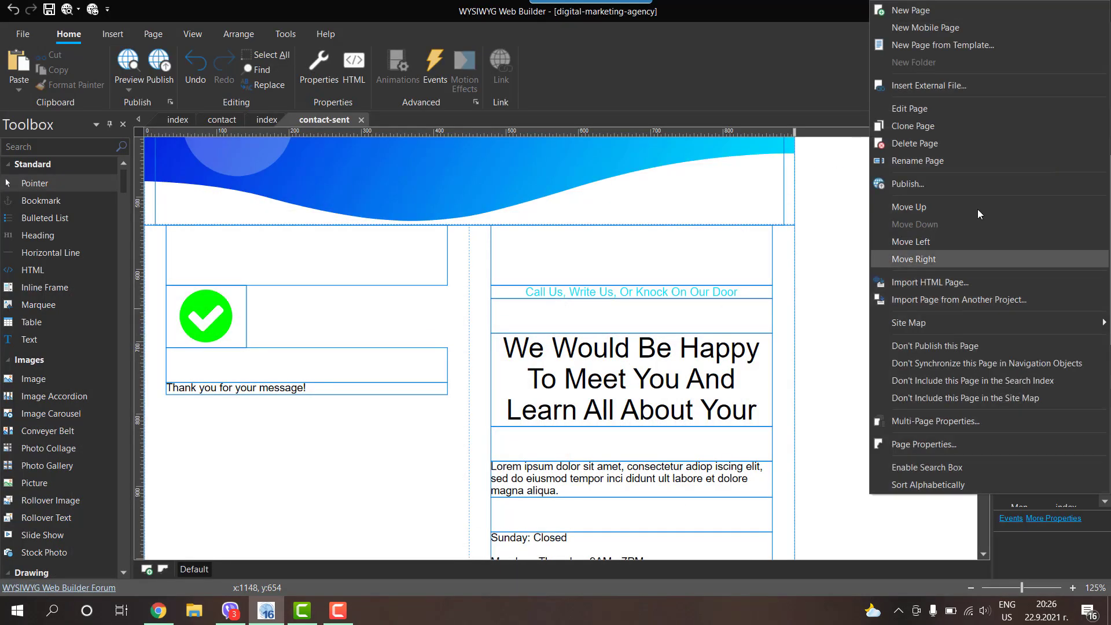
pyautogui.click(901, 127)
pyautogui.rightClick(1051, 306)
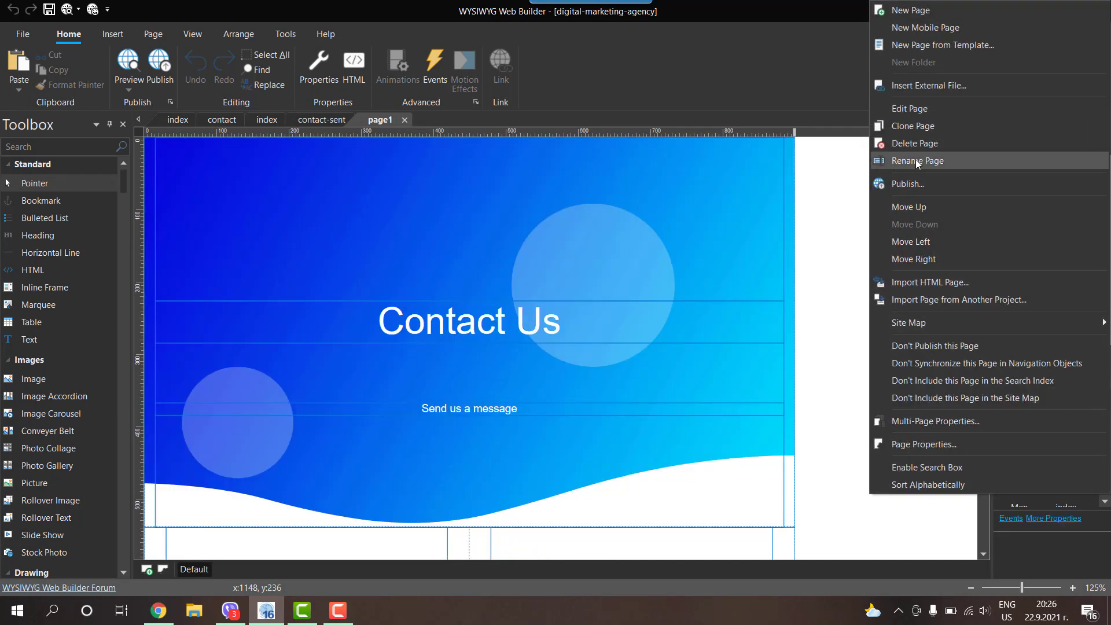
pyautogui.click(916, 161)
pyautogui.write('contact')
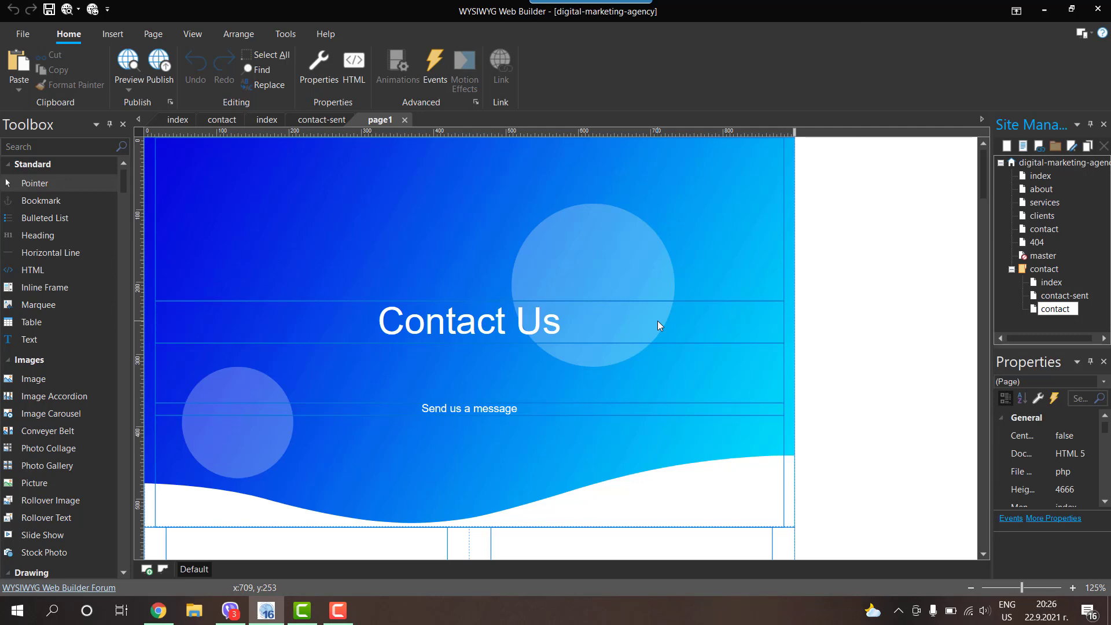
pyautogui.write('-error')
pyautogui.press('Return')
pyautogui.scroll(-7, 567, 315)
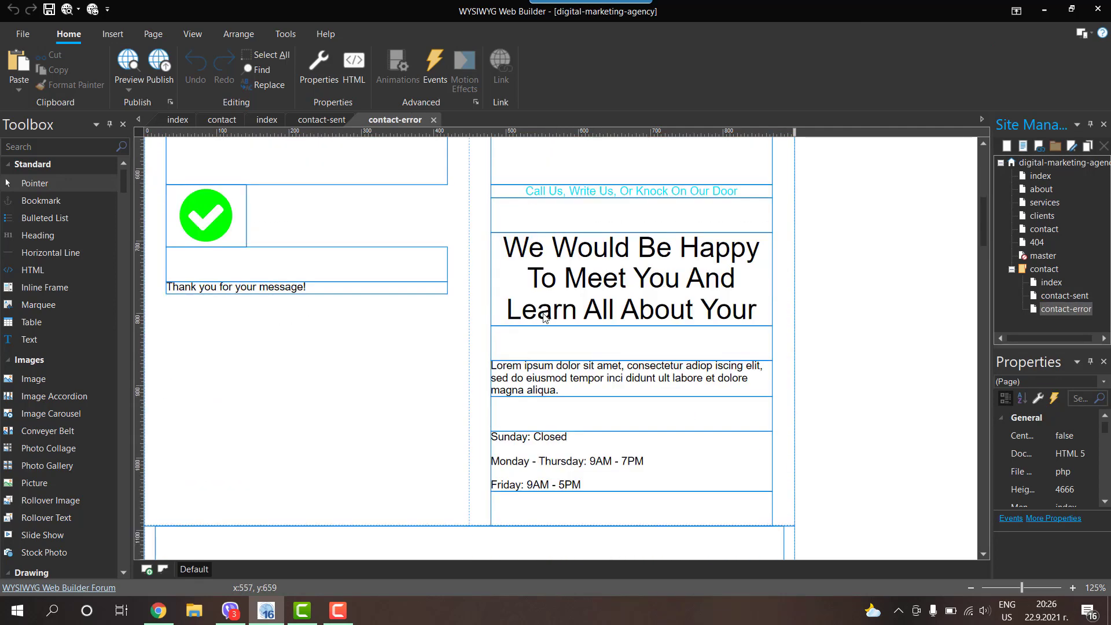
# Step: Change the icon to a red exclamation-triangle
pyautogui.doubleClick(206, 215)
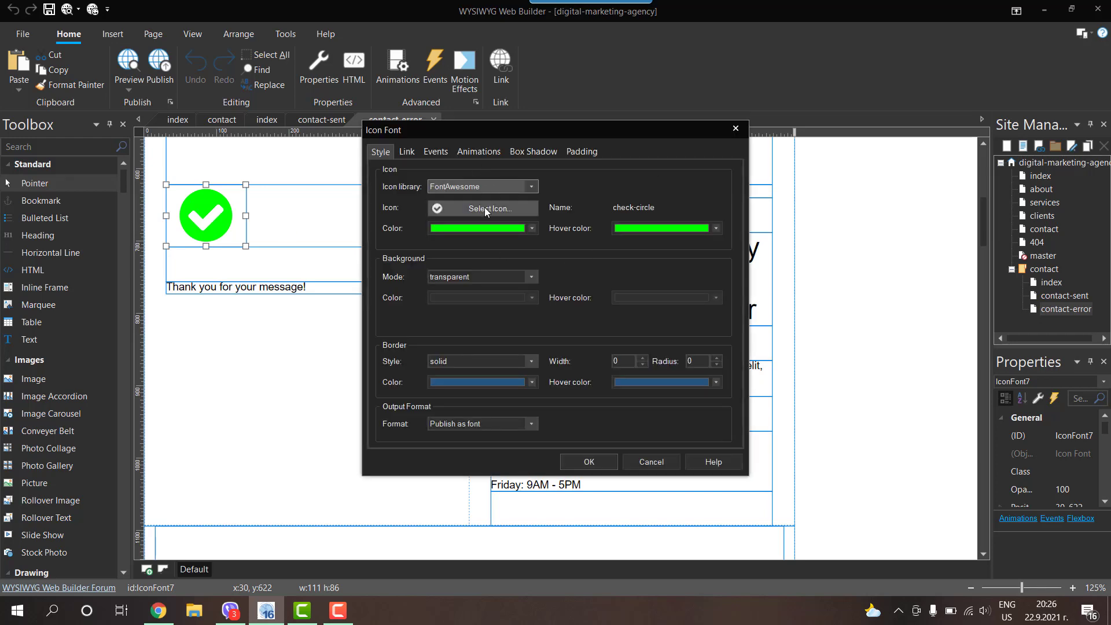
pyautogui.click(484, 209)
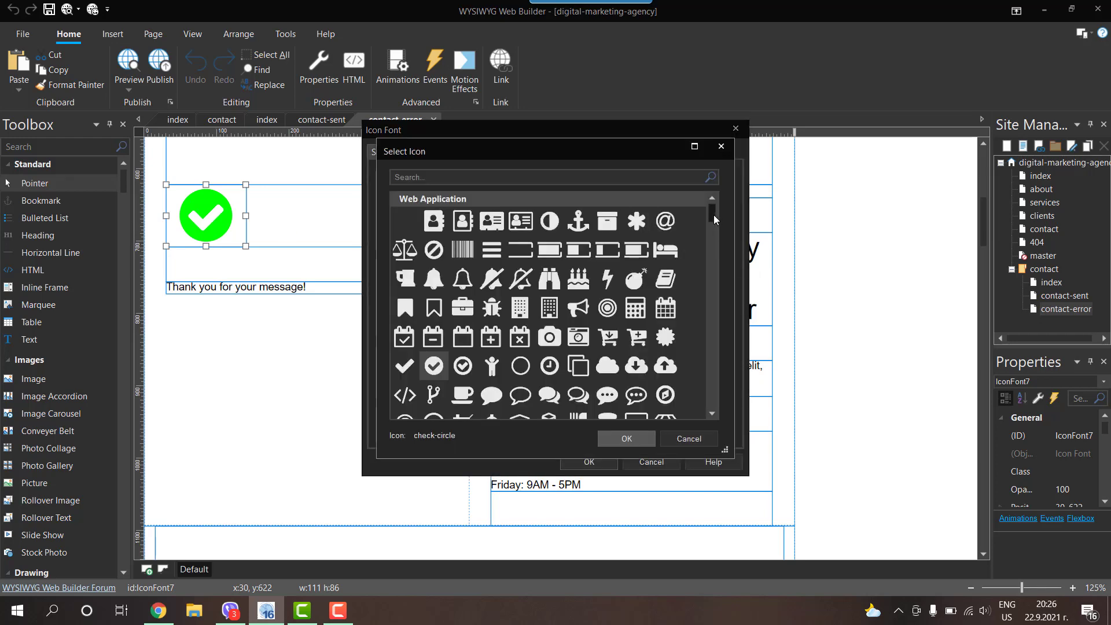
pyautogui.moveTo(714, 216); pyautogui.dragTo(710, 231)
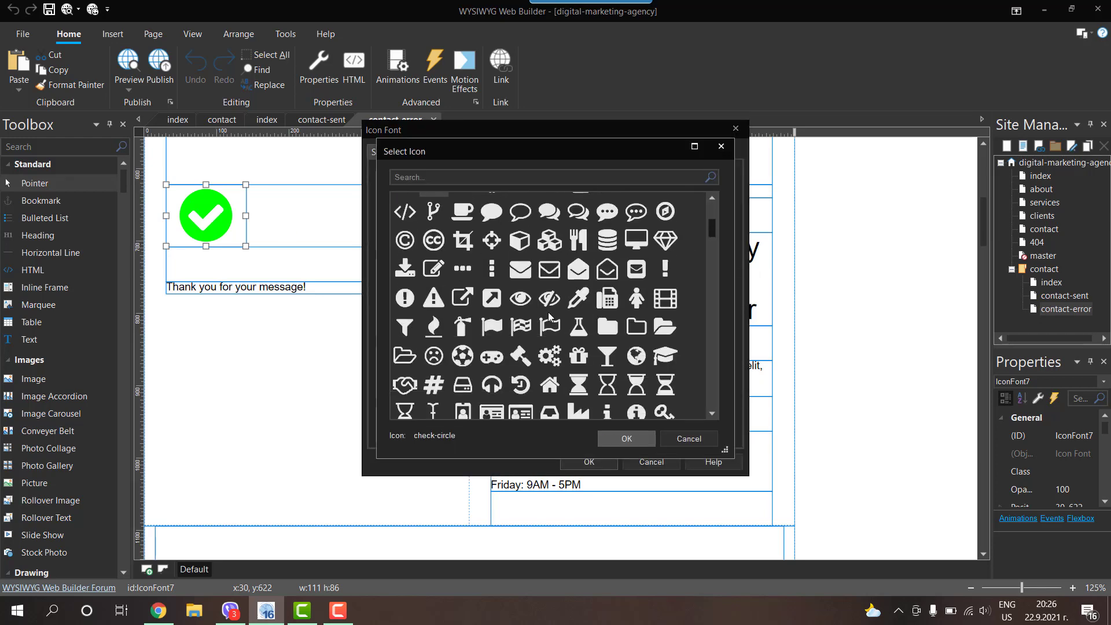
pyautogui.click(431, 298)
pyautogui.click(626, 438)
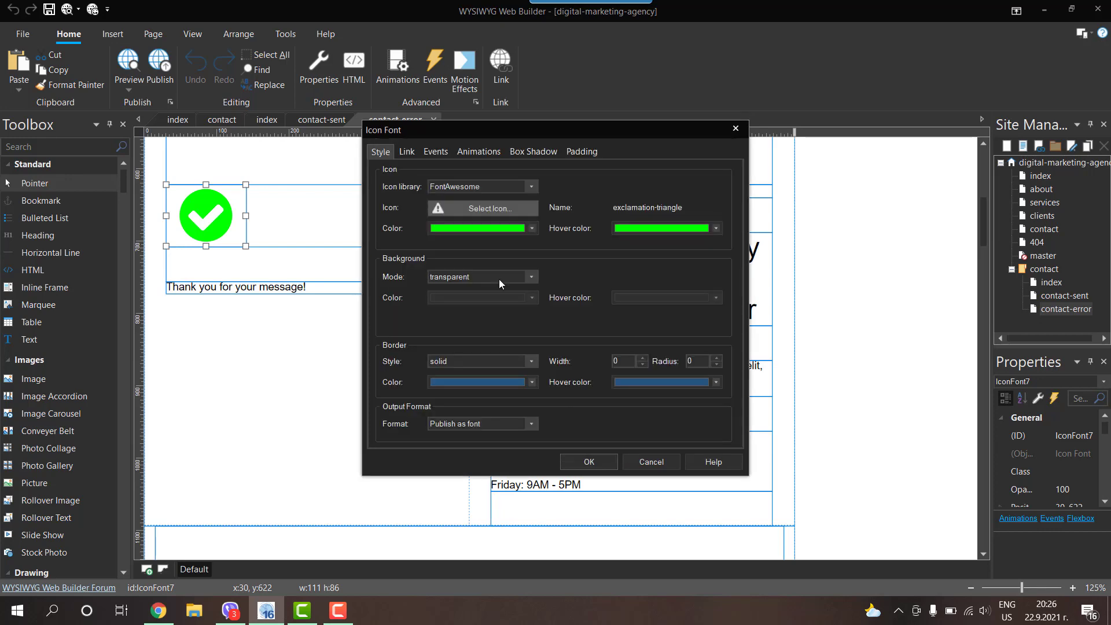
pyautogui.click(486, 226)
pyautogui.click(487, 388)
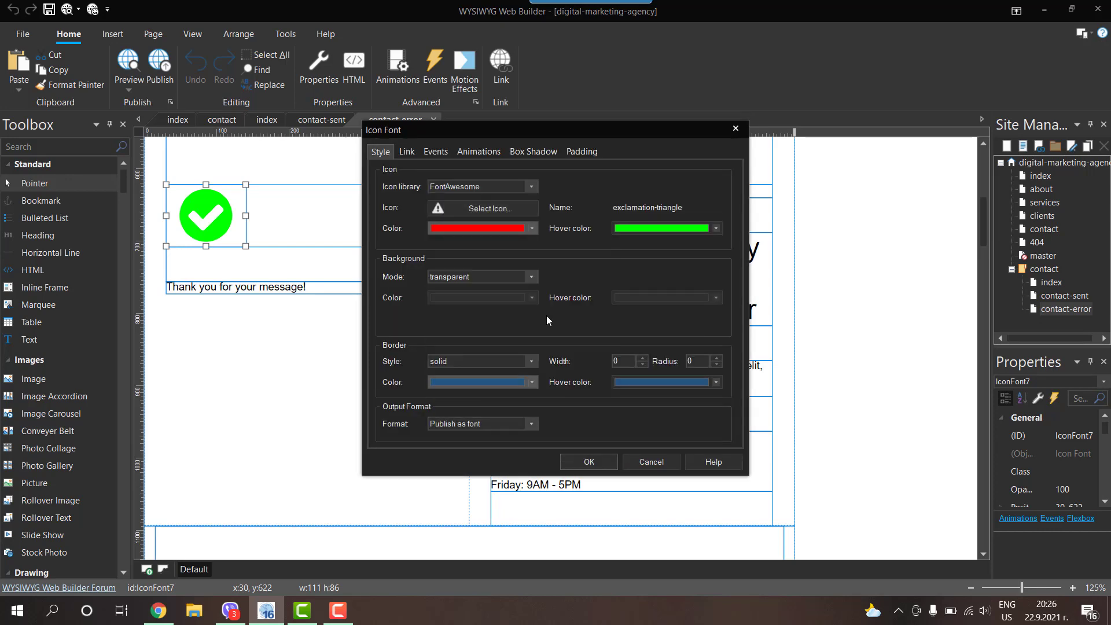
pyautogui.click(640, 230)
pyautogui.click(588, 461)
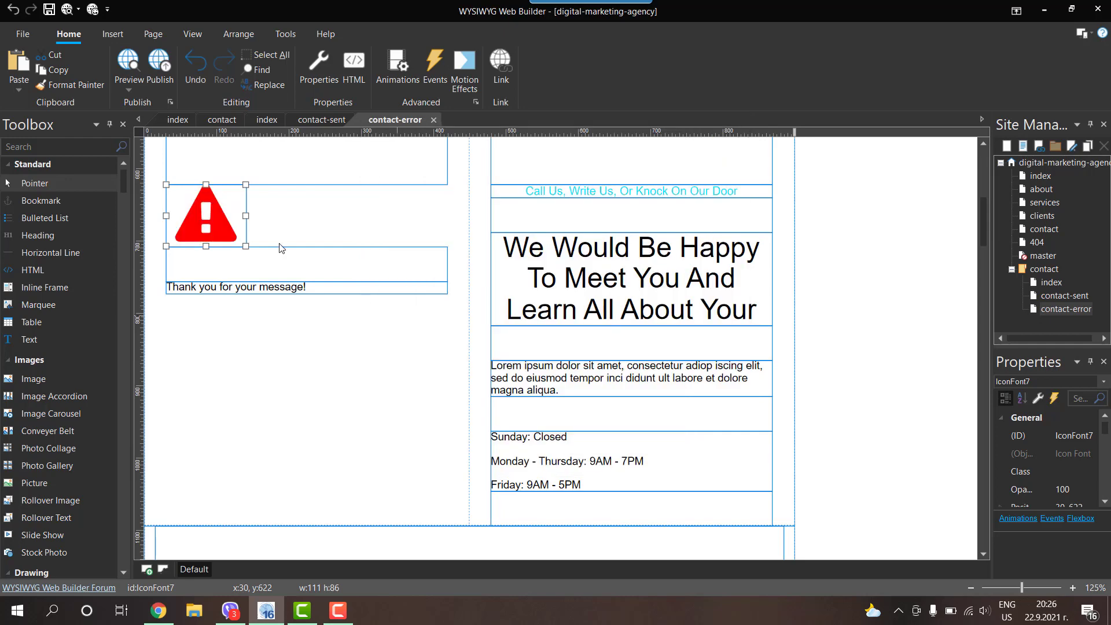
# Step: Replace the thank-you text with 'An error occurred' and add a 'Try again' line below
pyautogui.doubleClick(326, 286)
pyautogui.moveTo(326, 288); pyautogui.dragTo(166, 288)
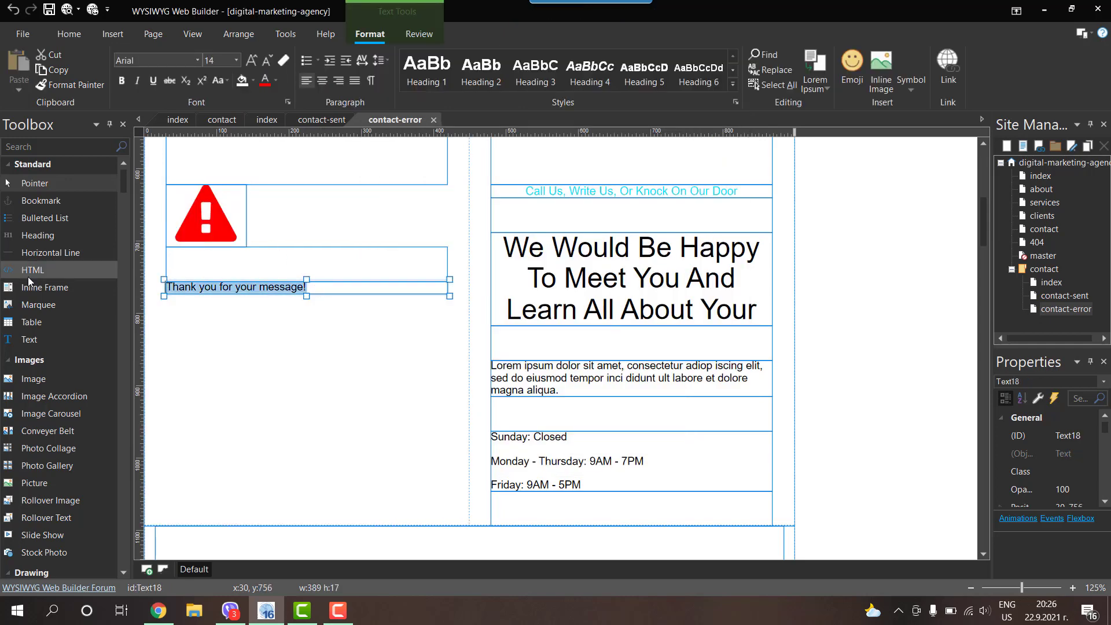
pyautogui.write('Ar')
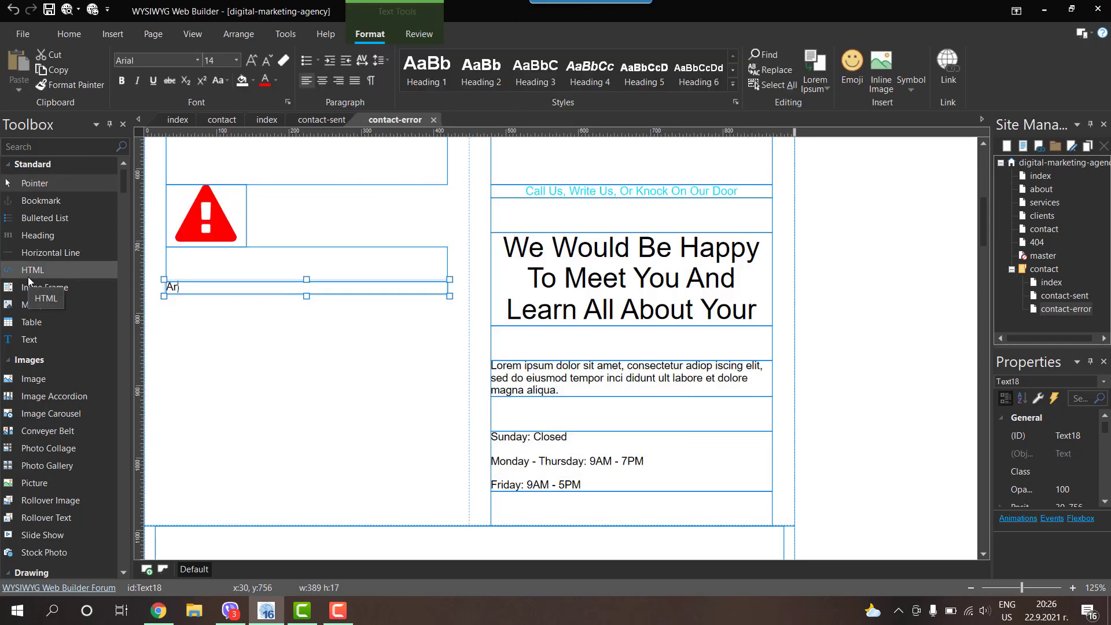
pyautogui.write(' error occurred.')
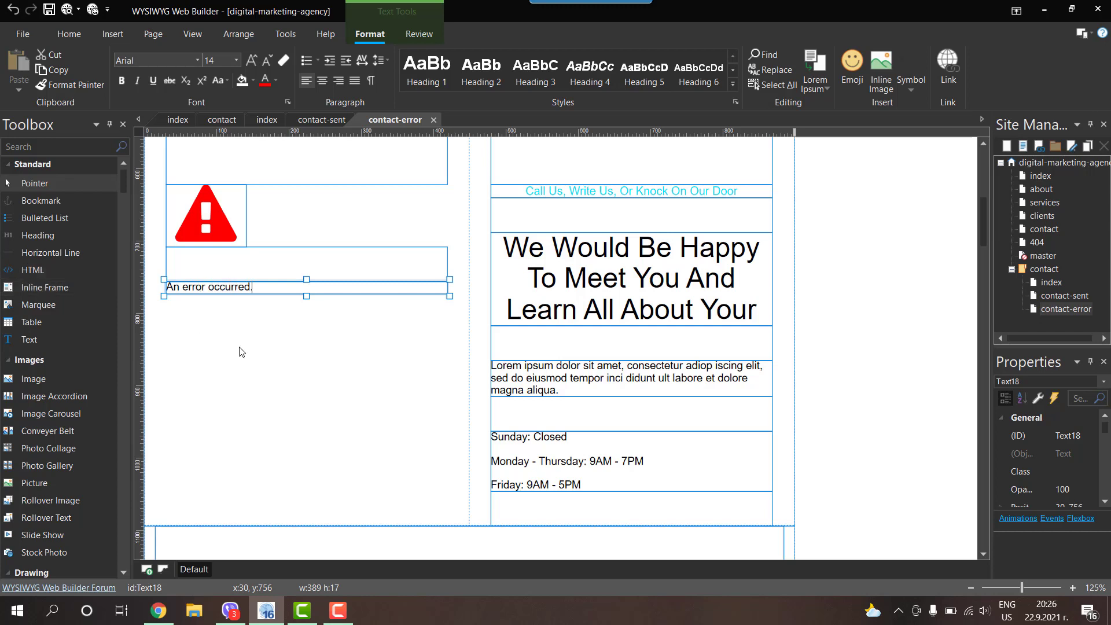
pyautogui.click(806, 257)
pyautogui.doubleClick(283, 289)
pyautogui.press('Return')
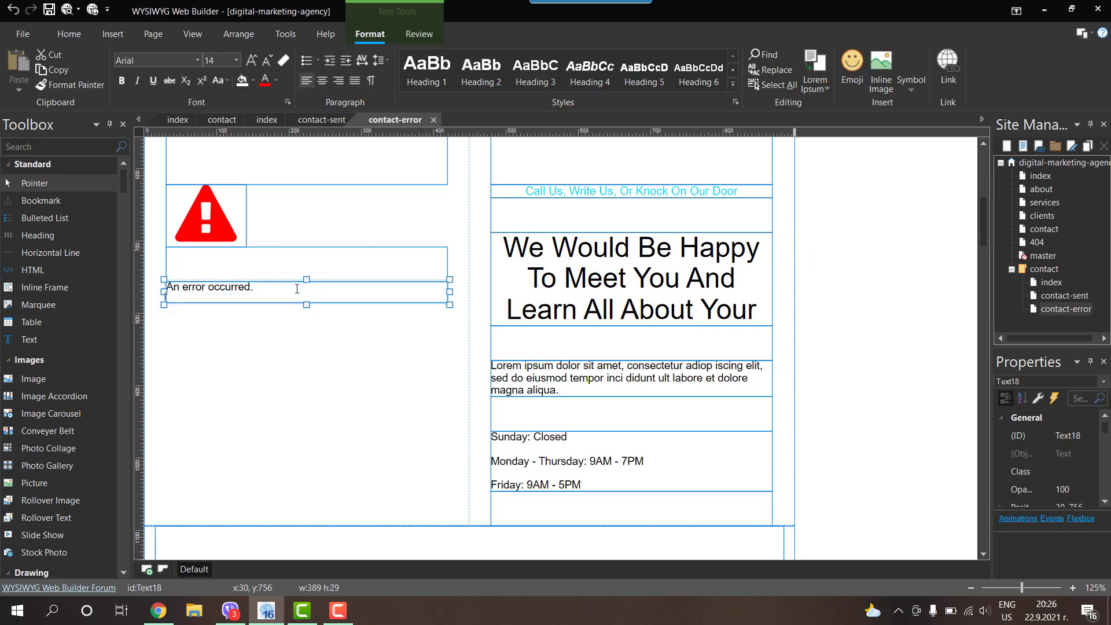
pyautogui.write('Try')
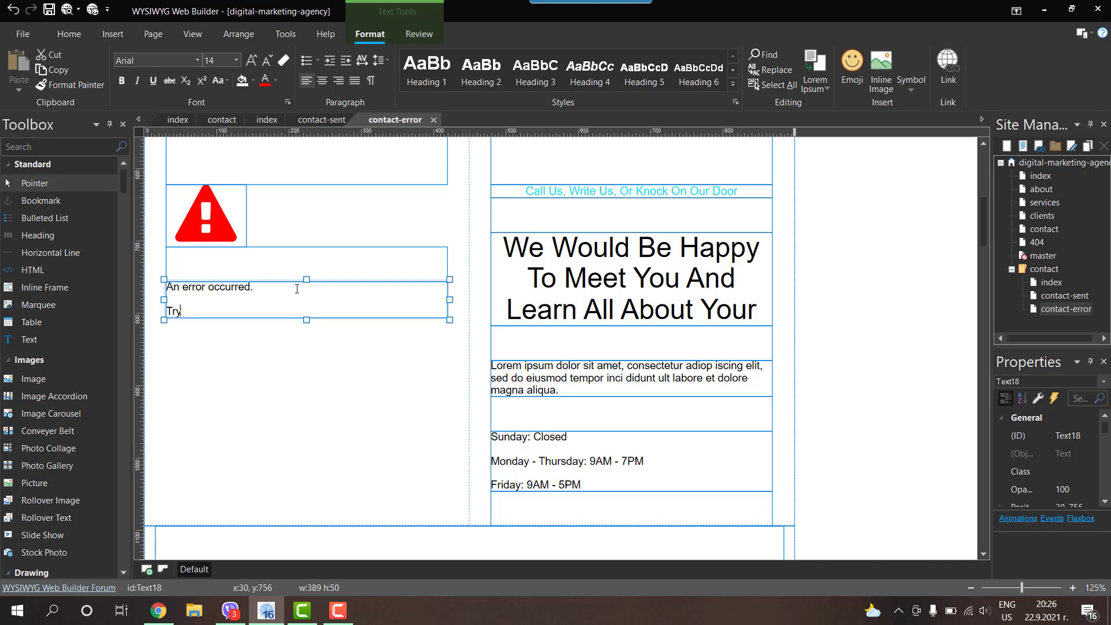
pyautogui.write(' again')
# Step: Link the words 'Try again' to the contact index page using the Link style
pyautogui.moveTo(213, 312); pyautogui.dragTo(166, 312)
pyautogui.click(947, 68)
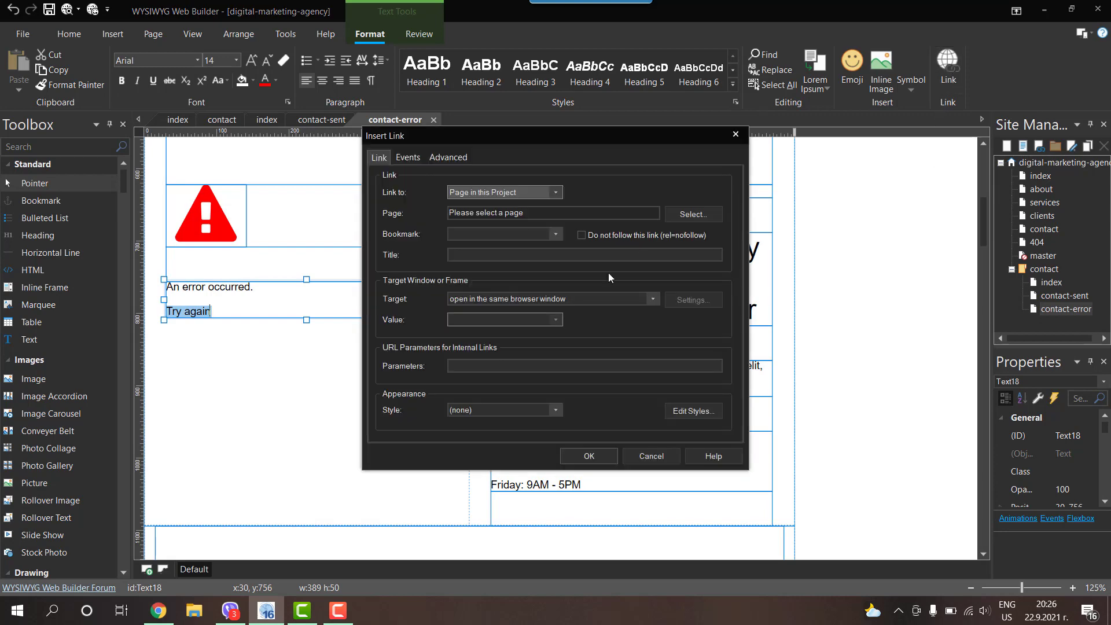
pyautogui.click(702, 215)
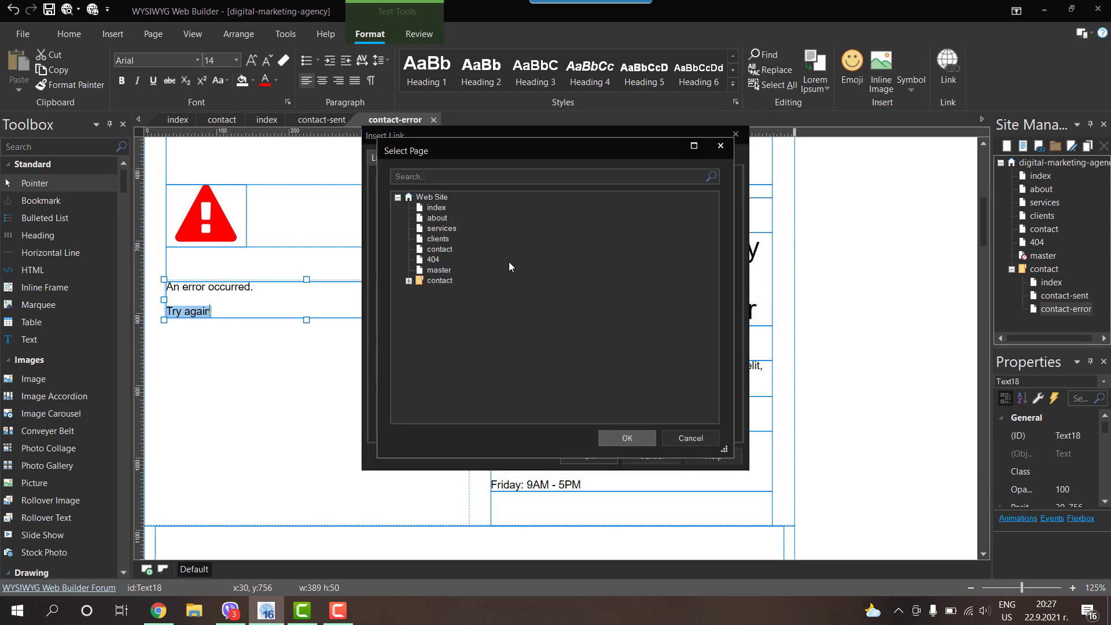
pyautogui.click(409, 281)
pyautogui.doubleClick(449, 293)
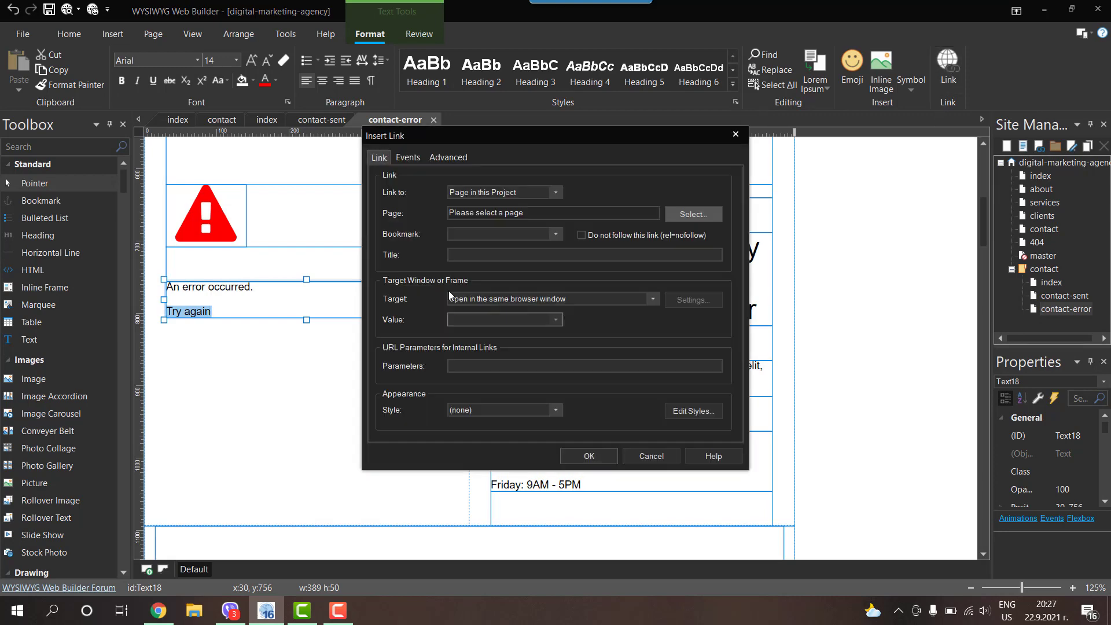
pyautogui.click(502, 410)
pyautogui.click(466, 432)
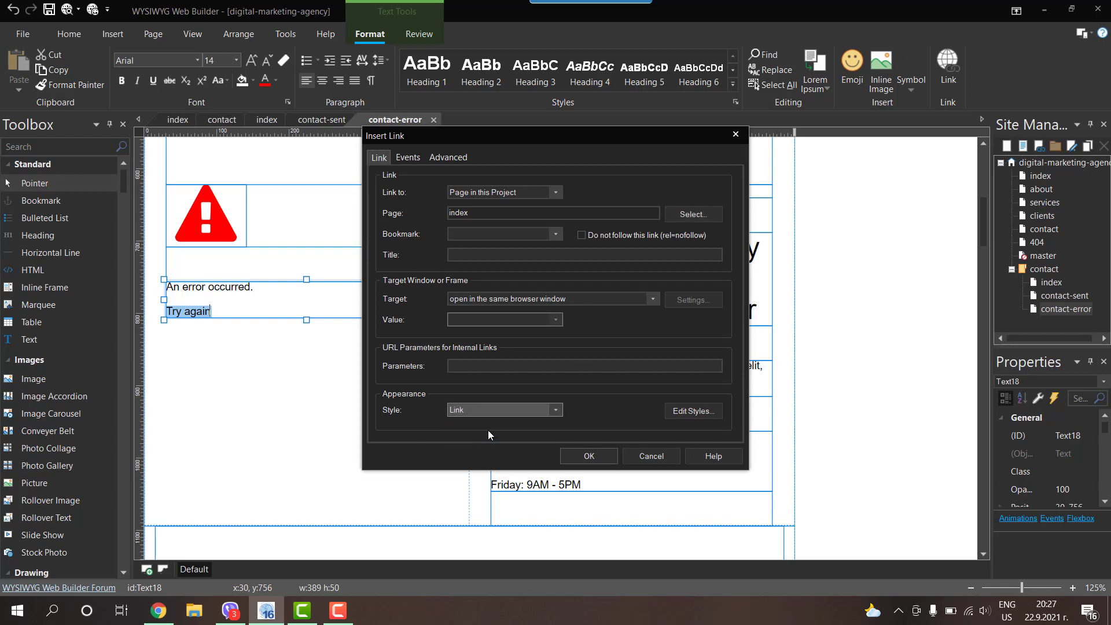
pyautogui.click(586, 455)
pyautogui.click(885, 252)
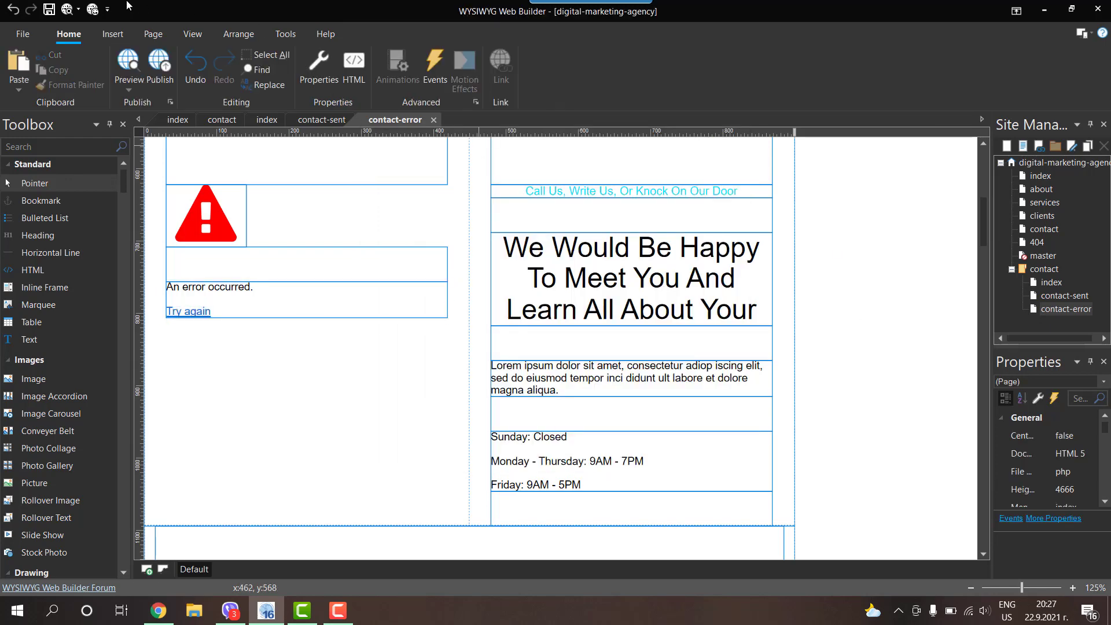
# Step: Preview contact-error in the browser, then close the preview and return to the editor
pyautogui.click(65, 11)
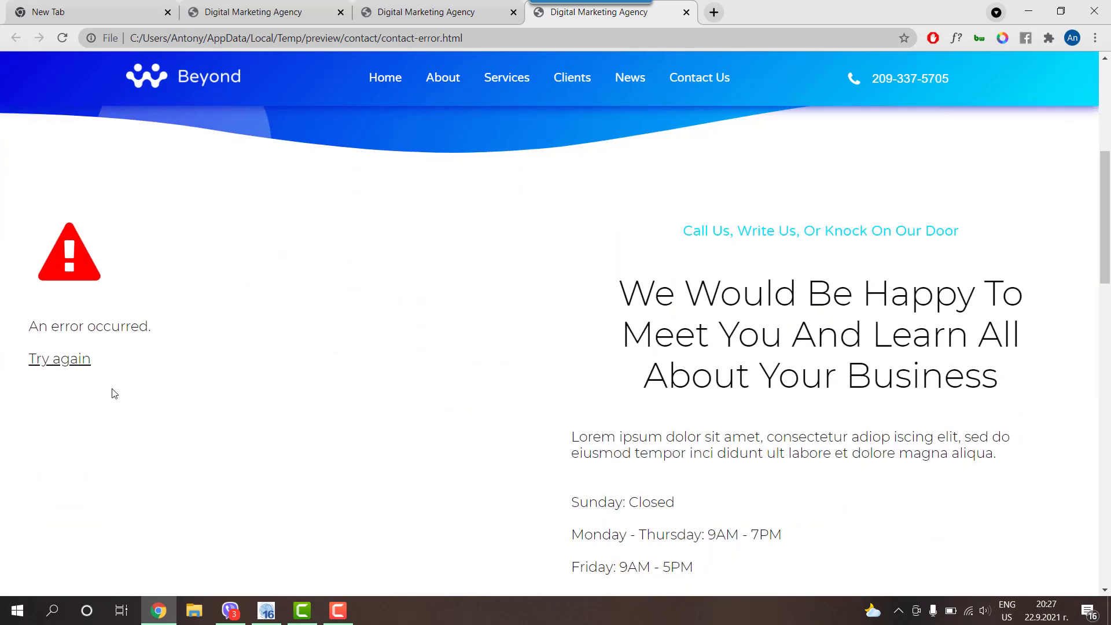
pyautogui.scroll(6, 419, 235)
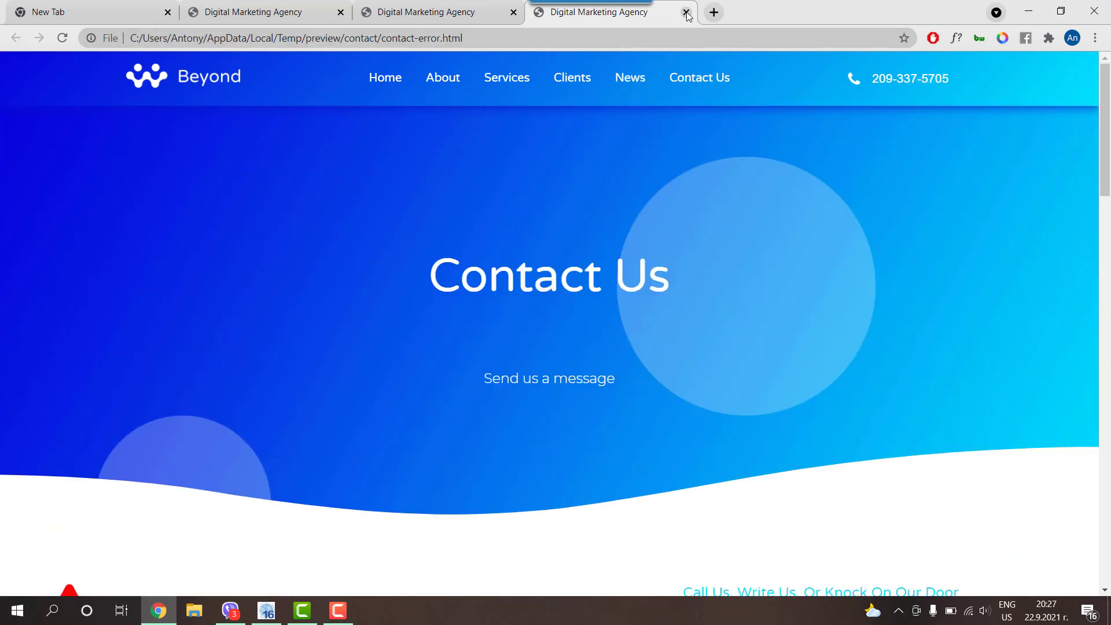
pyautogui.click(686, 12)
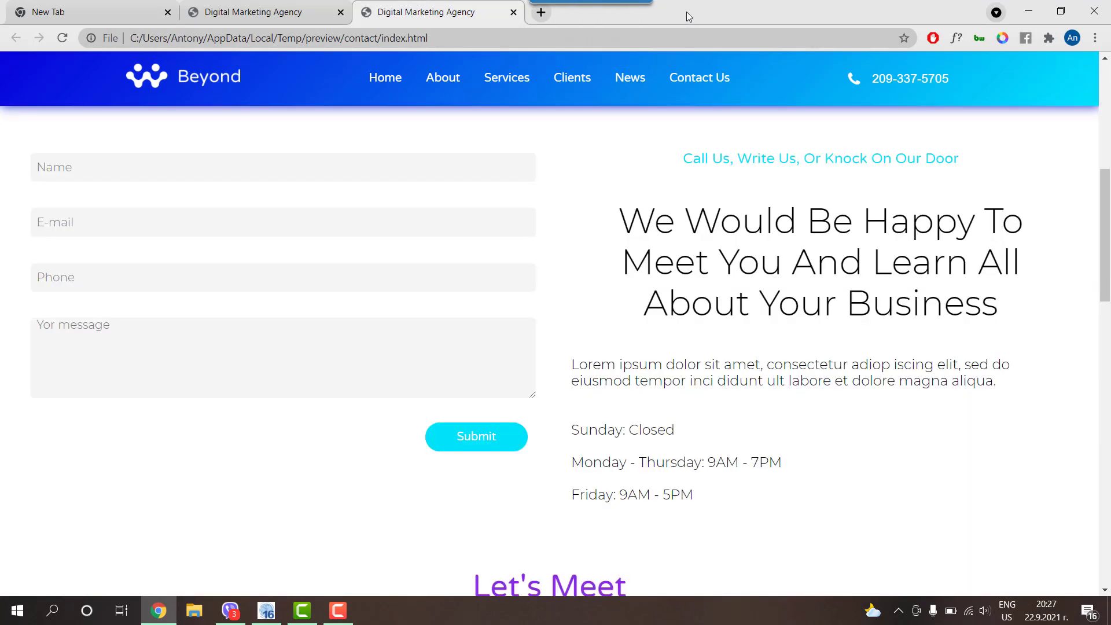
pyautogui.click(1028, 12)
# Step: On the contact index page, set the form's success page to contact-sent
pyautogui.doubleClick(1051, 282)
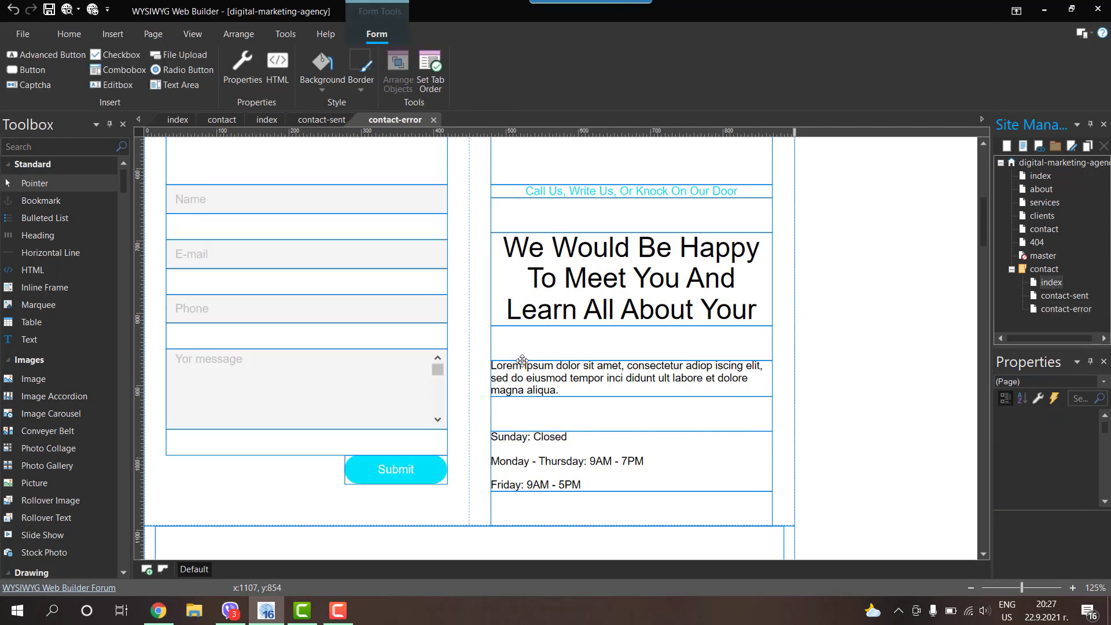
pyautogui.doubleClick(478, 282)
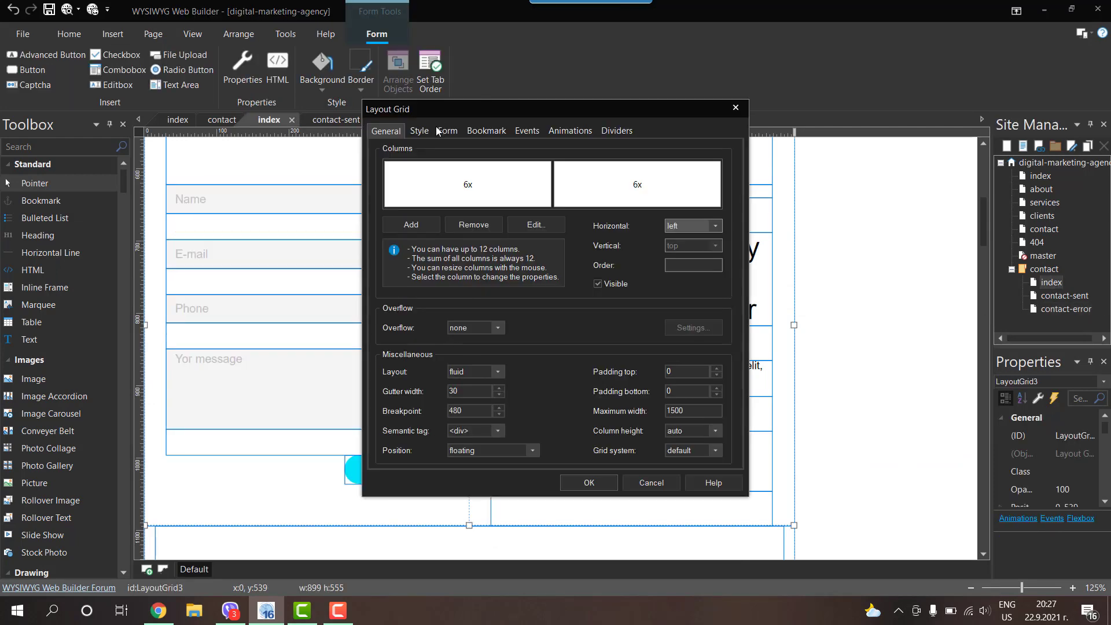
pyautogui.click(447, 131)
pyautogui.click(412, 185)
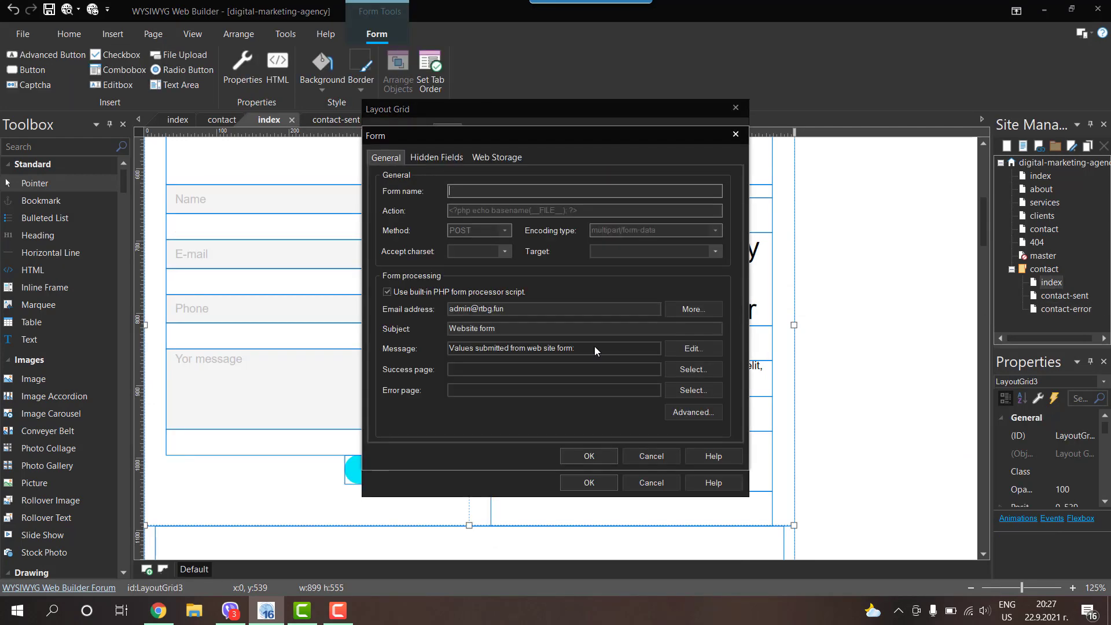
pyautogui.click(697, 365)
pyautogui.click(408, 281)
pyautogui.click(458, 302)
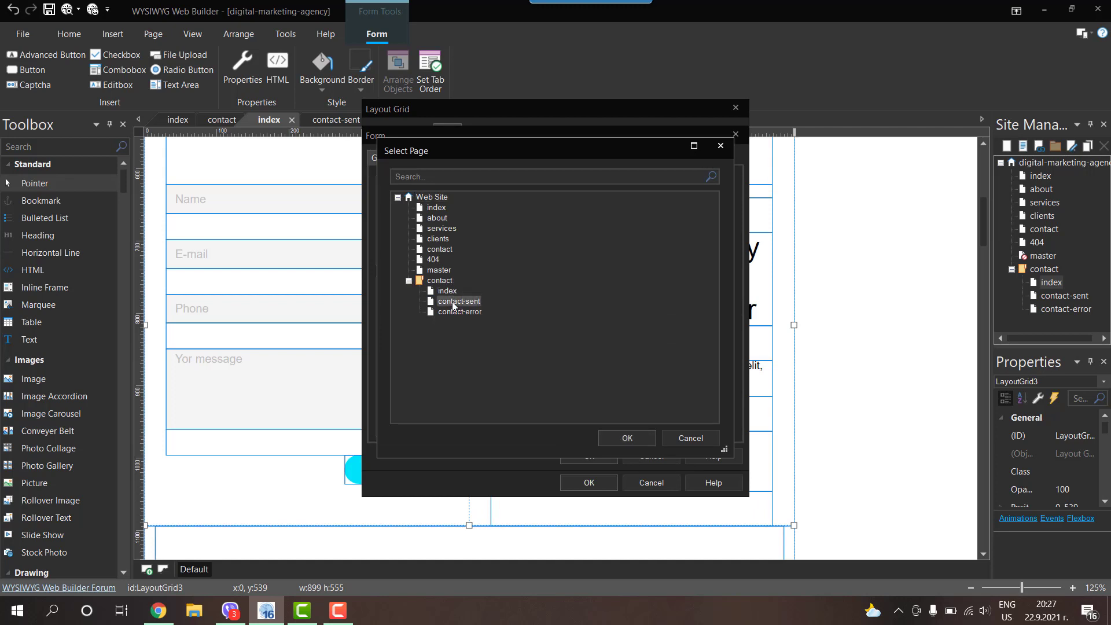
pyautogui.click(627, 438)
# Step: Set the form's error page to contact-error and close the form and grid dialogs
pyautogui.click(702, 380)
pyautogui.doubleClick(420, 281)
pyautogui.doubleClick(459, 312)
pyautogui.click(588, 457)
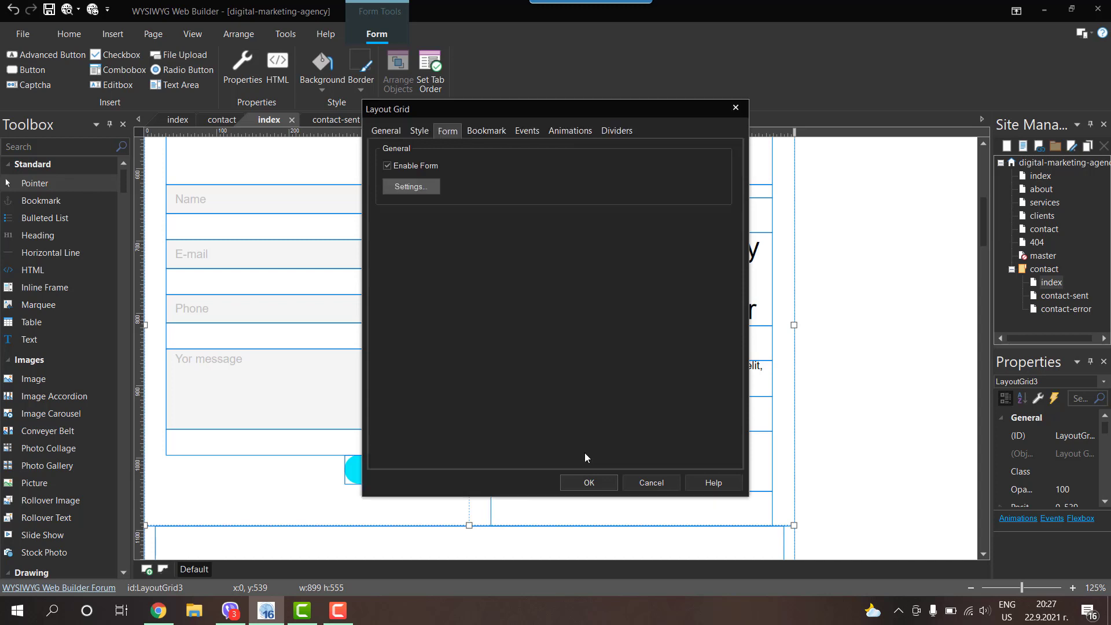
pyautogui.click(588, 482)
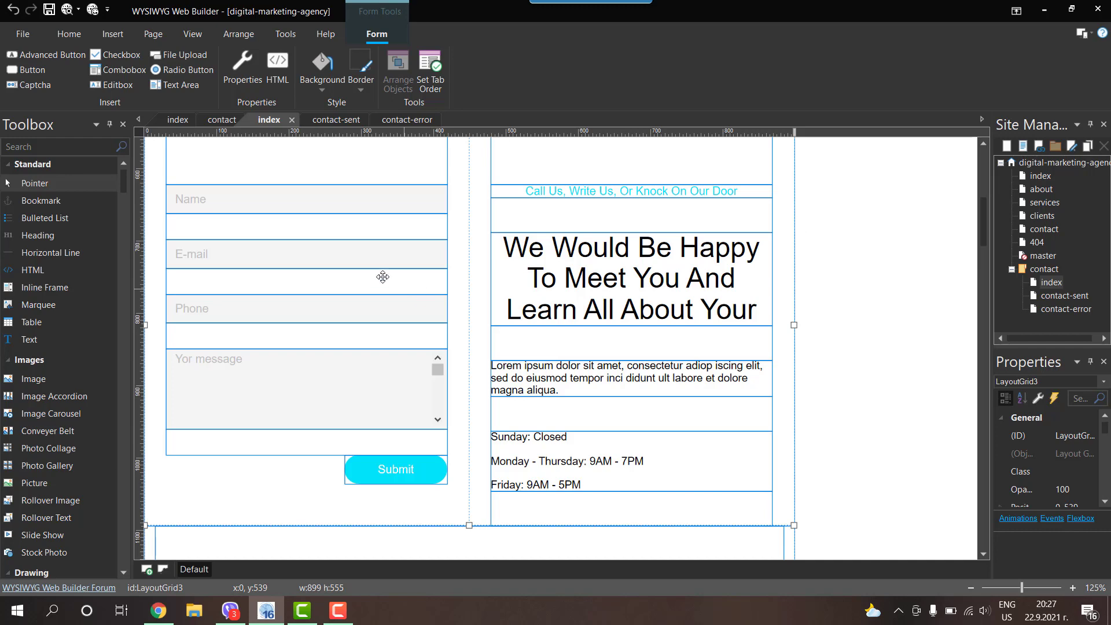
# Step: Add the missing 'u' so the message box placeholder reads 'Your message'
pyautogui.scroll(3, 382, 278)
pyautogui.scroll(-3, 381, 281)
pyautogui.click(204, 374)
pyautogui.doubleClick(204, 374)
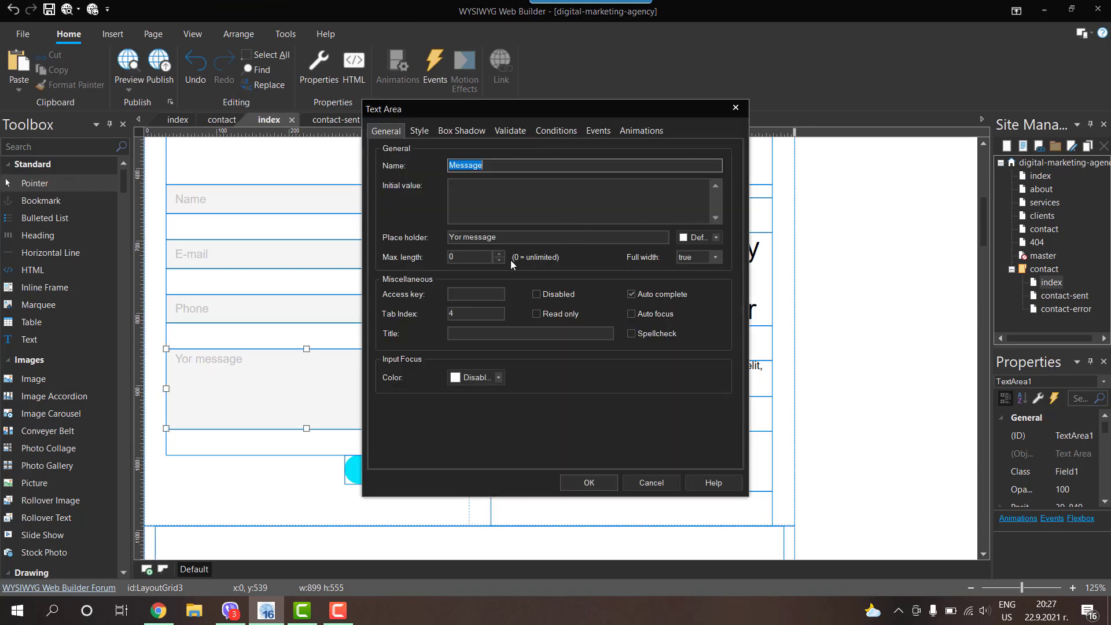
pyautogui.click(458, 237)
pyautogui.write('u')
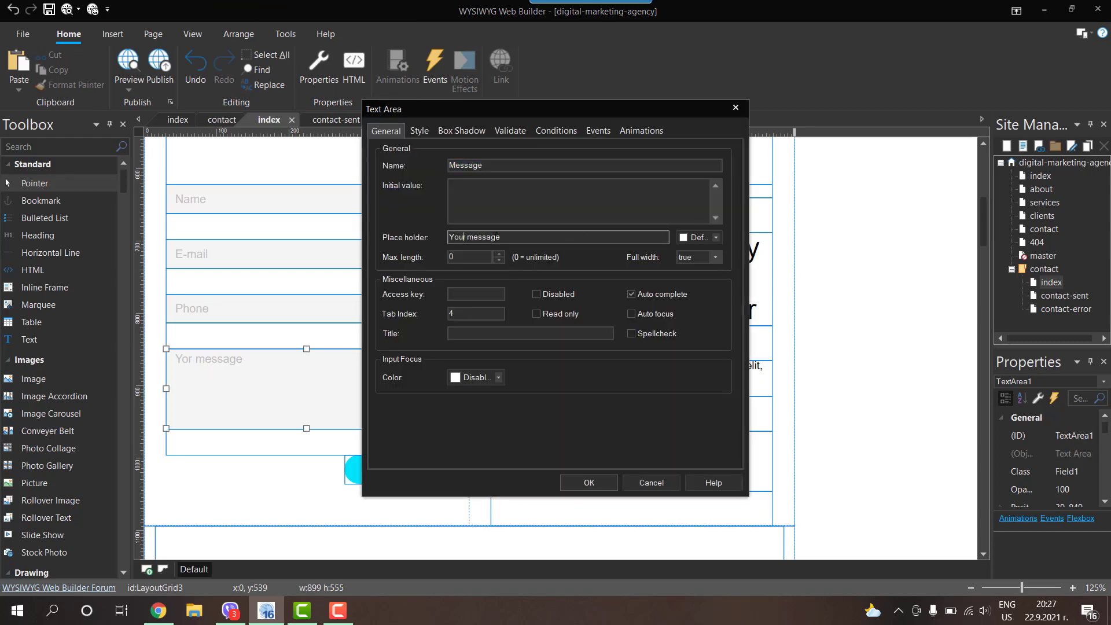
pyautogui.click(591, 477)
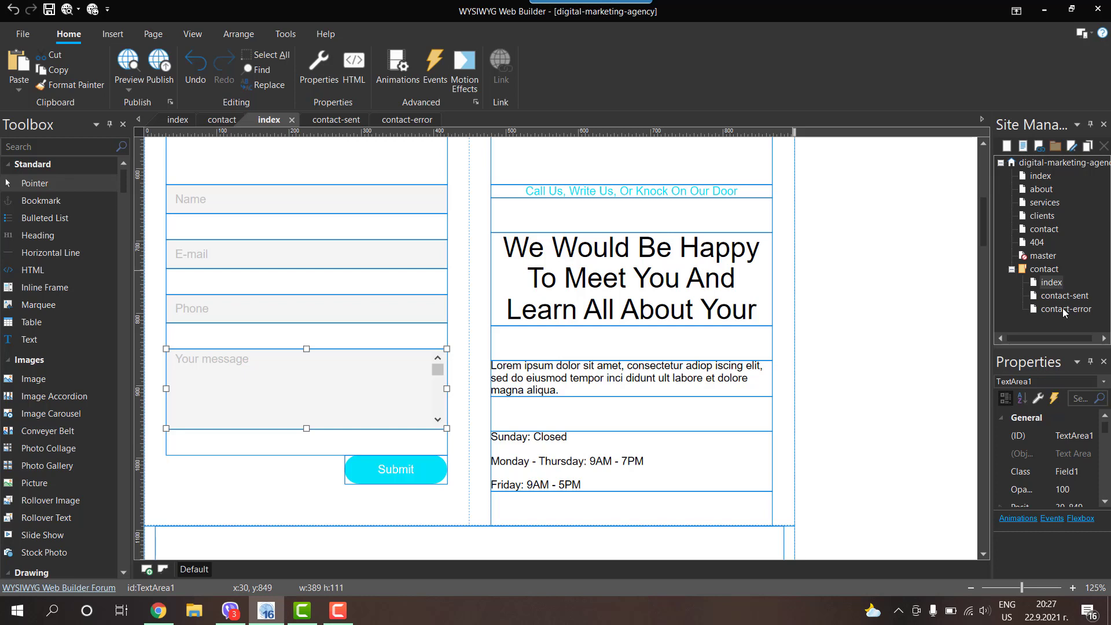
# Step: Add a Dialog object to the right of the page and title it 'Message'
pyautogui.click(37, 146)
pyautogui.write('dia')
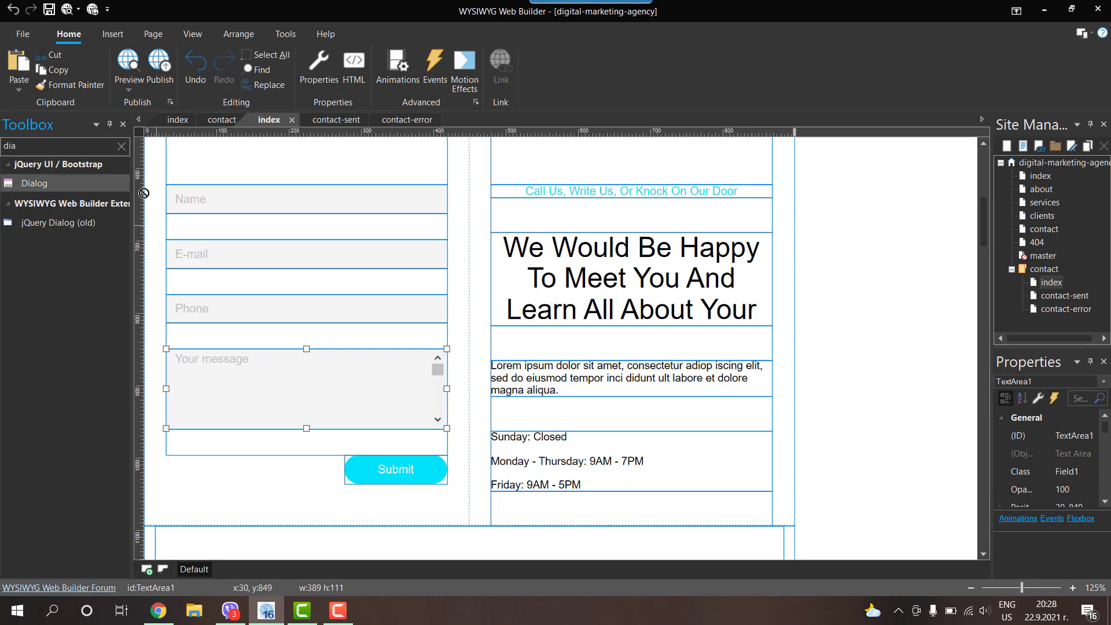
pyautogui.moveTo(32, 183); pyautogui.dragTo(813, 277)
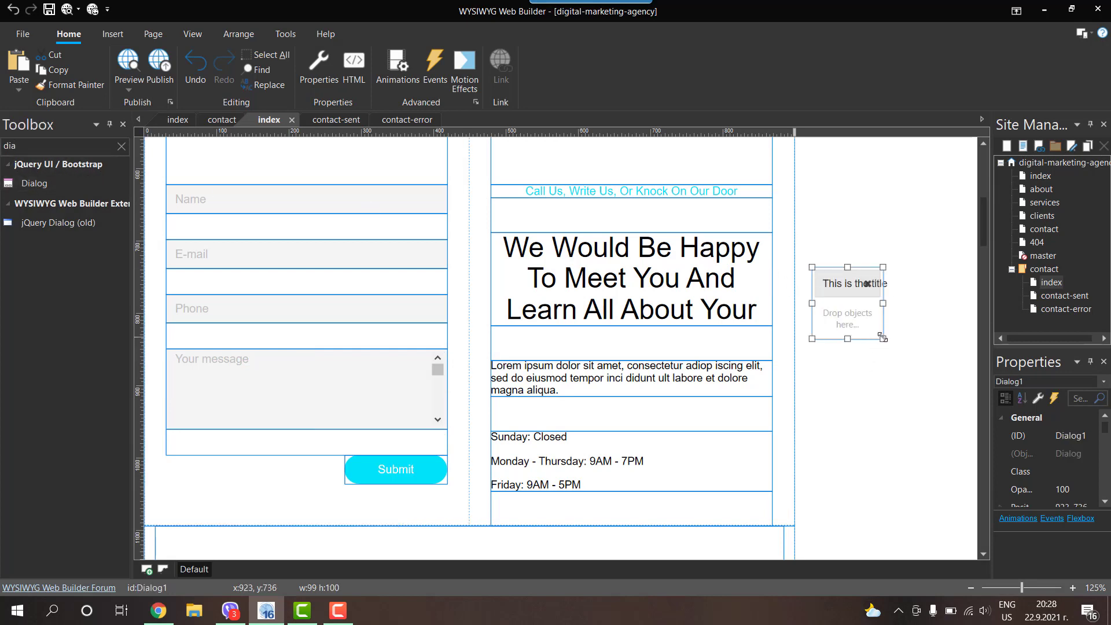
pyautogui.moveTo(882, 338); pyautogui.dragTo(965, 379)
pyautogui.doubleClick(882, 324)
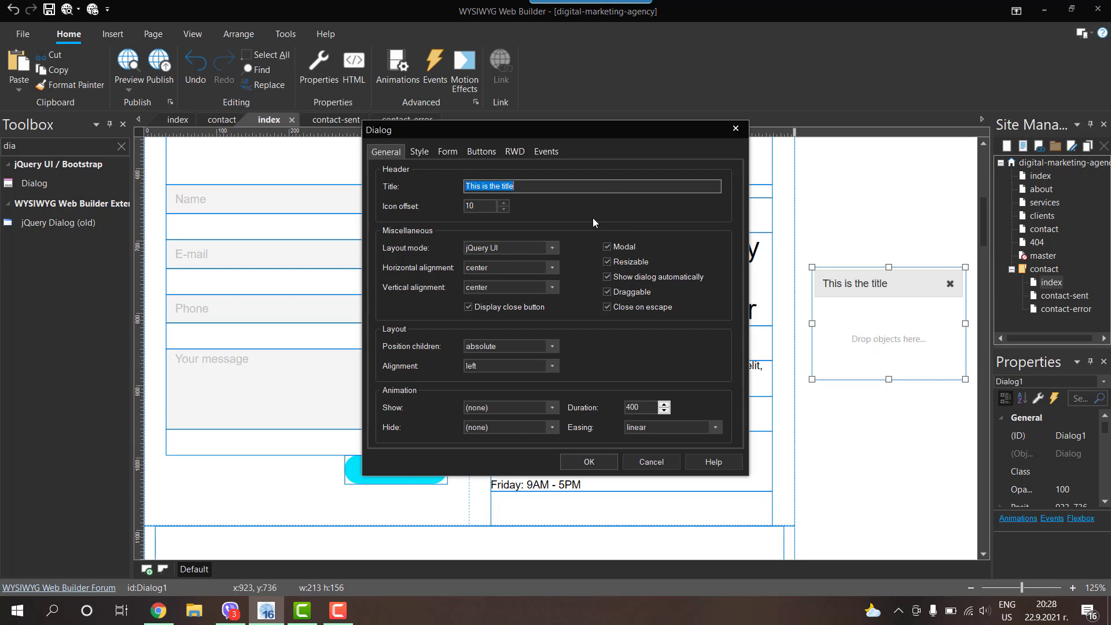
pyautogui.write('Message')
pyautogui.click(589, 461)
# Step: Fine-tune the Message dialog's position and size and turn off Show dialog automatically
pyautogui.moveTo(902, 317); pyautogui.dragTo(899, 325)
pyautogui.moveTo(962, 387); pyautogui.dragTo(975, 398)
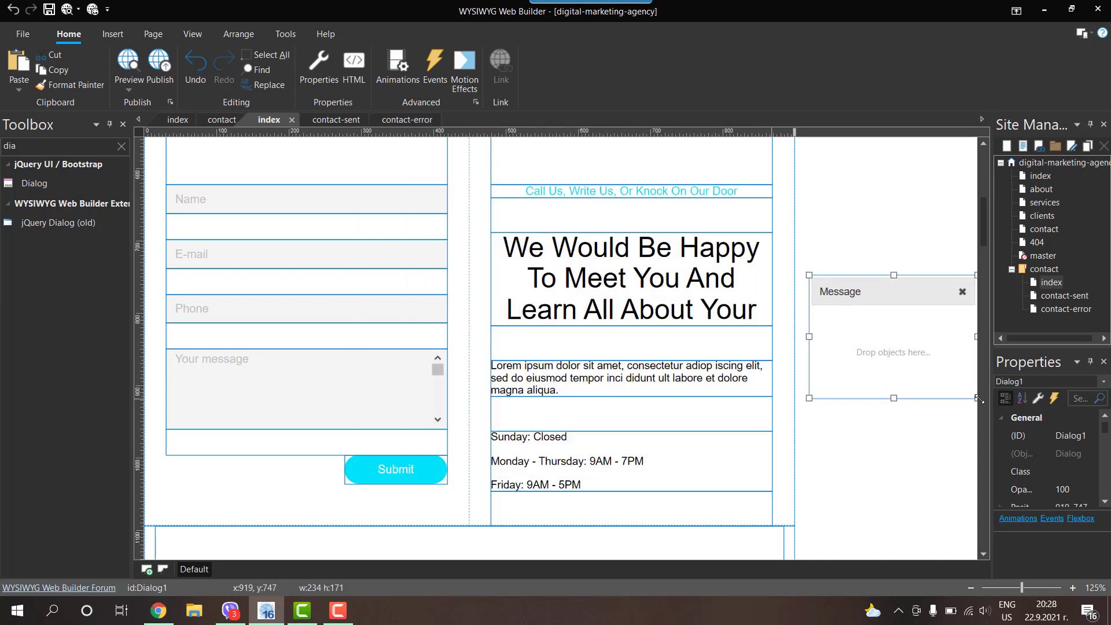
pyautogui.moveTo(891, 346); pyautogui.dragTo(888, 346)
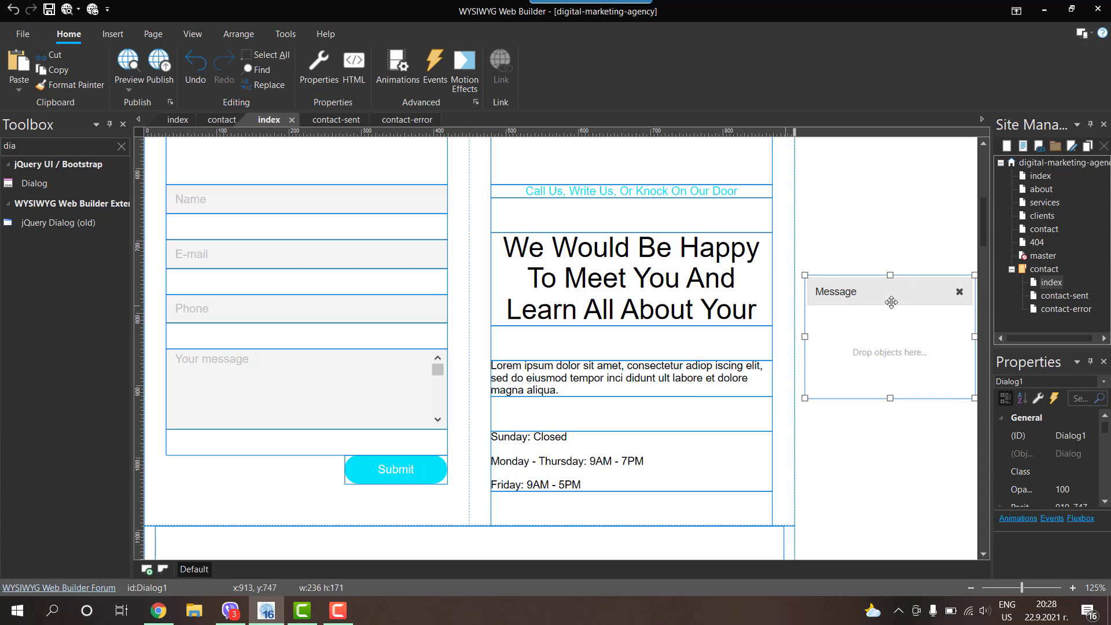
pyautogui.moveTo(885, 294); pyautogui.dragTo(889, 285)
pyautogui.doubleClick(888, 285)
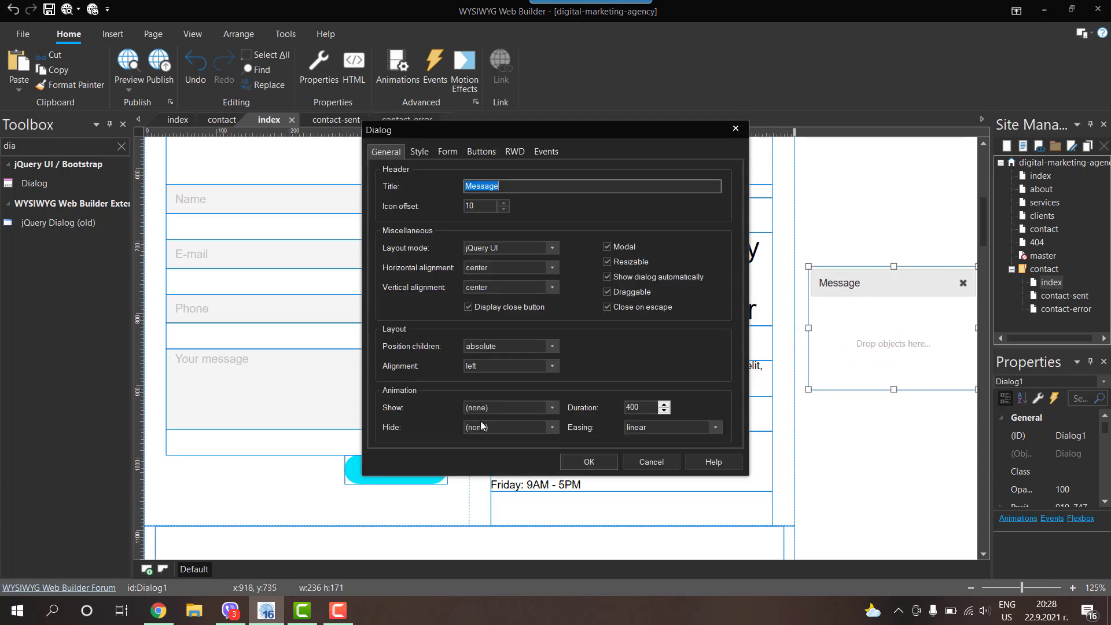
pyautogui.click(606, 279)
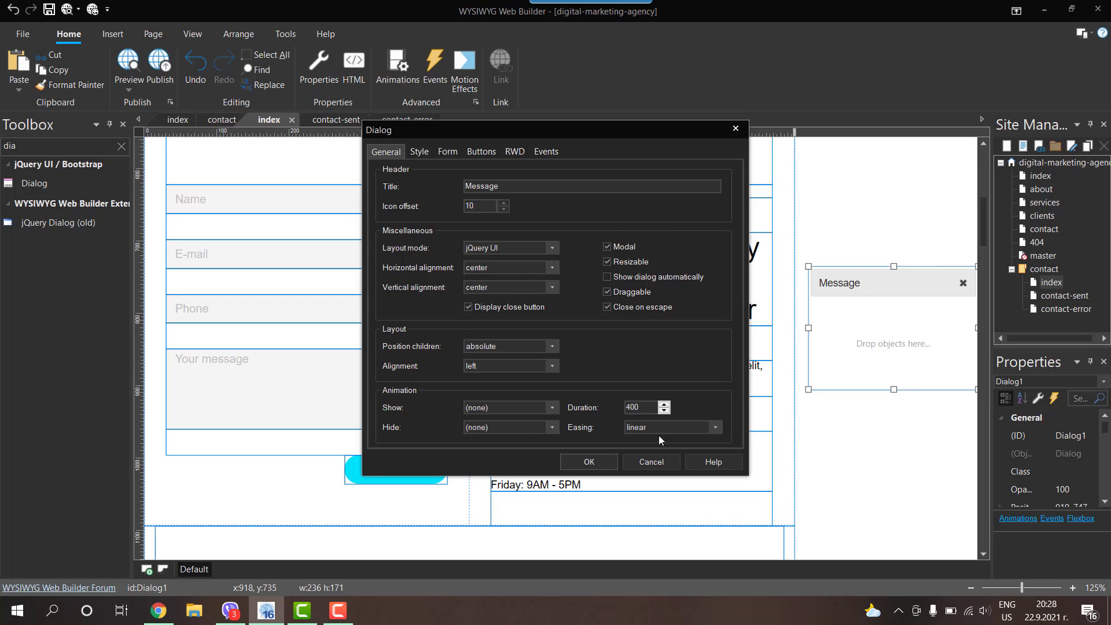
pyautogui.click(591, 458)
pyautogui.doubleClick(469, 366)
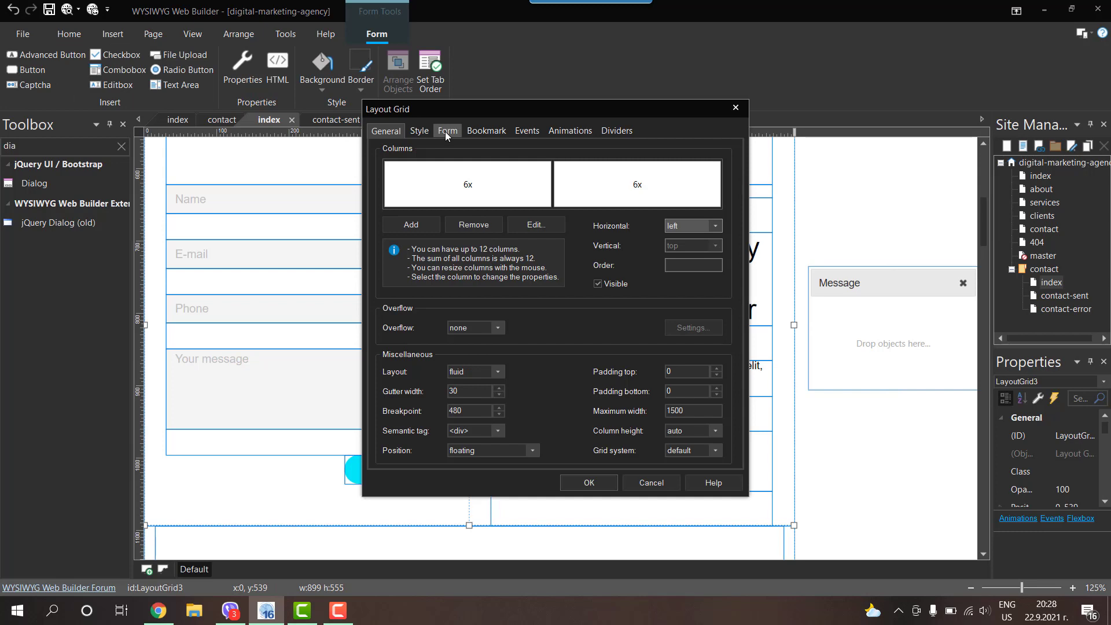
# Step: Leave the layout grid form's Target unchanged and delete the Message dialog from the page
pyautogui.click(445, 130)
pyautogui.click(399, 187)
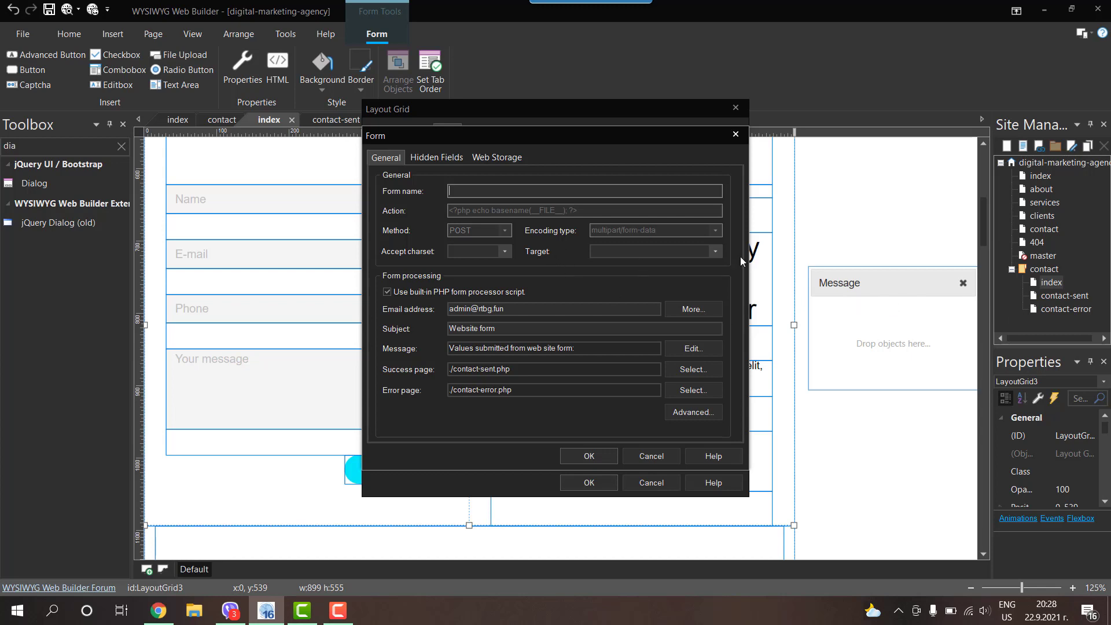
pyautogui.click(714, 250)
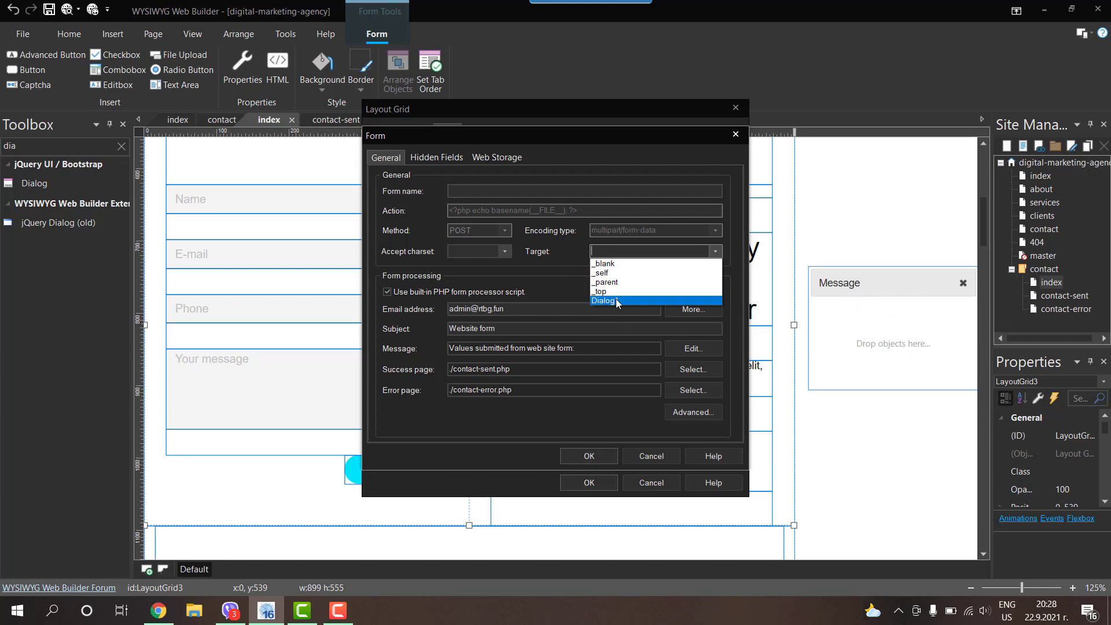
pyautogui.click(543, 424)
pyautogui.click(661, 453)
pyautogui.click(661, 480)
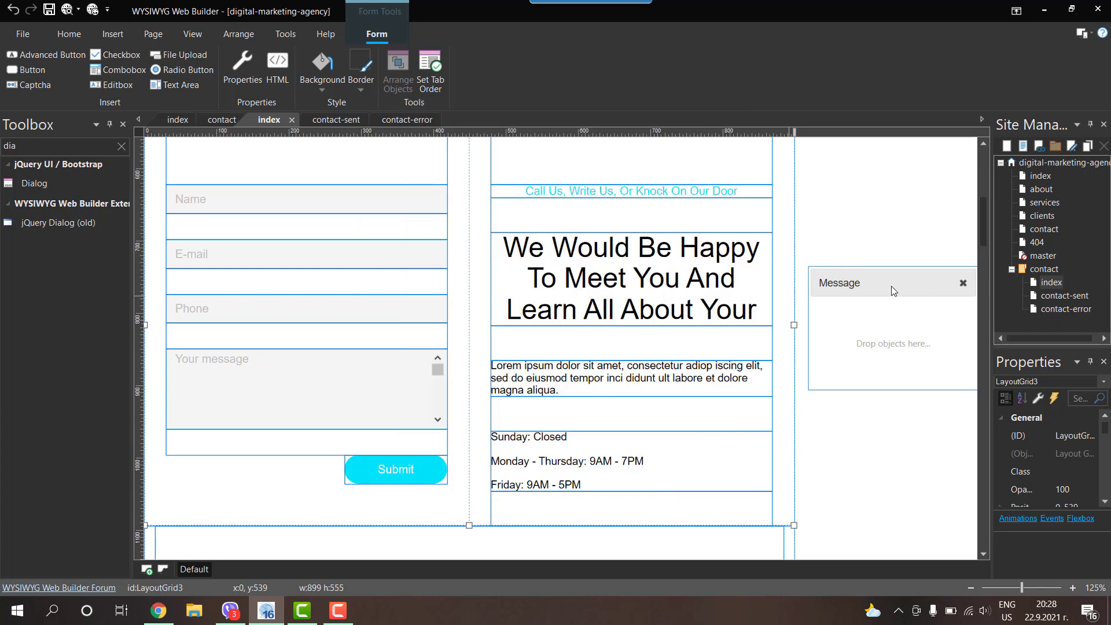
pyautogui.click(827, 283)
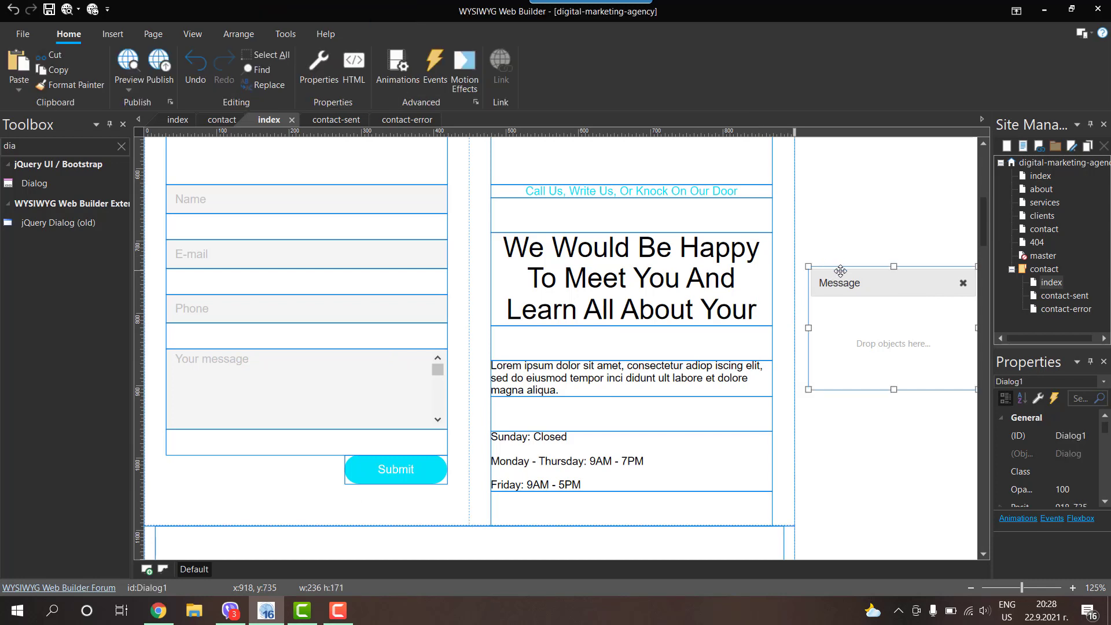
pyautogui.press('Delete')
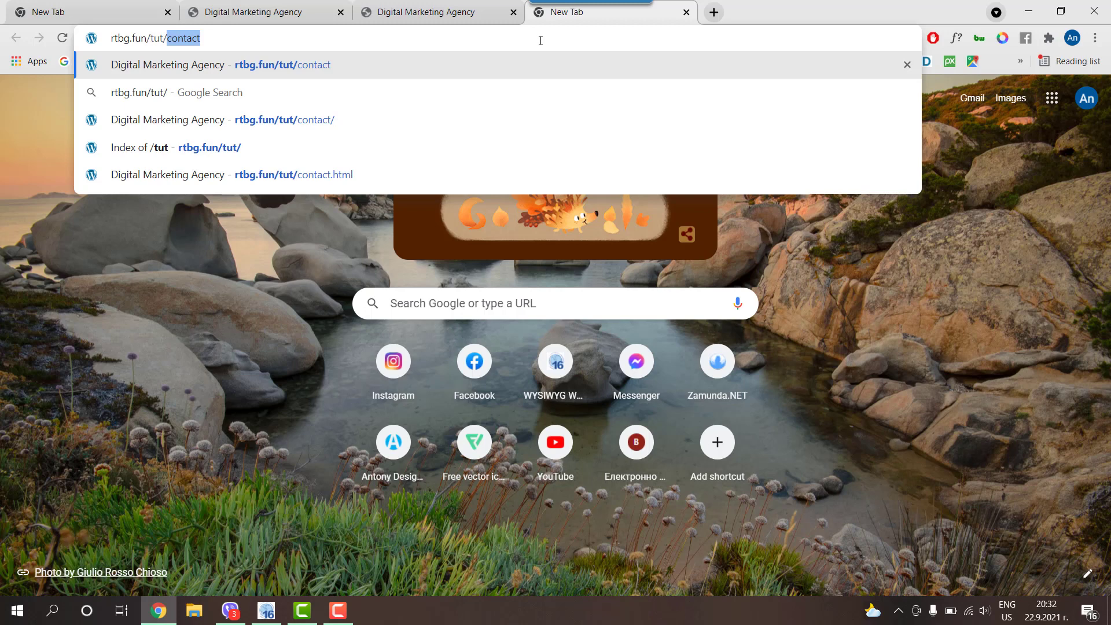
# Step: Load the published contact page in Chrome and scroll down to the form
pyautogui.write('n/tut/con')
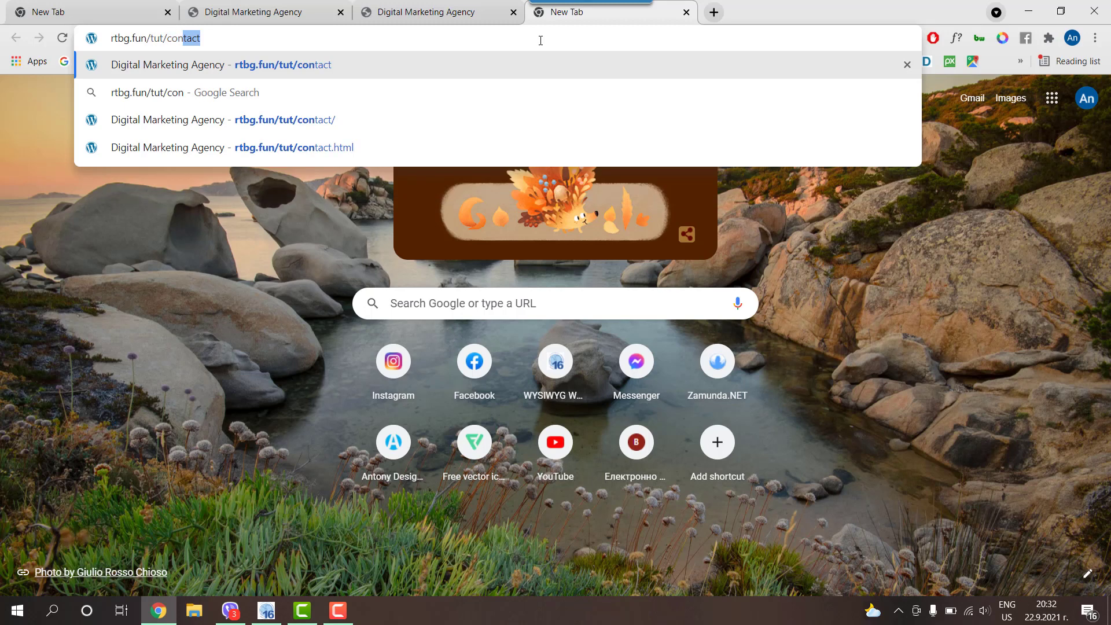
pyautogui.write('tact')
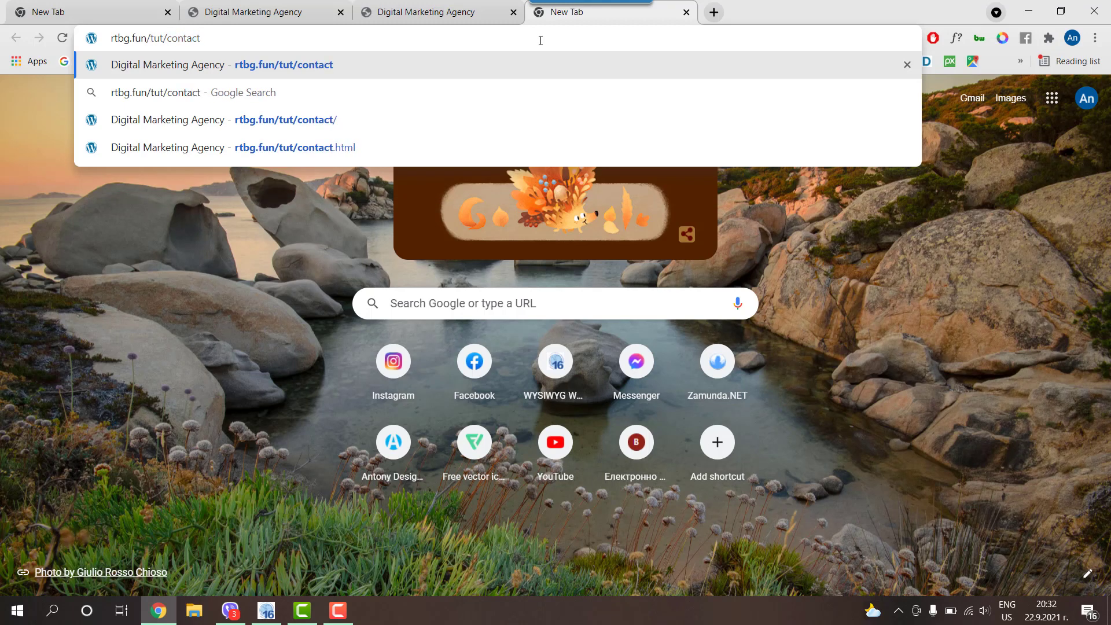
pyautogui.press('Return')
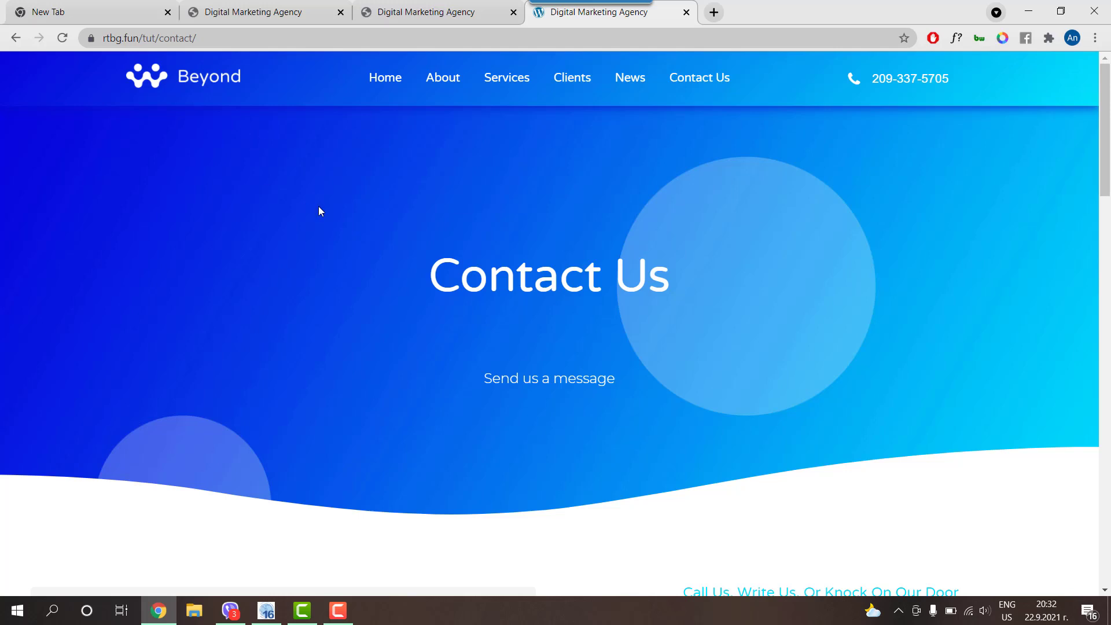
pyautogui.scroll(-5, 318, 209)
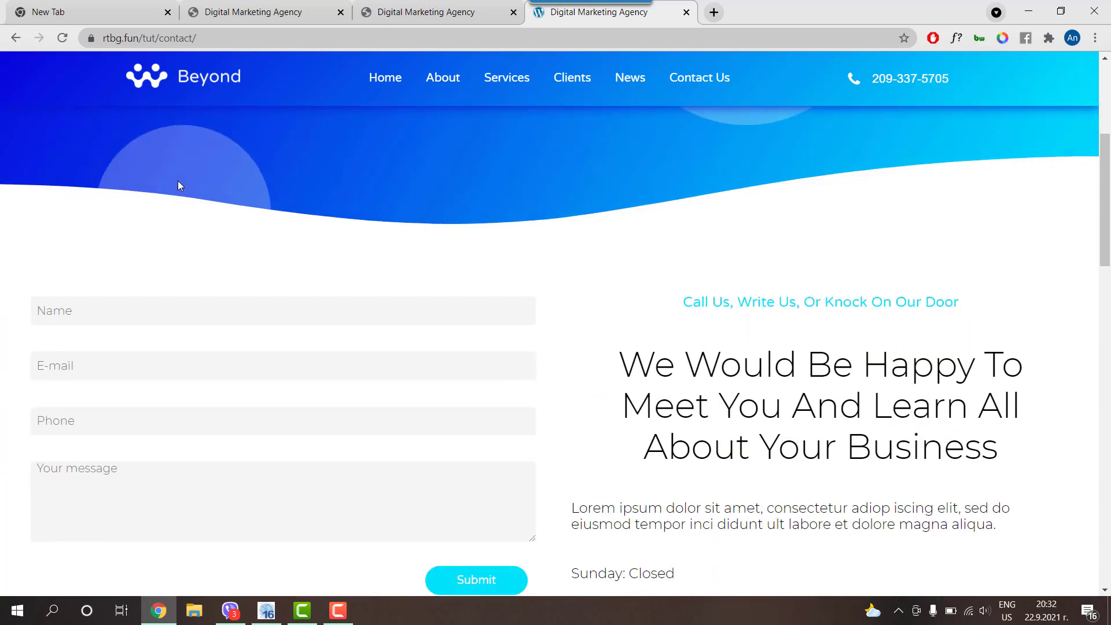
pyautogui.scroll(-2, 178, 181)
# Step: Fill Name, E-mail and Phone with test contact details and the message 'Test message'
pyautogui.click(83, 169)
pyautogui.write('Antony')
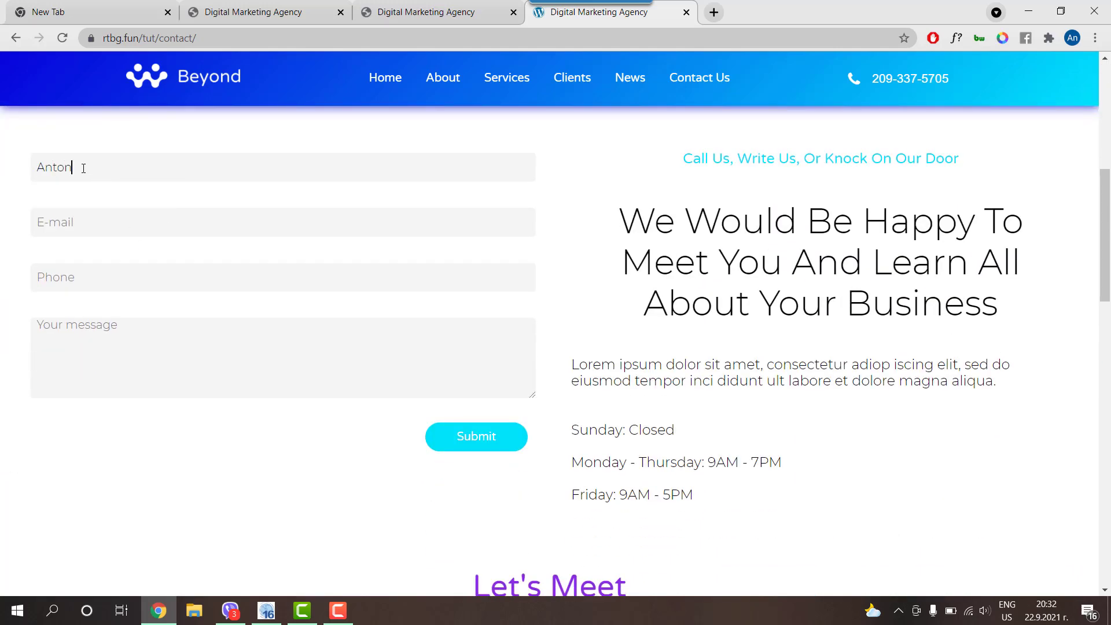
pyautogui.press('Tab')
pyautogui.press('Tab')
pyautogui.write('12345678')
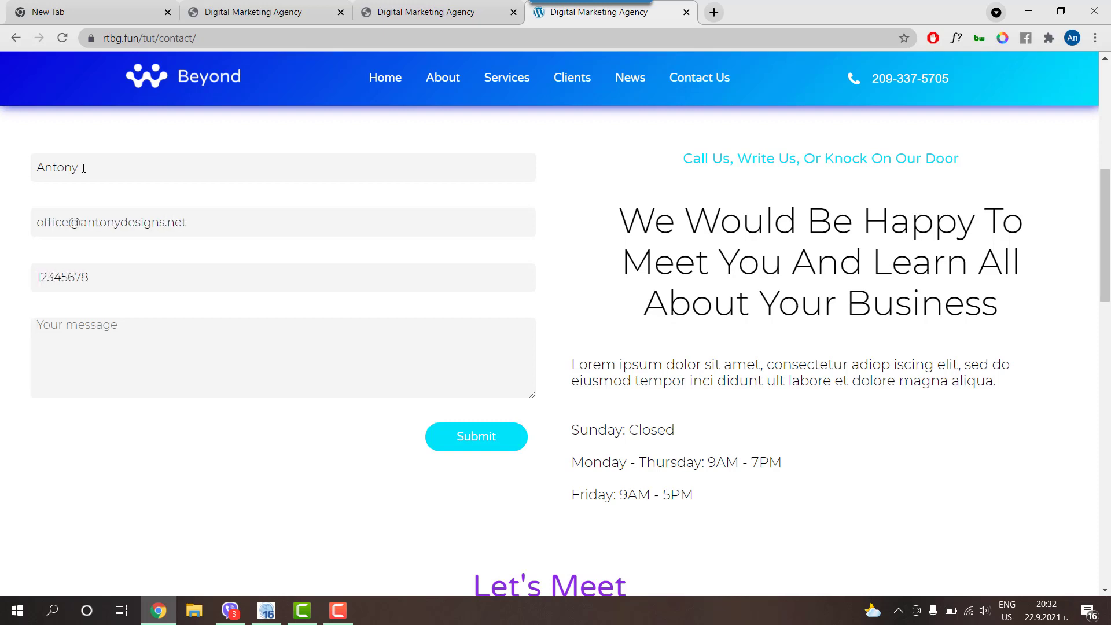
pyautogui.press('Tab')
pyautogui.write('Test message')
# Step: Submit the form, confirm the contact-sent thank-you page, and minimise Chrome
pyautogui.click(477, 451)
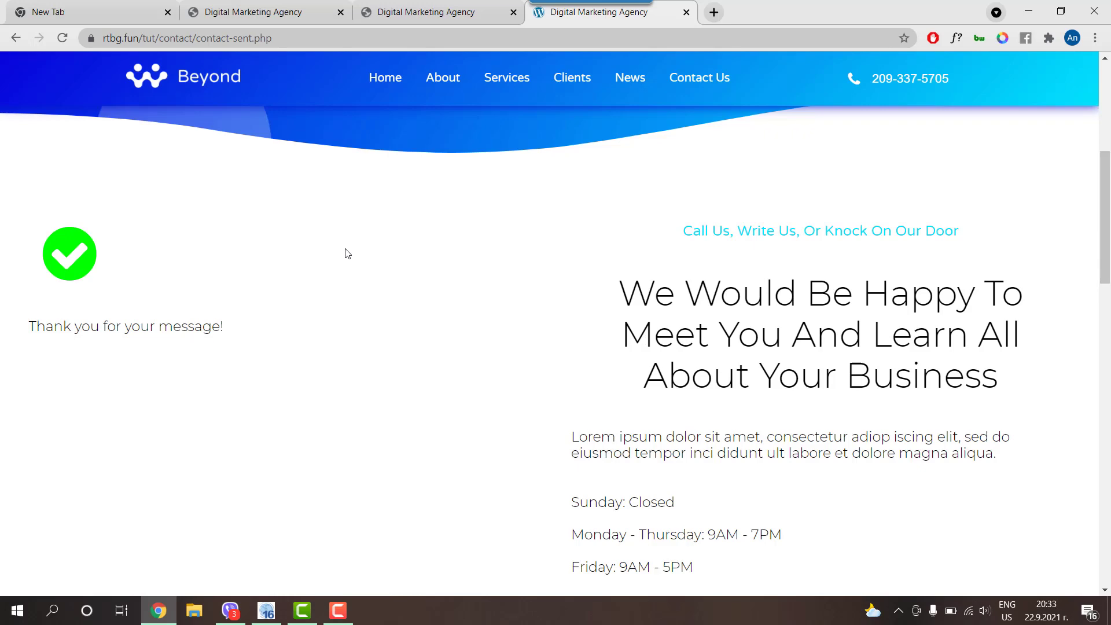
pyautogui.scroll(6, 346, 252)
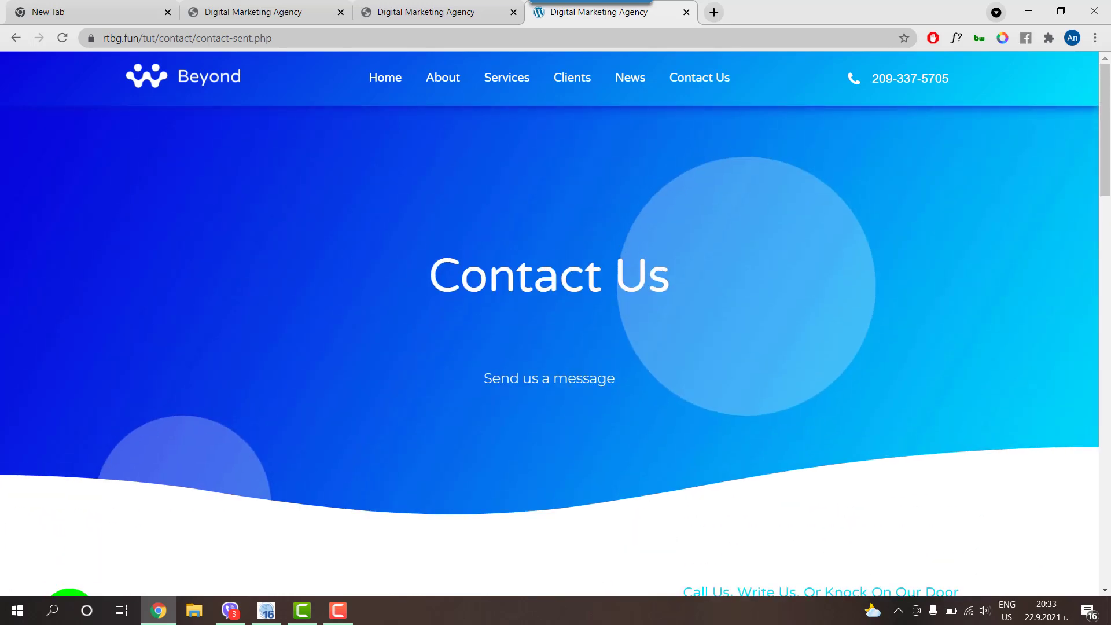
pyautogui.click(1019, 14)
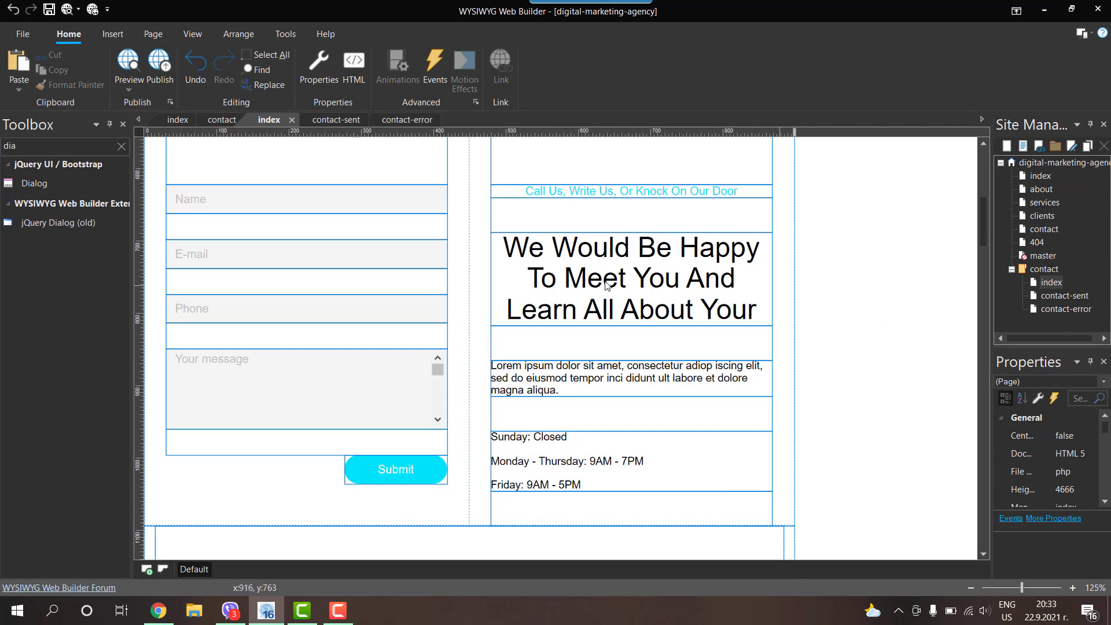
# Step: Place a trial Captcha object beside the contact form, resize it to 188 px, then delete it
pyautogui.click(121, 145)
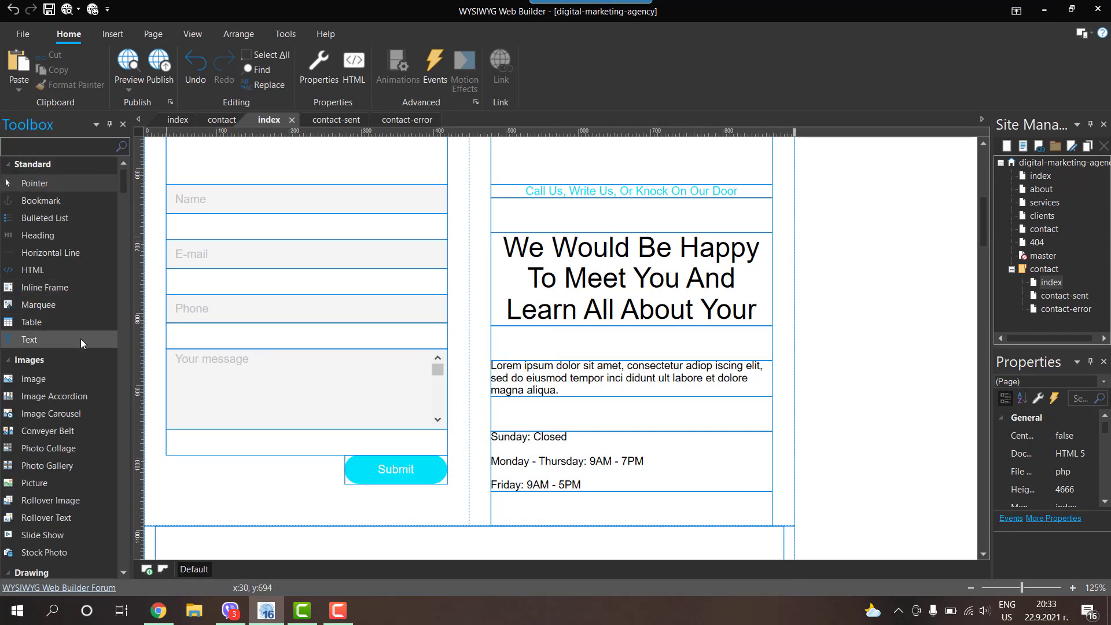
pyautogui.scroll(-5, 71, 344)
pyautogui.scroll(-4, 71, 345)
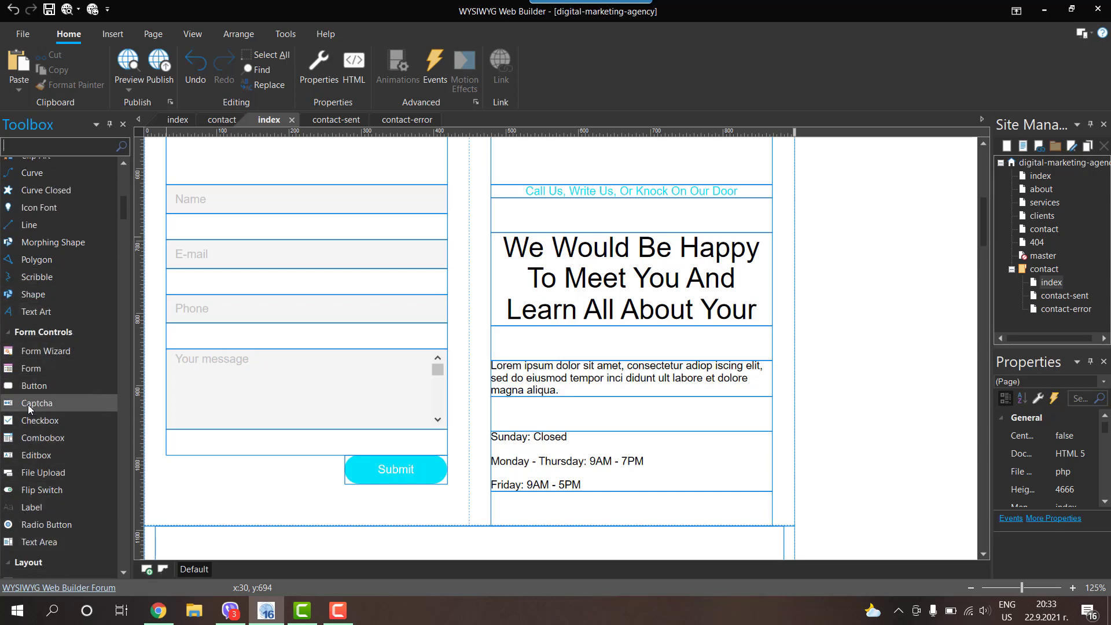
pyautogui.moveTo(28, 405); pyautogui.dragTo(834, 334)
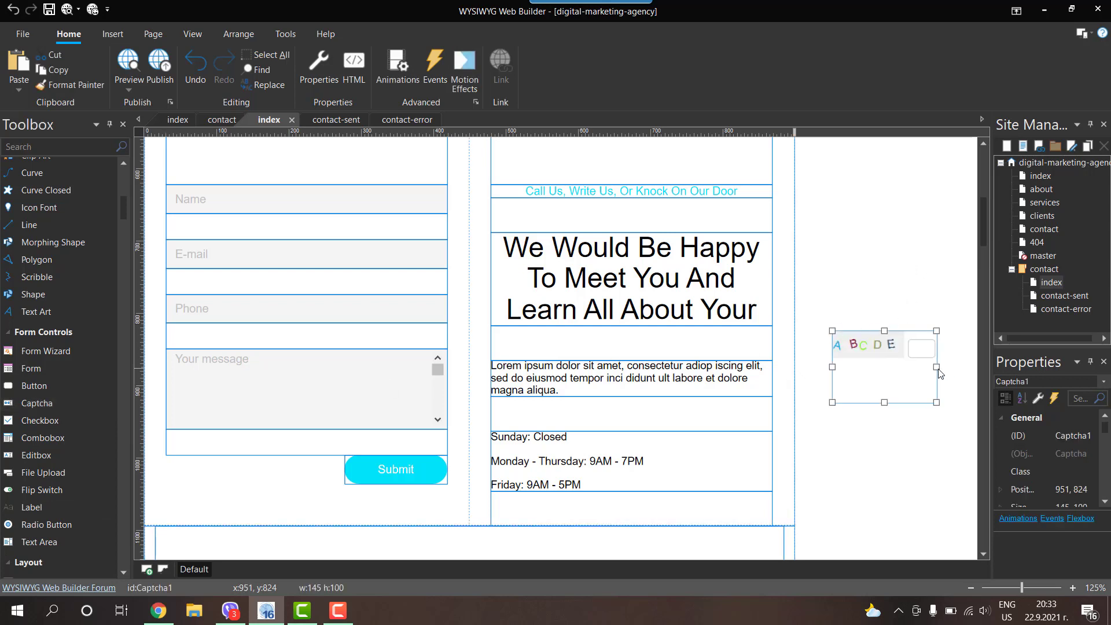
pyautogui.moveTo(936, 366); pyautogui.dragTo(967, 369)
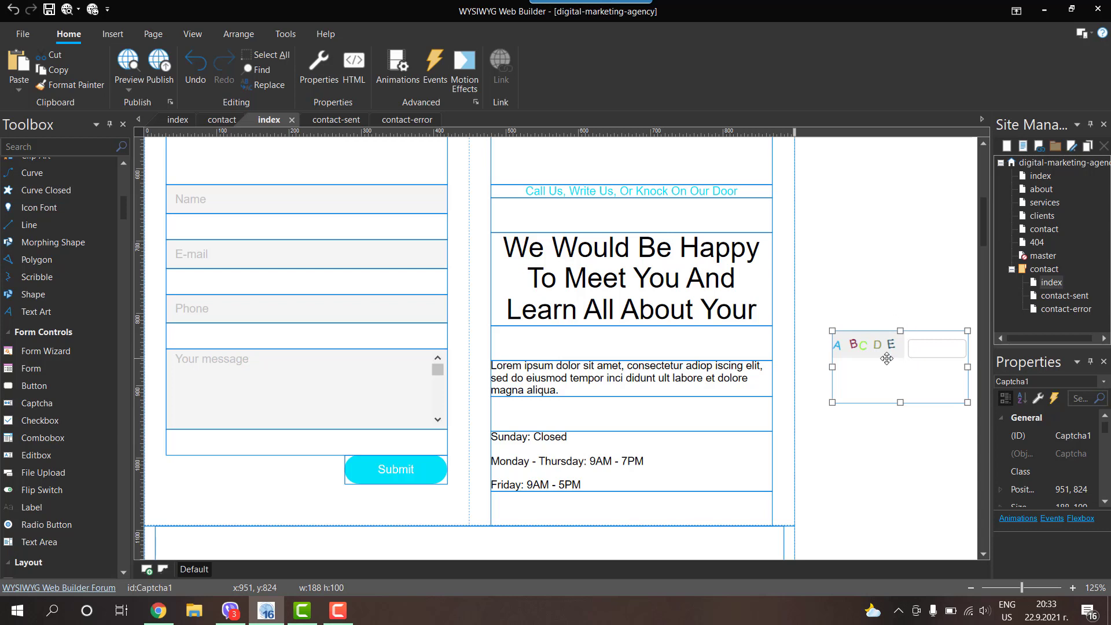
pyautogui.moveTo(887, 359); pyautogui.dragTo(879, 369)
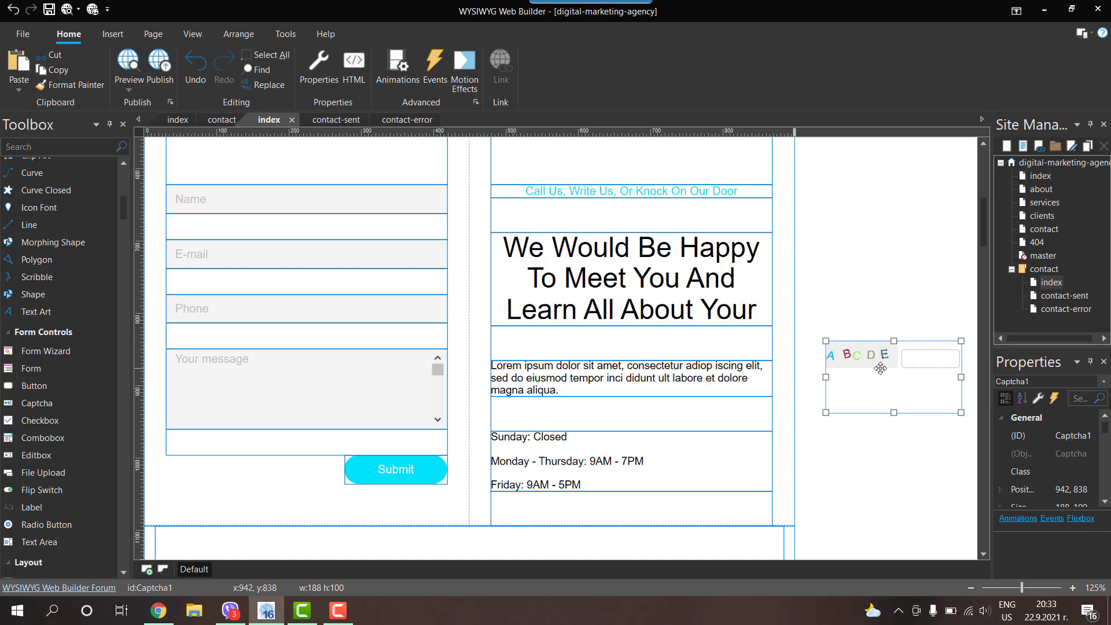
pyautogui.press('Delete')
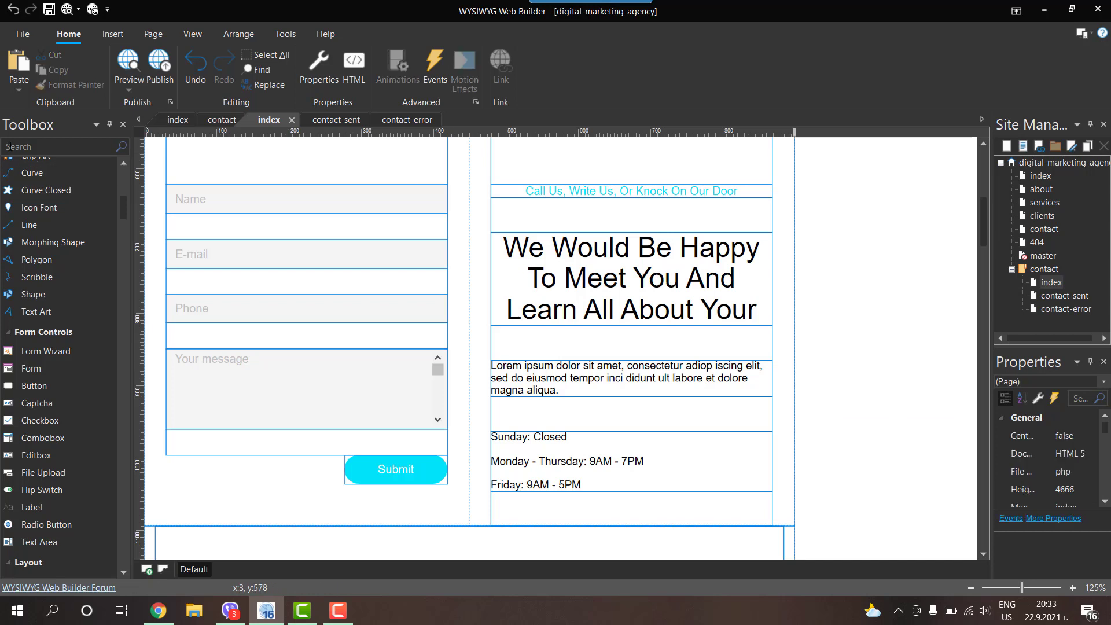
# Step: Filter the Toolbox object list with the search term 'rec'
pyautogui.click(20, 151)
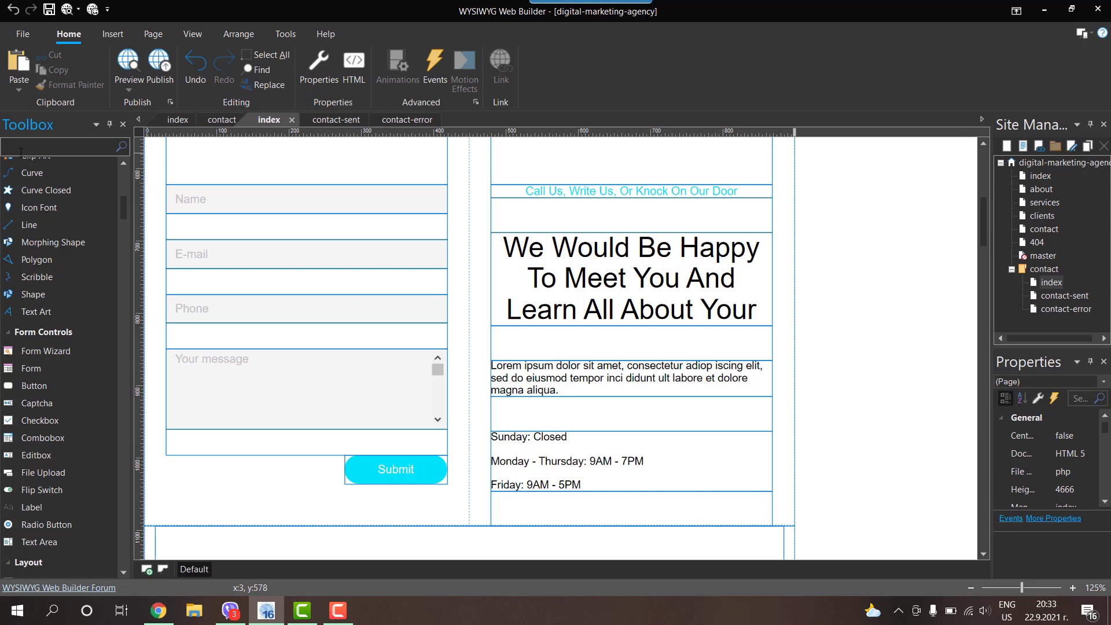
pyautogui.write('goo')
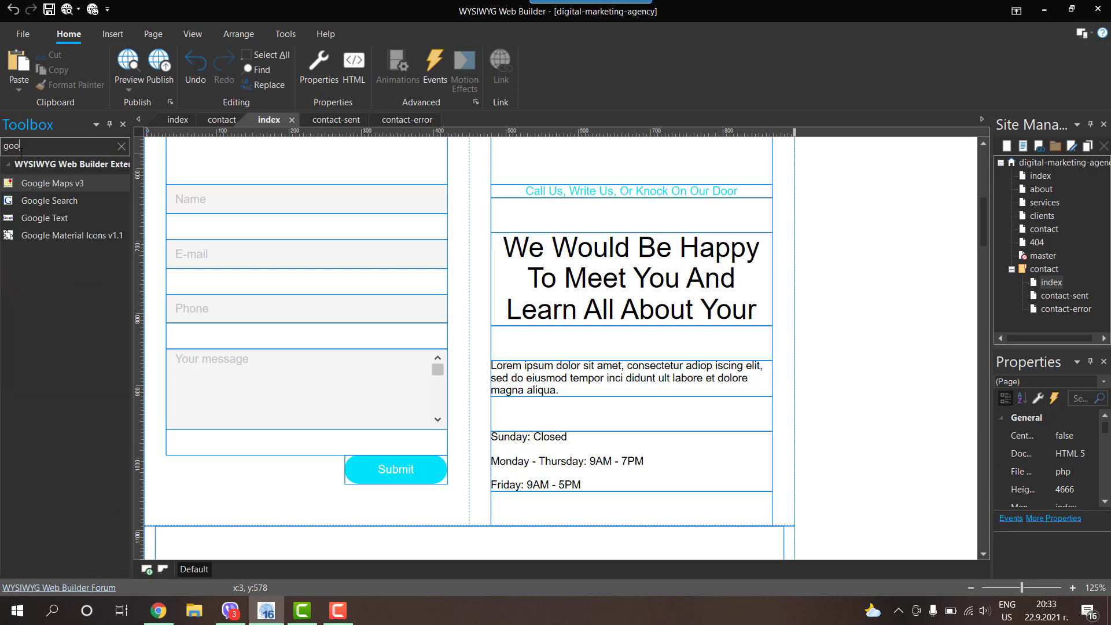
pyautogui.press('BackSpace')
pyautogui.press('BackSpace')
pyautogui.press('BackSpace')
pyautogui.write('re')
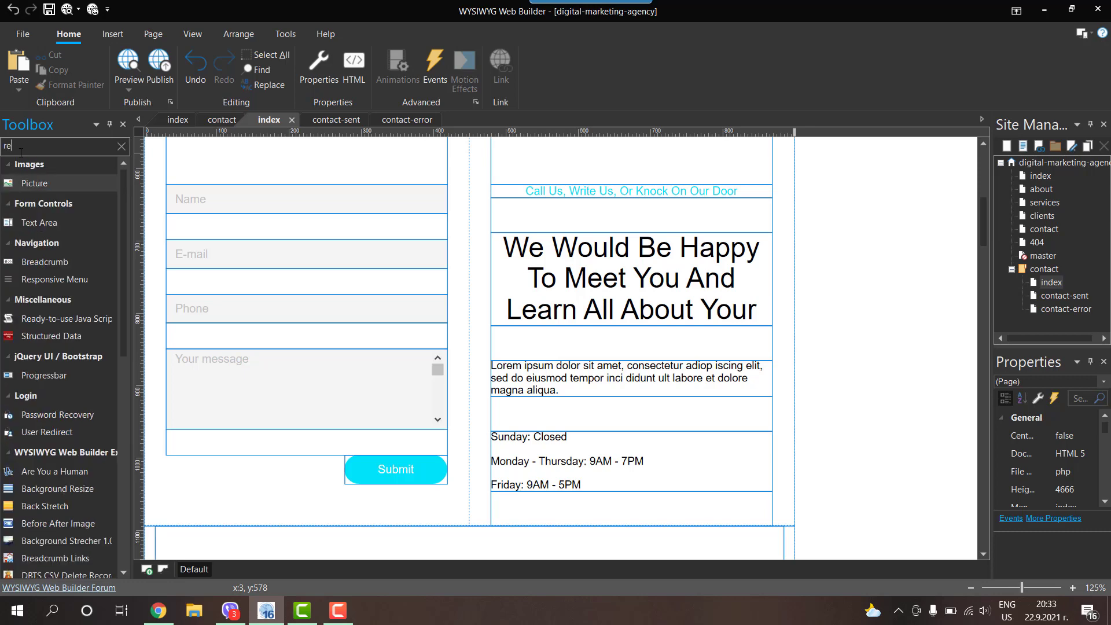
pyautogui.write('c')
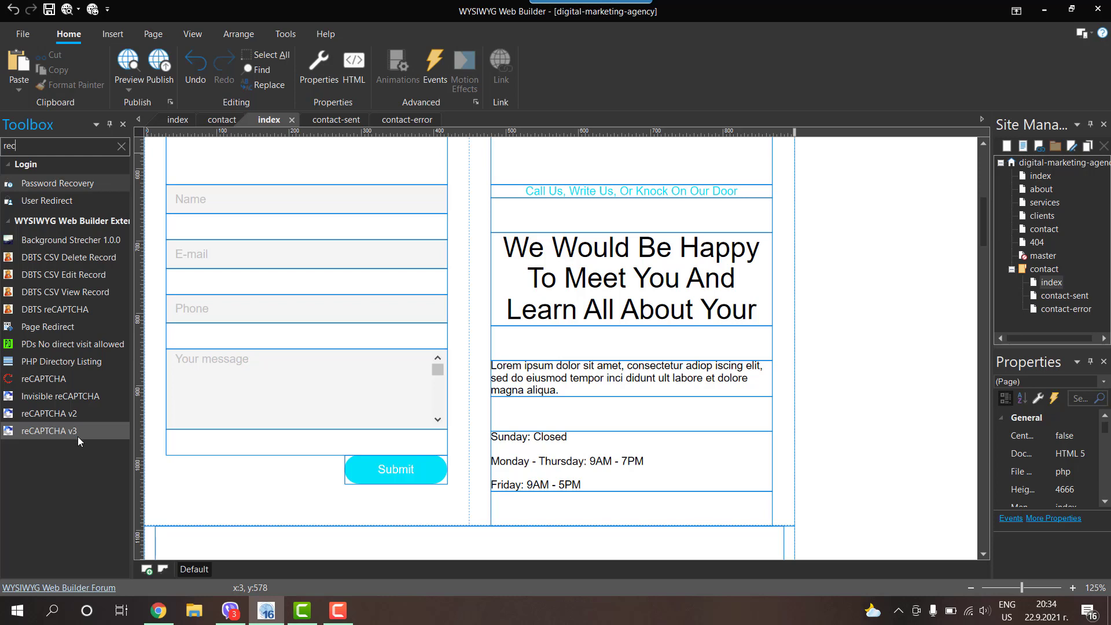
# Step: Search Google for 'google recaptcha' and open the reCAPTCHA v3 Admin Console from the official page
pyautogui.click(159, 613)
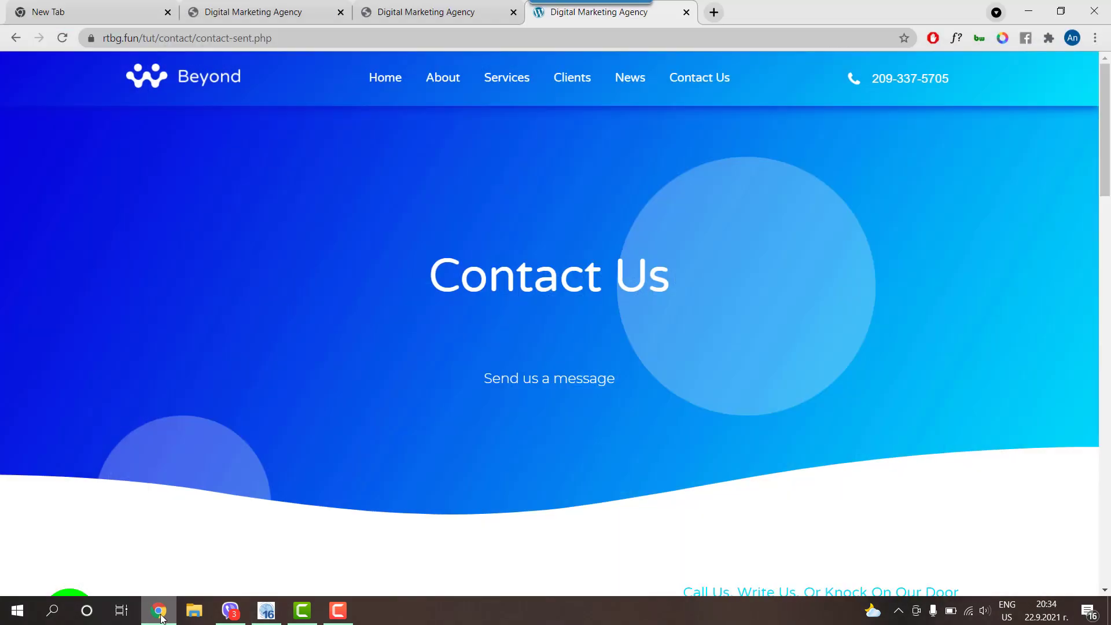
pyautogui.click(713, 12)
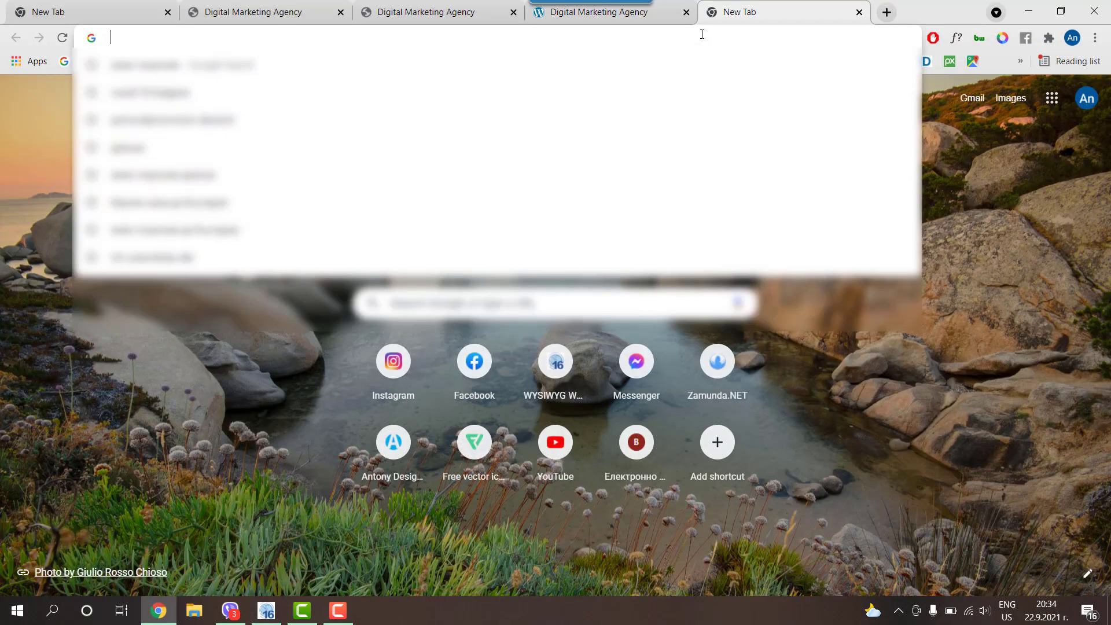
pyautogui.write('g')
pyautogui.press('Delete')
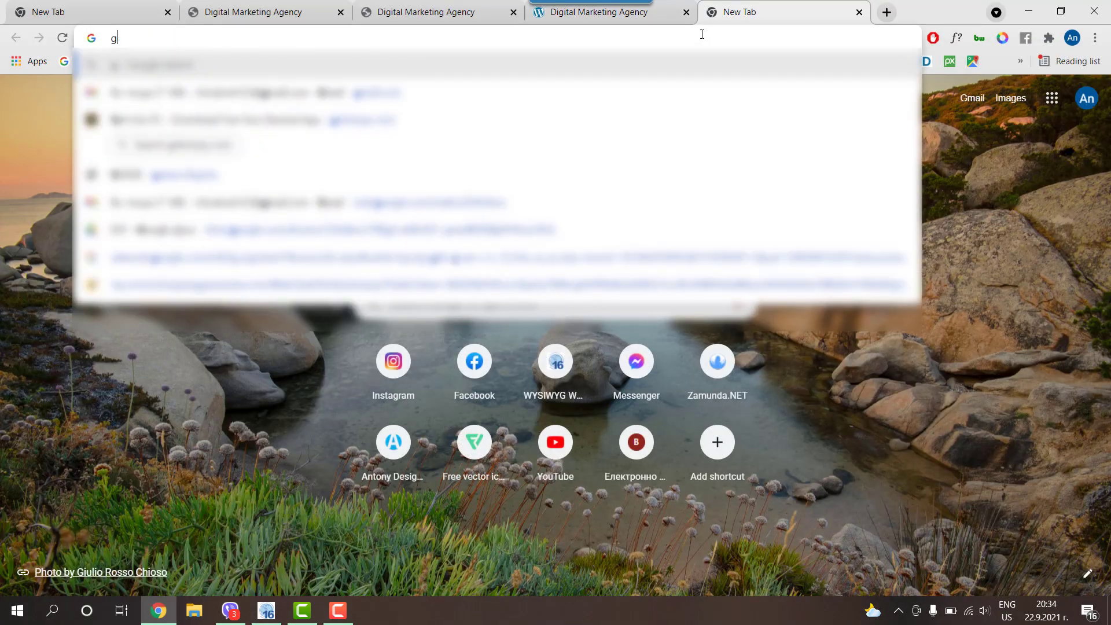
pyautogui.write('oogle recaptcha')
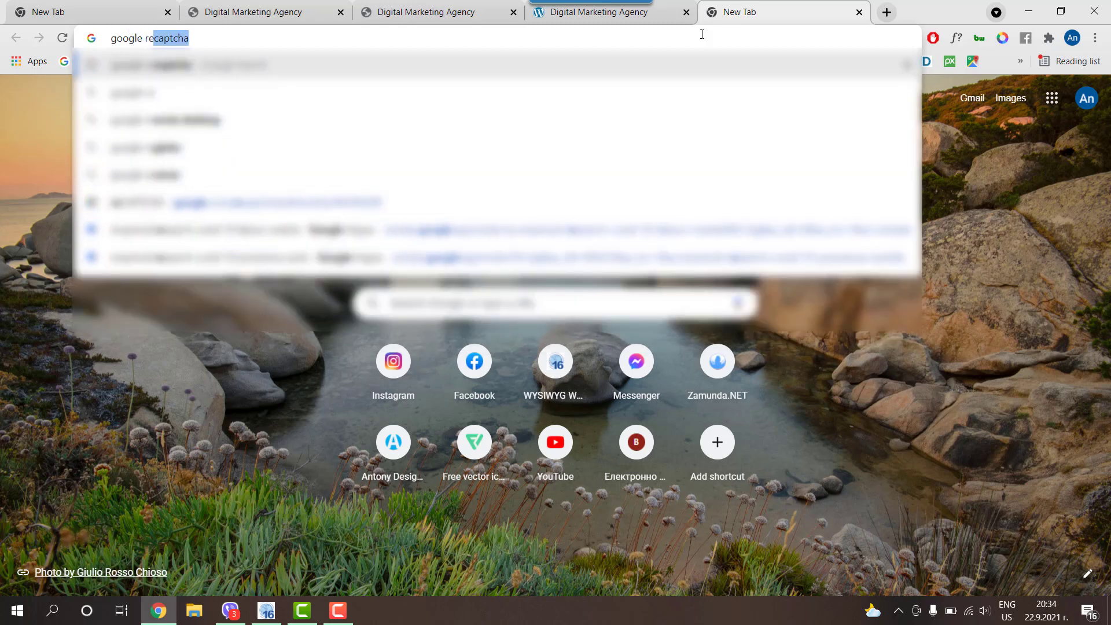
pyautogui.click(215, 65)
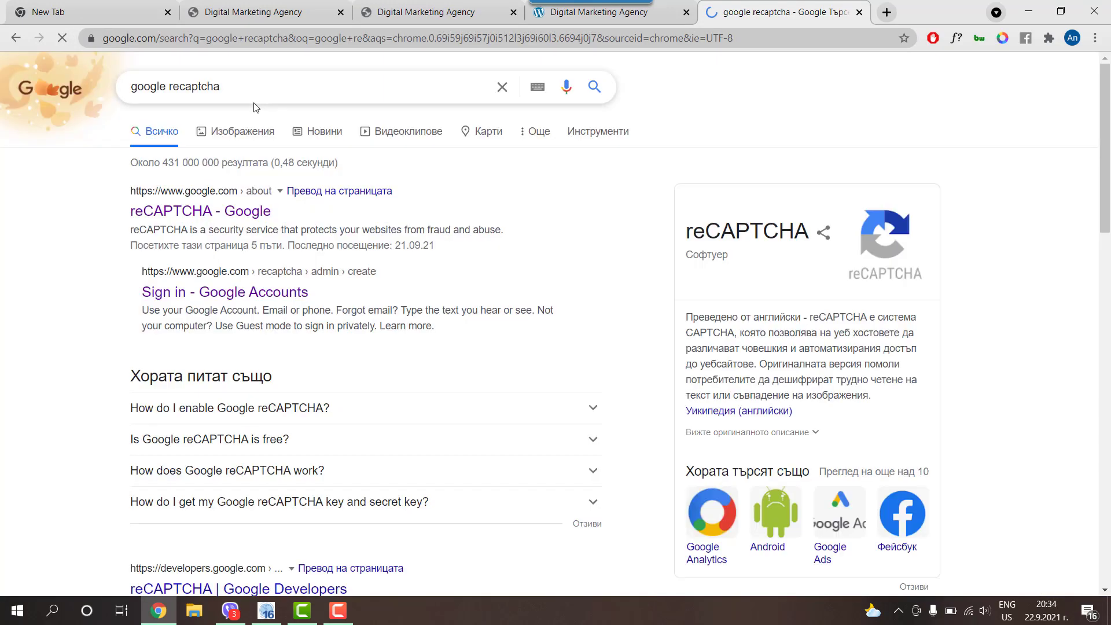
pyautogui.click(174, 211)
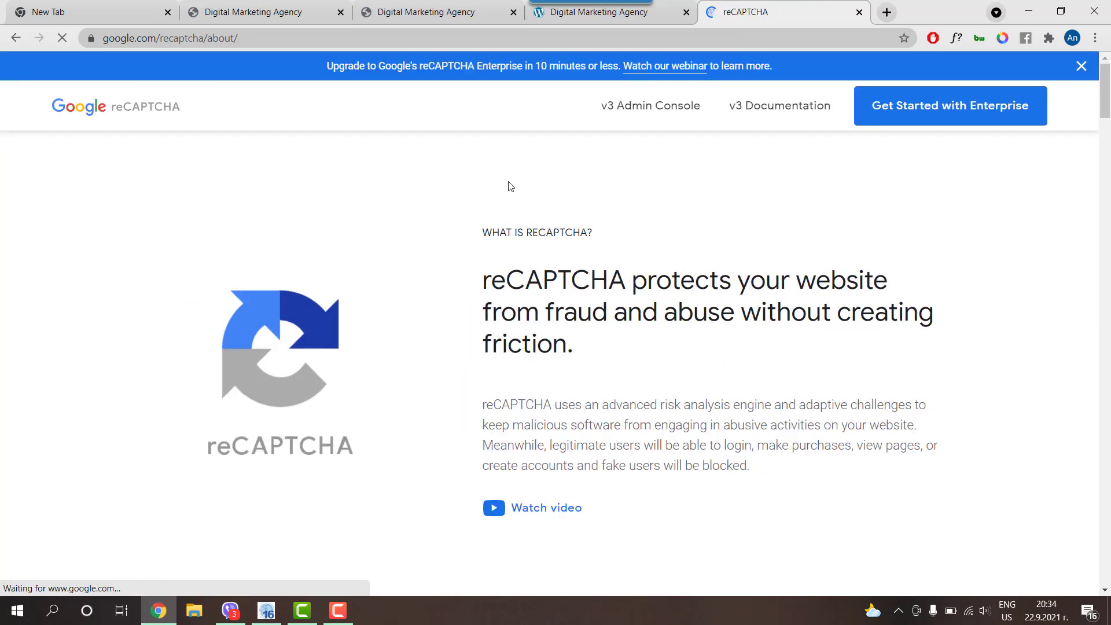
pyautogui.click(632, 107)
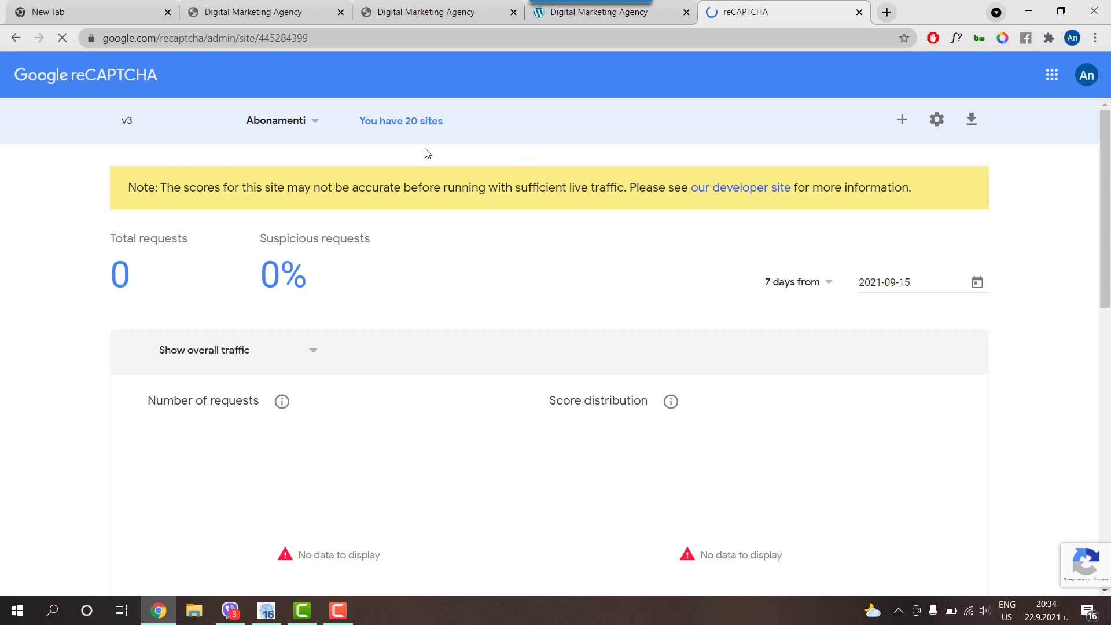
# Step: Start a new site registration labelled 'Tutorial Test', type reCAPTCHA v3, domain rtbg.fun
pyautogui.click(901, 124)
pyautogui.click(133, 255)
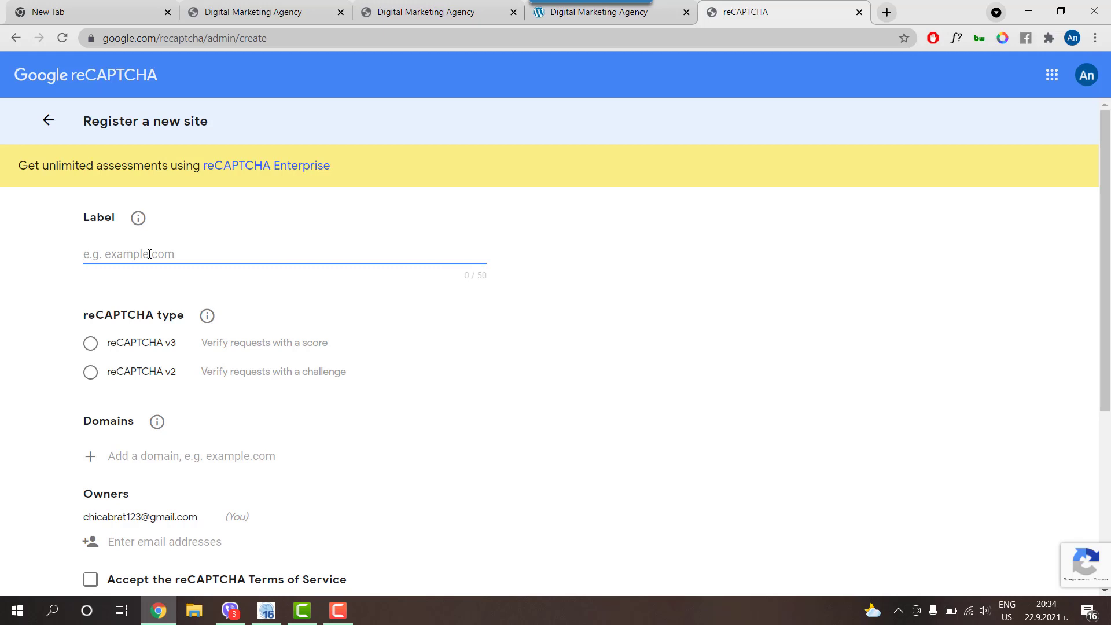
pyautogui.write('Tutorial Test')
pyautogui.click(152, 345)
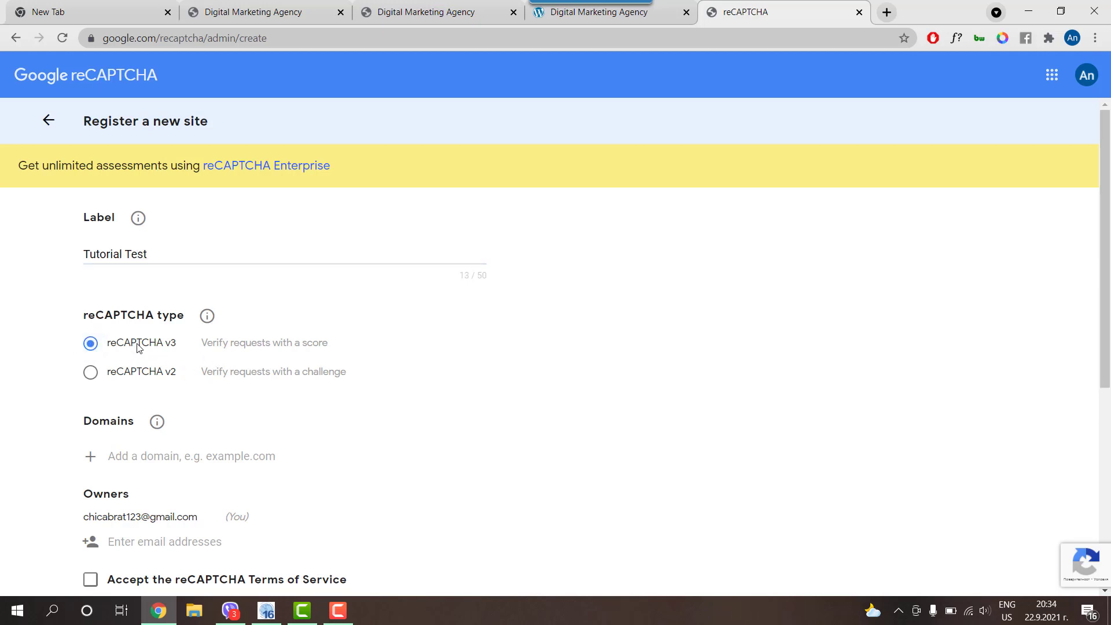
pyautogui.scroll(-2, 139, 347)
pyautogui.click(189, 314)
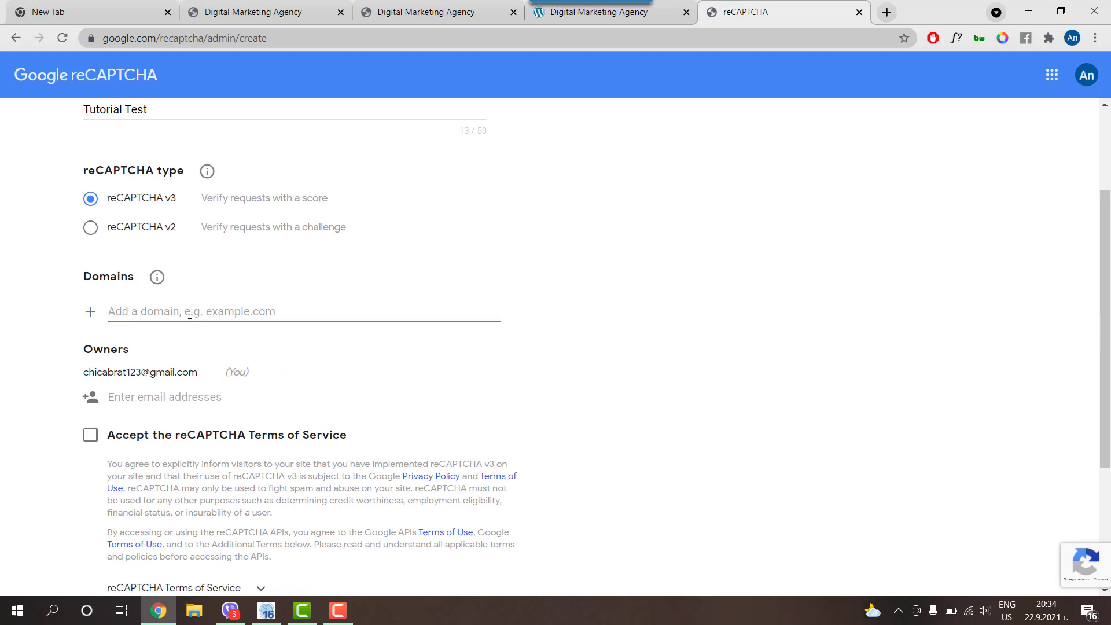
pyautogui.write('rt')
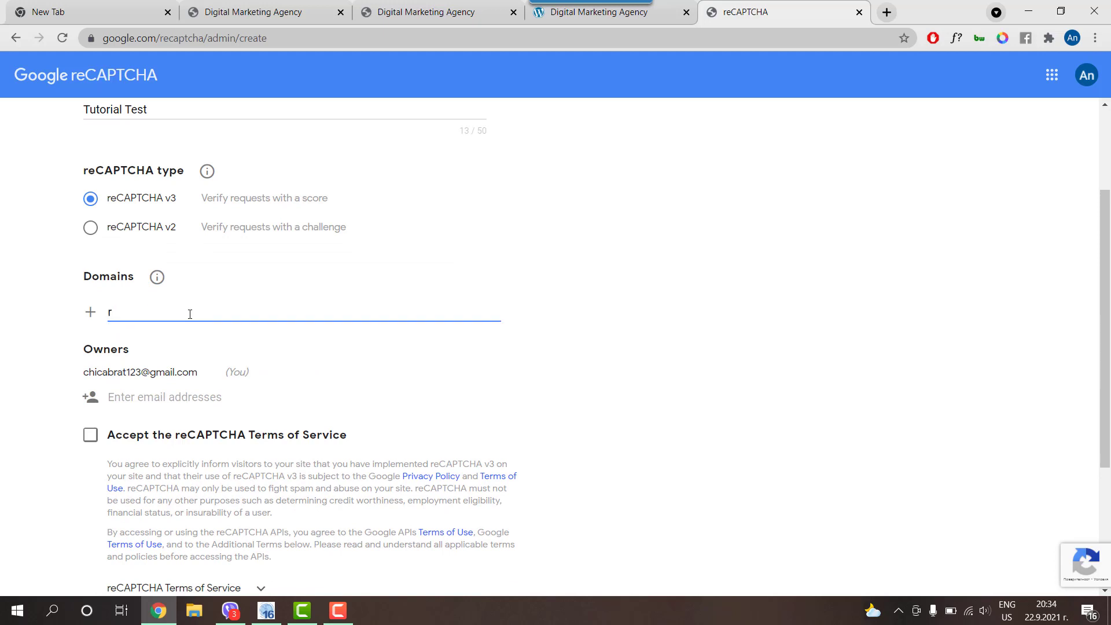
pyautogui.press('BackSpace')
pyautogui.write('rtbg.fun')
# Step: Accept the Terms of Service, turn off owner alerts, and submit the registration
pyautogui.scroll(-3, 173, 312)
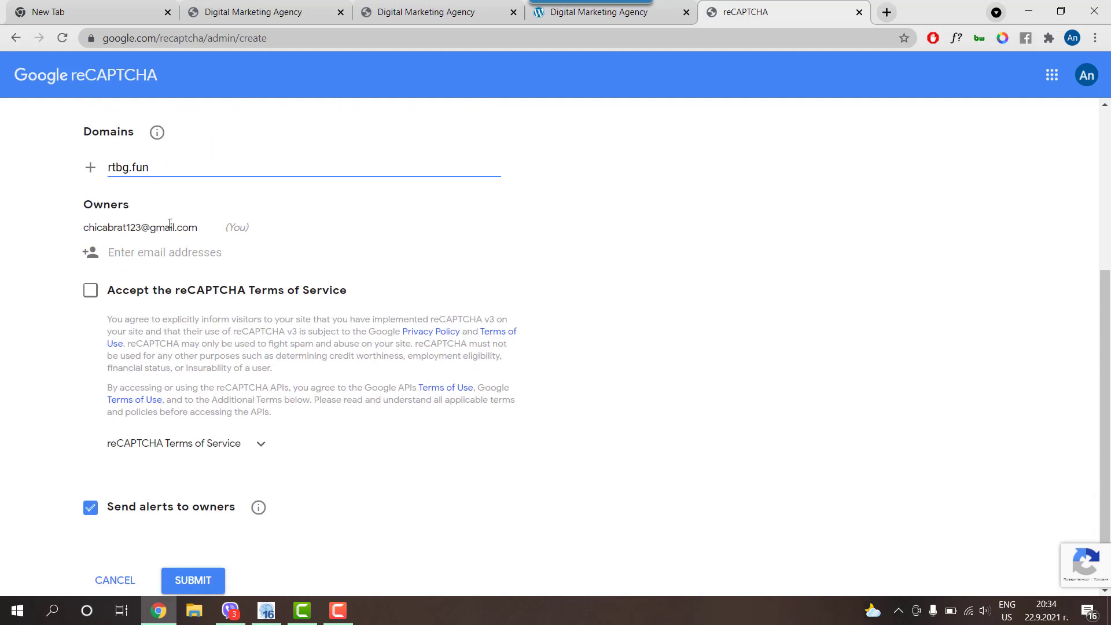
pyautogui.click(91, 290)
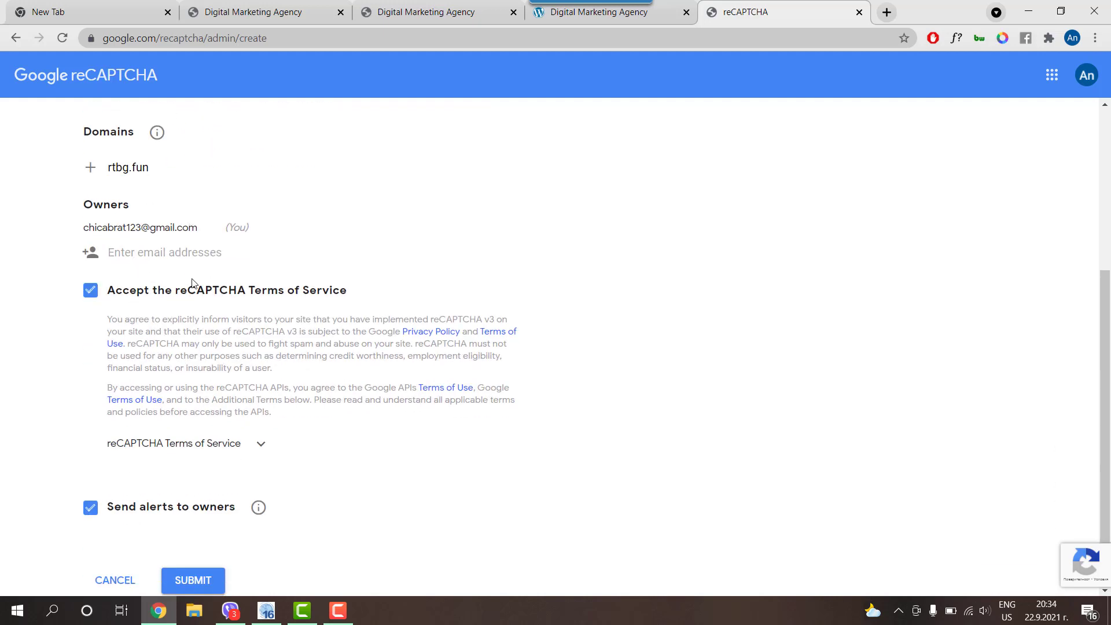
pyautogui.scroll(-1, 193, 283)
pyautogui.click(91, 442)
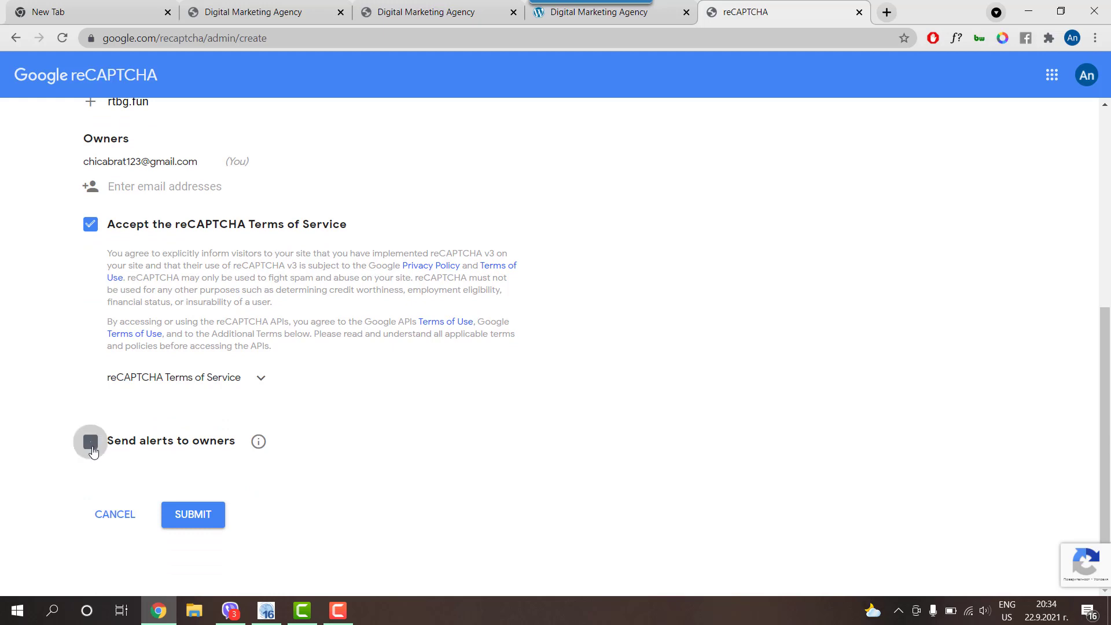
pyautogui.click(193, 514)
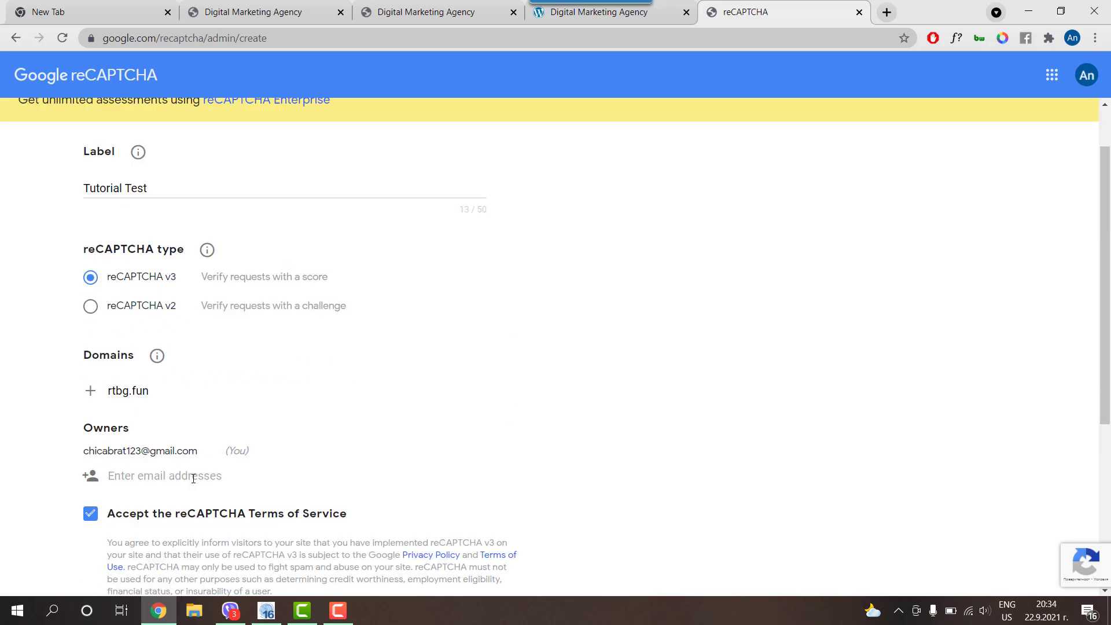
pyautogui.scroll(-4, 193, 478)
pyautogui.click(190, 517)
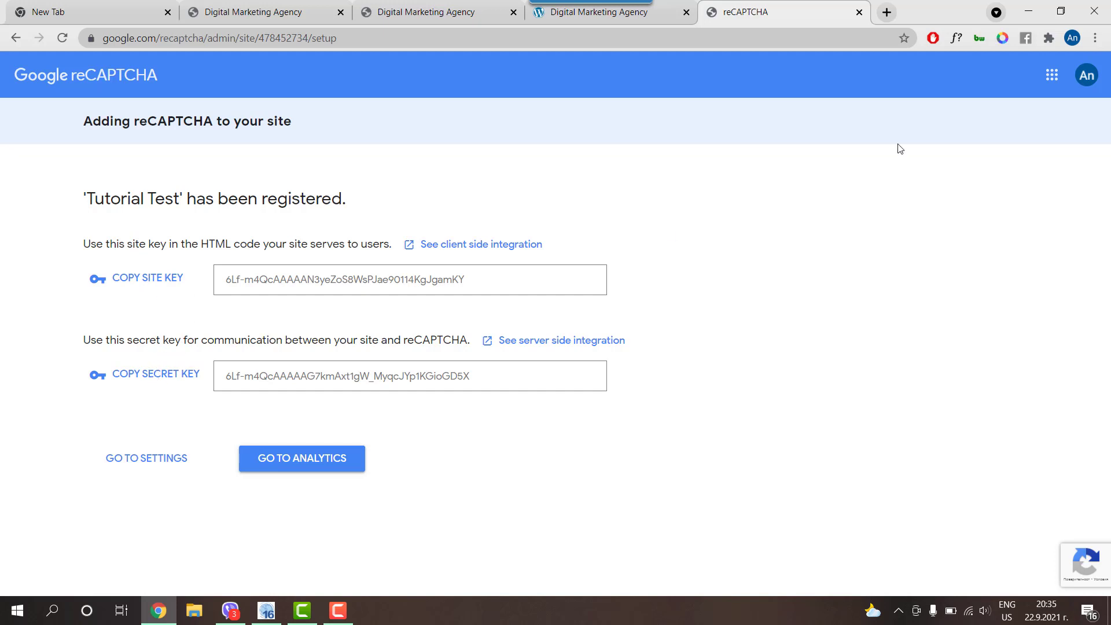
# Step: Add a reCAPTCHA v3 object to the contact page just left of Submit
pyautogui.click(1028, 11)
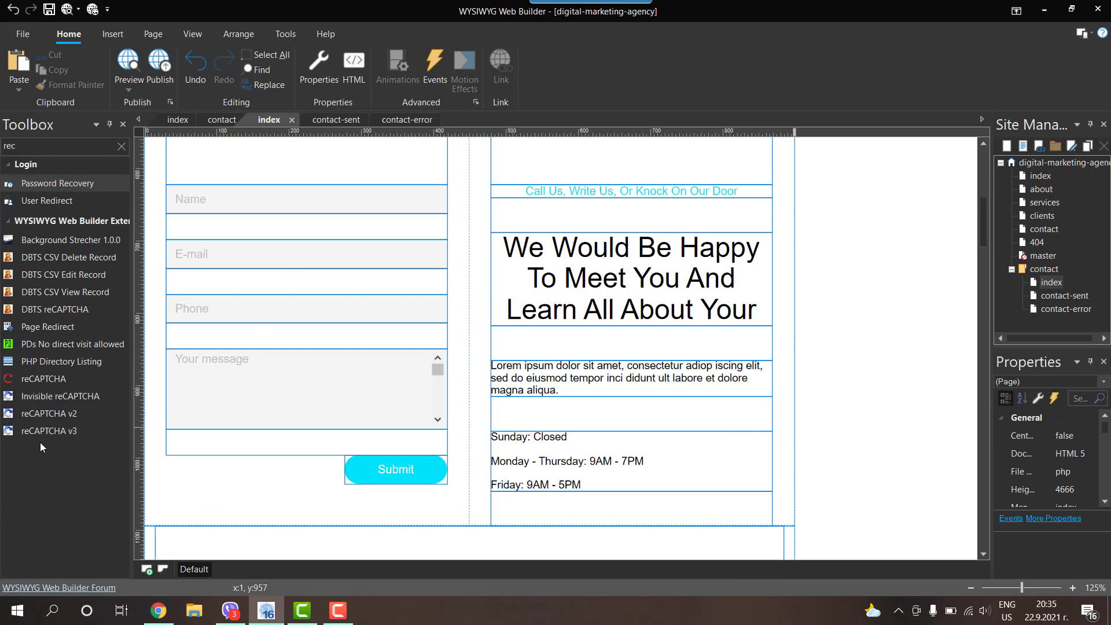
pyautogui.moveTo(37, 432); pyautogui.dragTo(856, 411)
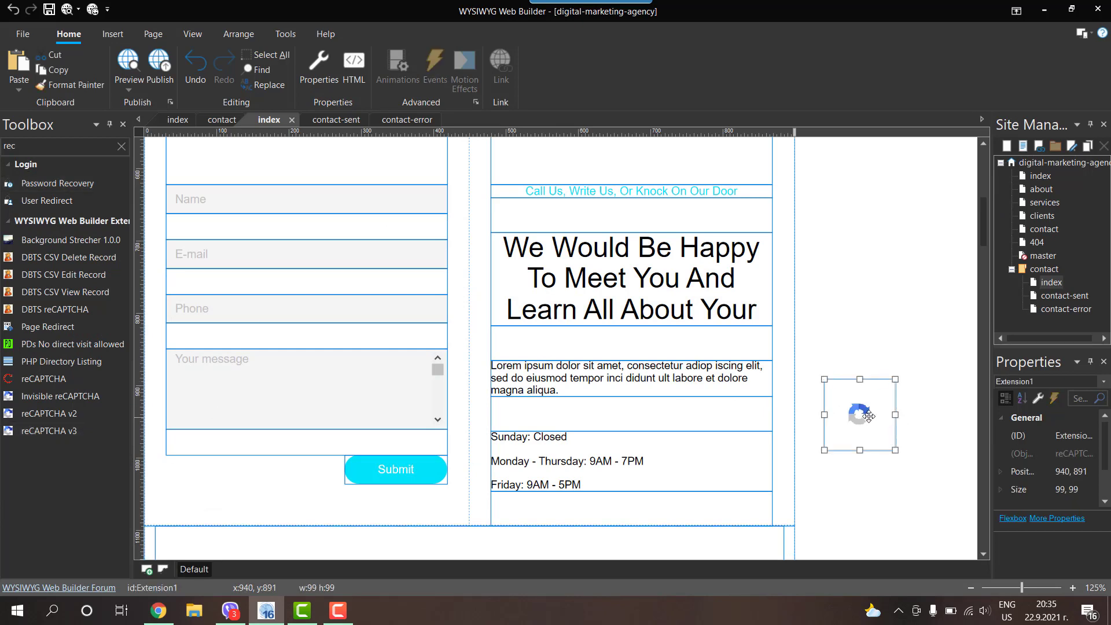
pyautogui.moveTo(669, 422); pyautogui.dragTo(416, 489)
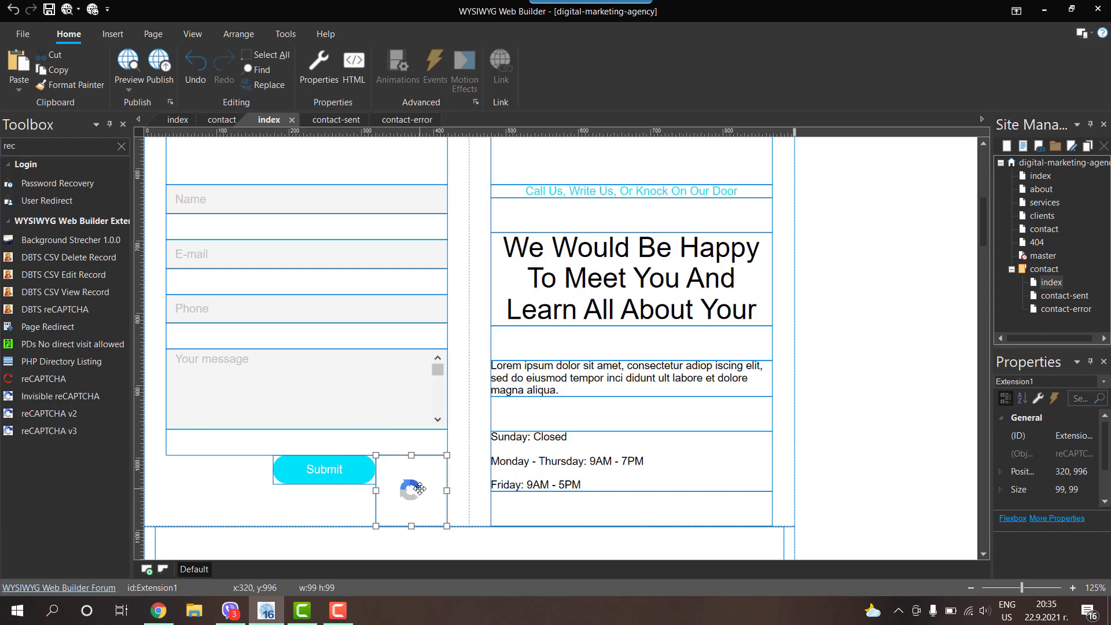
pyautogui.press('Left')
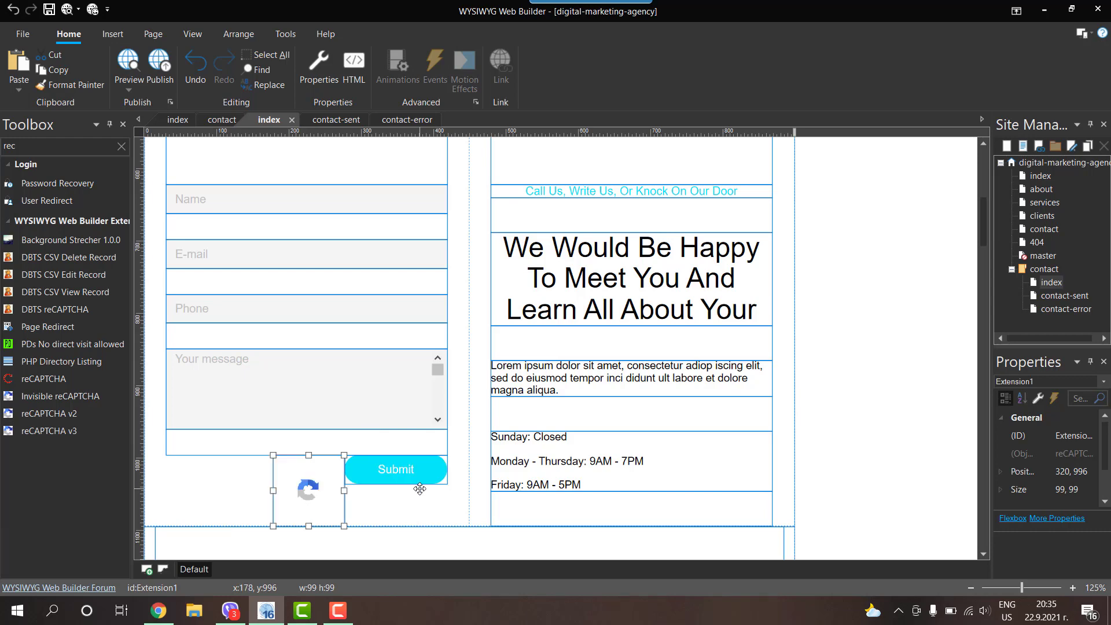
# Step: Paste the site key and secret key from the reCAPTCHA admin page into the object's settings
pyautogui.doubleClick(307, 489)
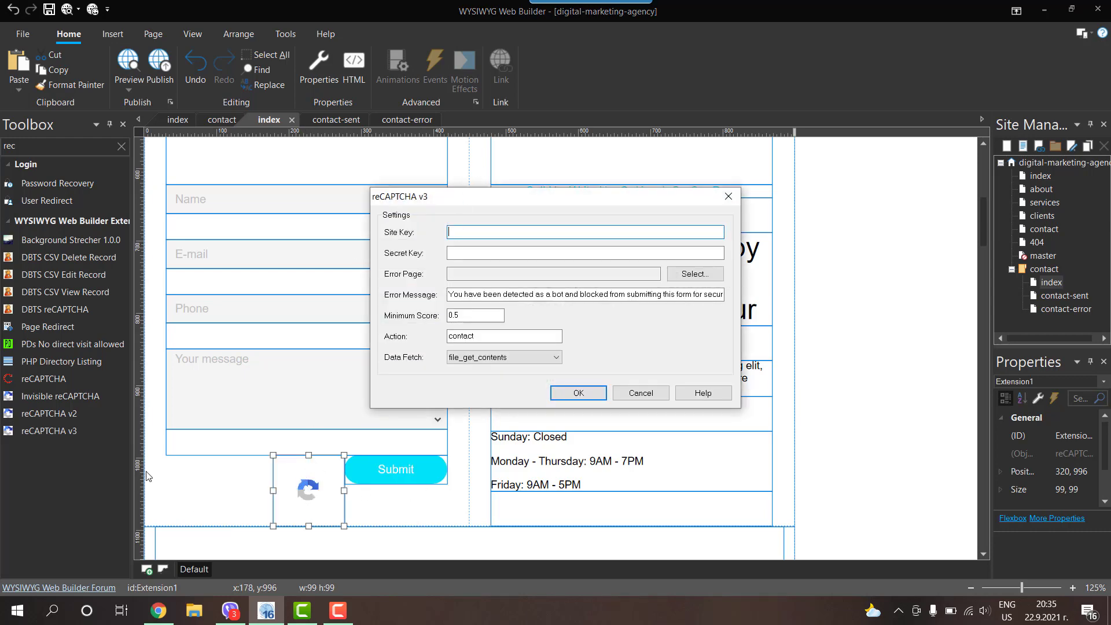
pyautogui.click(159, 610)
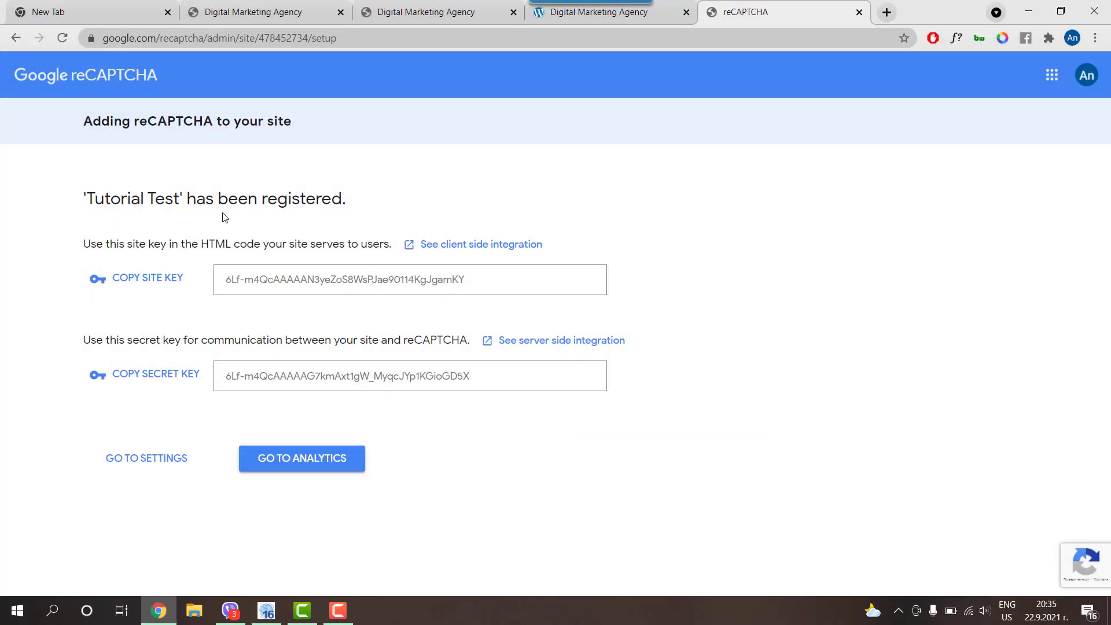
pyautogui.click(158, 278)
pyautogui.click(266, 610)
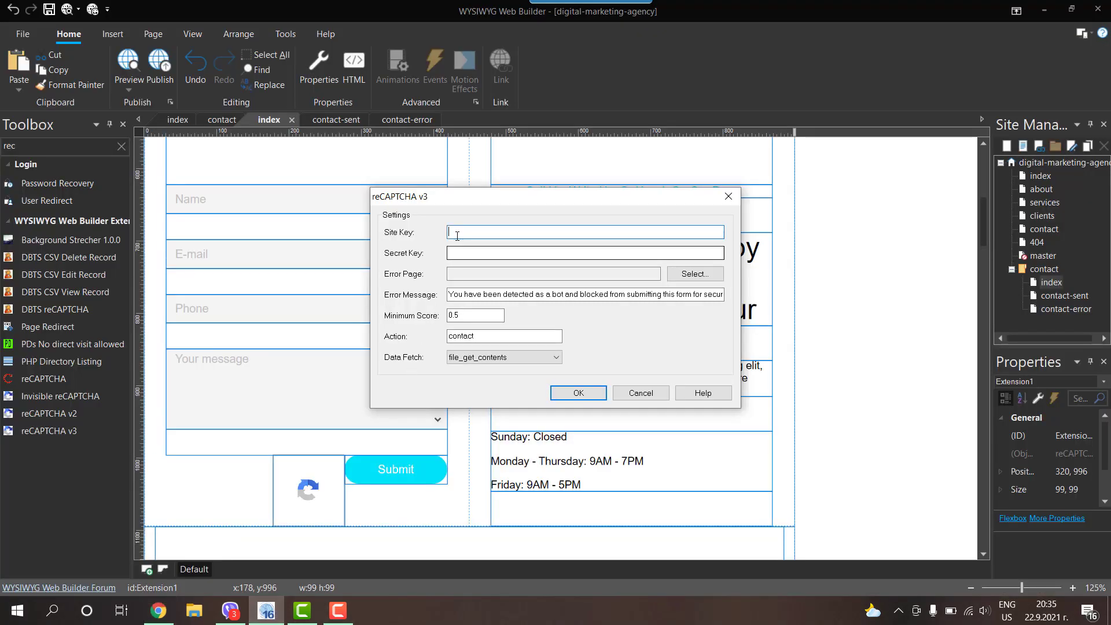
pyautogui.hotkey('ctrl', 'v')
pyautogui.click(159, 610)
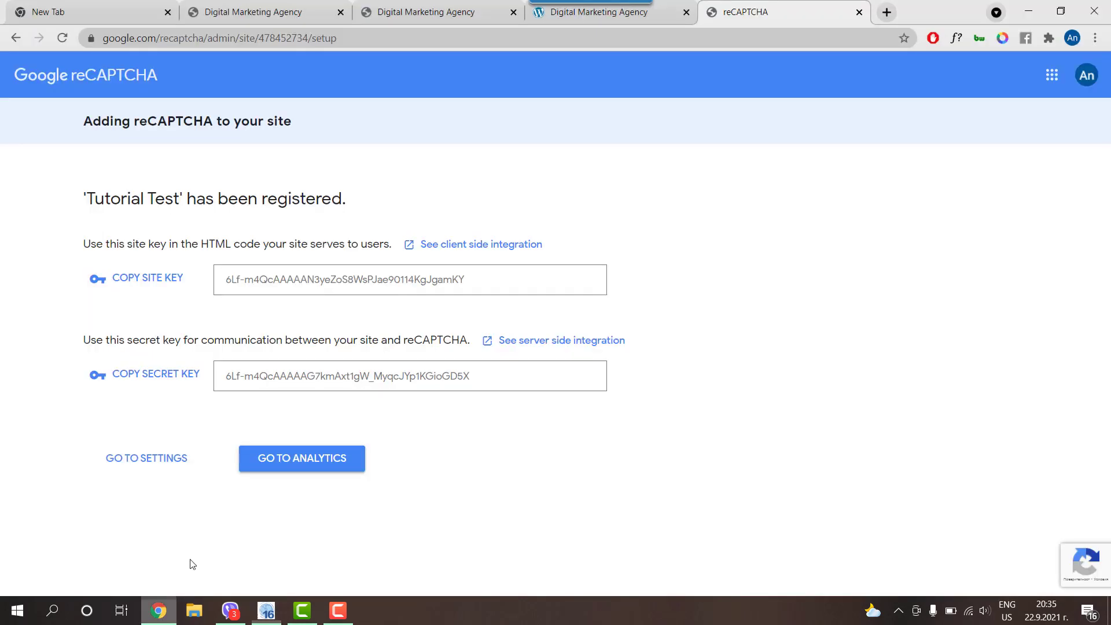
pyautogui.click(155, 377)
pyautogui.click(266, 610)
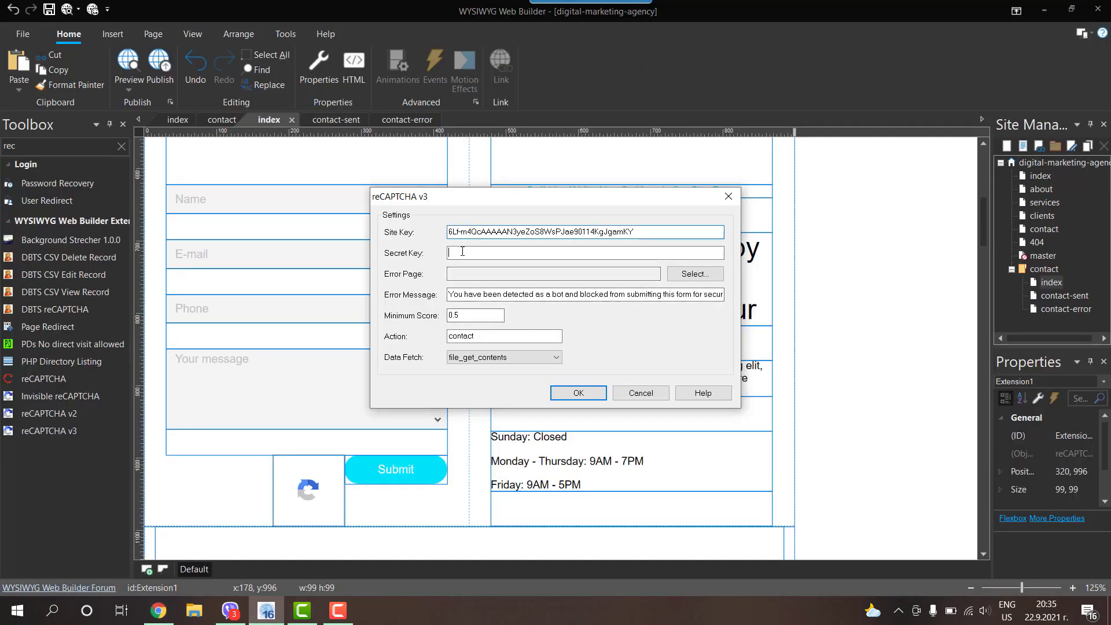
pyautogui.hotkey('ctrl', 'v')
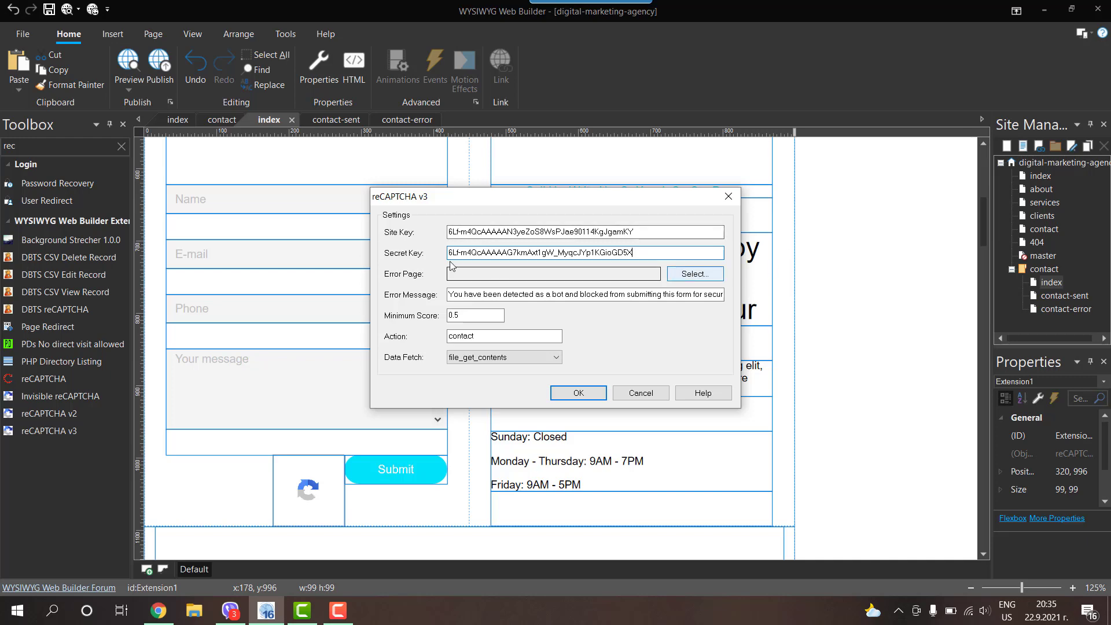
# Step: Set contact-error as the Error Page and cURL as the data fetch method, then confirm
pyautogui.click(694, 274)
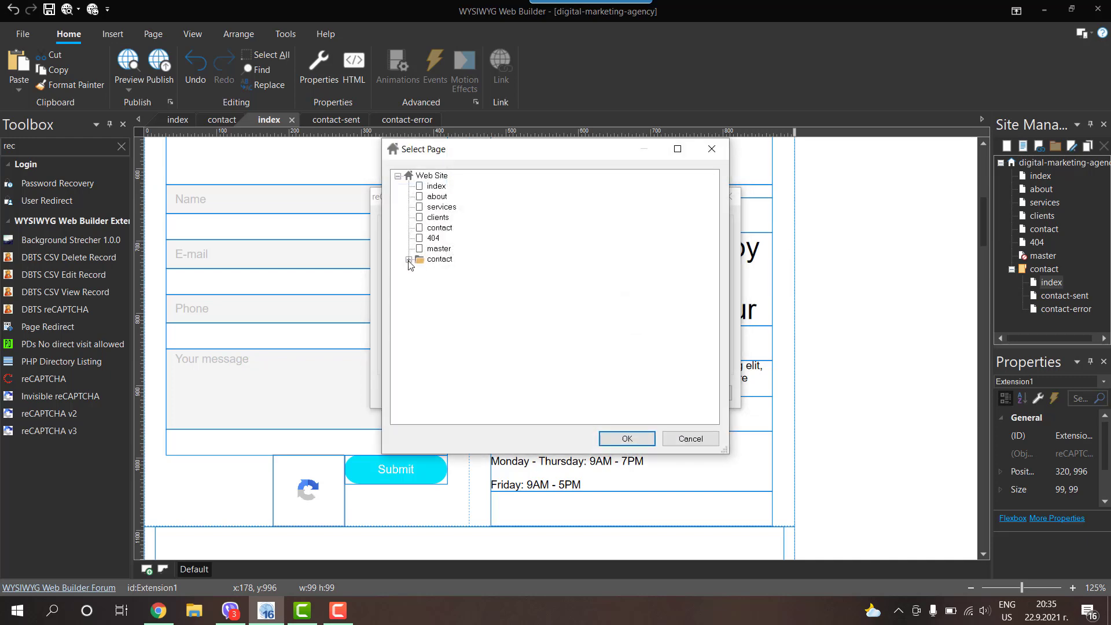
pyautogui.click(408, 259)
pyautogui.doubleClick(453, 291)
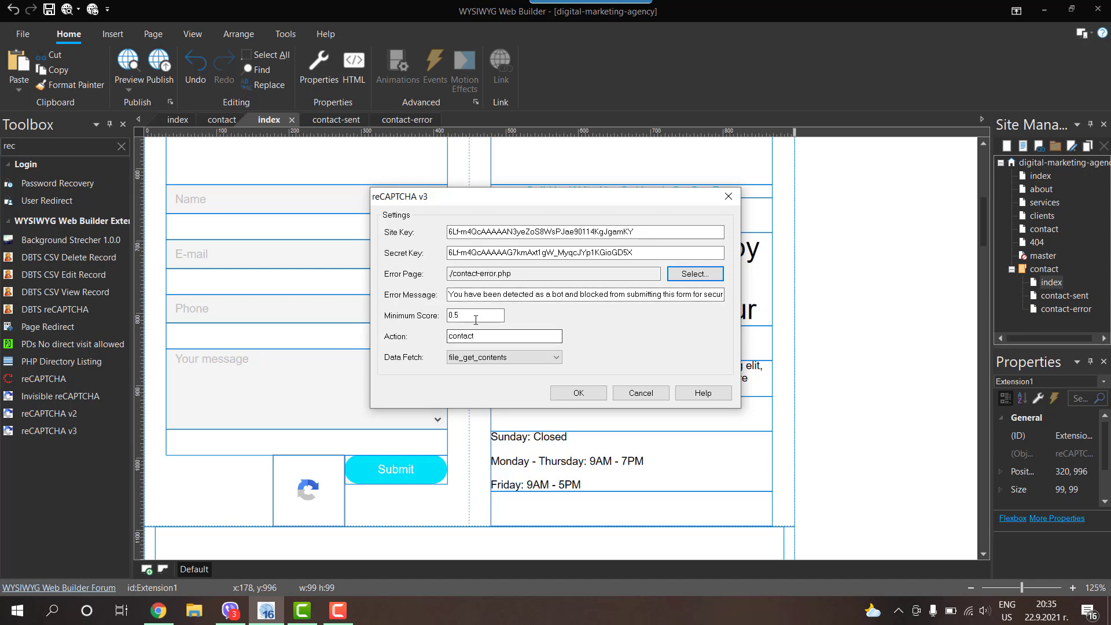
pyautogui.click(482, 358)
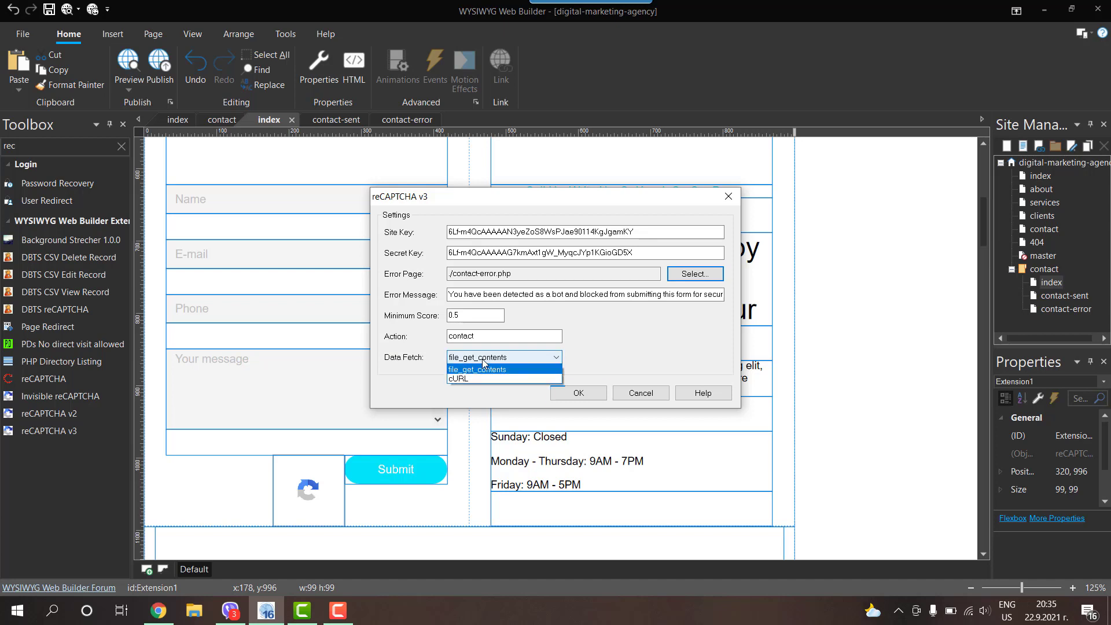
pyautogui.click(458, 380)
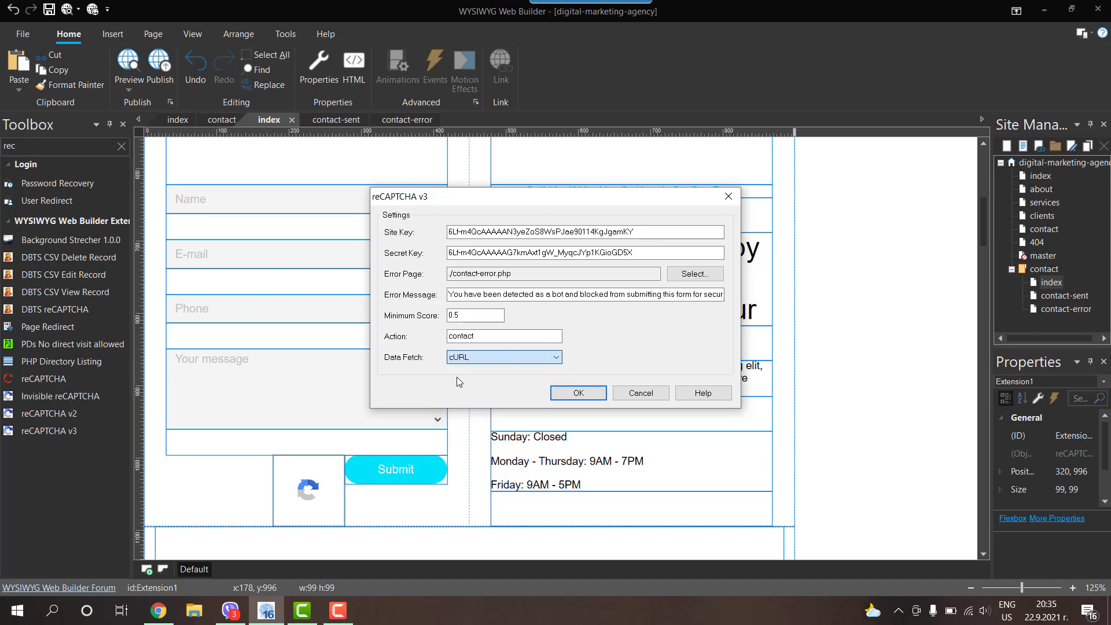
pyautogui.click(576, 395)
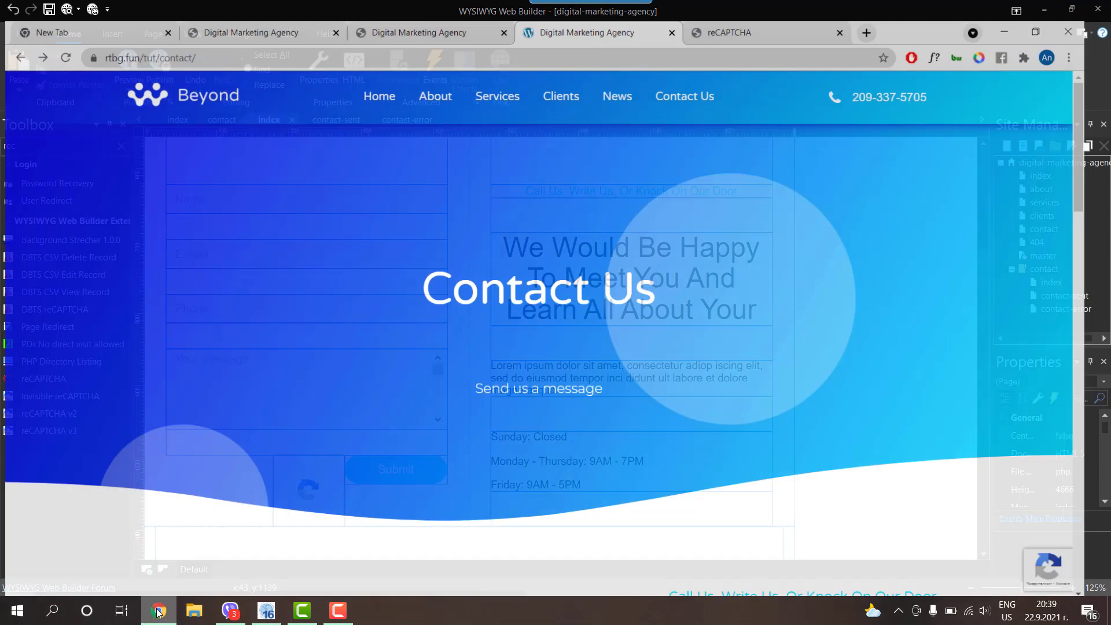
# Step: Enter a test name and a test e-mail address in the live contact form
pyautogui.scroll(-6, 423, 206)
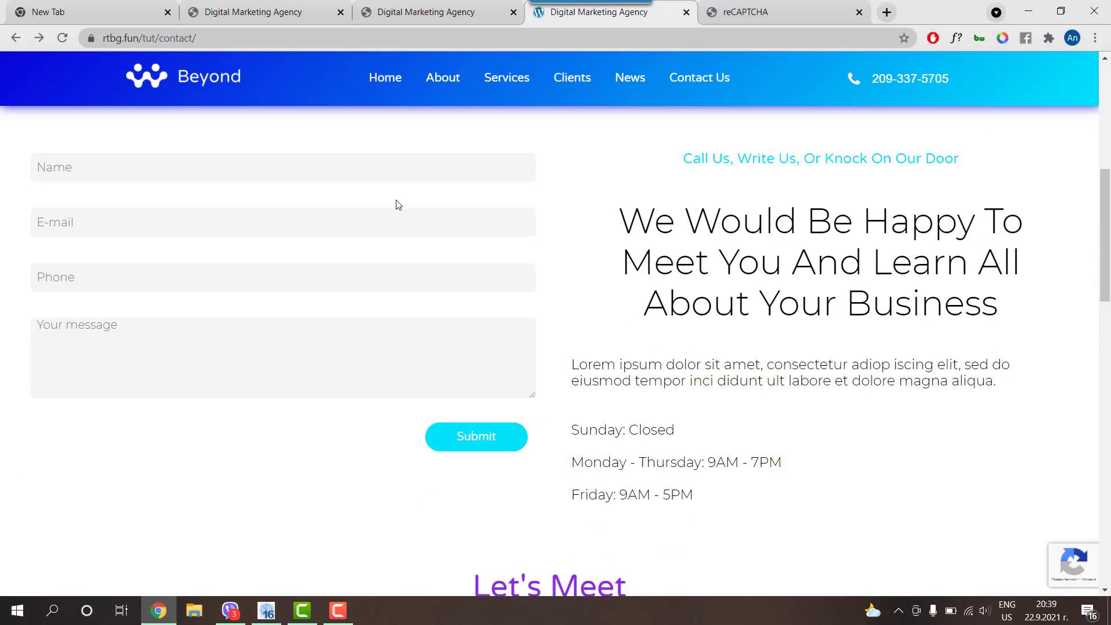
pyautogui.scroll(3, 396, 206)
pyautogui.scroll(-3, 401, 208)
pyautogui.moveTo(1052, 559)
pyautogui.write('ihiSDiuasdf')
pyautogui.click(68, 222)
pyautogui.press('BackSpace')
pyautogui.press('BackSpace')
pyautogui.press('BackSpace')
pyautogui.press('BackSpace')
pyautogui.press('BackSpace')
pyautogui.press('BackSpace')
pyautogui.press('BackSpace')
pyautogui.press('BackSpace')
pyautogui.press('BackSpace')
pyautogui.press('BackSpace')
pyautogui.press('BackSpace')
pyautogui.press('BackSpace')
pyautogui.press('BackSpace')
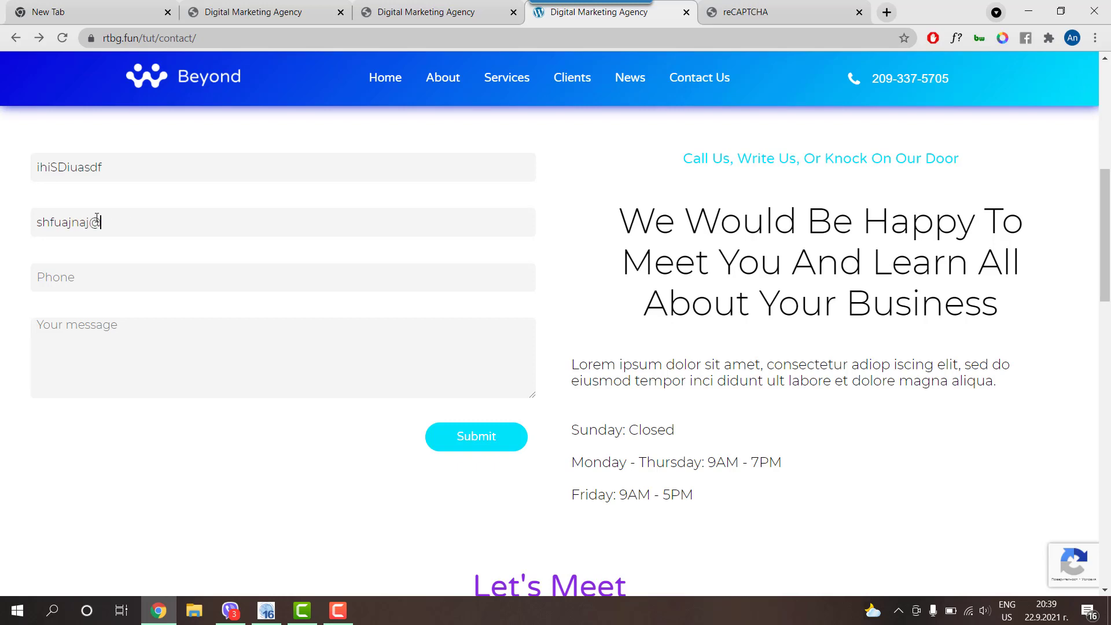
# Step: Fill the Phone and Message fields with test values
pyautogui.press('Tab')
pyautogui.write('562364')
pyautogui.press('Tab')
pyautogui.write('jjdgfjsdgsjdg')
# Step: Submit the form, verify the contact-sent thank-you page, and minimise Chrome
pyautogui.click(476, 437)
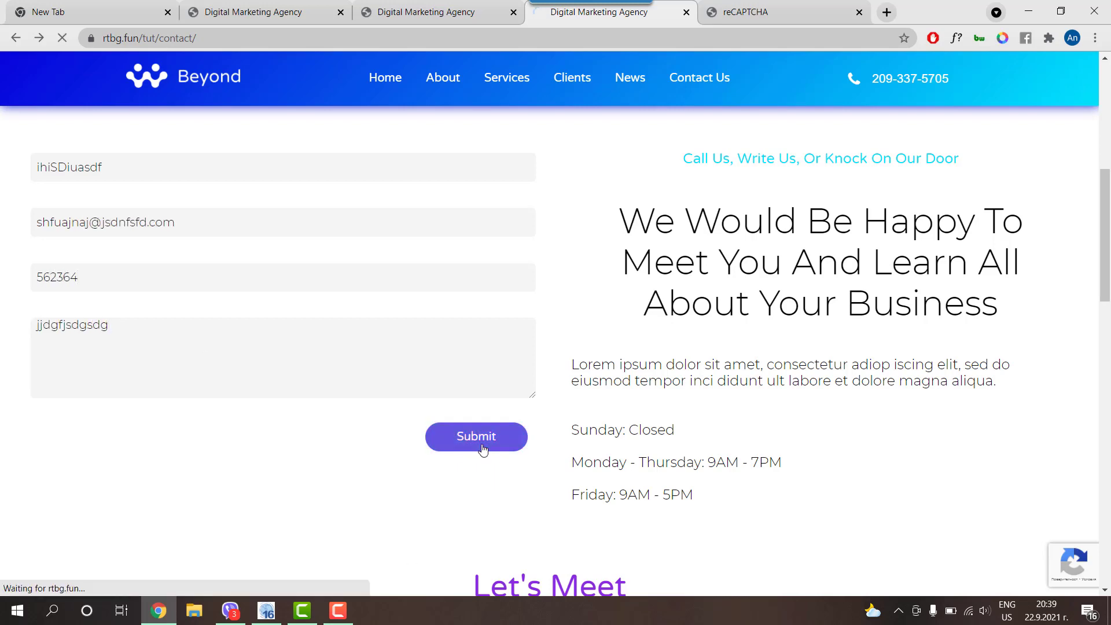
pyautogui.scroll(-6, 371, 396)
pyautogui.scroll(-1, 371, 396)
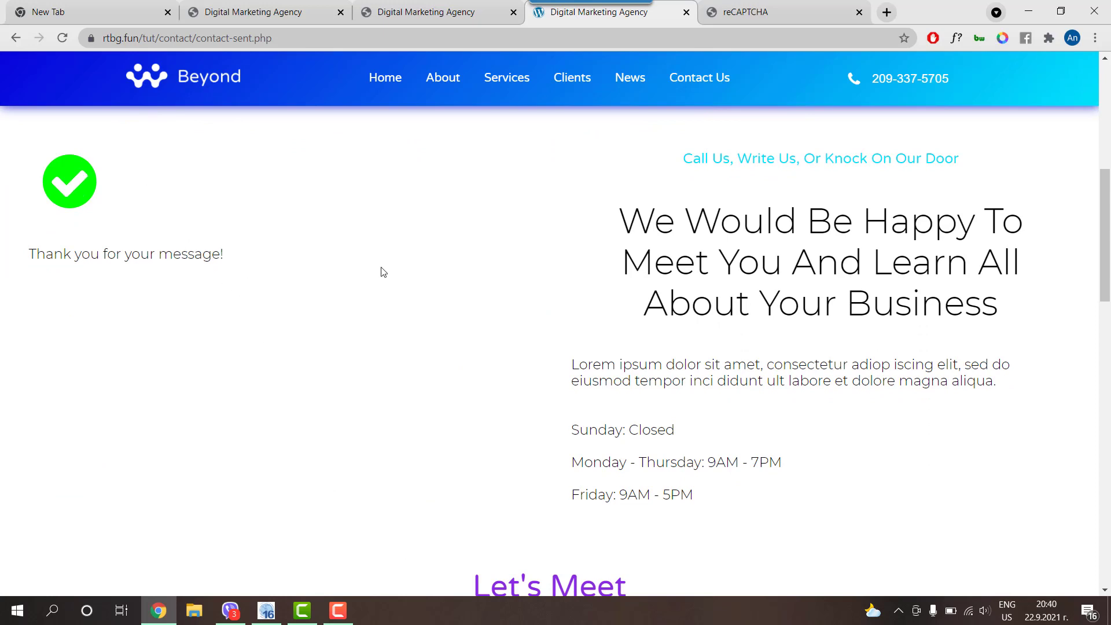
pyautogui.click(1027, 13)
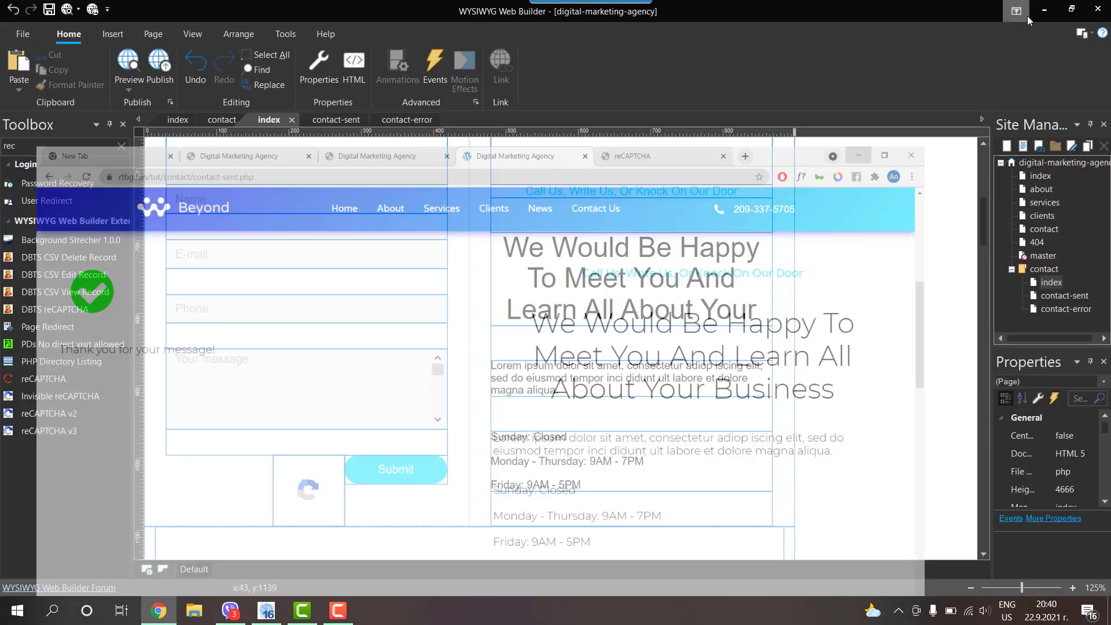